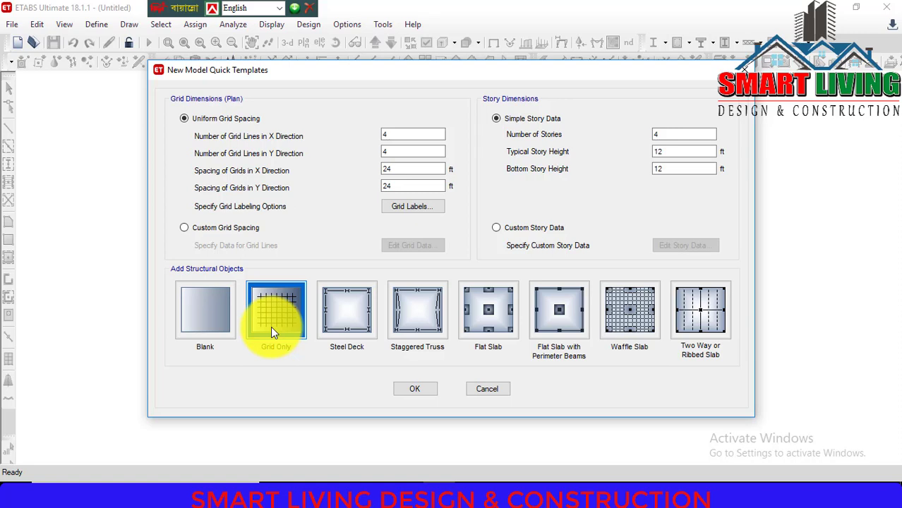
Step: Choose the Grid Only template and switch the plan grid to custom spacing
{"action": "left_click", "coordinate": [215, 312]}
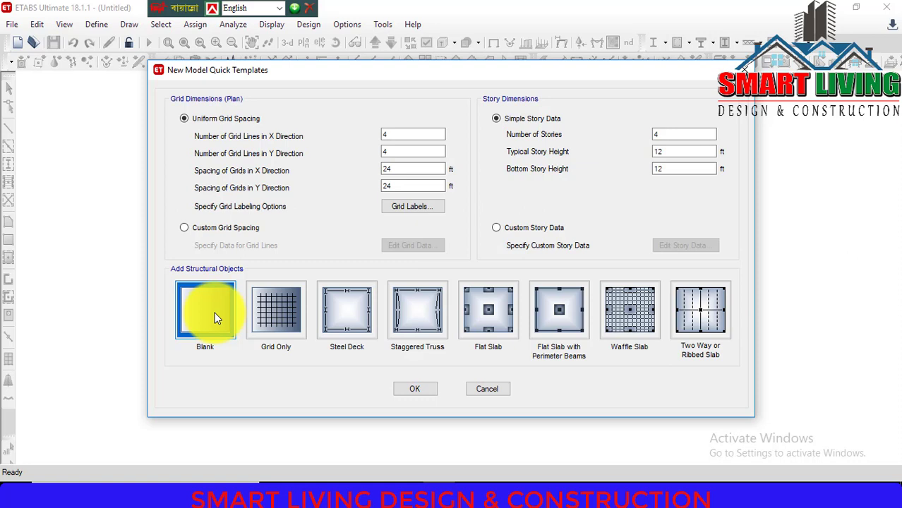
{"action": "left_click", "coordinate": [281, 319]}
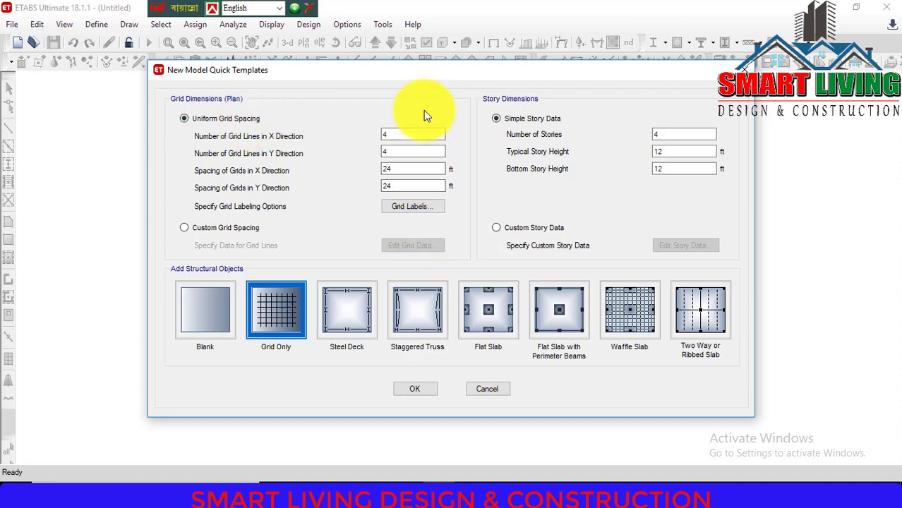
{"action": "left_click", "coordinate": [210, 234]}
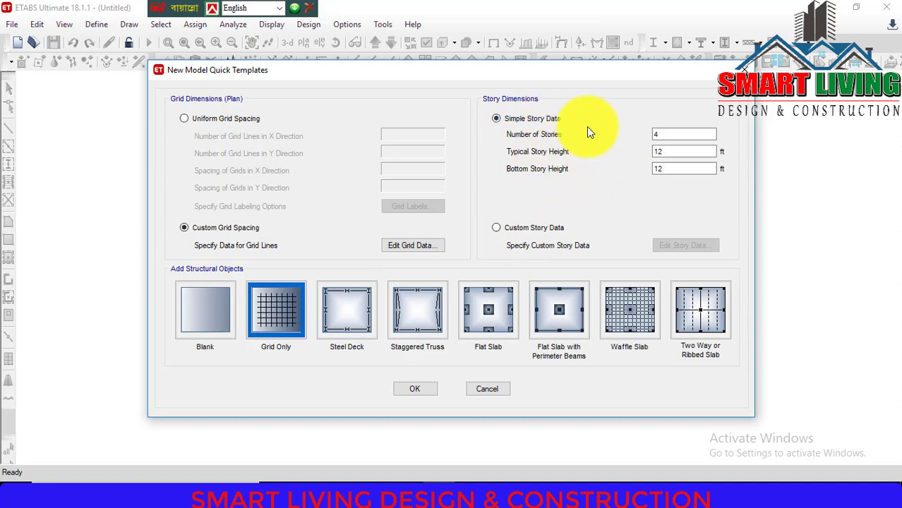
Step: Set the simple story data to 6 stories, 10 ft typical story height and 6 ft bottom story height
{"action": "left_click", "coordinate": [672, 135]}
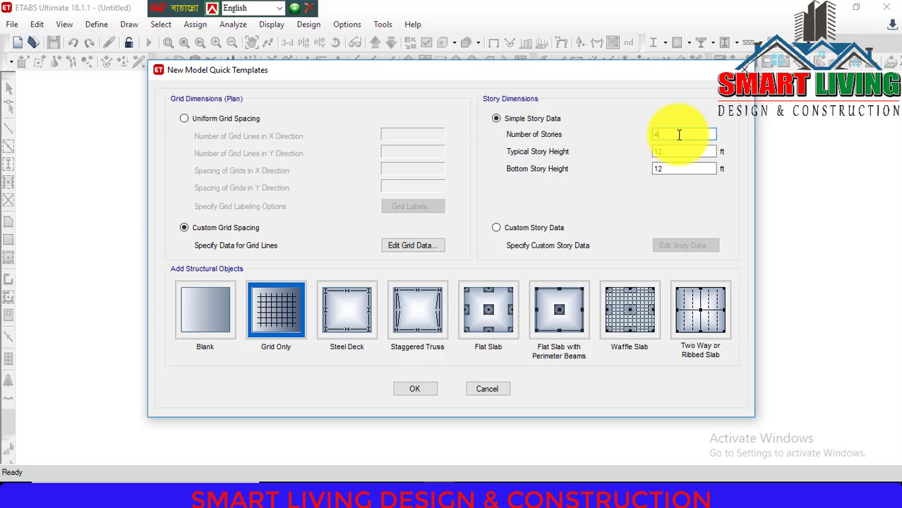
{"action": "left_click_drag", "start_coordinate": [679, 134], "coordinate": [621, 134]}
{"action": "type", "text": "6"}
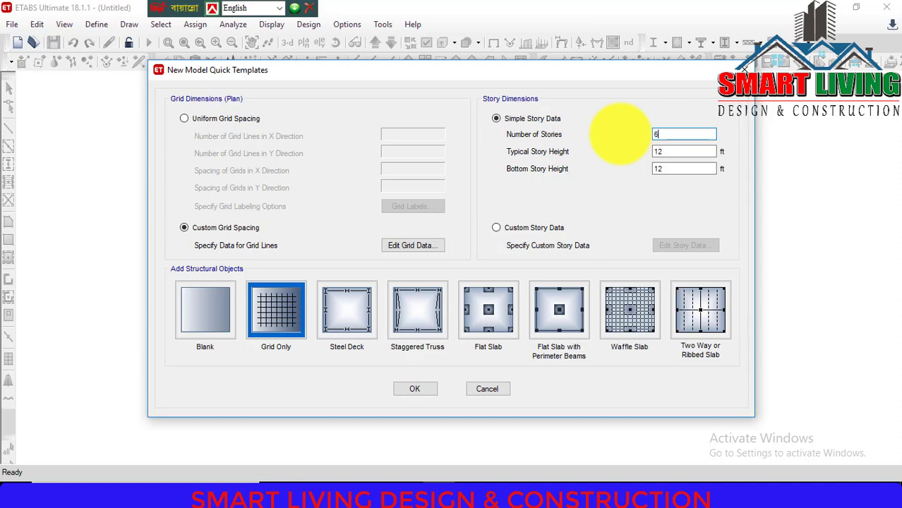
{"action": "left_click_drag", "start_coordinate": [675, 151], "coordinate": [613, 153]}
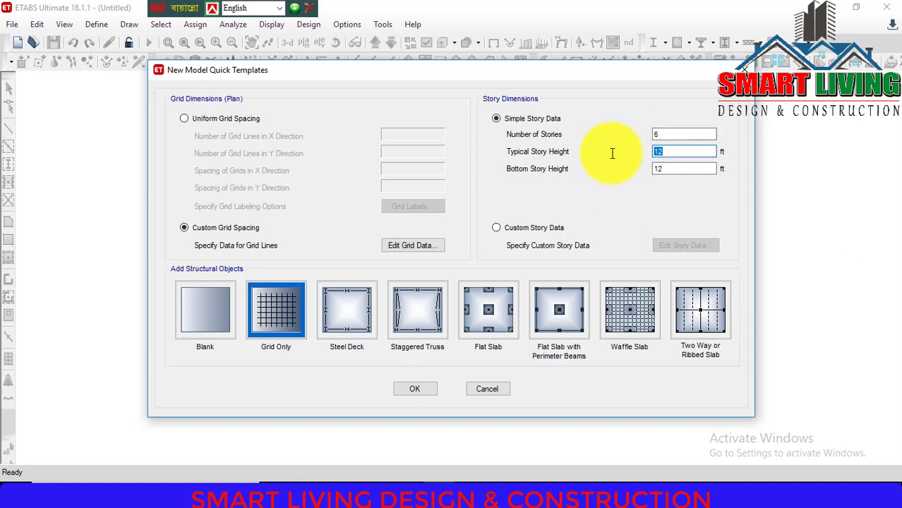
{"action": "type", "text": "10"}
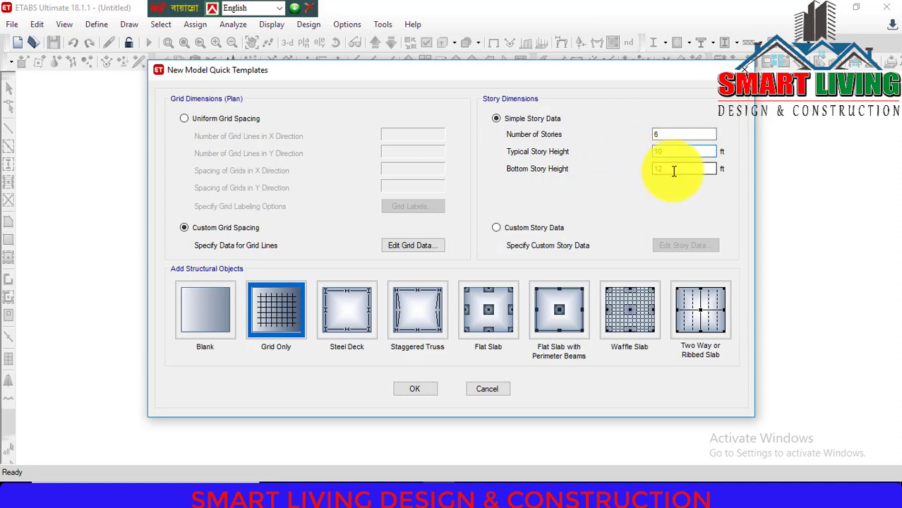
{"action": "left_click_drag", "start_coordinate": [674, 171], "coordinate": [635, 173]}
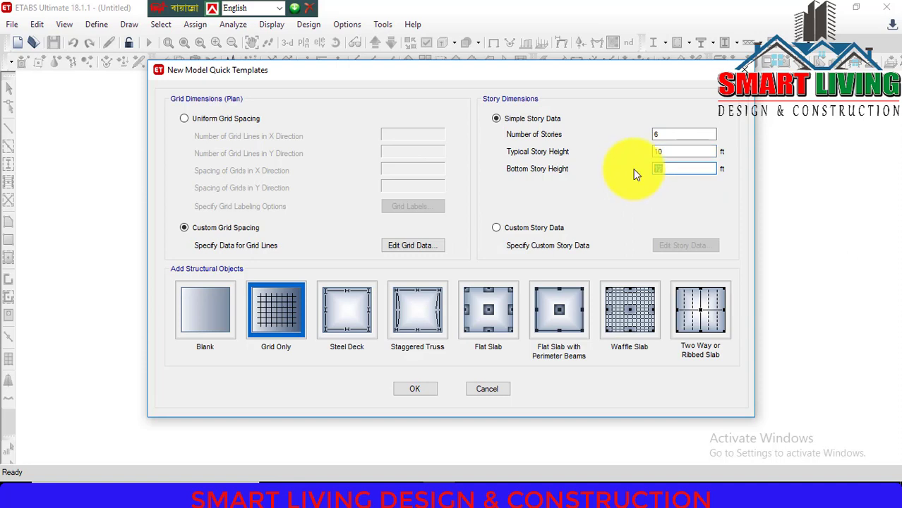
{"action": "type", "text": "6"}
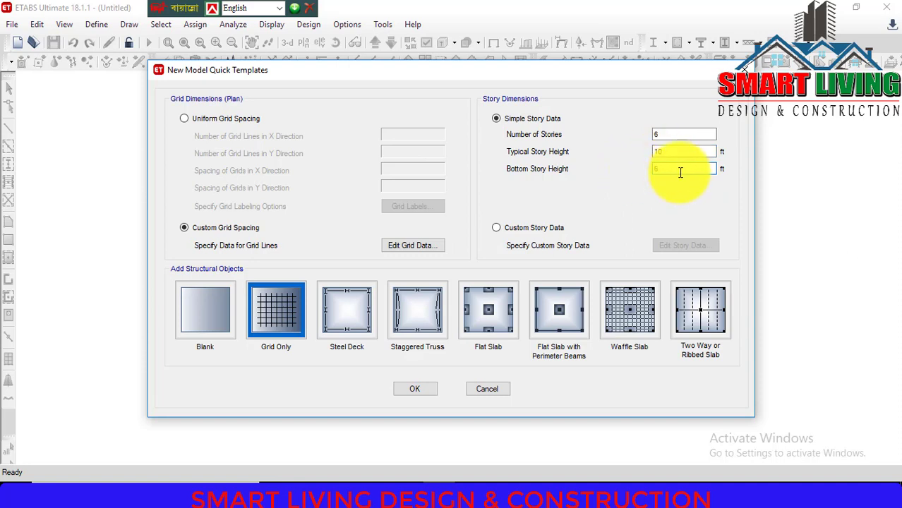
Step: Set 20 stories with a 12 ft typical and 10 ft bottom story height, and create the grid model
{"action": "left_click_drag", "start_coordinate": [687, 134], "coordinate": [647, 134]}
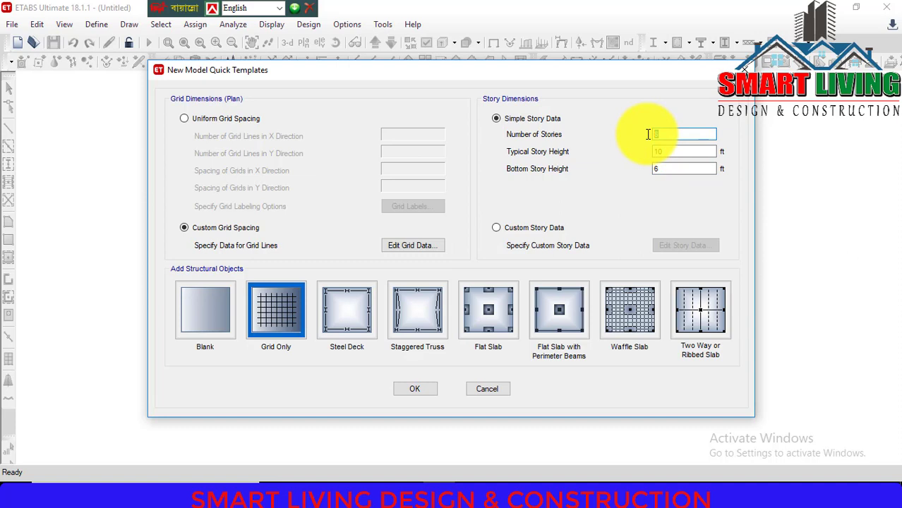
{"action": "key", "text": "BackSpace"}
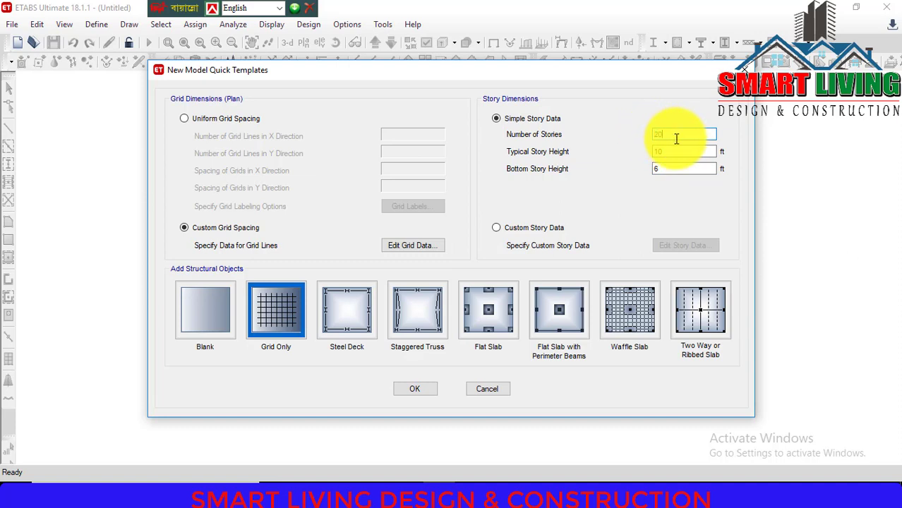
{"action": "type", "text": "20"}
{"action": "key", "text": "Tab"}
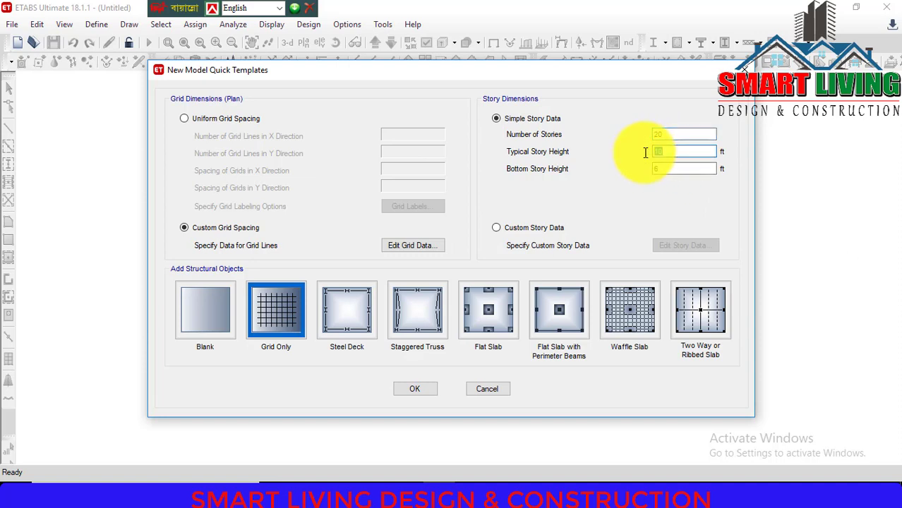
{"action": "type", "text": "12"}
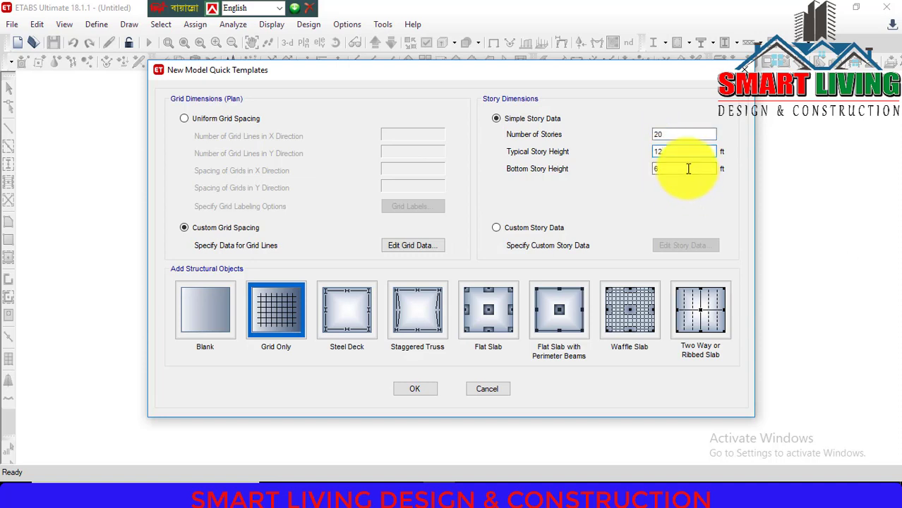
{"action": "key", "text": "Tab"}
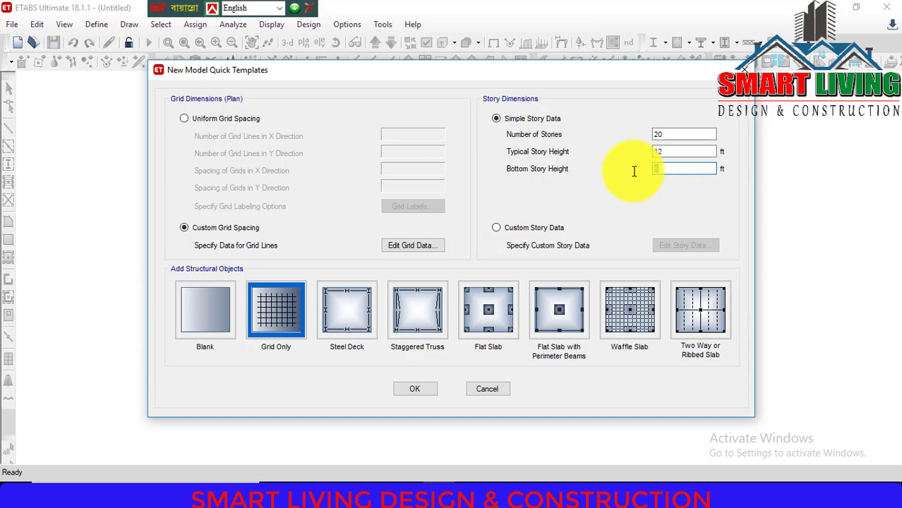
{"action": "type", "text": "10"}
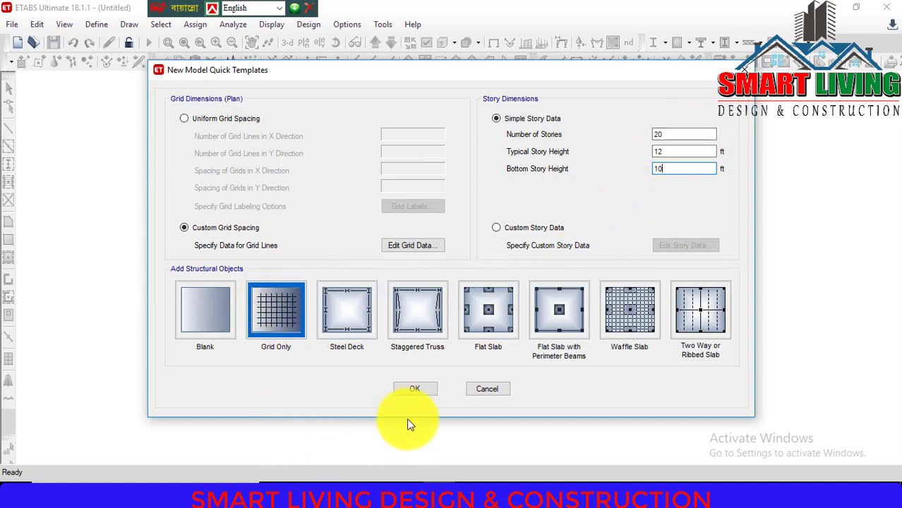
{"action": "left_click", "coordinate": [417, 395]}
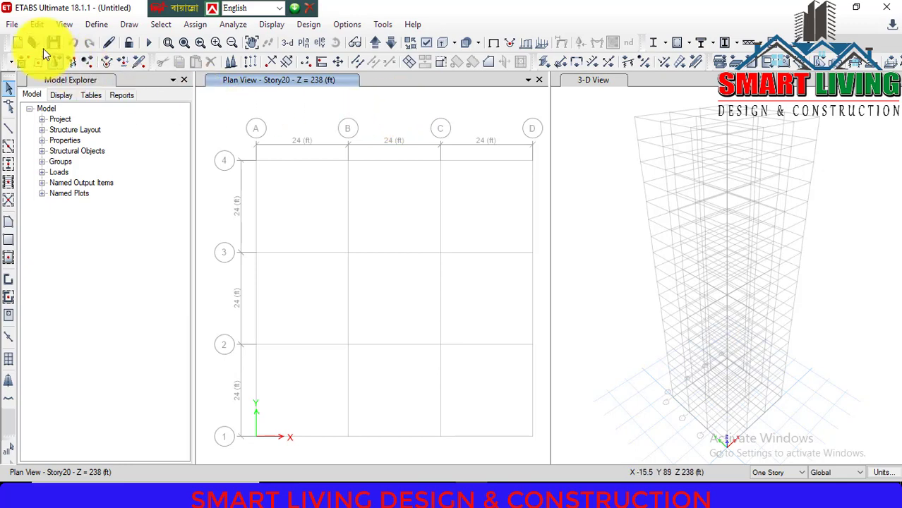
Step: Start another new model, initialized with the built-in settings
{"action": "left_click", "coordinate": [12, 24]}
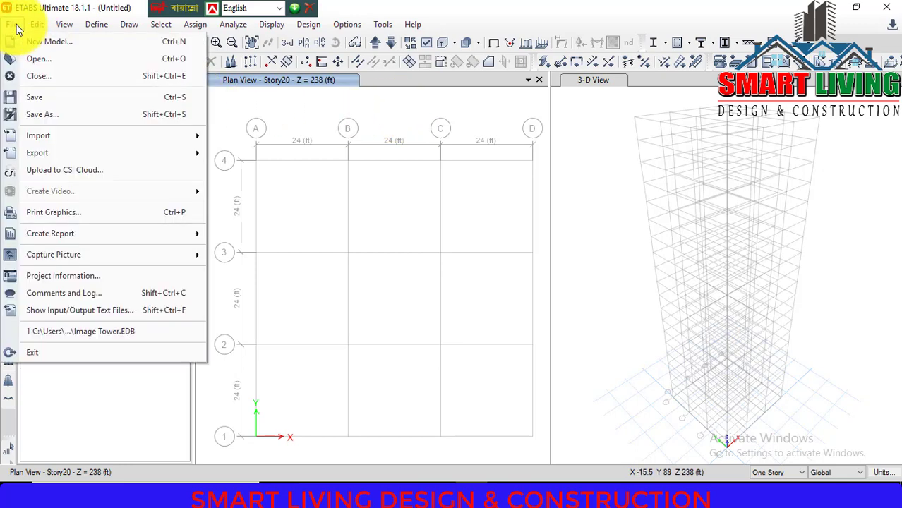
{"action": "left_click", "coordinate": [51, 41]}
{"action": "left_click", "coordinate": [478, 302]}
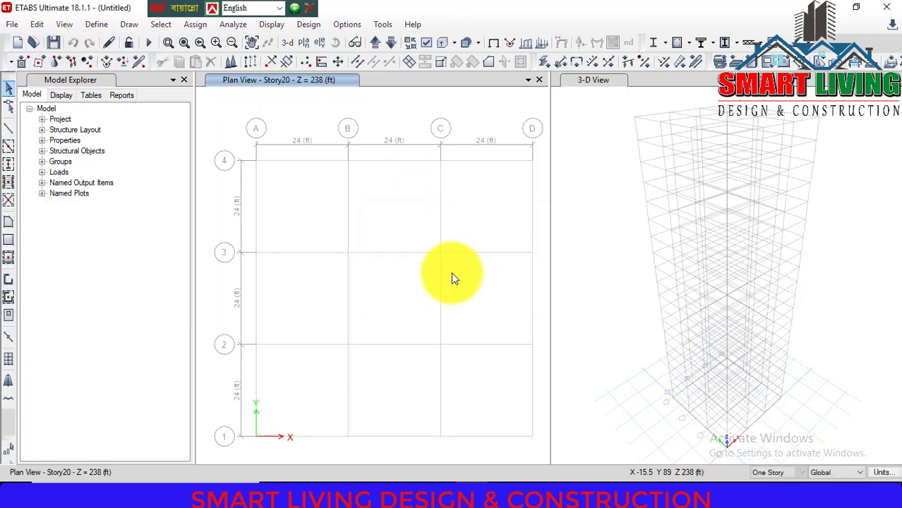
{"action": "left_click", "coordinate": [353, 215]}
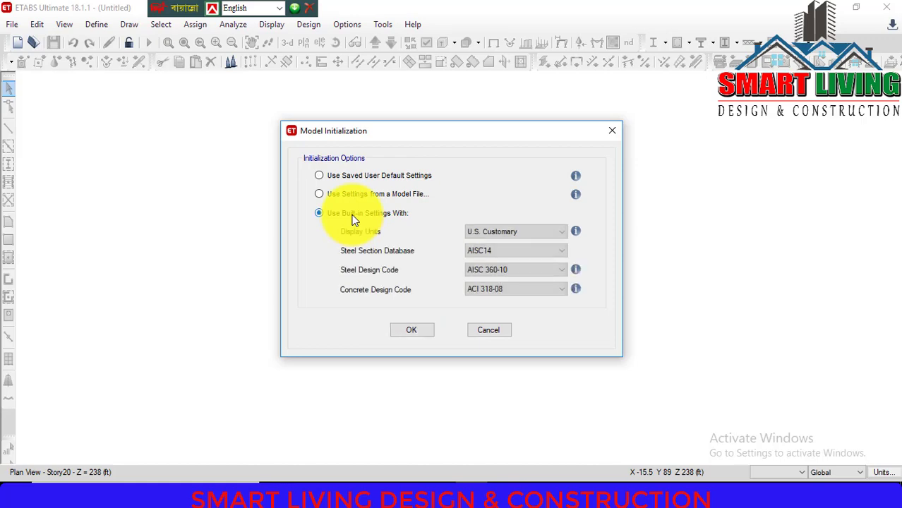
{"action": "left_click", "coordinate": [415, 331]}
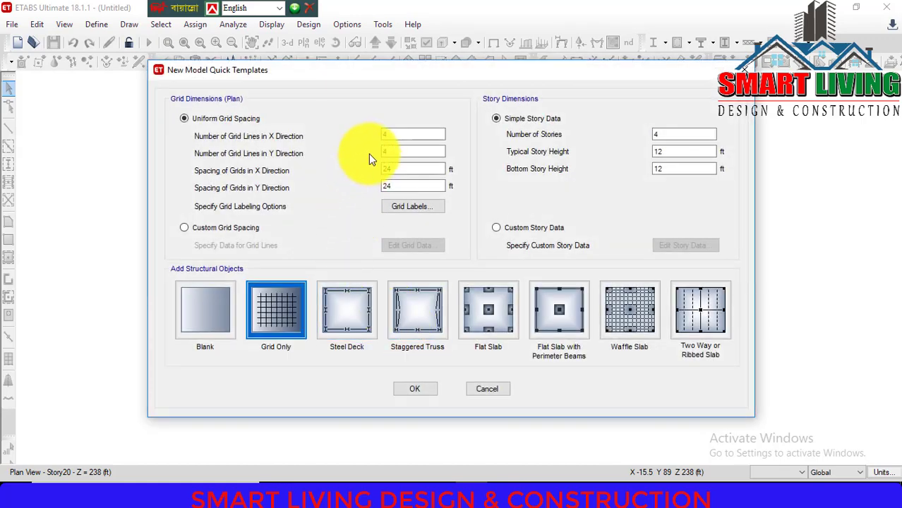
Step: Choose custom grid spacing and set 20 stories with a 10 ft bottom story height
{"action": "left_click", "coordinate": [209, 228]}
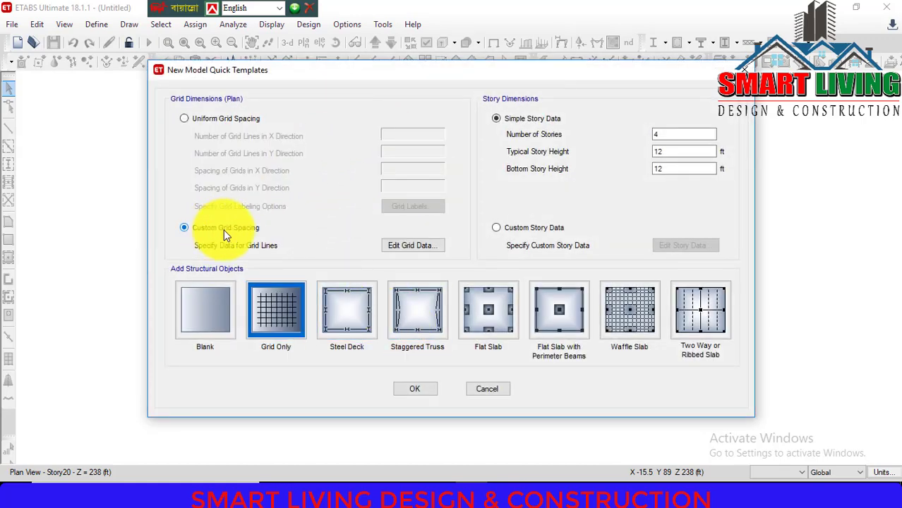
{"action": "double_click", "coordinate": [676, 134]}
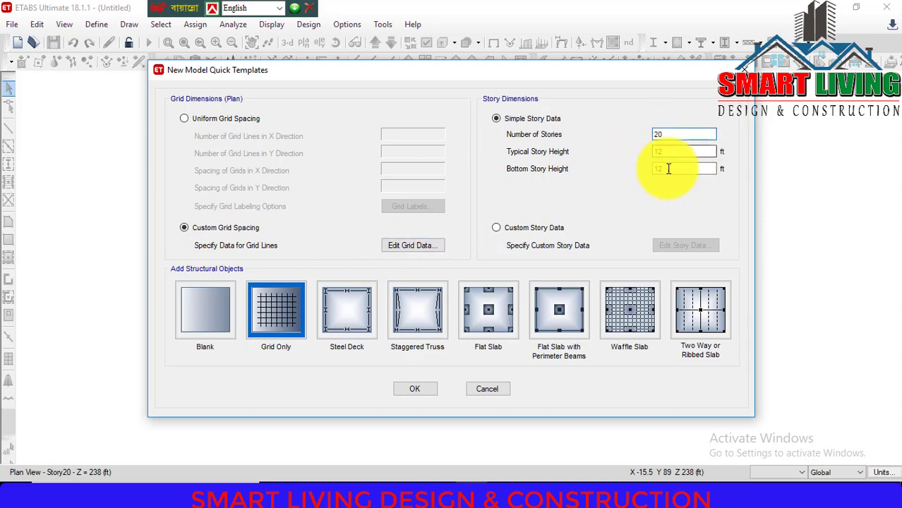
{"action": "key", "text": "Tab"}
{"action": "key", "text": "Tab"}
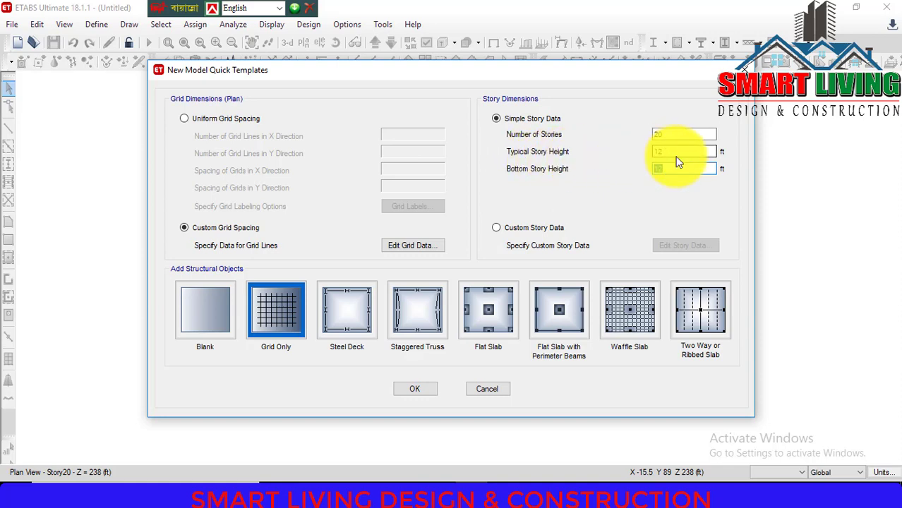
{"action": "type", "text": "10"}
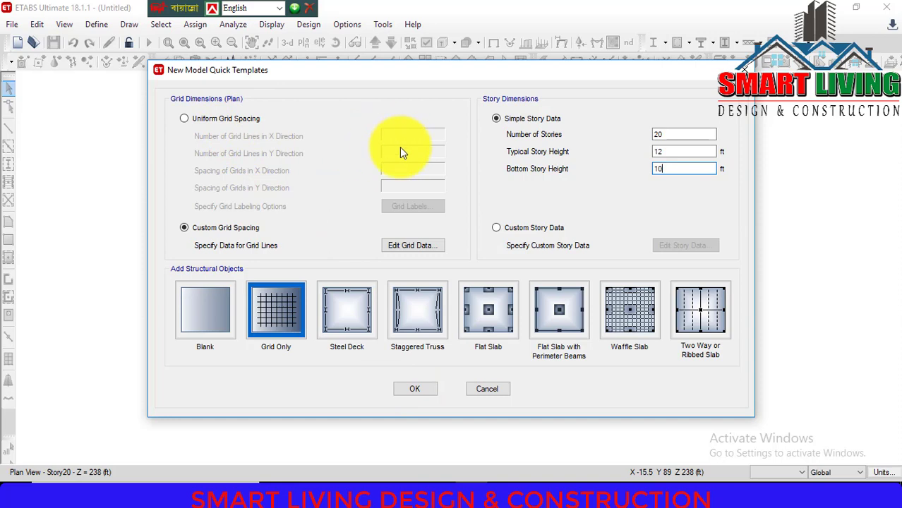
Step: Open the custom grid data, displayed as ordinates, and enter 24 ft as the X ordinate of grid line B
{"action": "left_click", "coordinate": [200, 118]}
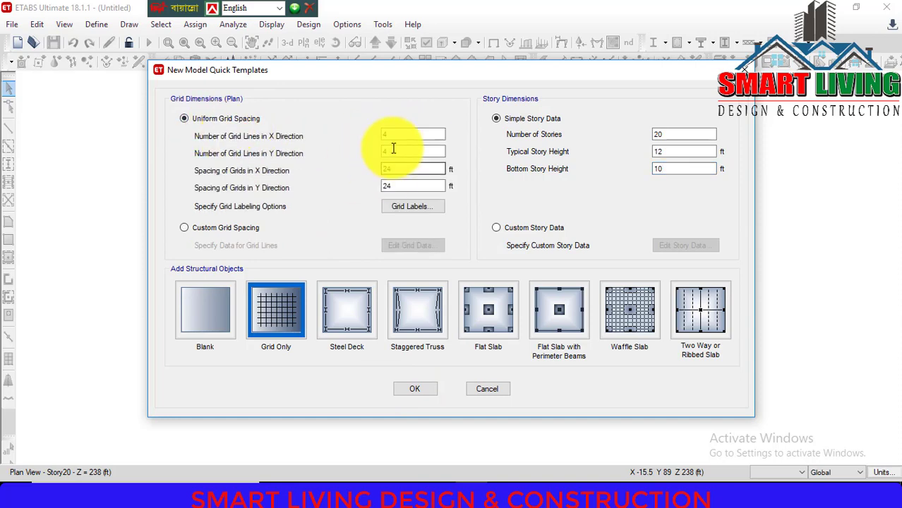
{"action": "left_click", "coordinate": [209, 229]}
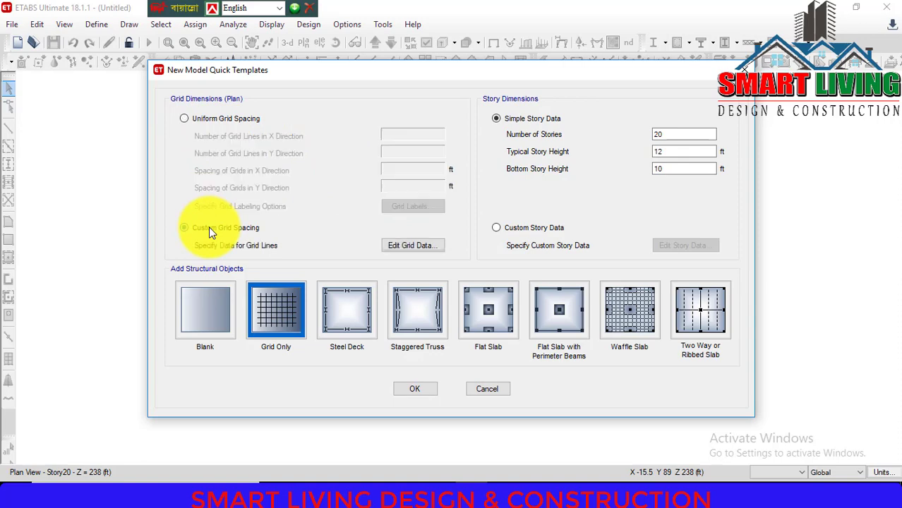
{"action": "left_click", "coordinate": [403, 247]}
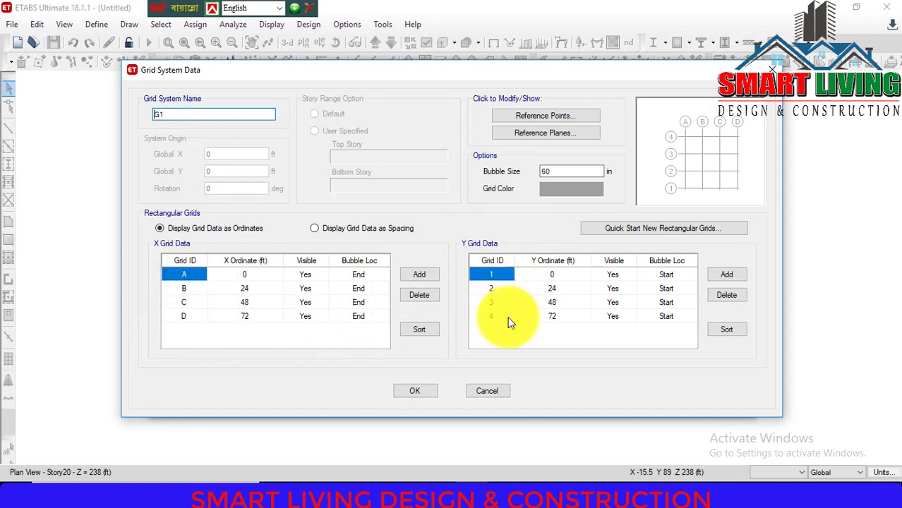
{"action": "left_click", "coordinate": [254, 287]}
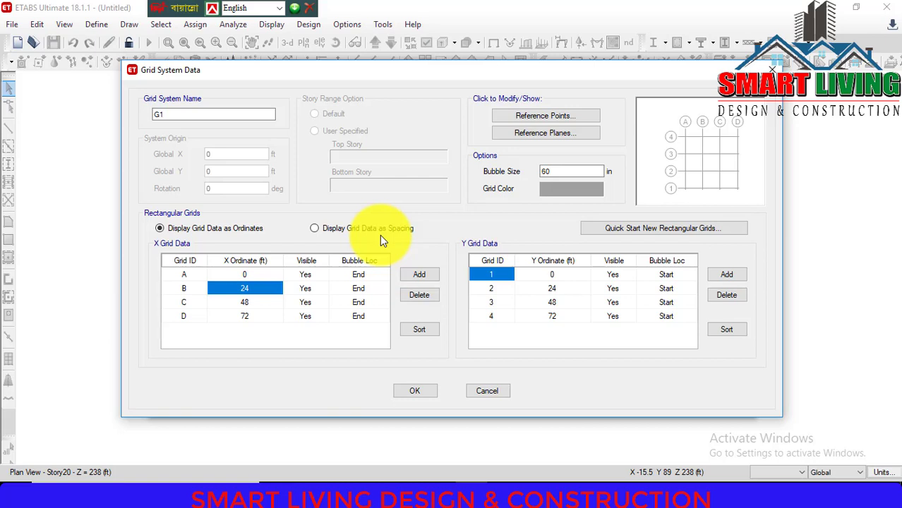
{"action": "left_click", "coordinate": [190, 233]}
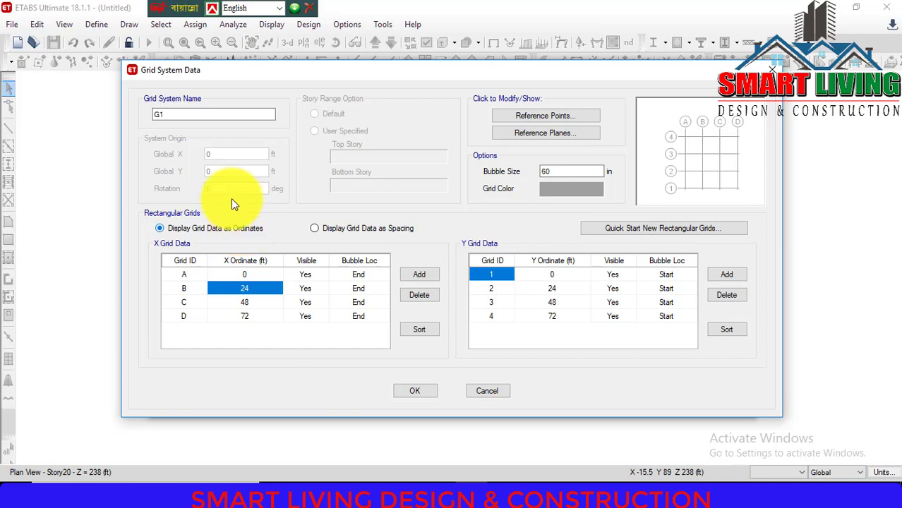
{"action": "left_click", "coordinate": [259, 286]}
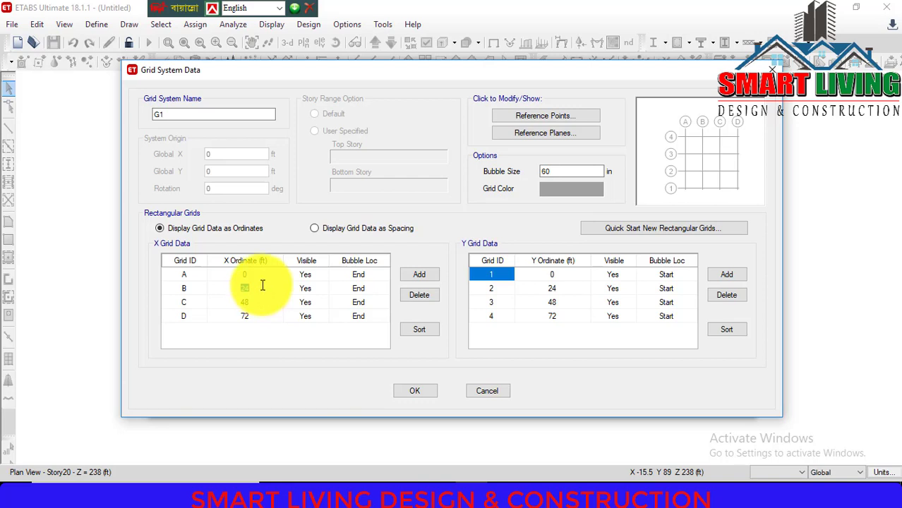
{"action": "type", "text": "24"}
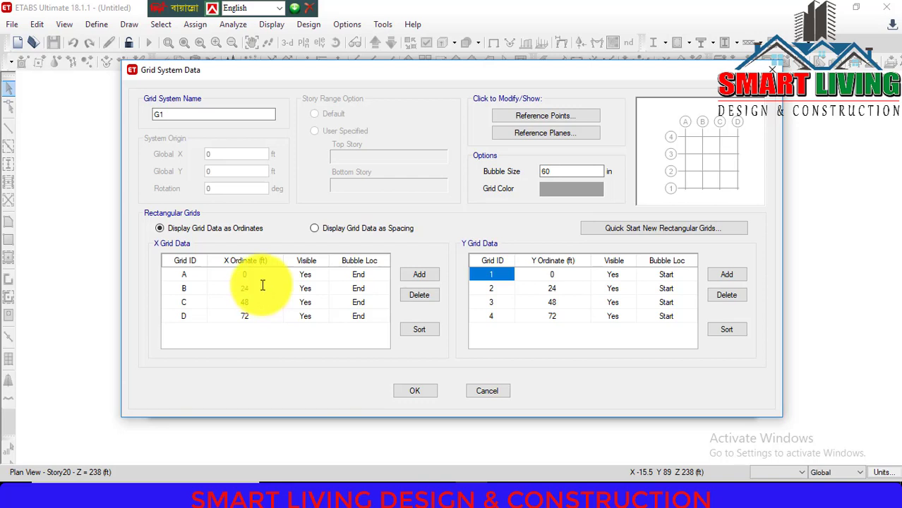
Step: Set the X ordinate of grid line C to 44 ft
{"action": "left_click", "coordinate": [227, 304]}
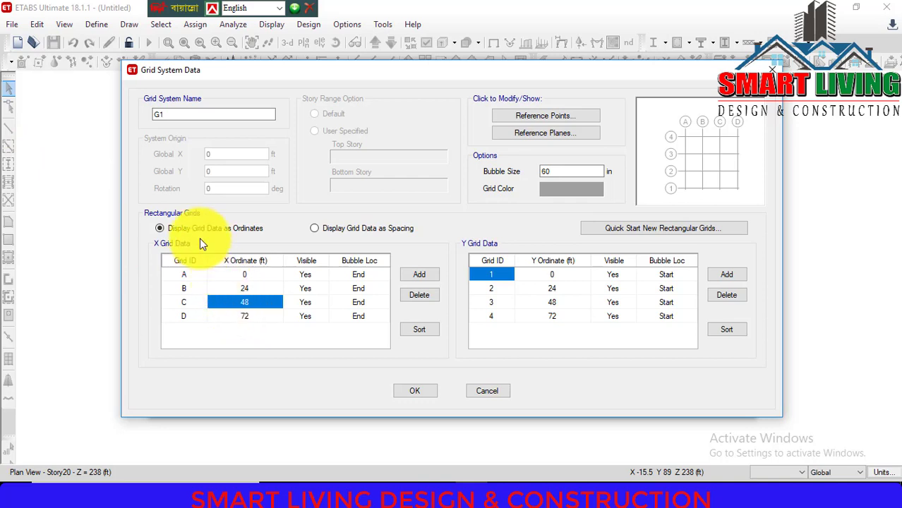
{"action": "left_click", "coordinate": [250, 293]}
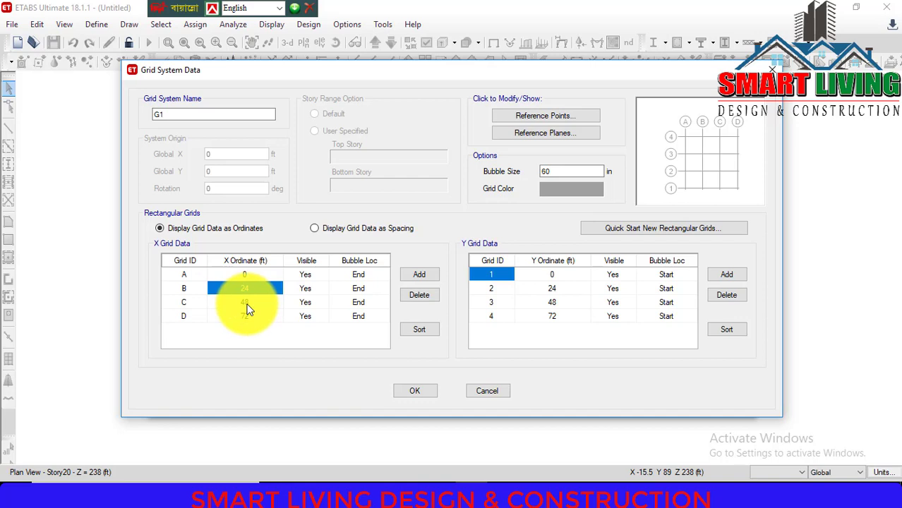
{"action": "left_click", "coordinate": [247, 306]}
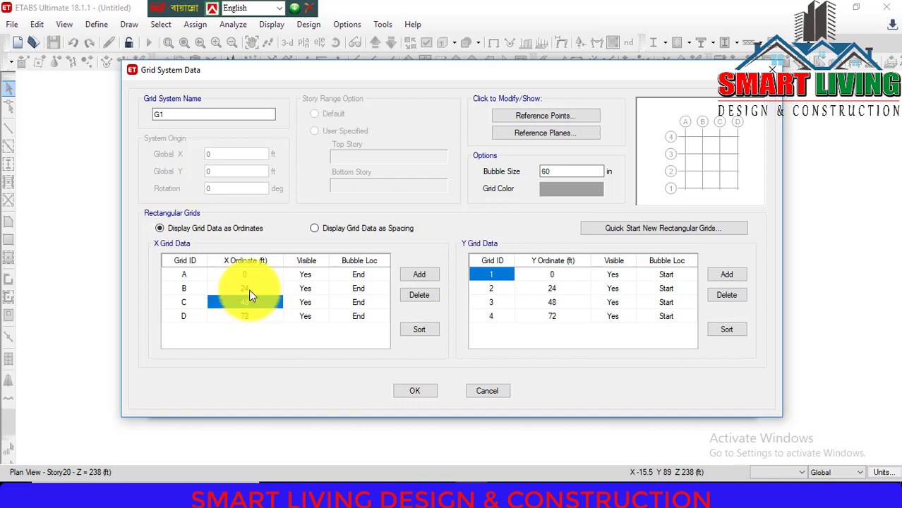
{"action": "type", "text": "44"}
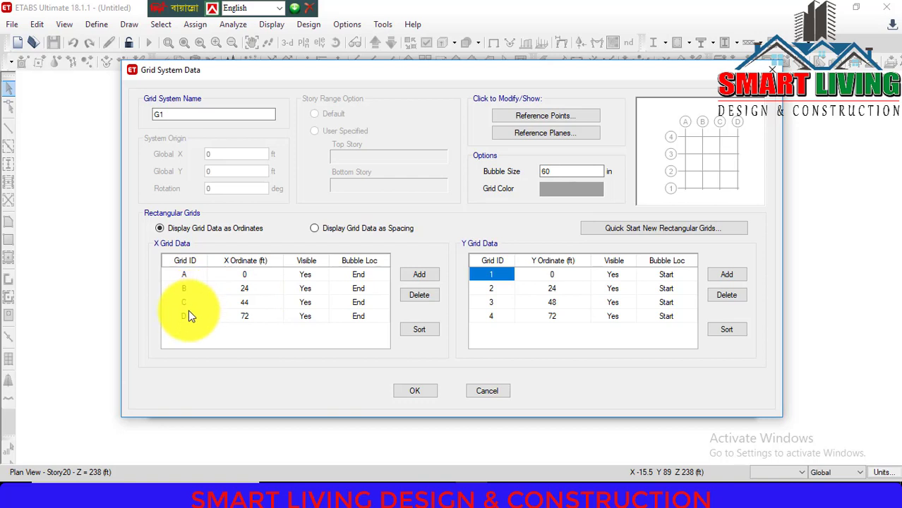
Step: Set the X ordinate of grid line D to 54 ft and display the grid data as spacing
{"action": "left_click", "coordinate": [244, 316]}
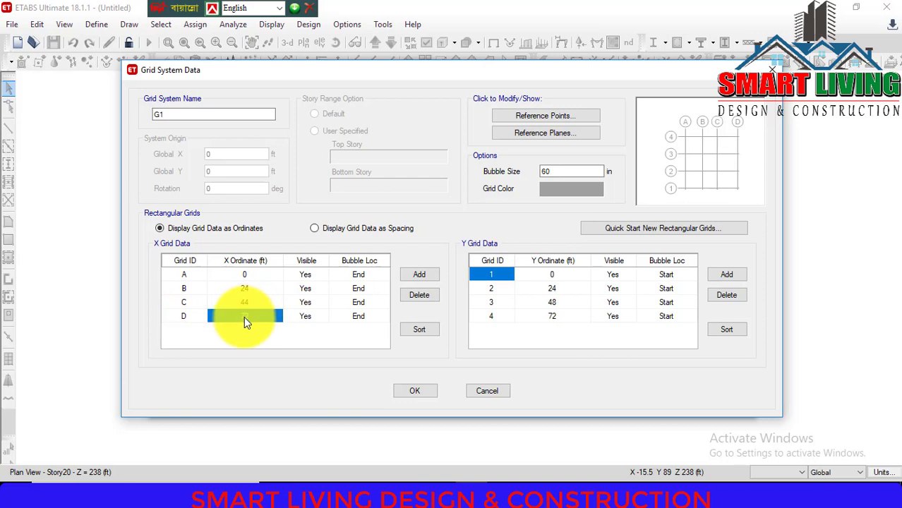
{"action": "type", "text": "54"}
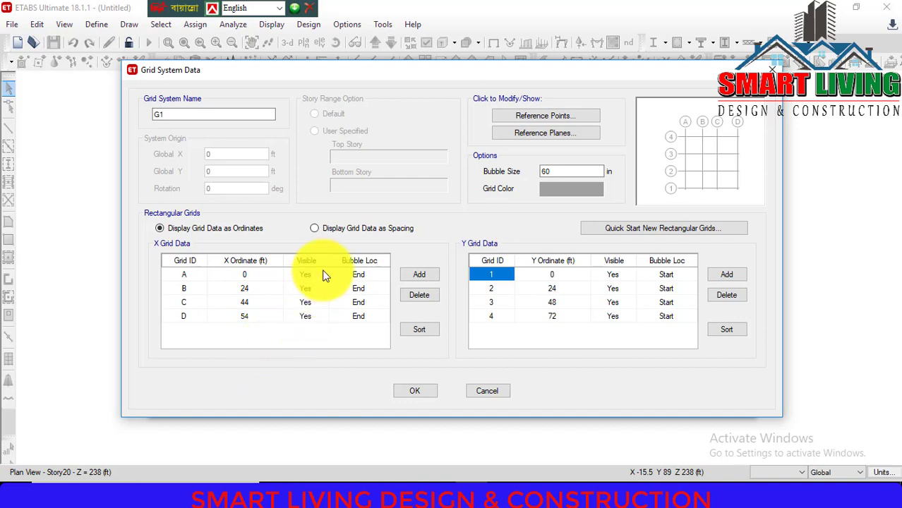
{"action": "left_click", "coordinate": [334, 233]}
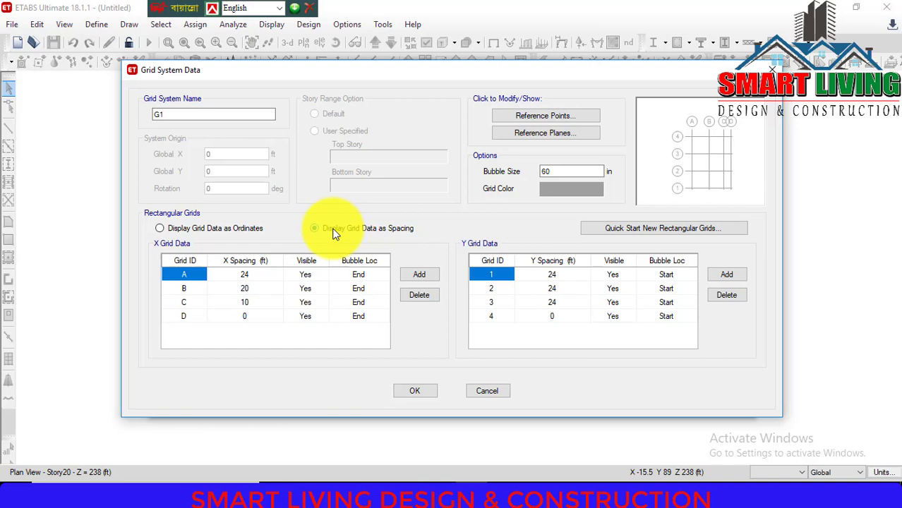
{"action": "left_click", "coordinate": [328, 228]}
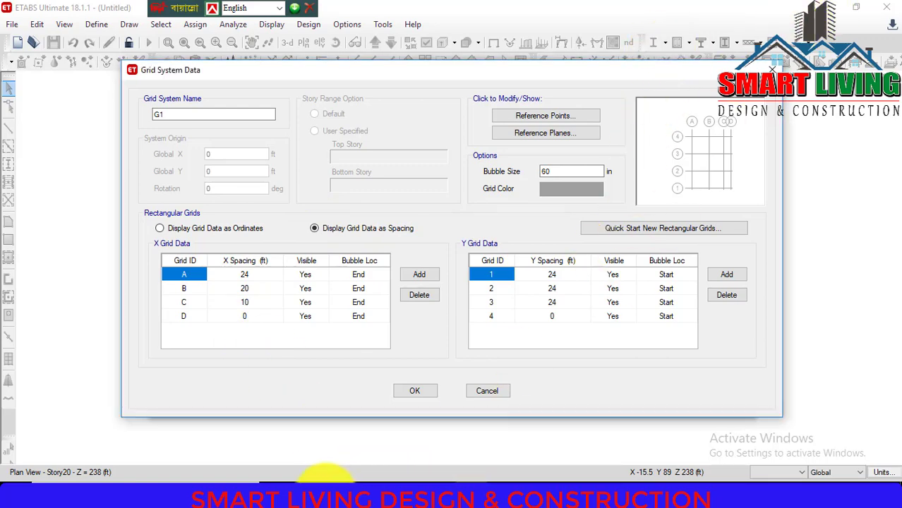
Step: Leave the grid system dialog open and launch AutoCAD 2007 from the desktop
{"action": "left_click", "coordinate": [340, 478]}
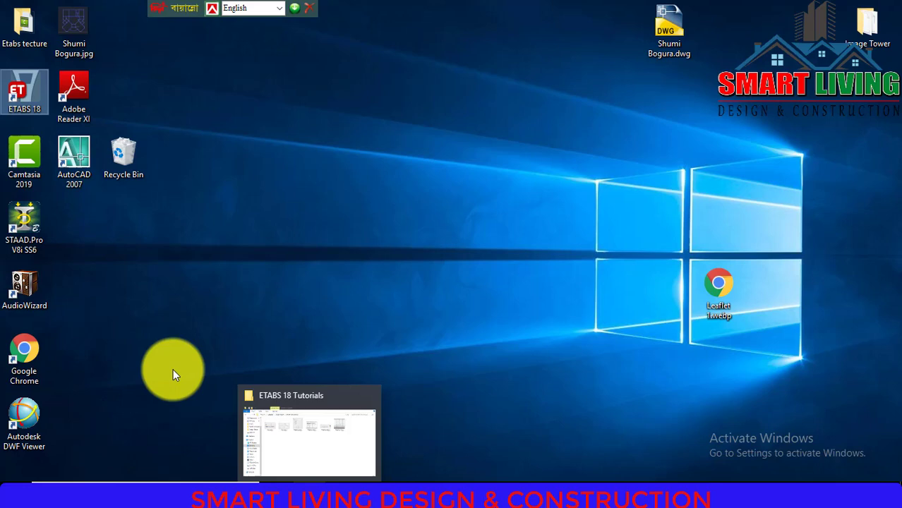
{"action": "left_click", "coordinate": [80, 166]}
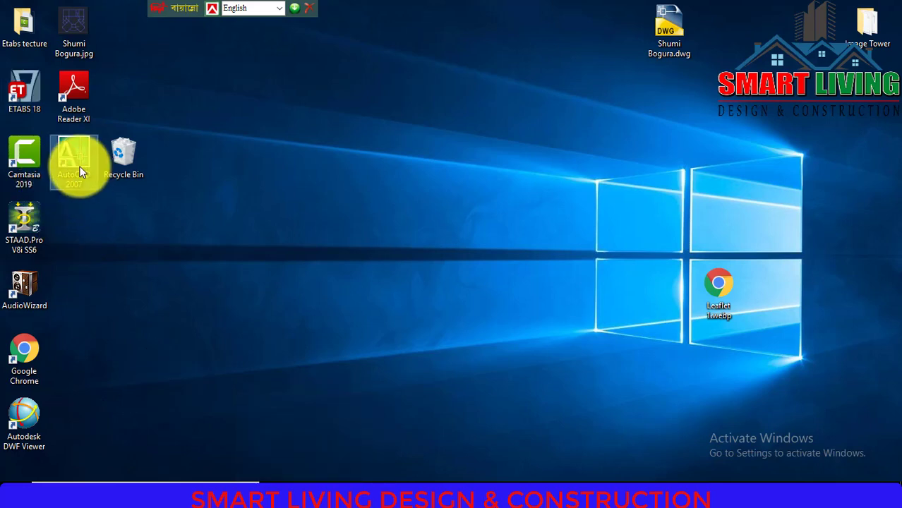
{"action": "double_click", "coordinate": [79, 165]}
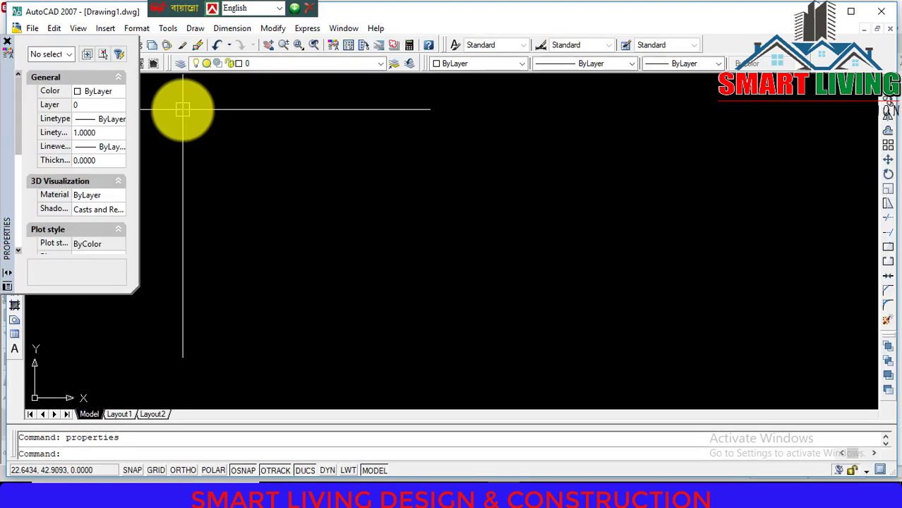
Step: Start opening a file and list the Drawing (*.dwg) files in the Image Tower folder
{"action": "left_click", "coordinate": [38, 29]}
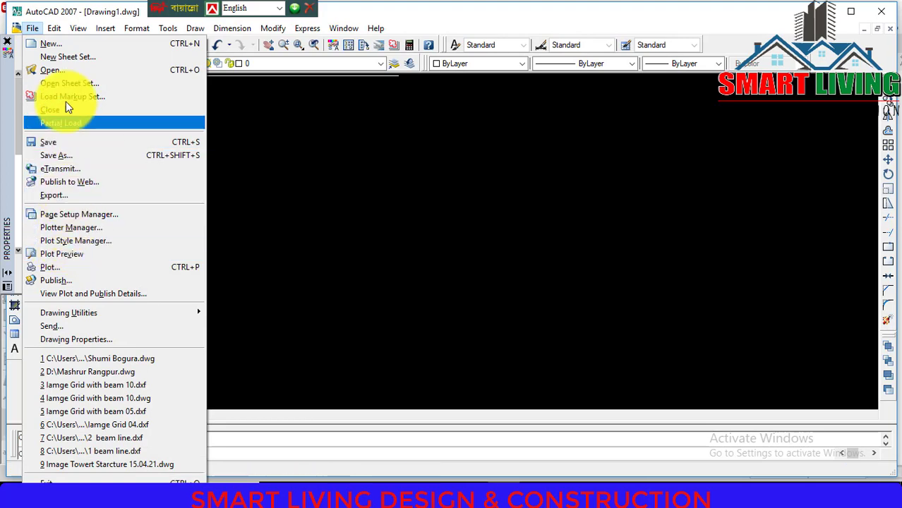
{"action": "left_click", "coordinate": [70, 70]}
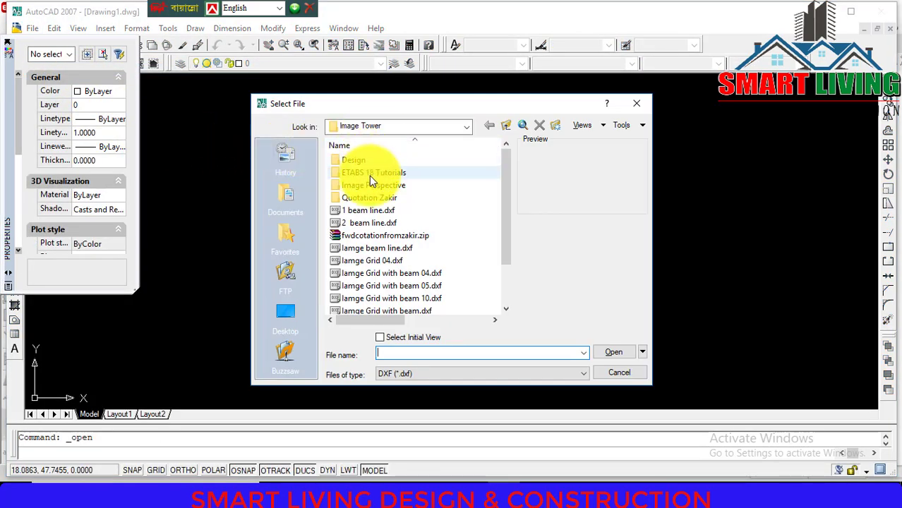
{"action": "double_click", "coordinate": [366, 159]}
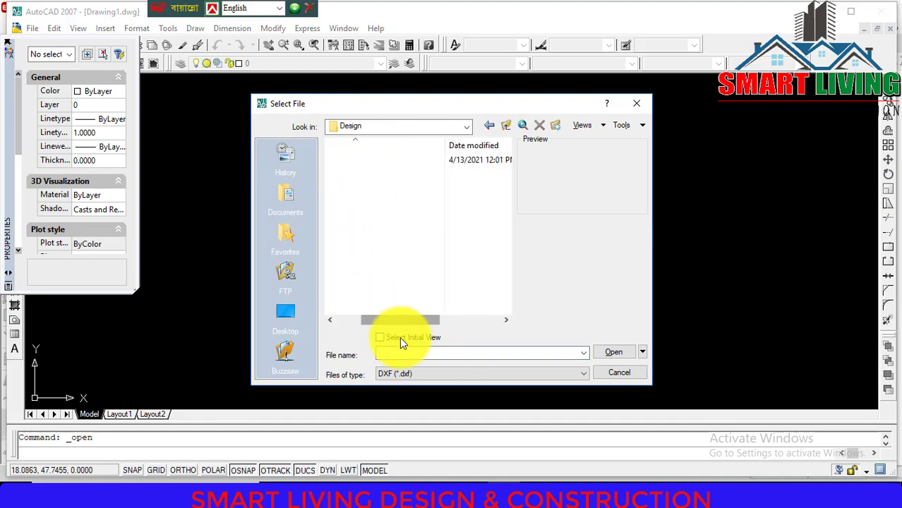
{"action": "left_click", "coordinate": [506, 124]}
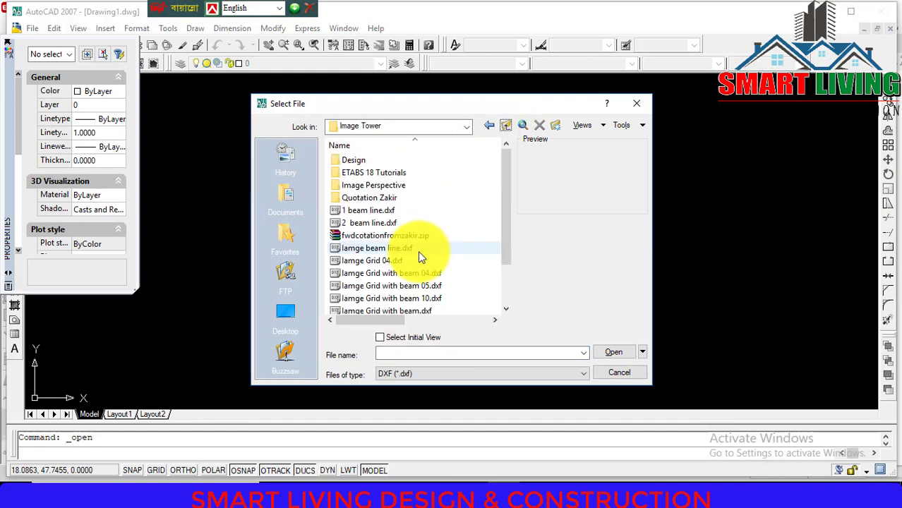
{"action": "scroll", "coordinate": [419, 254], "scroll_direction": "down", "scroll_amount": 2}
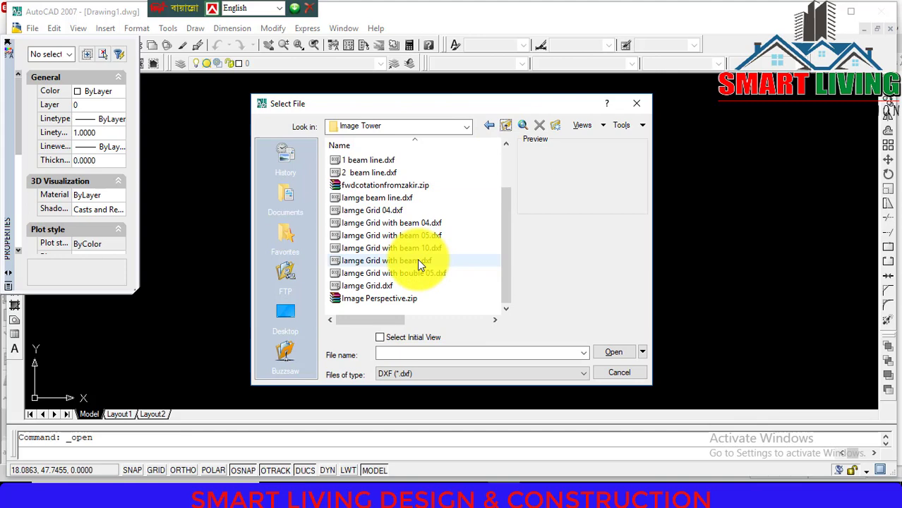
{"action": "left_click", "coordinate": [399, 373]}
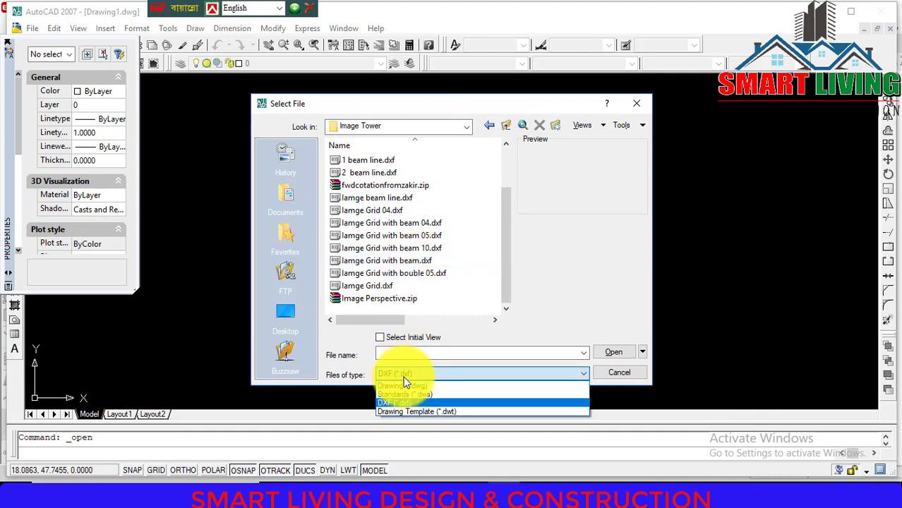
{"action": "left_click", "coordinate": [403, 386]}
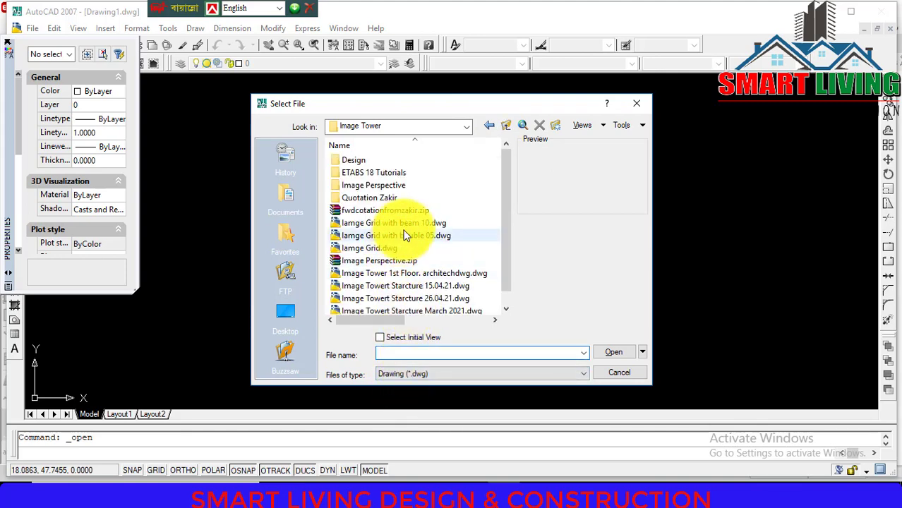
Step: Open the drawing Image Towert Starcture 26.04.21.dwg, accepting the educational plot stamp
{"action": "scroll", "coordinate": [408, 239], "scroll_direction": "down", "scroll_amount": 1}
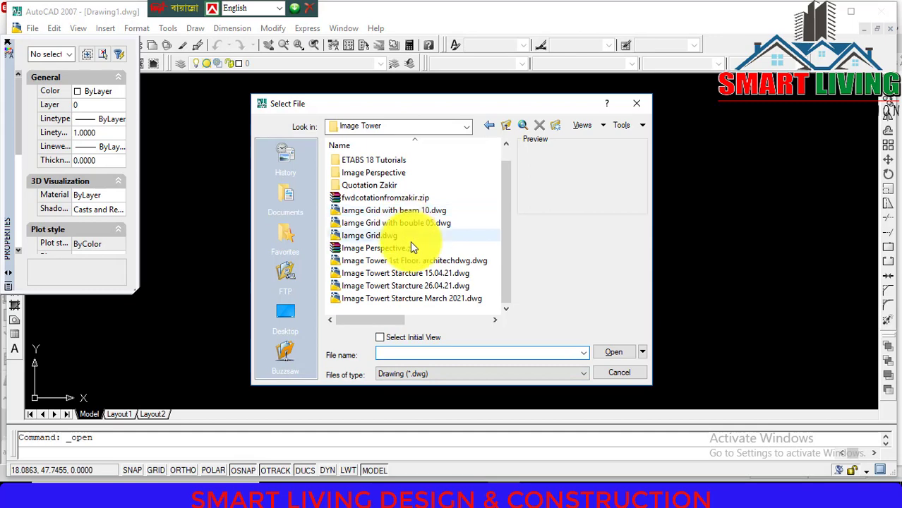
{"action": "double_click", "coordinate": [406, 286]}
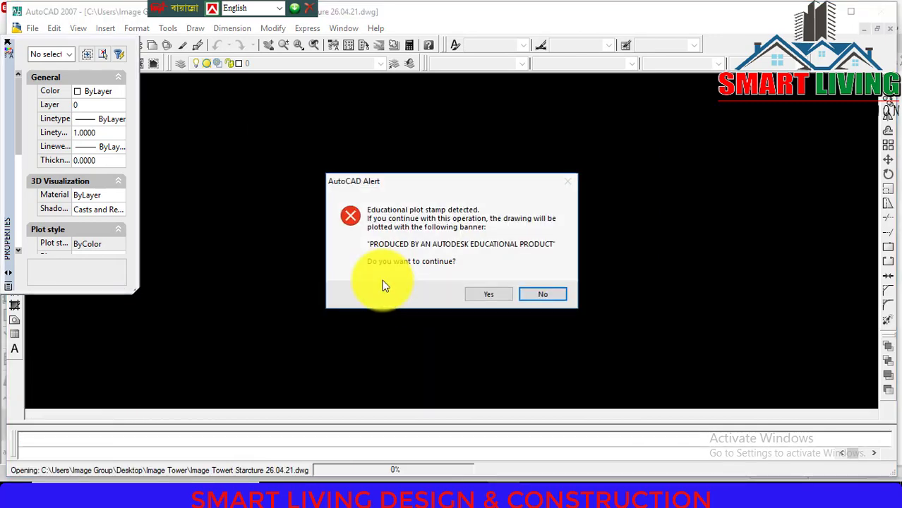
{"action": "left_click", "coordinate": [487, 293]}
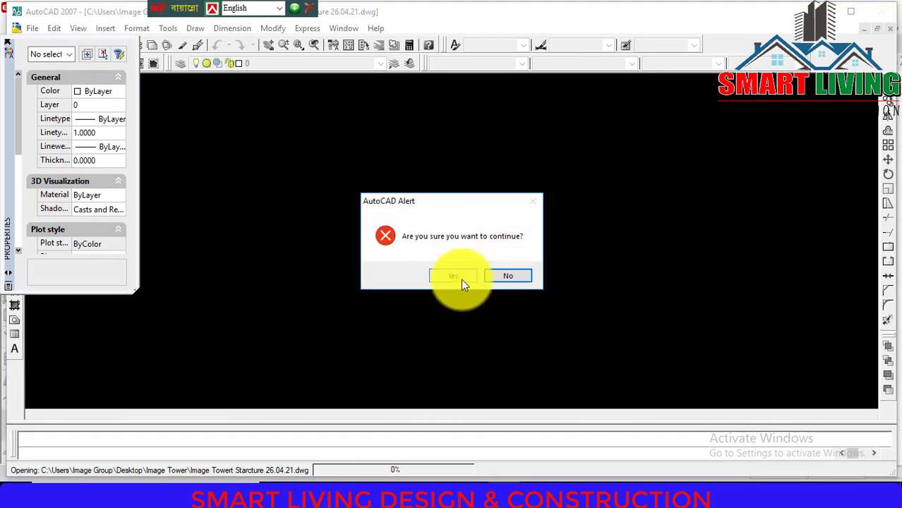
{"action": "left_click", "coordinate": [461, 278]}
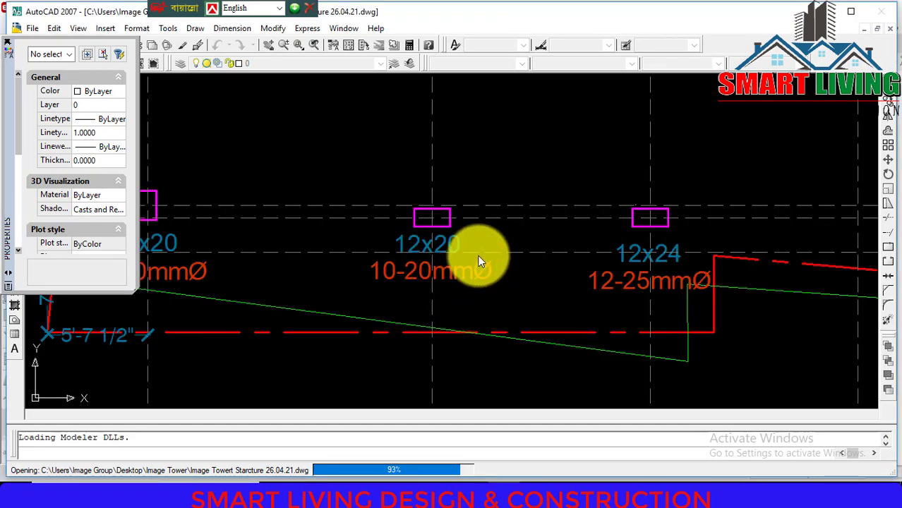
Step: Examine the column layout plan and the spacing dimensions between the lettered grid lines A to L
{"action": "scroll", "coordinate": [478, 261], "scroll_direction": "down", "scroll_amount": 5}
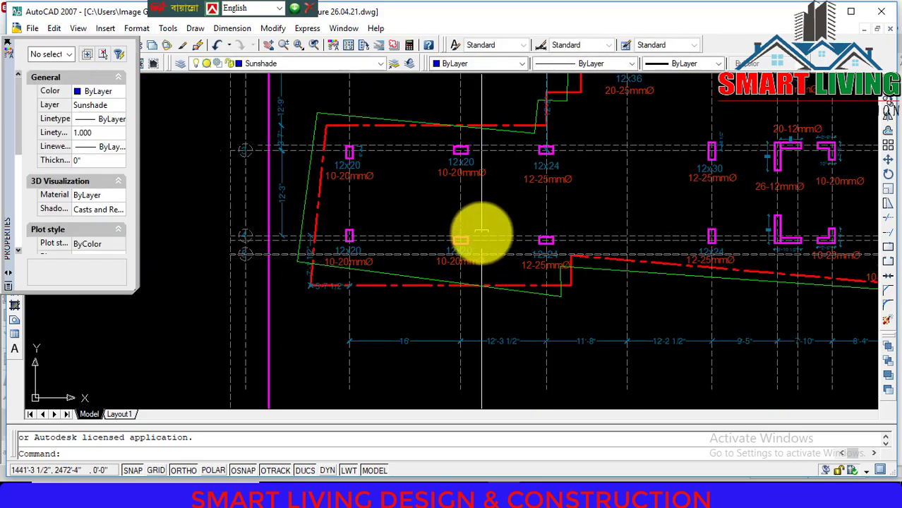
{"action": "scroll", "coordinate": [483, 203], "scroll_direction": "down", "scroll_amount": 2}
{"action": "middle_click_drag", "start_coordinate": [483, 203], "coordinate": [409, 343]}
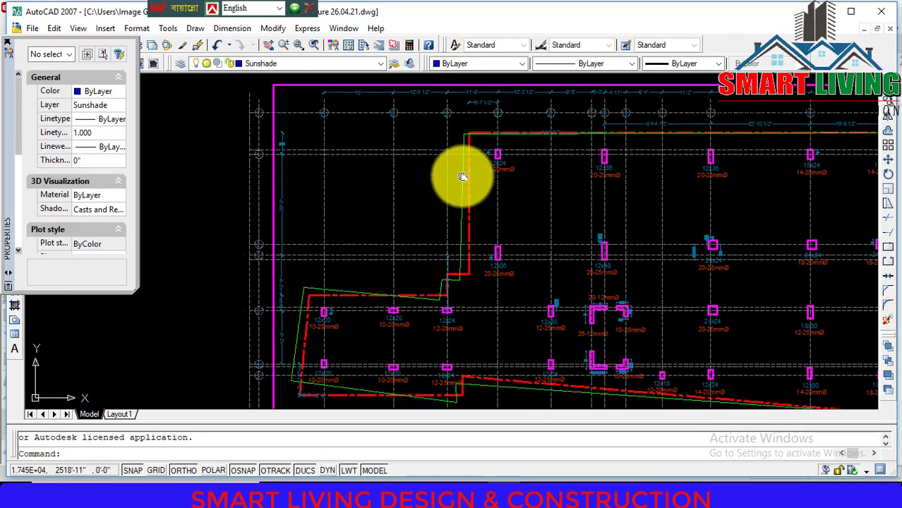
{"action": "mouse_move", "coordinate": [462, 176]}
{"action": "middle_mouse_down"}
{"action": "mouse_move", "coordinate": [433, 185]}
{"action": "mouse_move", "coordinate": [362, 165]}
{"action": "mouse_move", "coordinate": [352, 171]}
{"action": "mouse_move", "coordinate": [354, 156]}
{"action": "middle_mouse_up"}
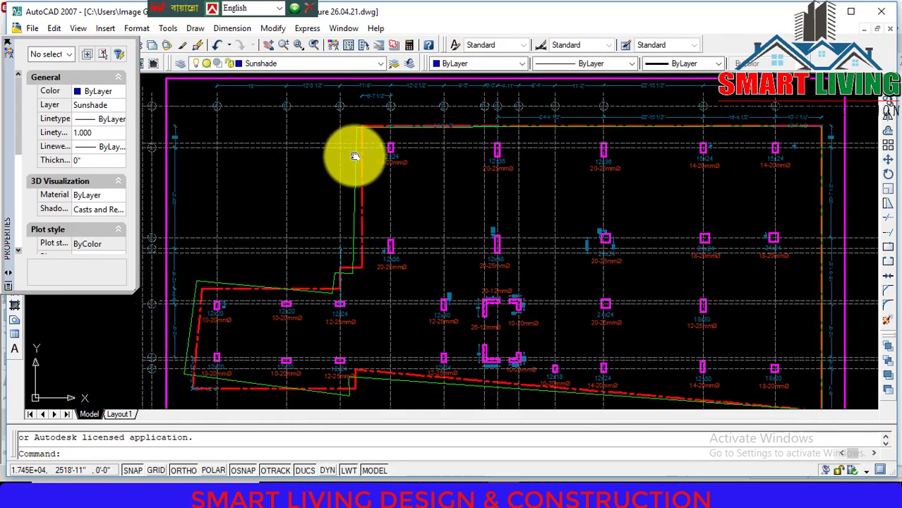
{"action": "middle_click_drag", "start_coordinate": [302, 129], "coordinate": [373, 115]}
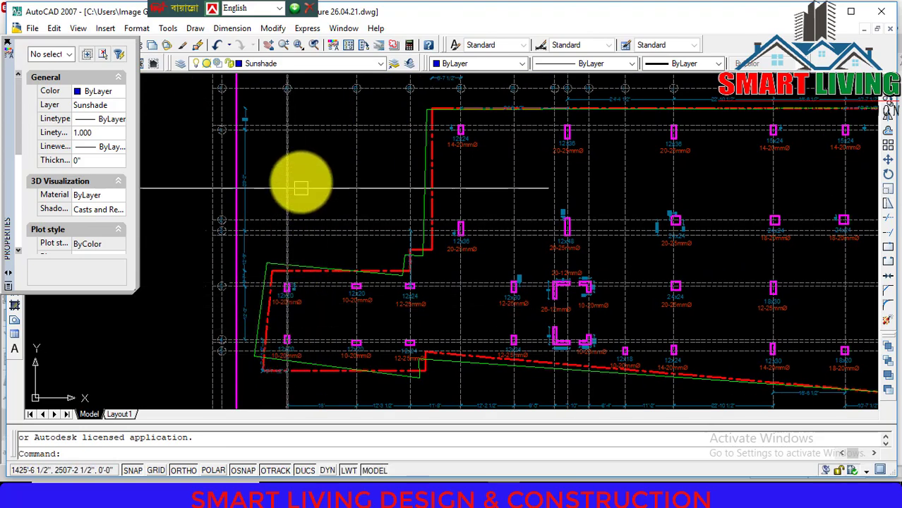
{"action": "middle_click_drag", "start_coordinate": [300, 187], "coordinate": [306, 323]}
{"action": "scroll", "coordinate": [294, 243], "scroll_direction": "up", "scroll_amount": 2}
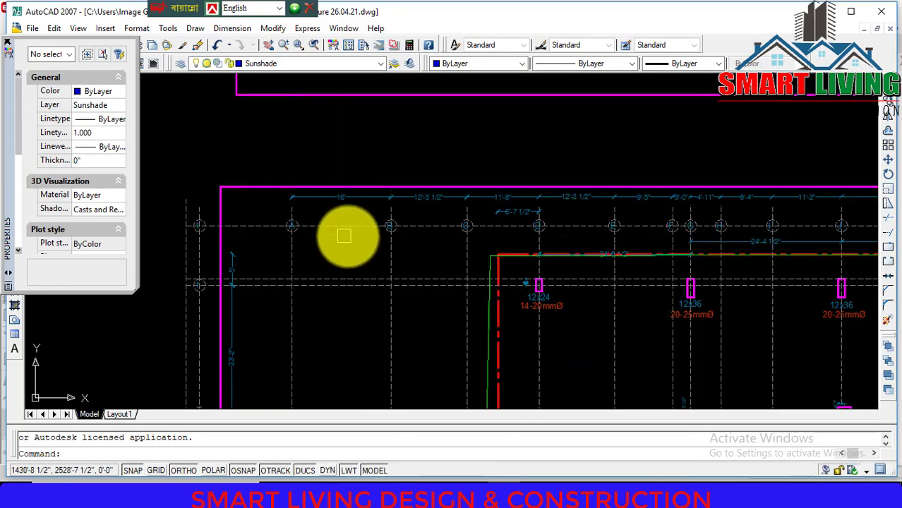
{"action": "scroll", "coordinate": [343, 236], "scroll_direction": "up", "scroll_amount": 2}
{"action": "middle_click_drag", "start_coordinate": [690, 207], "coordinate": [346, 171]}
{"action": "middle_click_drag", "start_coordinate": [668, 196], "coordinate": [433, 174]}
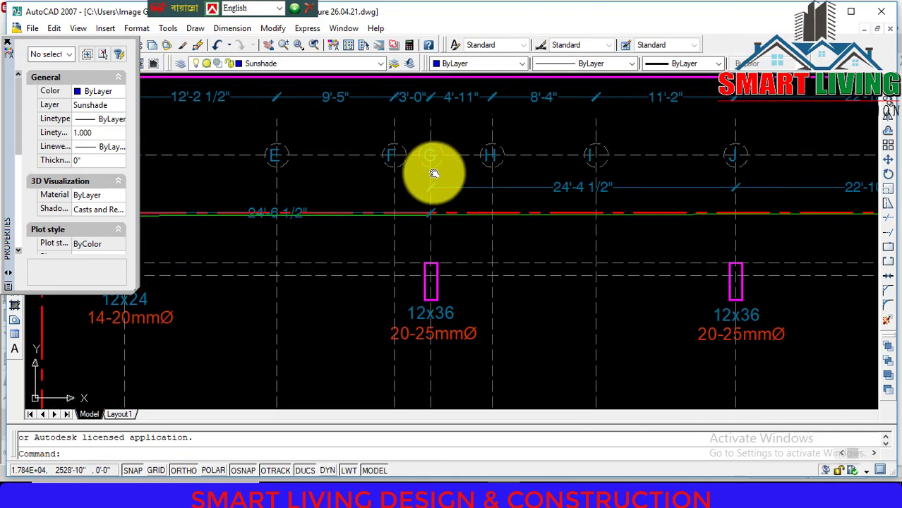
{"action": "middle_click_drag", "start_coordinate": [625, 190], "coordinate": [388, 175]}
{"action": "left_click_drag", "start_coordinate": [356, 174], "coordinate": [98, 176]}
{"action": "key", "text": "Escape"}
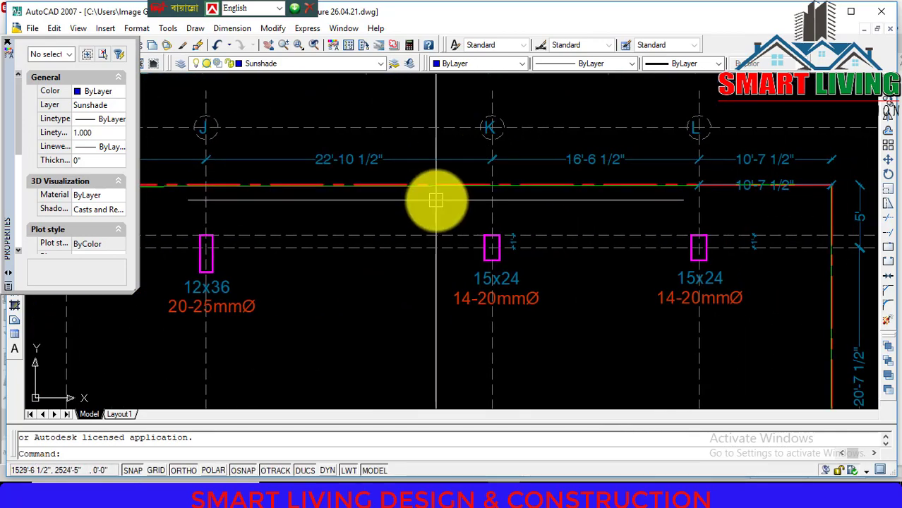
Step: Examine the numbered grid lines and the spacing dimensions between them along the plan's left side
{"action": "scroll", "coordinate": [493, 201], "scroll_direction": "down", "scroll_amount": 4}
{"action": "mouse_move", "coordinate": [493, 201]}
{"action": "middle_mouse_down"}
{"action": "mouse_move", "coordinate": [579, 172]}
{"action": "mouse_move", "coordinate": [531, 249]}
{"action": "middle_mouse_up"}
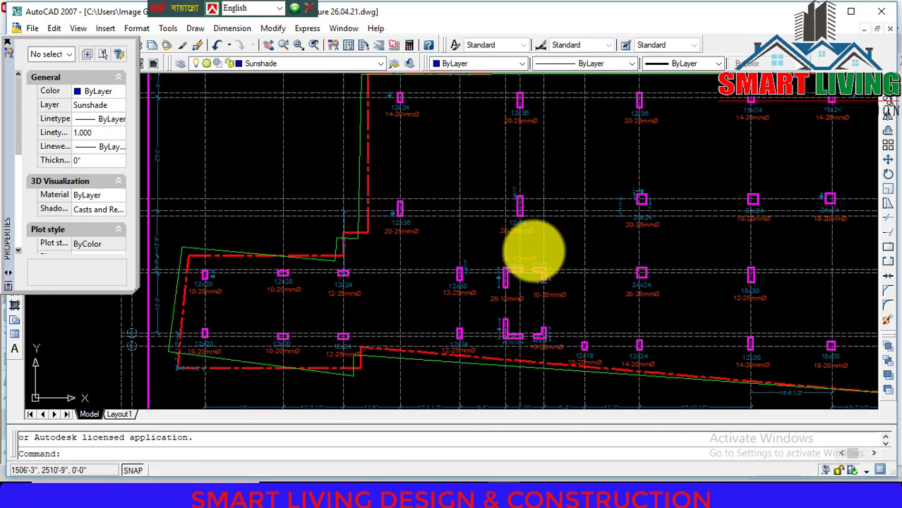
{"action": "scroll", "coordinate": [443, 346], "scroll_direction": "up", "scroll_amount": 6}
{"action": "scroll", "coordinate": [296, 343], "scroll_direction": "down", "scroll_amount": 4}
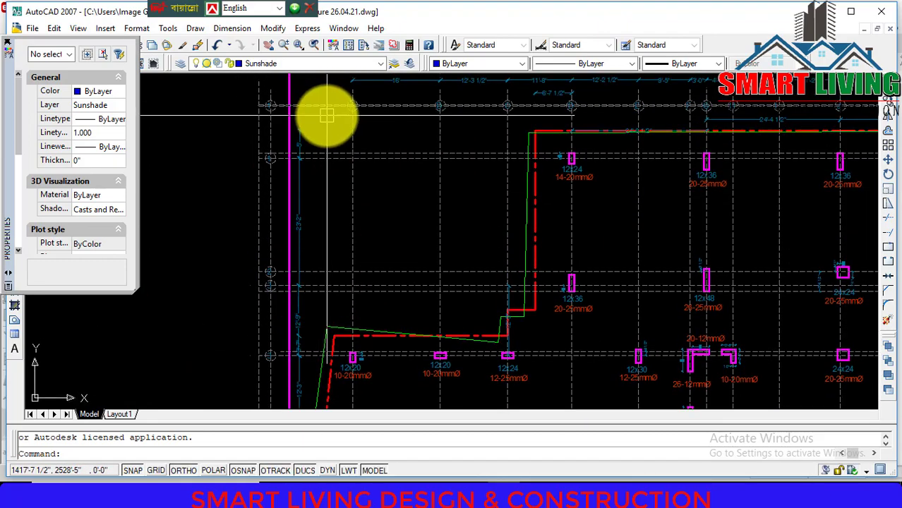
{"action": "scroll", "coordinate": [264, 91], "scroll_direction": "up", "scroll_amount": 5}
{"action": "scroll", "coordinate": [265, 92], "scroll_direction": "down", "scroll_amount": 2}
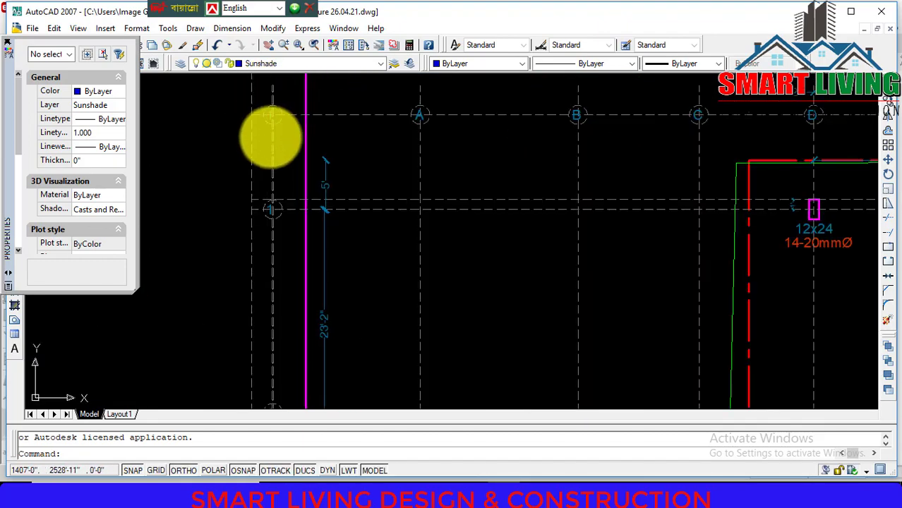
{"action": "middle_click_drag", "start_coordinate": [278, 236], "coordinate": [278, 137]}
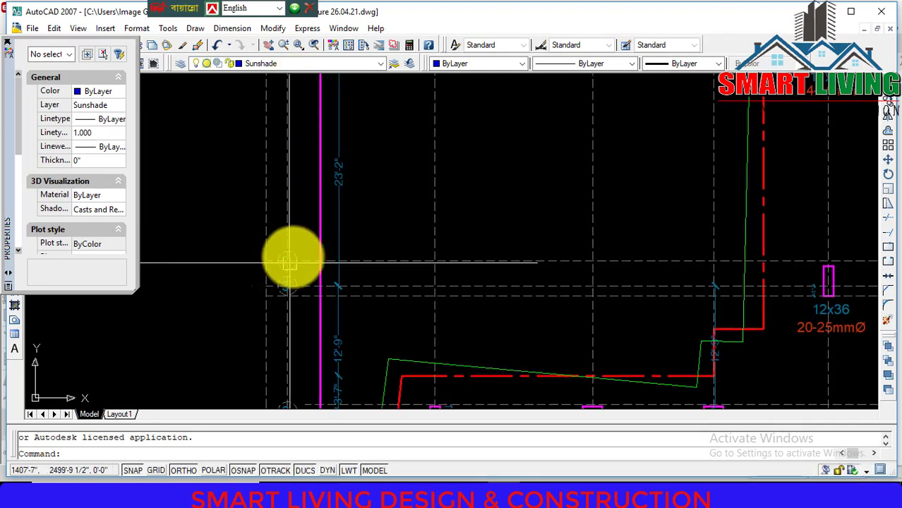
{"action": "middle_click_drag", "start_coordinate": [292, 255], "coordinate": [304, 377]}
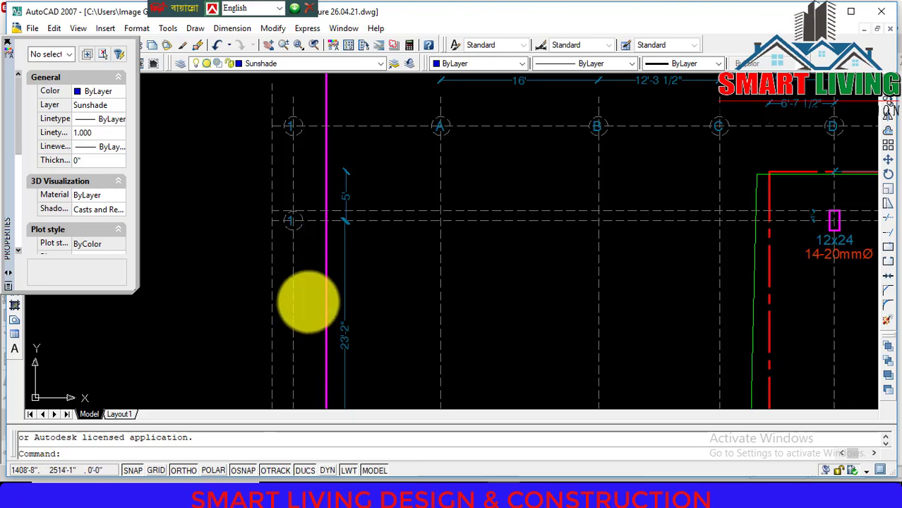
{"action": "middle_click_drag", "start_coordinate": [306, 302], "coordinate": [318, 146]}
{"action": "middle_click_drag", "start_coordinate": [326, 286], "coordinate": [346, 121]}
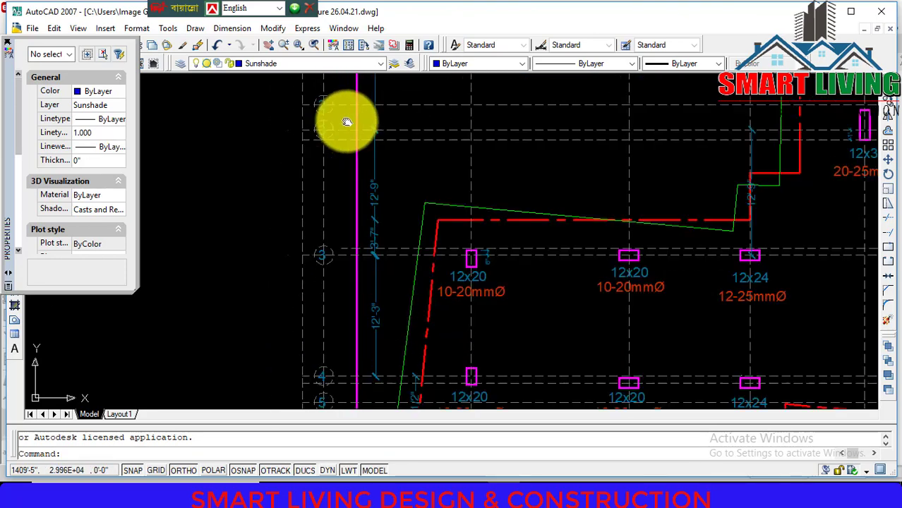
{"action": "middle_click_drag", "start_coordinate": [361, 258], "coordinate": [368, 238]}
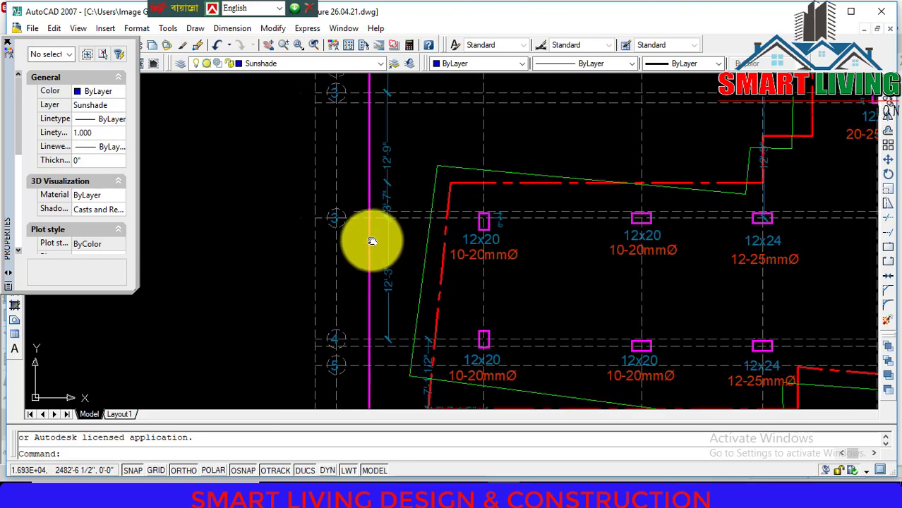
{"action": "middle_click_drag", "start_coordinate": [360, 176], "coordinate": [362, 247]}
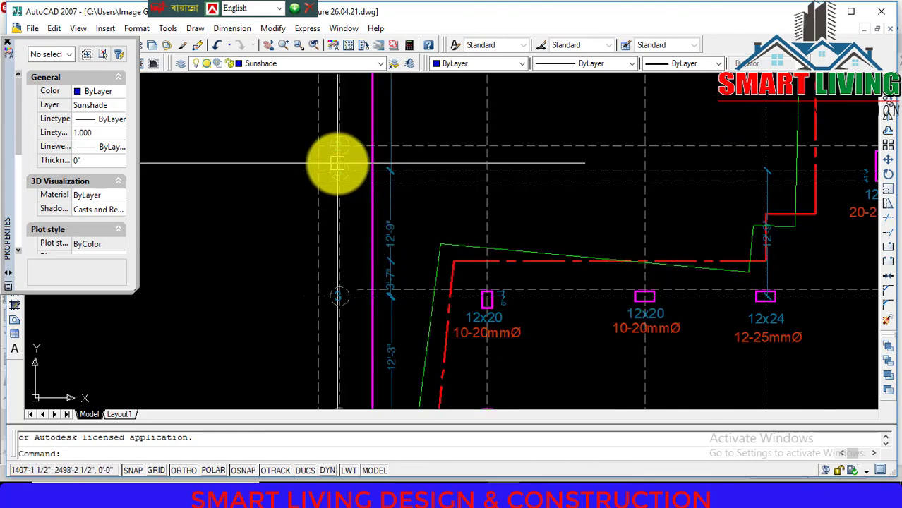
Step: Change the grid bubble label 3 below the 3'-7" dimension on the column layout plan to 4
{"action": "scroll", "coordinate": [342, 170], "scroll_direction": "up", "scroll_amount": 3}
{"action": "scroll", "coordinate": [325, 166], "scroll_direction": "up", "scroll_amount": 2}
{"action": "scroll", "coordinate": [316, 176], "scroll_direction": "down", "scroll_amount": 4}
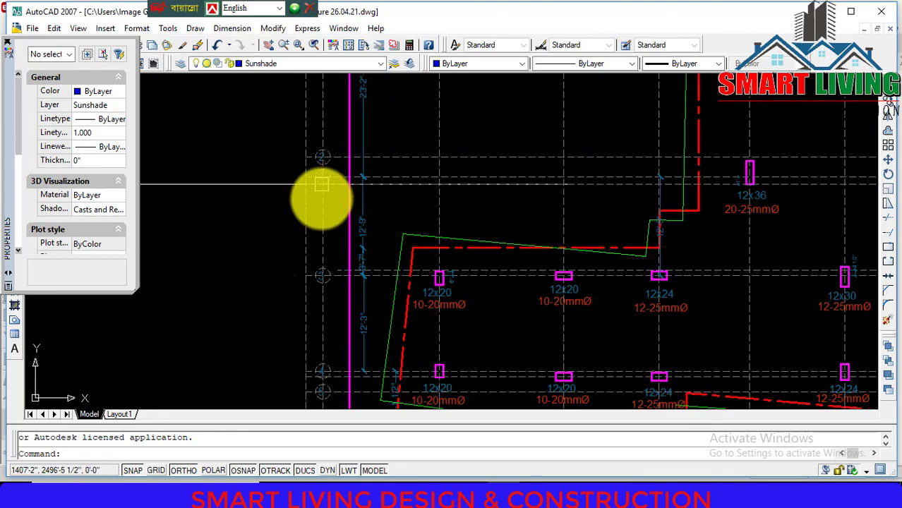
{"action": "scroll", "coordinate": [316, 233], "scroll_direction": "up", "scroll_amount": 4}
{"action": "left_click", "coordinate": [315, 280]}
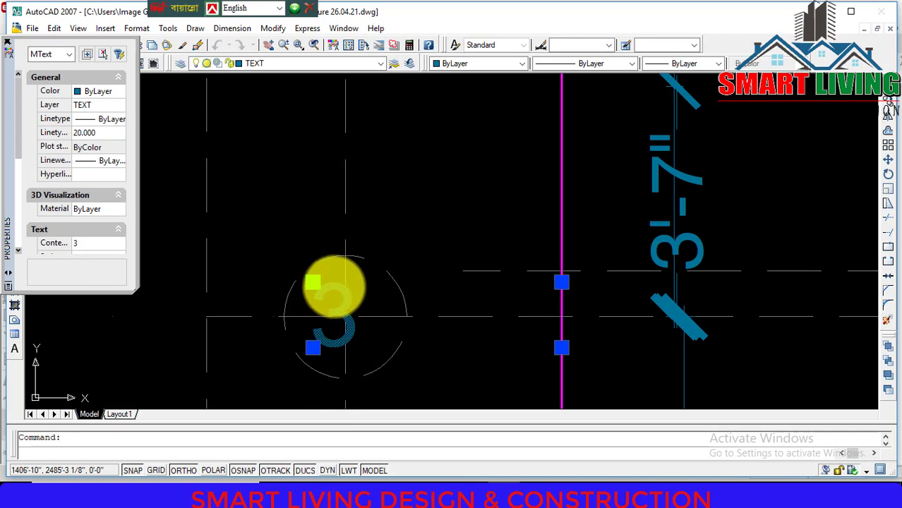
{"action": "double_click", "coordinate": [332, 285]}
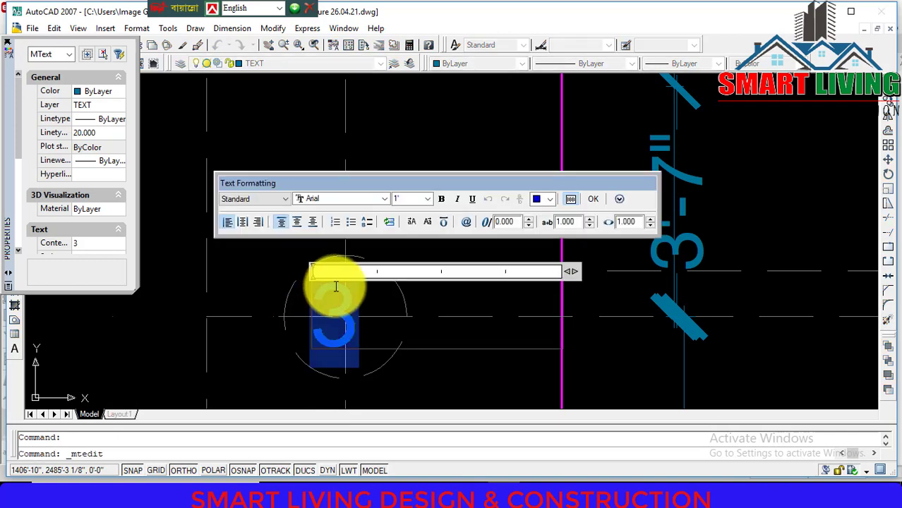
{"action": "type", "text": "4"}
{"action": "left_click", "coordinate": [167, 318]}
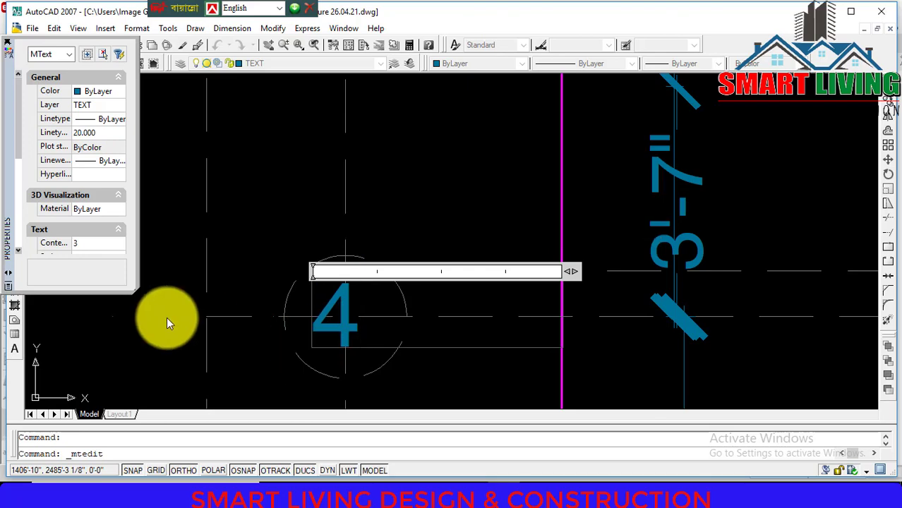
{"action": "scroll", "coordinate": [362, 222], "scroll_direction": "down", "scroll_amount": 4}
{"action": "scroll", "coordinate": [356, 318], "scroll_direction": "down", "scroll_amount": 5}
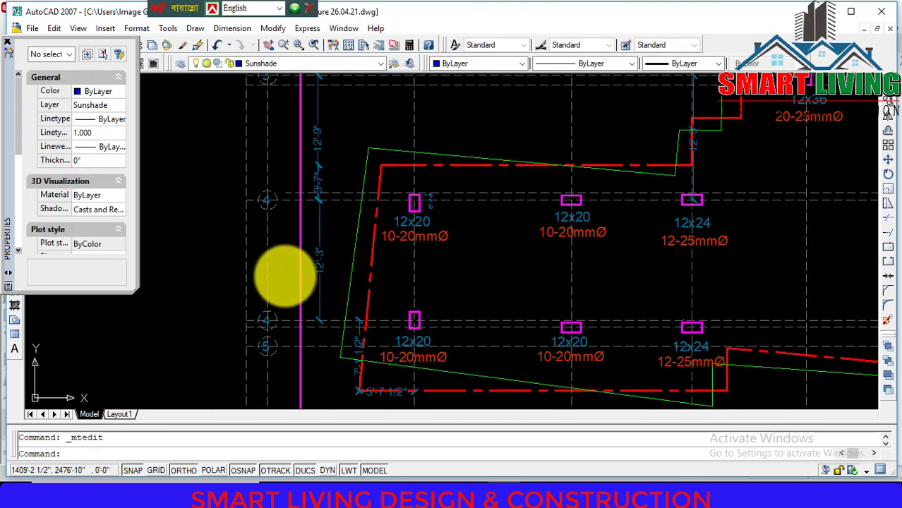
{"action": "middle_click_drag", "start_coordinate": [321, 267], "coordinate": [278, 262]}
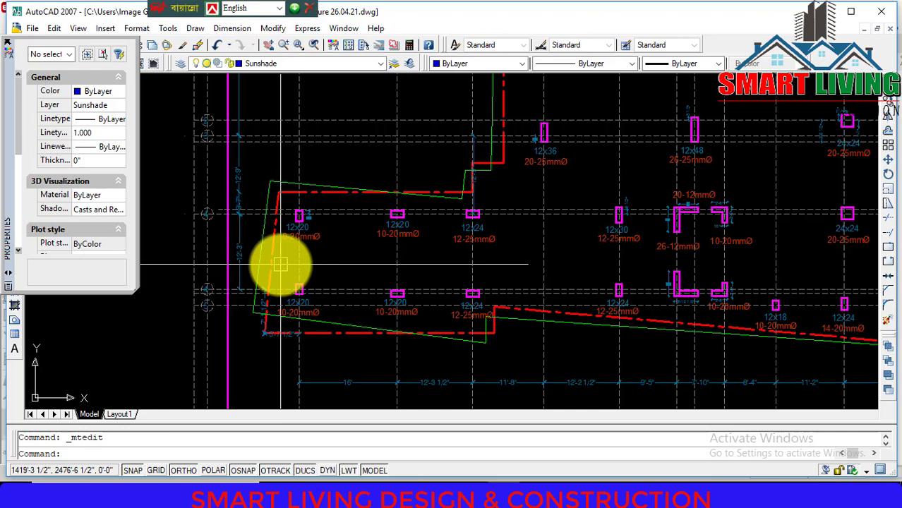
{"action": "scroll", "coordinate": [328, 288], "scroll_direction": "down", "scroll_amount": 5}
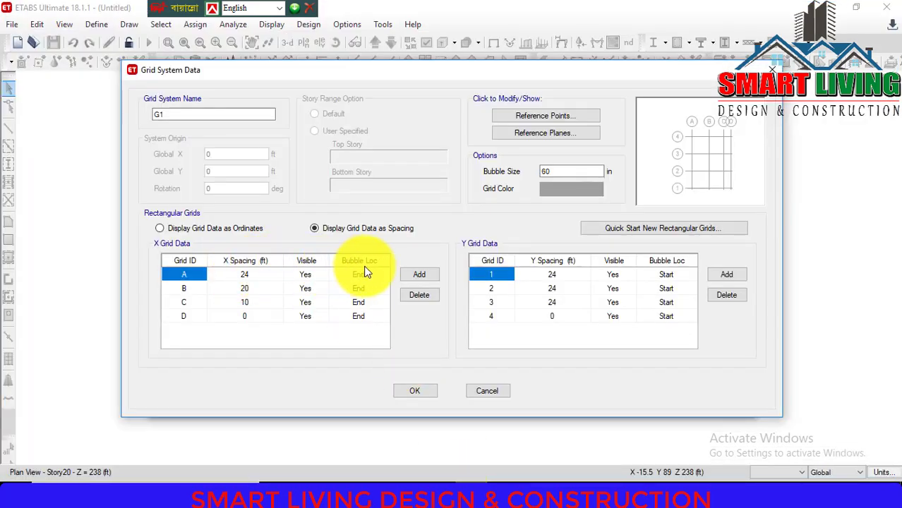
Step: In the ETABS grid system data, add X grid lines E to K and Y grid lines 5 and 6
{"action": "left_click", "coordinate": [413, 278]}
{"action": "left_click", "coordinate": [413, 278]}
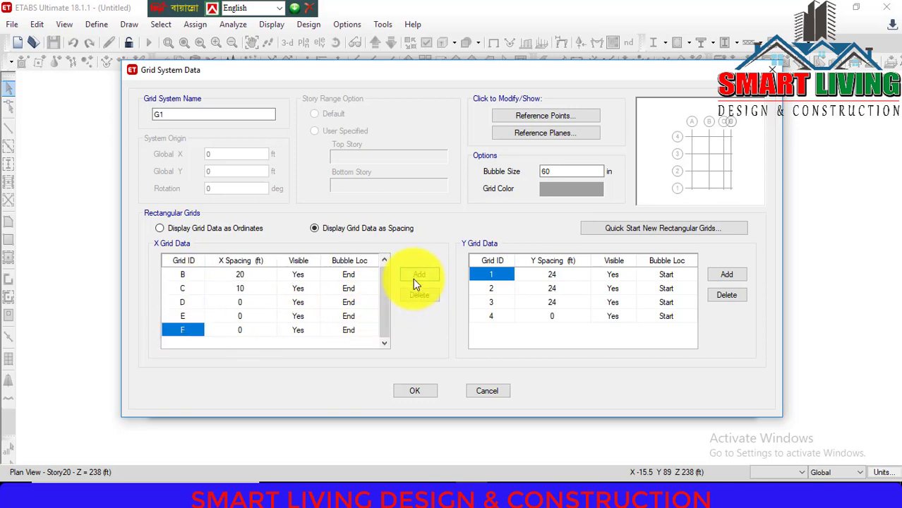
{"action": "left_click", "coordinate": [413, 278]}
{"action": "left_click", "coordinate": [412, 278]}
{"action": "left_click", "coordinate": [413, 278]}
{"action": "left_click", "coordinate": [415, 279]}
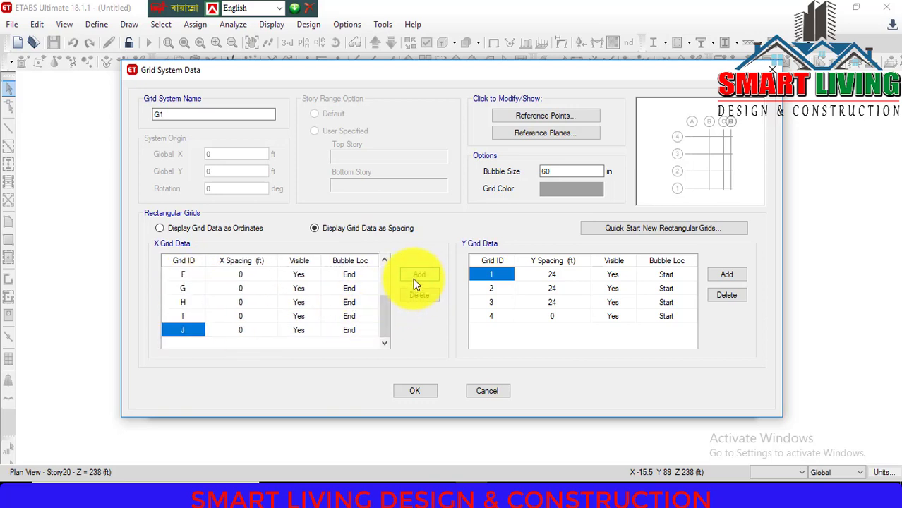
{"action": "left_click", "coordinate": [414, 279]}
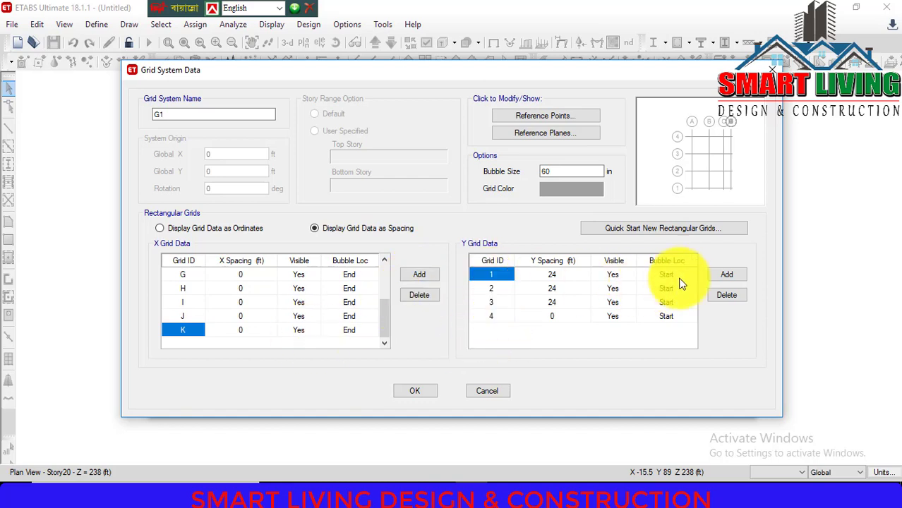
{"action": "left_click", "coordinate": [726, 276]}
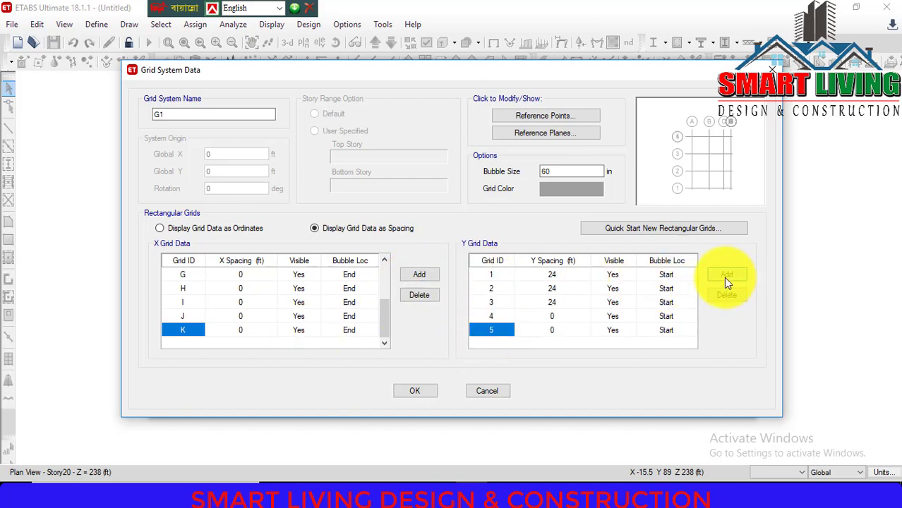
{"action": "left_click", "coordinate": [724, 277]}
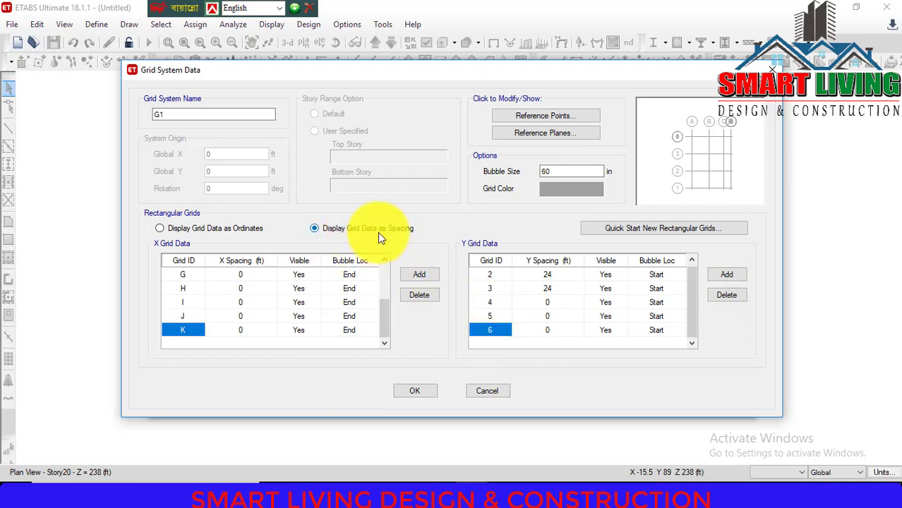
Step: Review the X grid spacing entries, then check the dimensions between grid lines A to D in the AutoCAD column layout
{"action": "scroll", "coordinate": [285, 303], "scroll_direction": "up", "scroll_amount": 2}
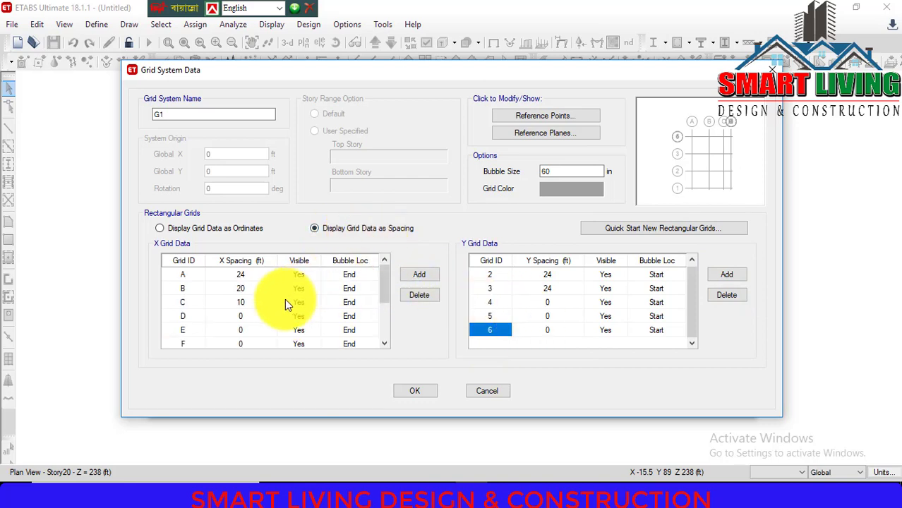
{"action": "left_click", "coordinate": [185, 288]}
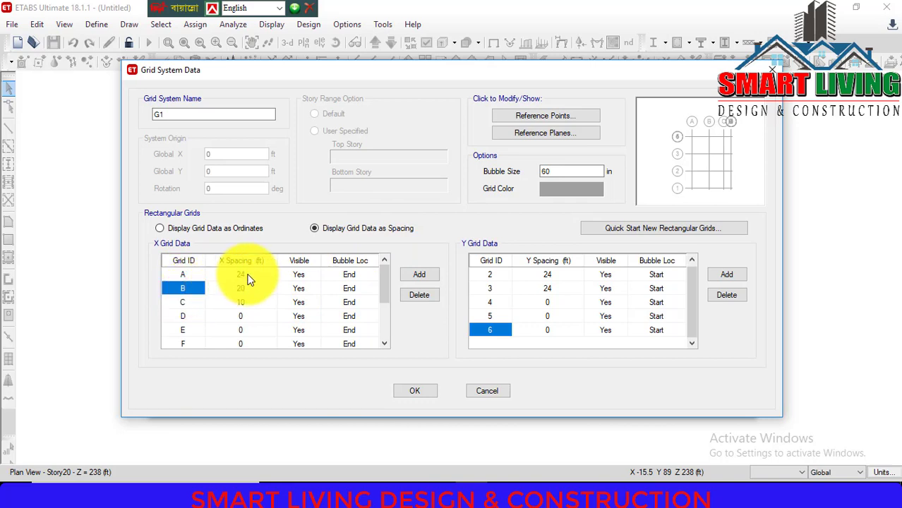
{"action": "left_click", "coordinate": [241, 276]}
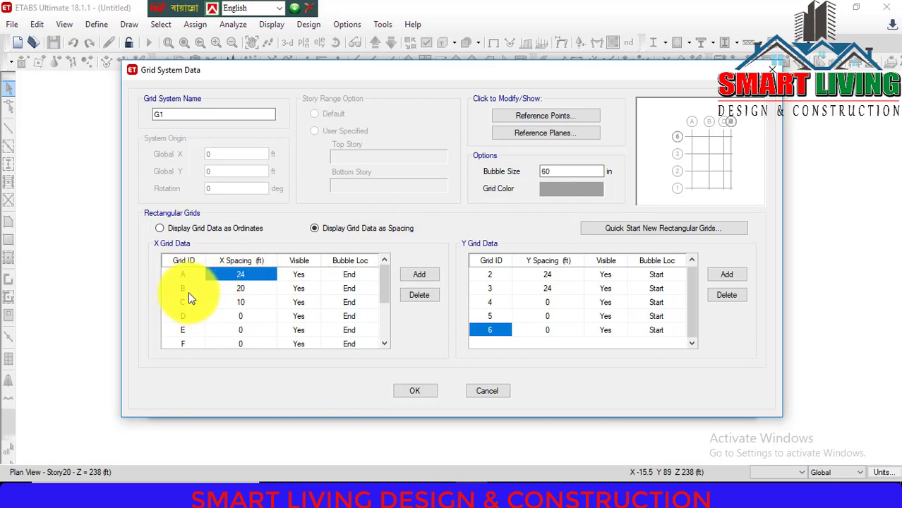
{"action": "left_click", "coordinate": [239, 288]}
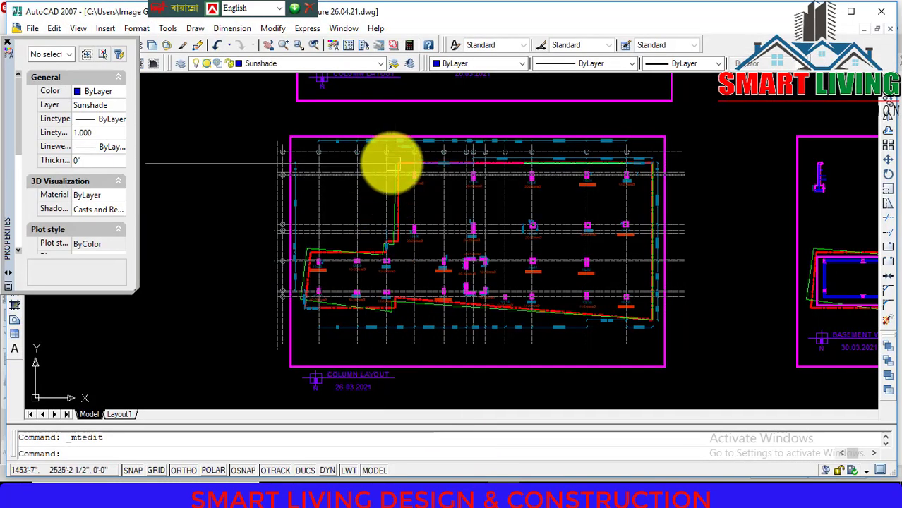
{"action": "scroll", "coordinate": [332, 161], "scroll_direction": "up", "scroll_amount": 3}
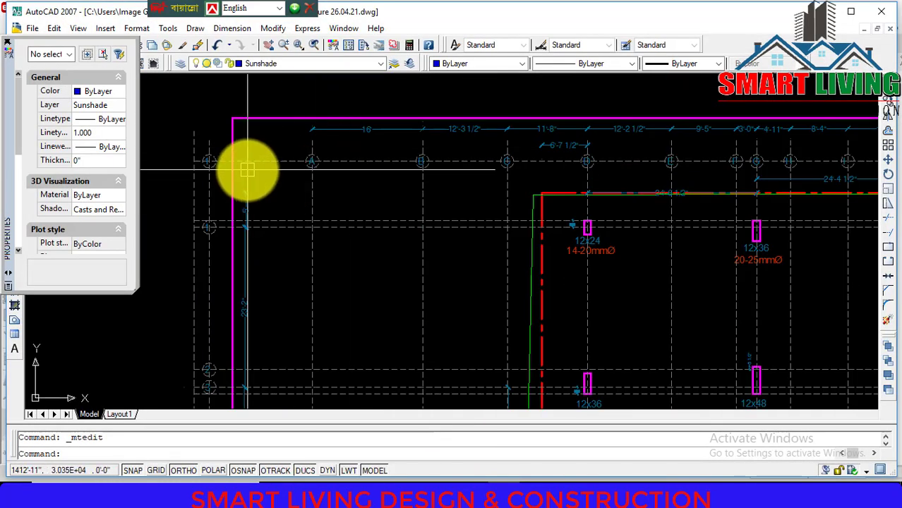
{"action": "scroll", "coordinate": [246, 170], "scroll_direction": "up", "scroll_amount": 3}
{"action": "middle_click_drag", "start_coordinate": [423, 188], "coordinate": [272, 238]}
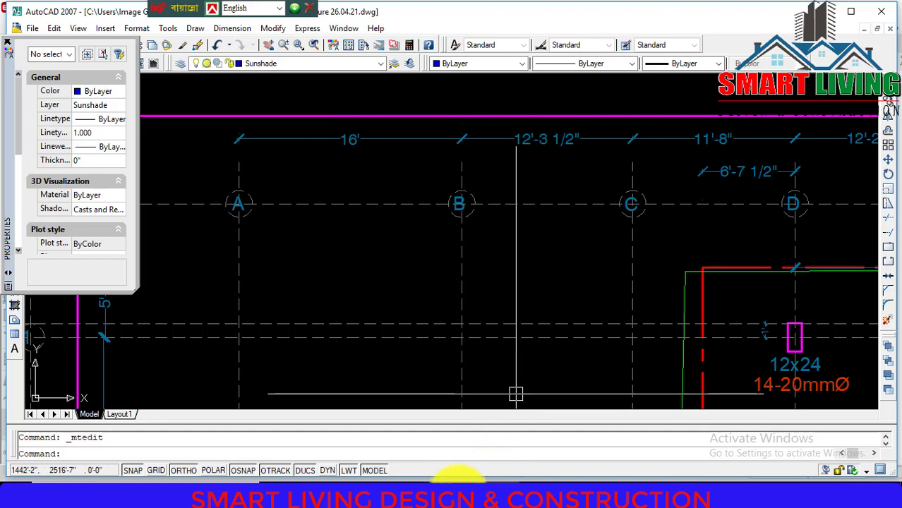
Step: In ETABS, set the X spacing of grid A to 16 ft, B to 12.33 ft and C to 11.68 ft, following the drawing's dimensions
{"action": "left_click", "coordinate": [472, 497]}
{"action": "left_click", "coordinate": [252, 277]}
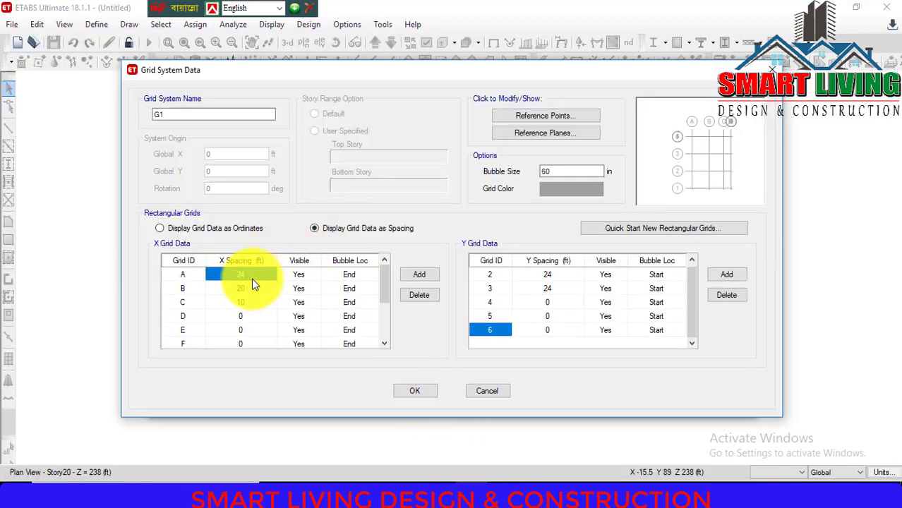
{"action": "type", "text": "1"}
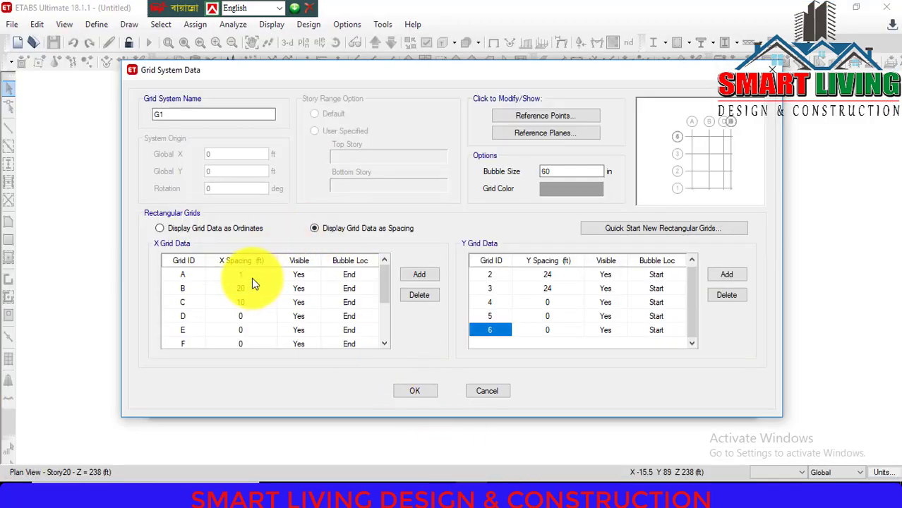
{"action": "type", "text": "6"}
{"action": "left_click", "coordinate": [249, 285]}
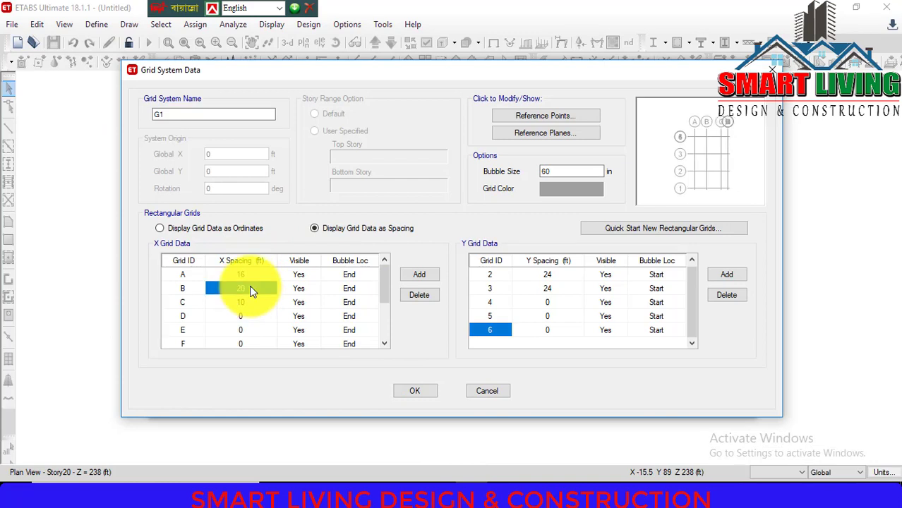
{"action": "type", "text": "12"}
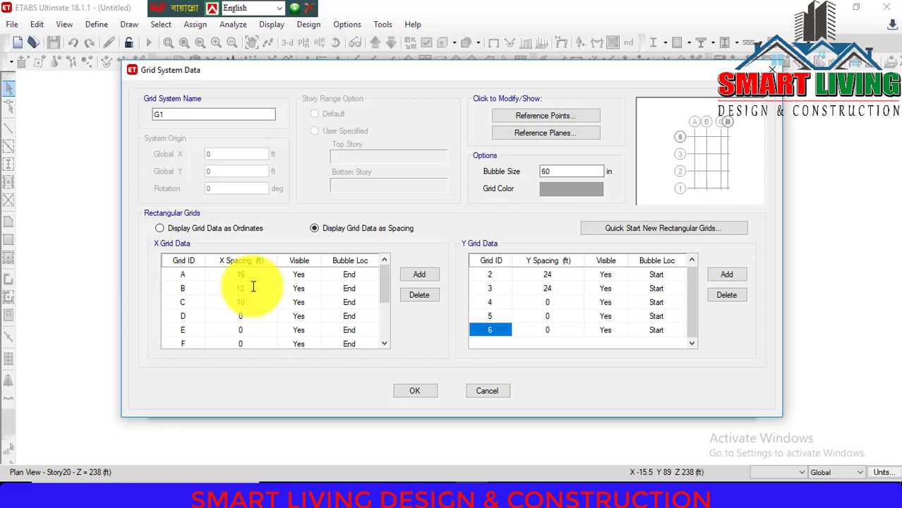
{"action": "type", "text": ".5"}
{"action": "left_click", "coordinate": [239, 301]}
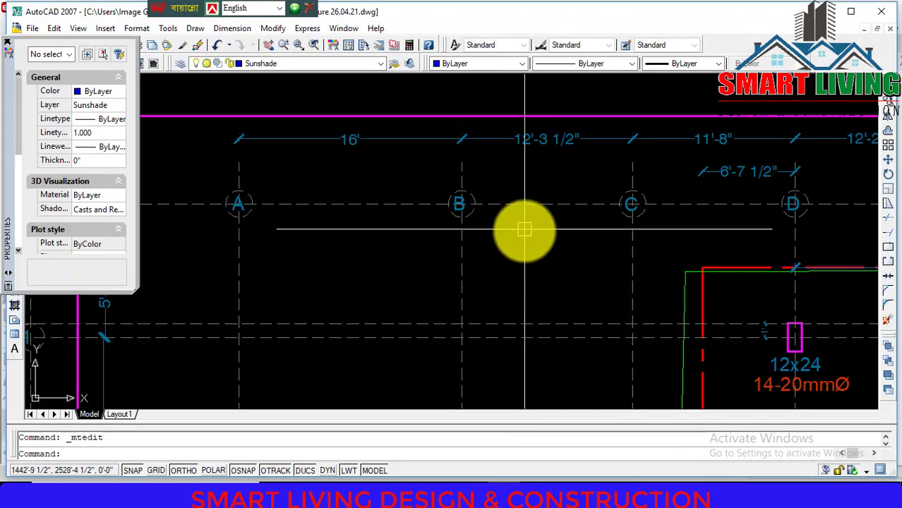
{"action": "middle_click_drag", "start_coordinate": [635, 262], "coordinate": [366, 288]}
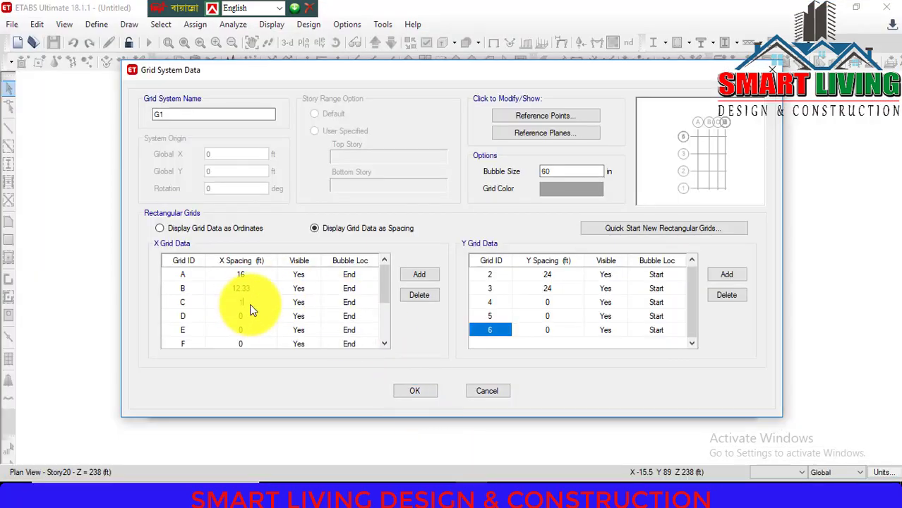
{"action": "type", "text": "8"}
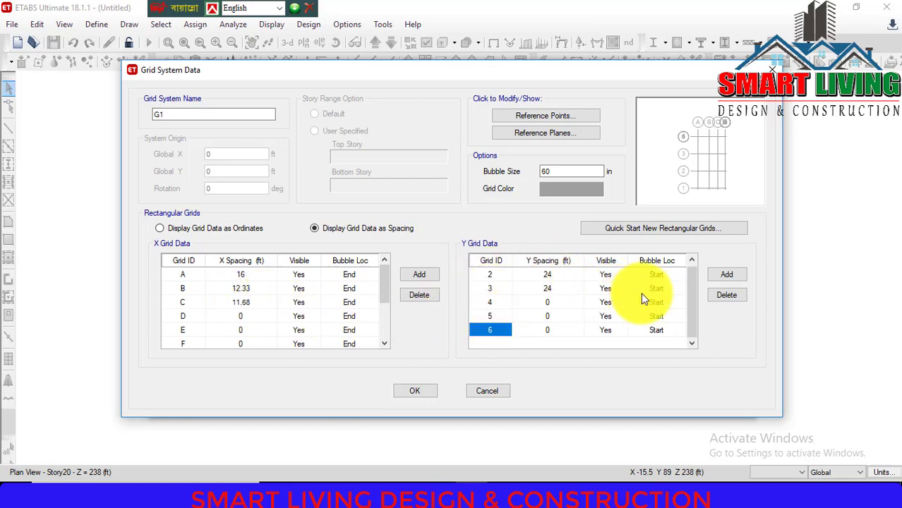
Step: Check the Y grid spacing entries against the numbered grid lines and dimensions around lines 4 and 5 in the AutoCAD plan
{"action": "scroll", "coordinate": [564, 301], "scroll_direction": "up", "scroll_amount": 1}
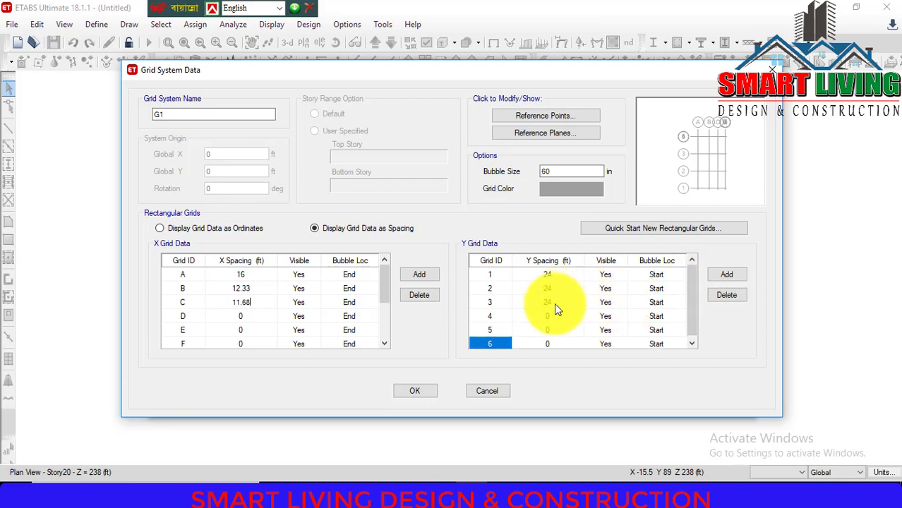
{"action": "left_click", "coordinate": [543, 277]}
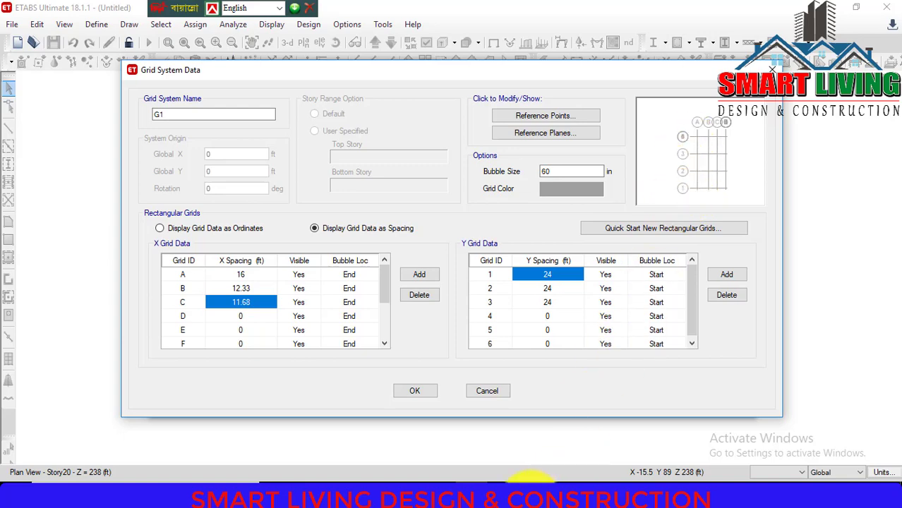
{"action": "left_click", "coordinate": [513, 494]}
{"action": "scroll", "coordinate": [580, 250], "scroll_direction": "down", "scroll_amount": 2}
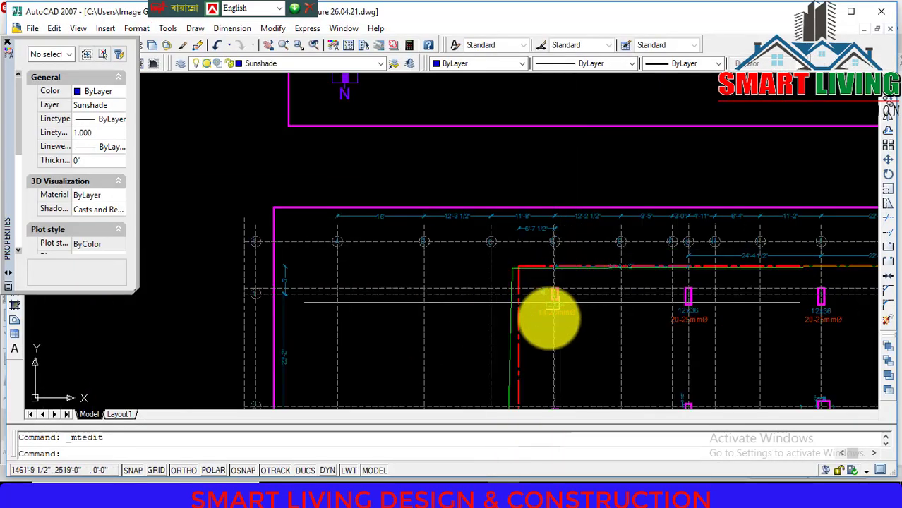
{"action": "scroll", "coordinate": [547, 367], "scroll_direction": "down", "scroll_amount": 1}
{"action": "mouse_move", "coordinate": [548, 339]}
{"action": "middle_mouse_down"}
{"action": "mouse_move", "coordinate": [545, 116]}
{"action": "mouse_move", "coordinate": [338, 245]}
{"action": "middle_mouse_up"}
{"action": "scroll", "coordinate": [395, 312], "scroll_direction": "up", "scroll_amount": 3}
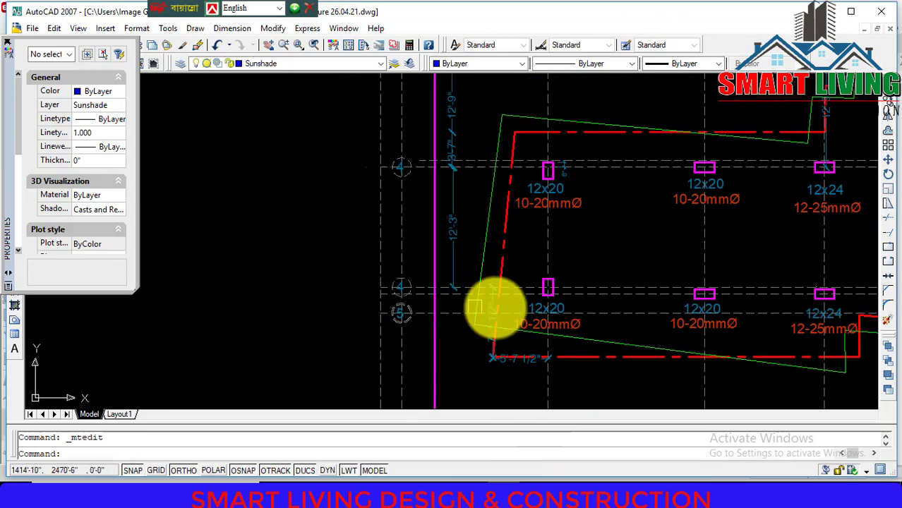
{"action": "scroll", "coordinate": [493, 311], "scroll_direction": "up", "scroll_amount": 2}
{"action": "middle_click_drag", "start_coordinate": [467, 316], "coordinate": [433, 328]}
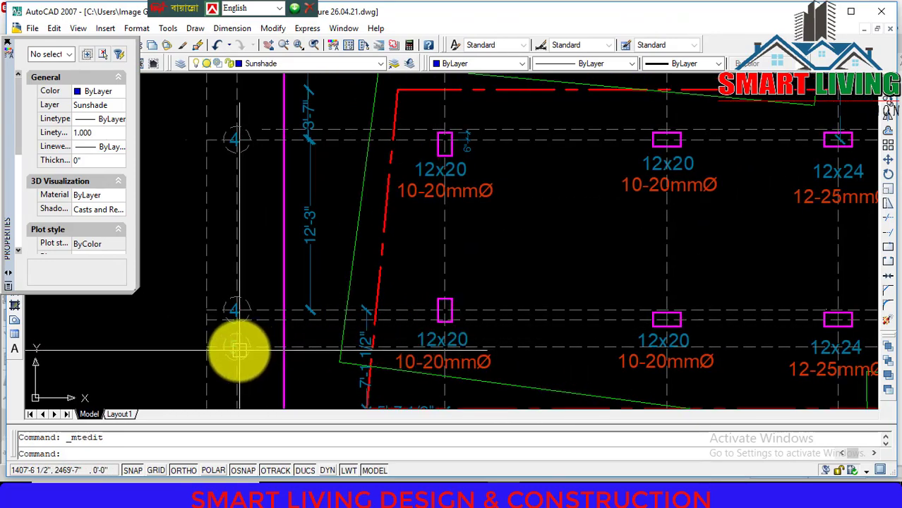
{"action": "scroll", "coordinate": [233, 346], "scroll_direction": "up", "scroll_amount": 2}
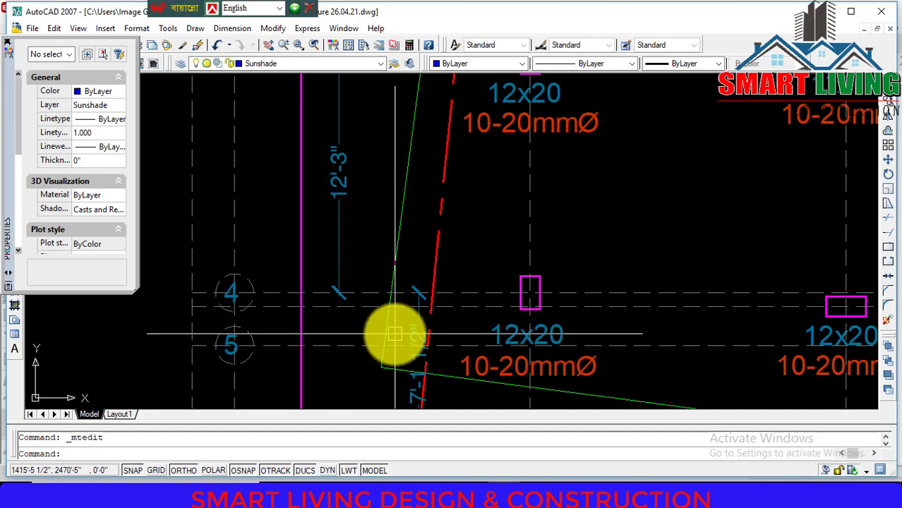
{"action": "mouse_move", "coordinate": [392, 330]}
{"action": "middle_mouse_down"}
{"action": "mouse_move", "coordinate": [368, 216]}
{"action": "mouse_move", "coordinate": [378, 252]}
{"action": "middle_mouse_up"}
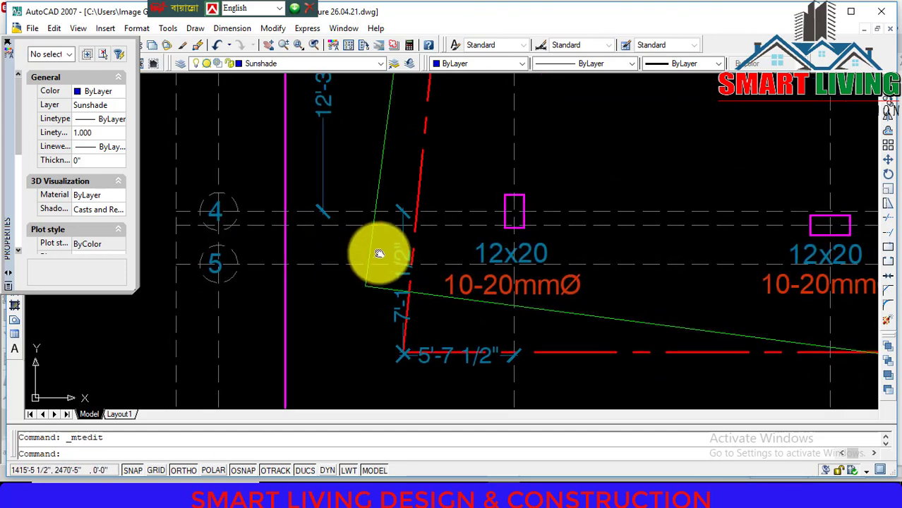
Step: In AutoCAD, list the DXF files in the Image Tower folder and open Iamge Grid with beam 10.dxf
{"action": "left_click", "coordinate": [32, 28]}
{"action": "left_click", "coordinate": [53, 74]}
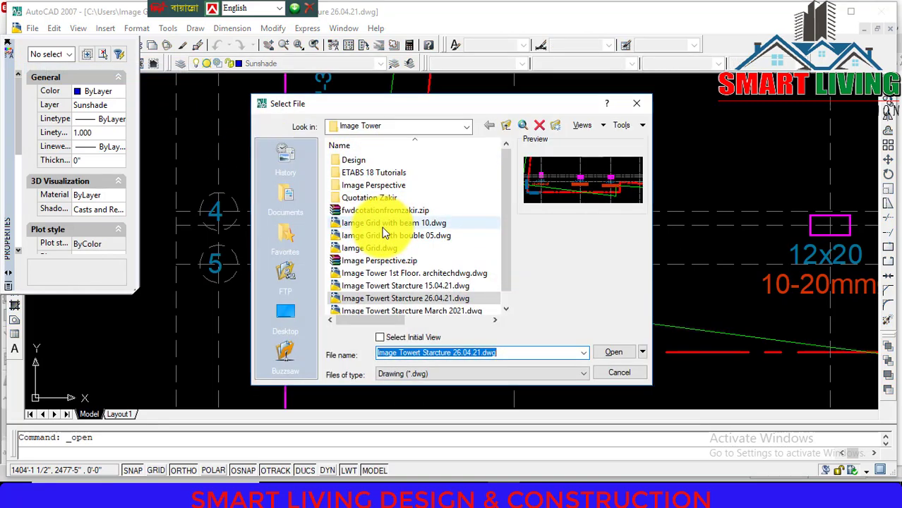
{"action": "left_click", "coordinate": [492, 372]}
{"action": "left_click", "coordinate": [417, 408]}
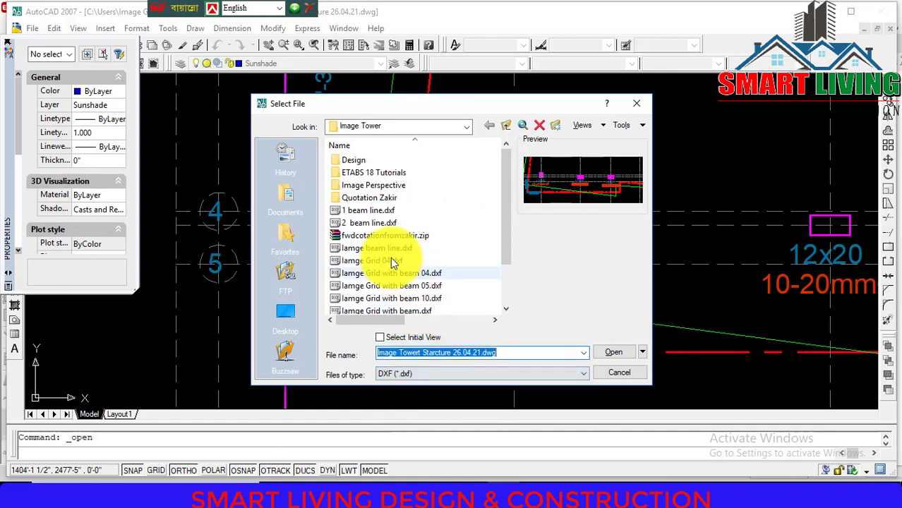
{"action": "scroll", "coordinate": [385, 282], "scroll_direction": "down", "scroll_amount": 1}
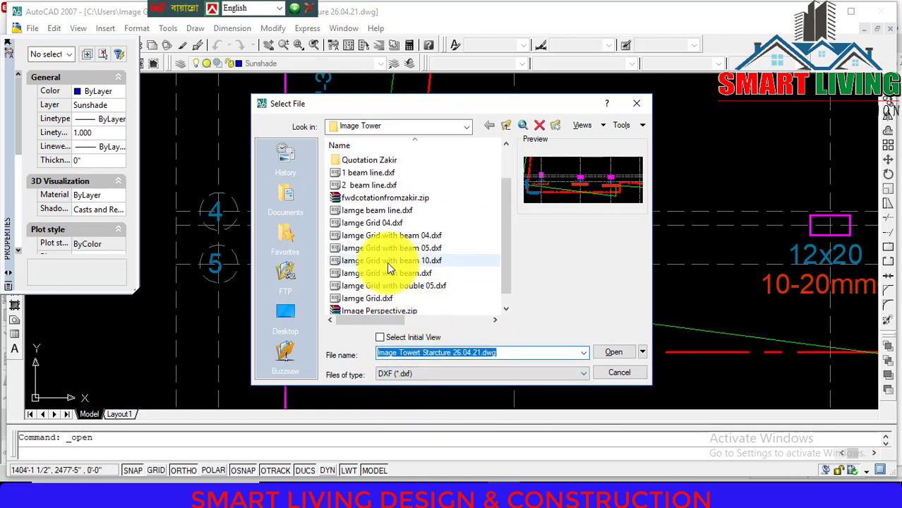
{"action": "double_click", "coordinate": [387, 261]}
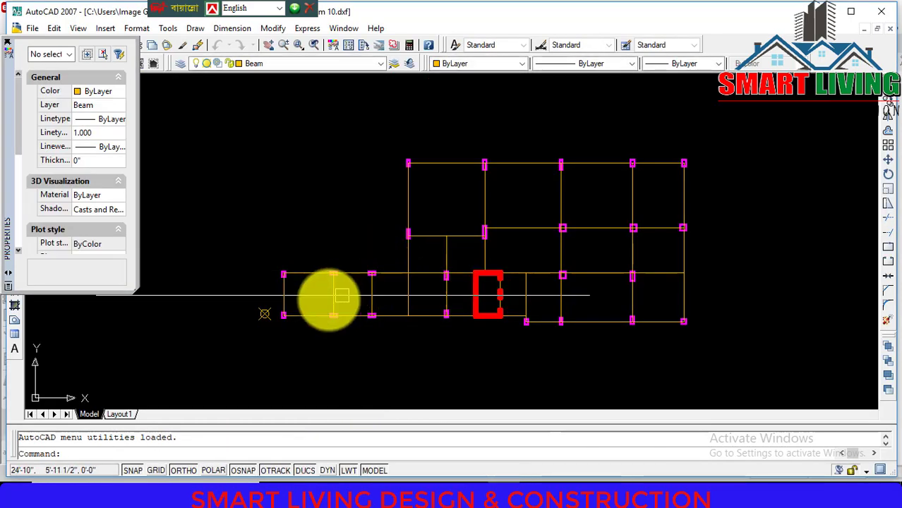
Step: Add a vertical linear dimension between the two lowest horizontal beam lines, where they meet the vertical beam just right of the core wall
{"action": "scroll", "coordinate": [252, 302], "scroll_direction": "up", "scroll_amount": 2}
{"action": "scroll", "coordinate": [262, 306], "scroll_direction": "down", "scroll_amount": 3}
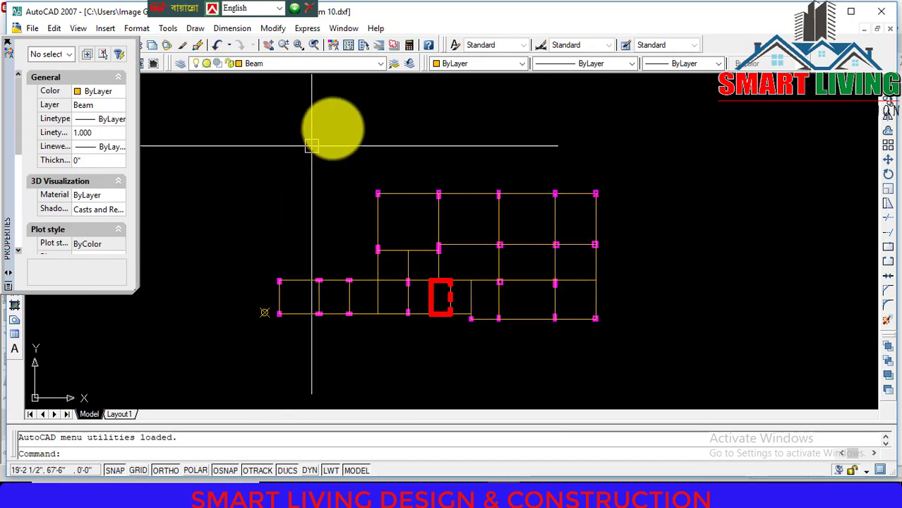
{"action": "left_click", "coordinate": [357, 65]}
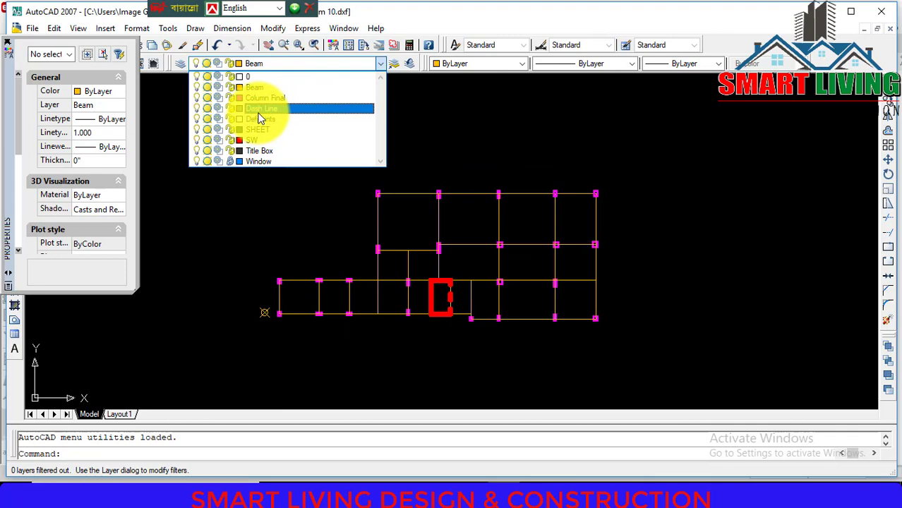
{"action": "left_click", "coordinate": [256, 309]}
{"action": "scroll", "coordinate": [277, 329], "scroll_direction": "up", "scroll_amount": 3}
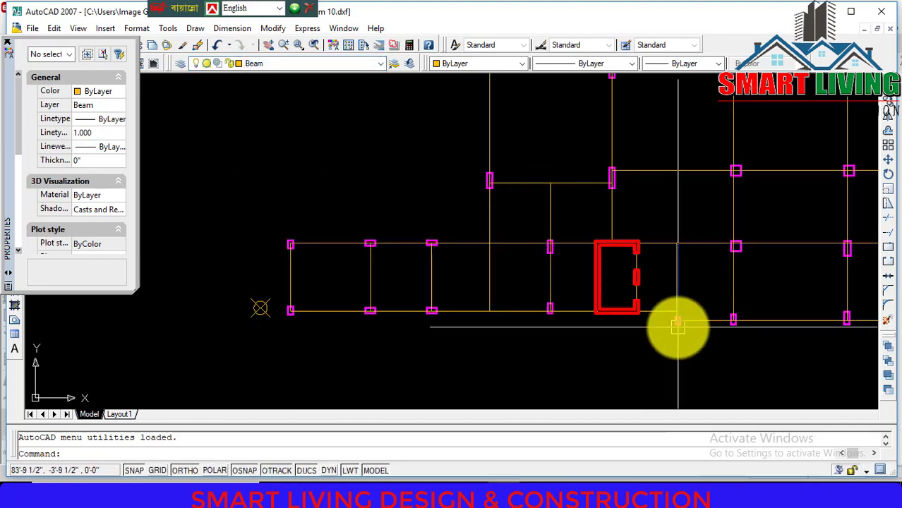
{"action": "scroll", "coordinate": [680, 325], "scroll_direction": "up", "scroll_amount": 4}
{"action": "left_click", "coordinate": [249, 28]}
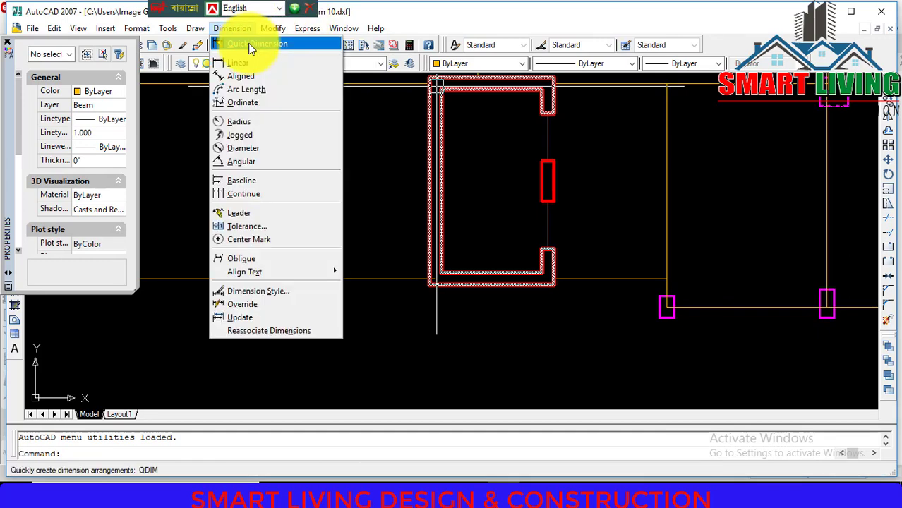
{"action": "left_click", "coordinate": [257, 62]}
{"action": "scroll", "coordinate": [664, 282], "scroll_direction": "up", "scroll_amount": 1}
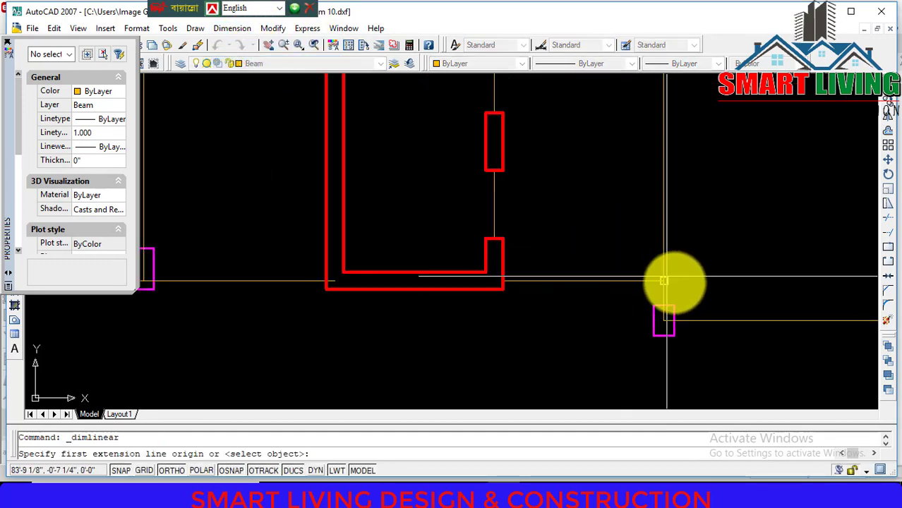
{"action": "left_click", "coordinate": [664, 319]}
{"action": "left_click", "coordinate": [663, 281]}
{"action": "left_click", "coordinate": [703, 291]}
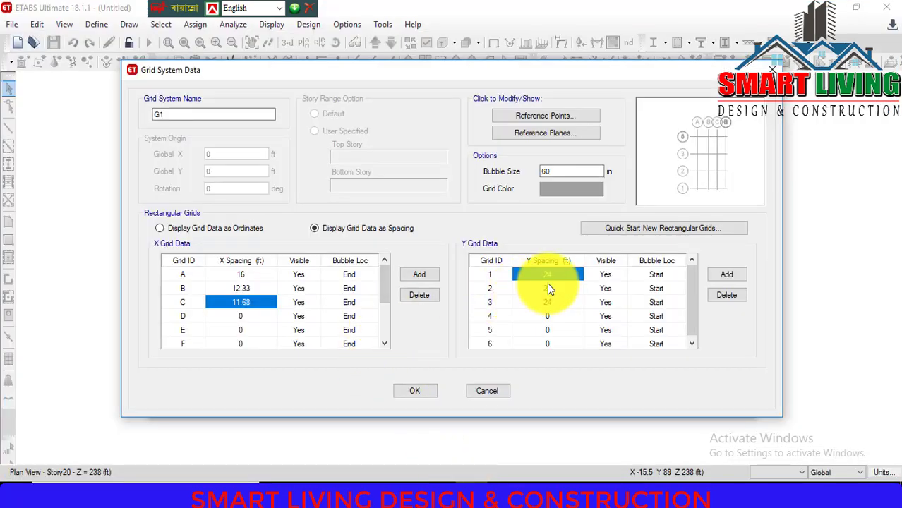
Step: In the ETABS grid system data, set the Y spacing of grids 1 to 5 to 2, 14, 13, 12 and 23 ft
{"action": "type", "text": "2"}
{"action": "left_click", "coordinate": [545, 292]}
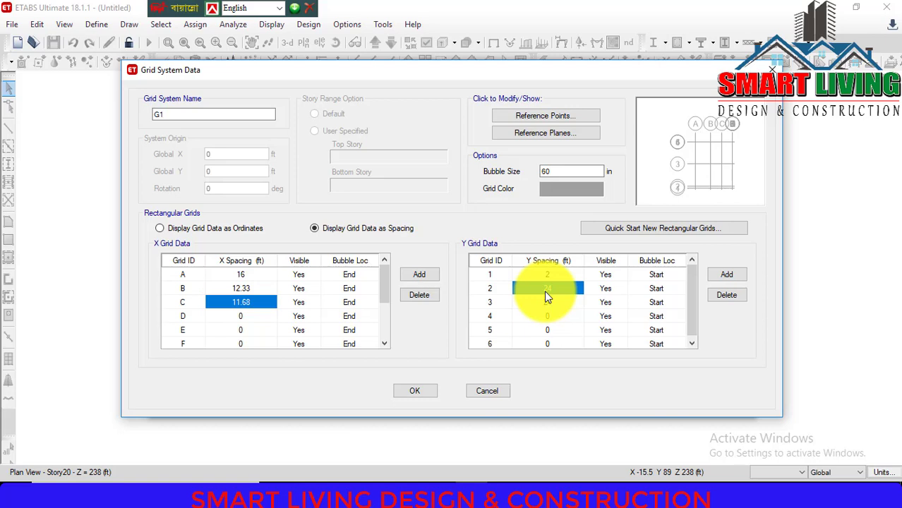
{"action": "type", "text": "14"}
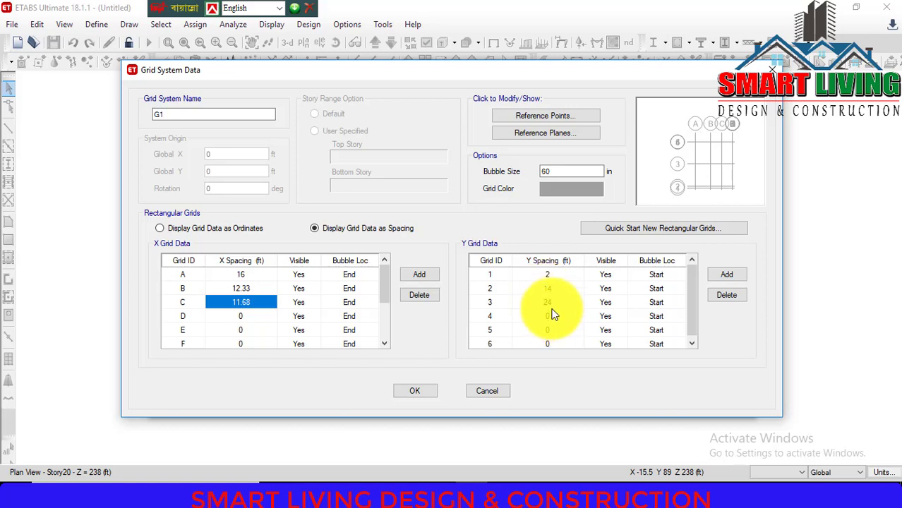
{"action": "left_click", "coordinate": [550, 305]}
{"action": "type", "text": "13"}
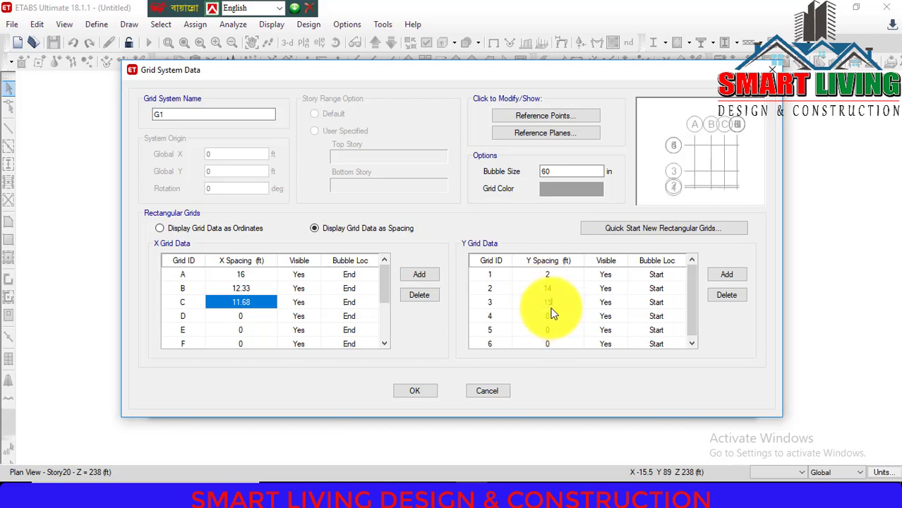
{"action": "left_click", "coordinate": [550, 316]}
{"action": "type", "text": "12"}
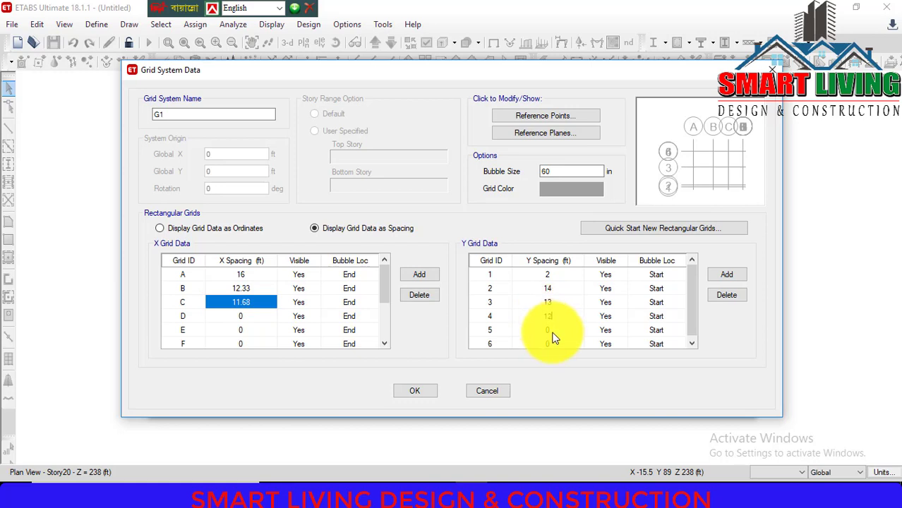
{"action": "left_click", "coordinate": [553, 330]}
{"action": "scroll", "coordinate": [553, 335], "scroll_direction": "down", "scroll_amount": 1}
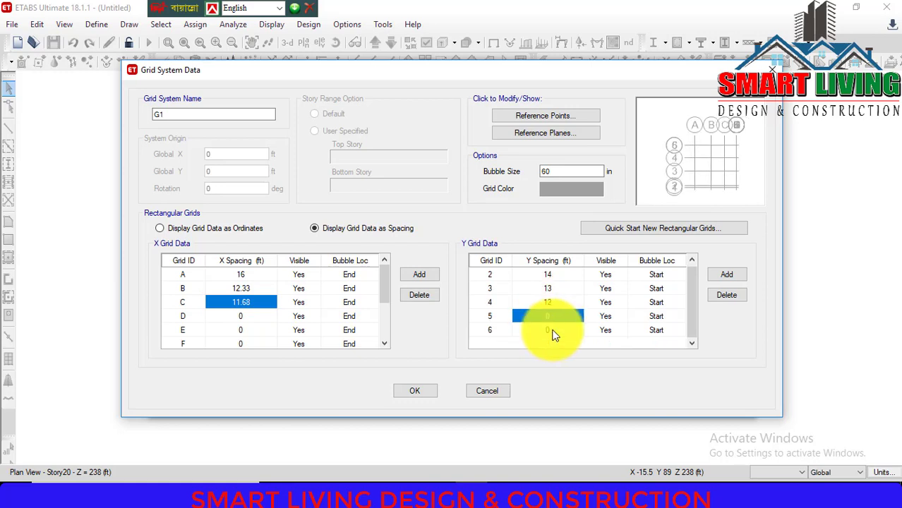
{"action": "type", "text": "23"}
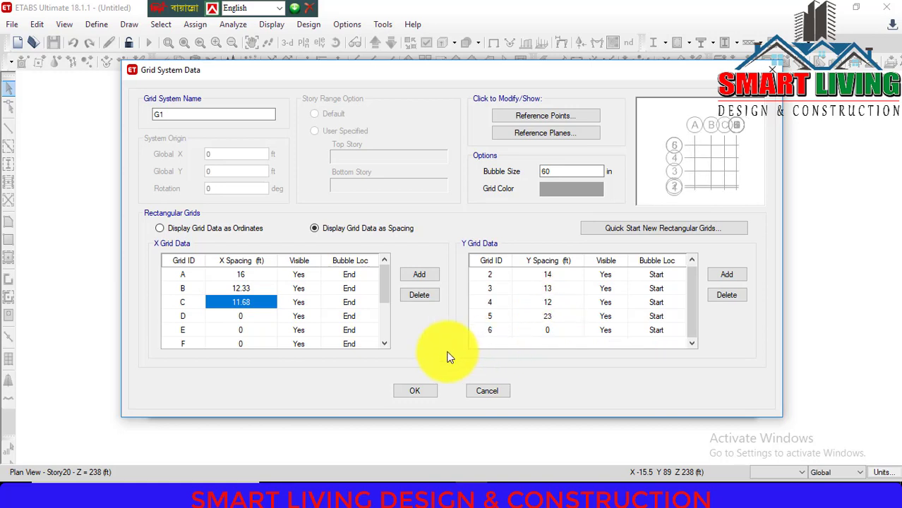
Step: Set the X spacing of grid D to 25 ft, E to 20 ft and F to 14 ft
{"action": "left_click", "coordinate": [241, 314]}
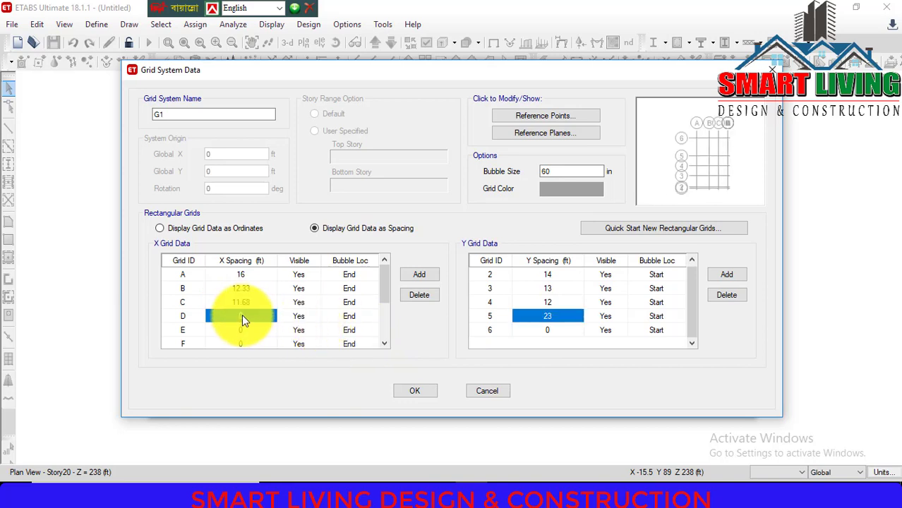
{"action": "type", "text": "25"}
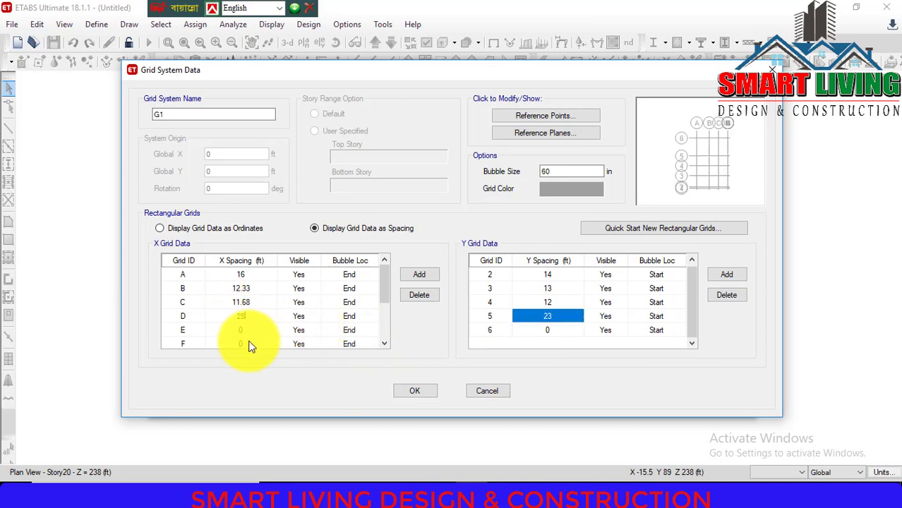
{"action": "left_click", "coordinate": [247, 331]}
{"action": "type", "text": "20"}
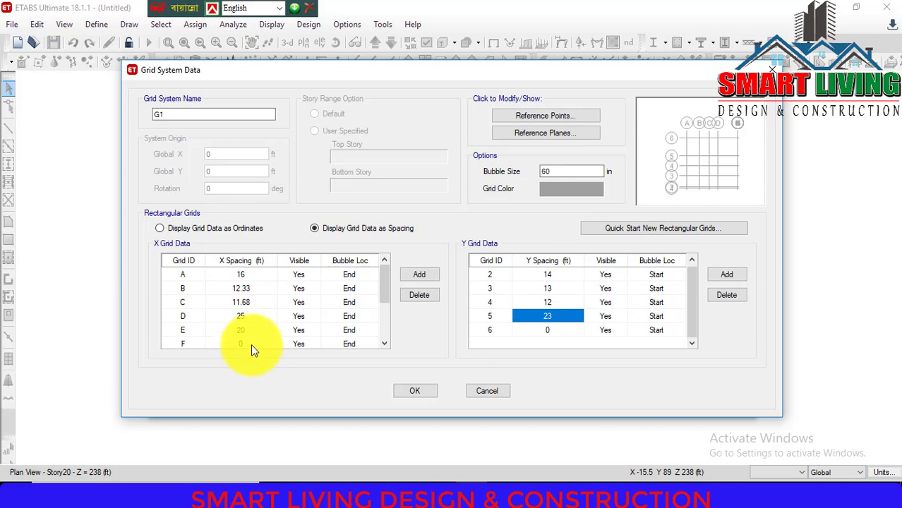
{"action": "left_click", "coordinate": [248, 340]}
{"action": "scroll", "coordinate": [248, 339], "scroll_direction": "down", "scroll_amount": 2}
{"action": "scroll", "coordinate": [252, 320], "scroll_direction": "up", "scroll_amount": 1}
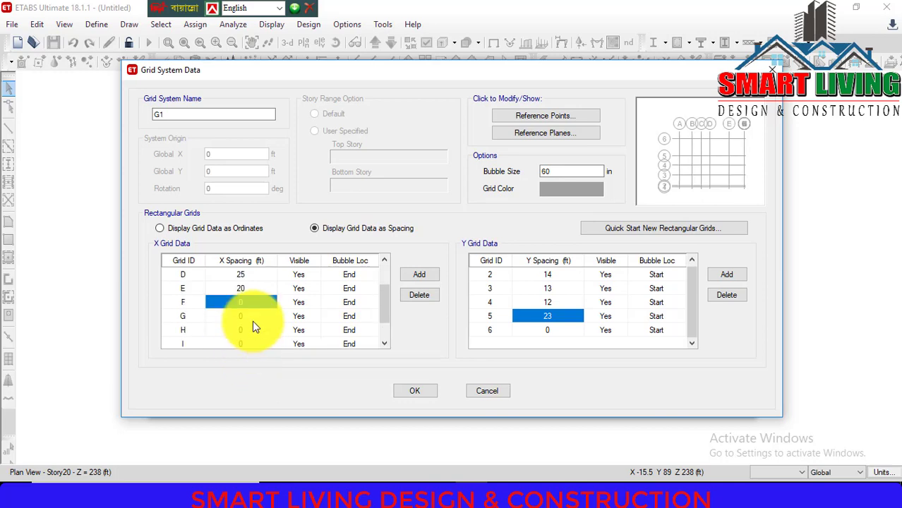
{"action": "type", "text": "4"}
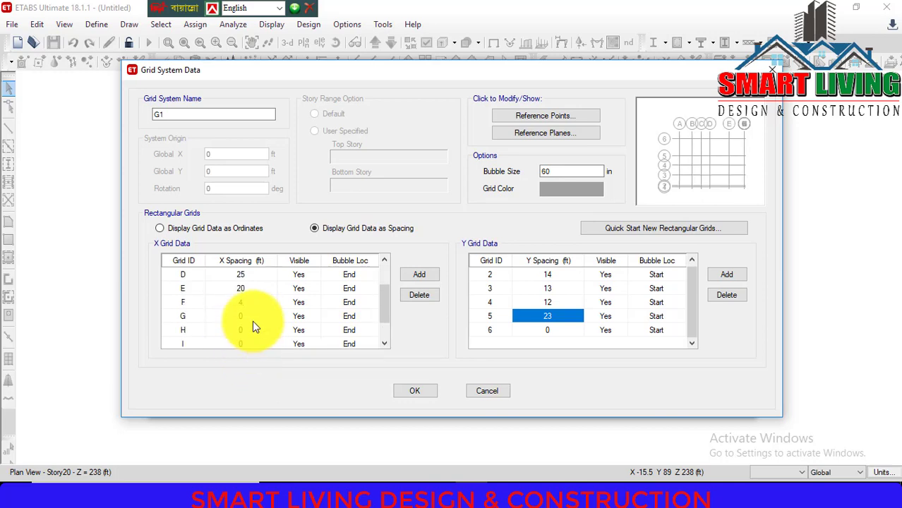
{"action": "type", "text": "14"}
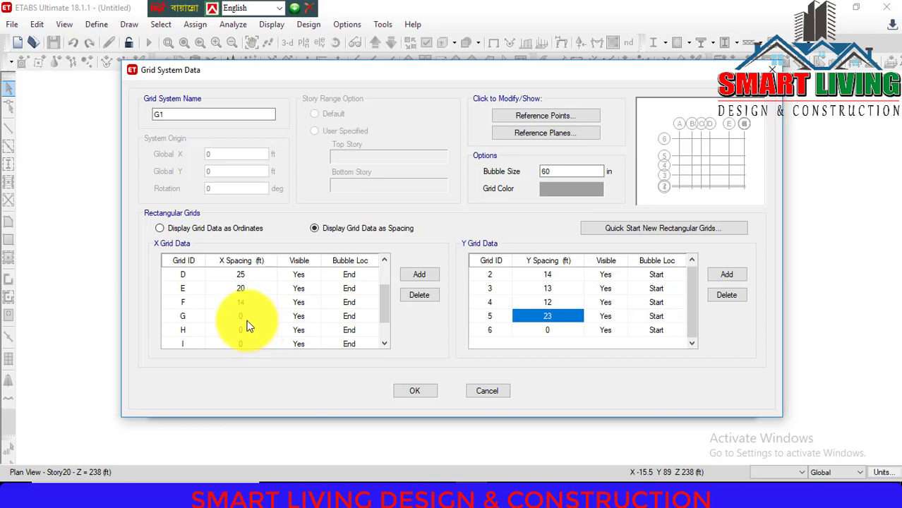
Step: Set the X spacing of grid G to 17 ft, H to 18 ft, I to 15 ft and J to 13.5 ft
{"action": "left_click", "coordinate": [249, 321]}
{"action": "type", "text": "17"}
{"action": "left_click", "coordinate": [246, 333]}
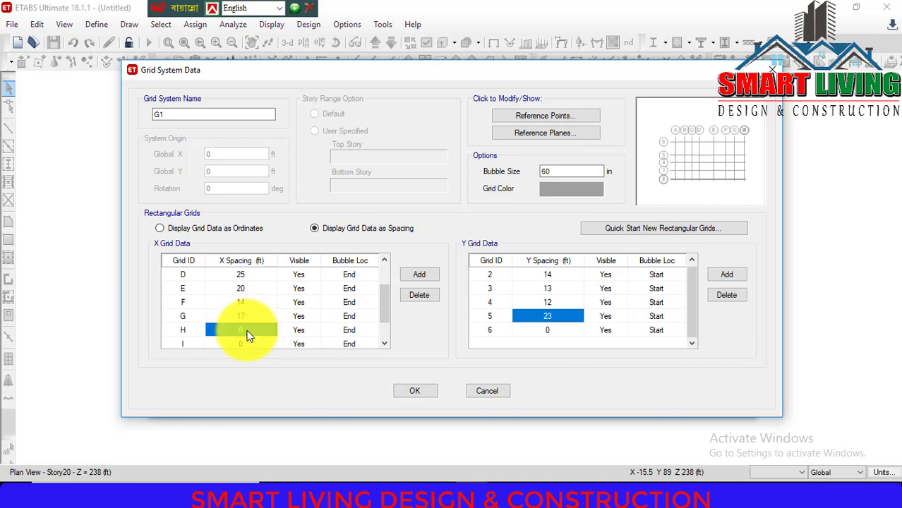
{"action": "type", "text": "18"}
{"action": "scroll", "coordinate": [247, 332], "scroll_direction": "down", "scroll_amount": 1}
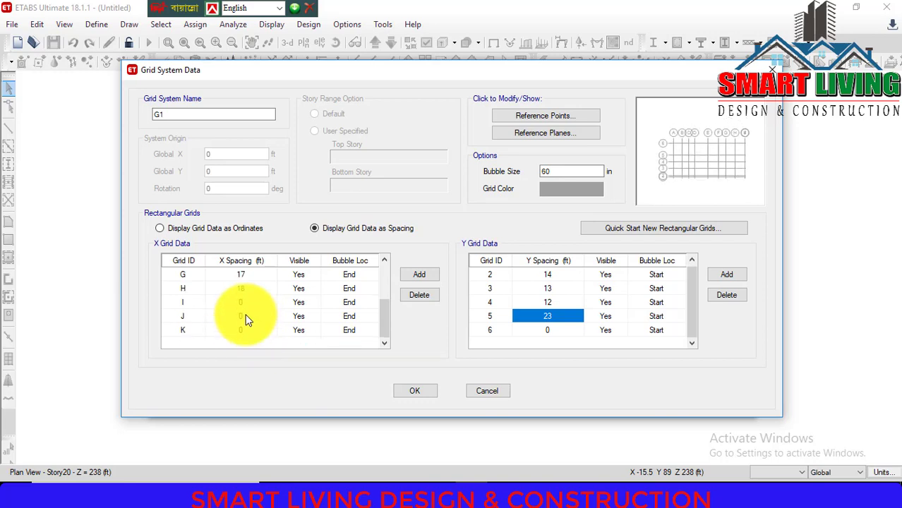
{"action": "left_click", "coordinate": [245, 305]}
{"action": "type", "text": "15"}
{"action": "left_click", "coordinate": [247, 319]}
{"action": "type", "text": "13.5"}
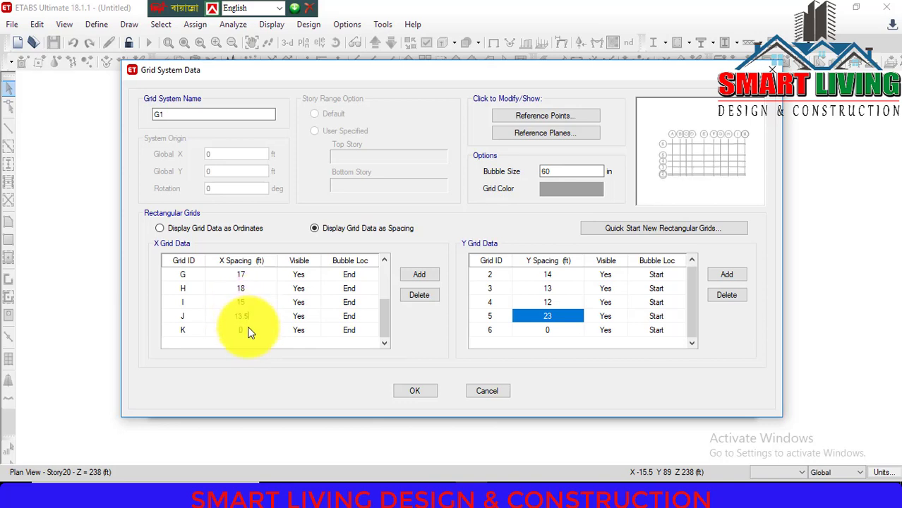
{"action": "left_click", "coordinate": [250, 330]}
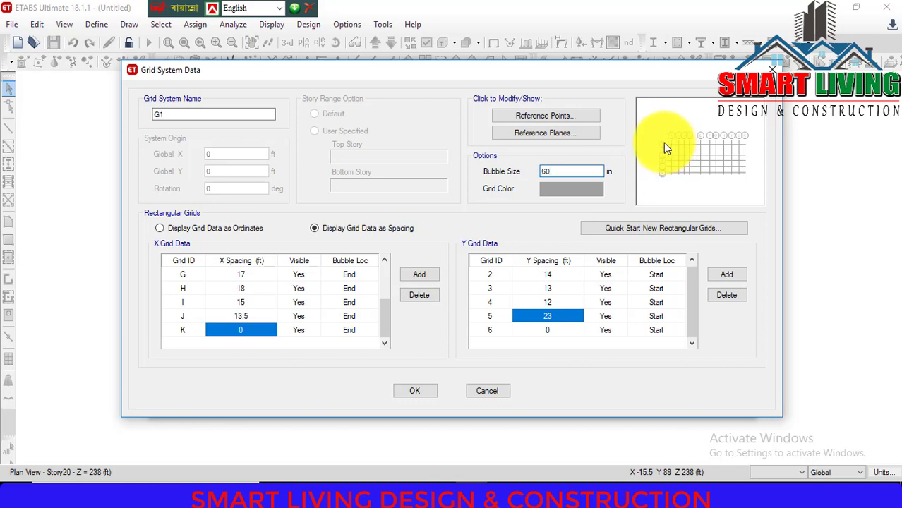
Step: Reduce the grid bubble size to 20 in
{"action": "double_click", "coordinate": [554, 171]}
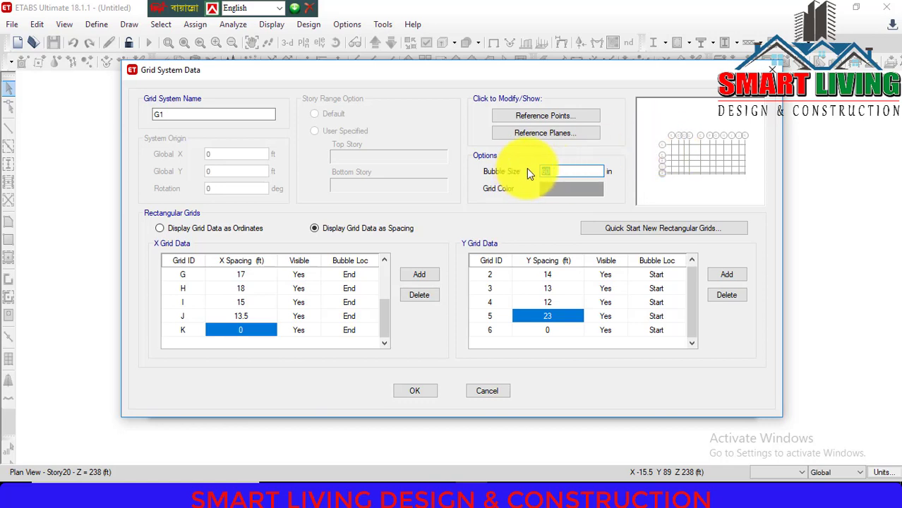
{"action": "type", "text": "20"}
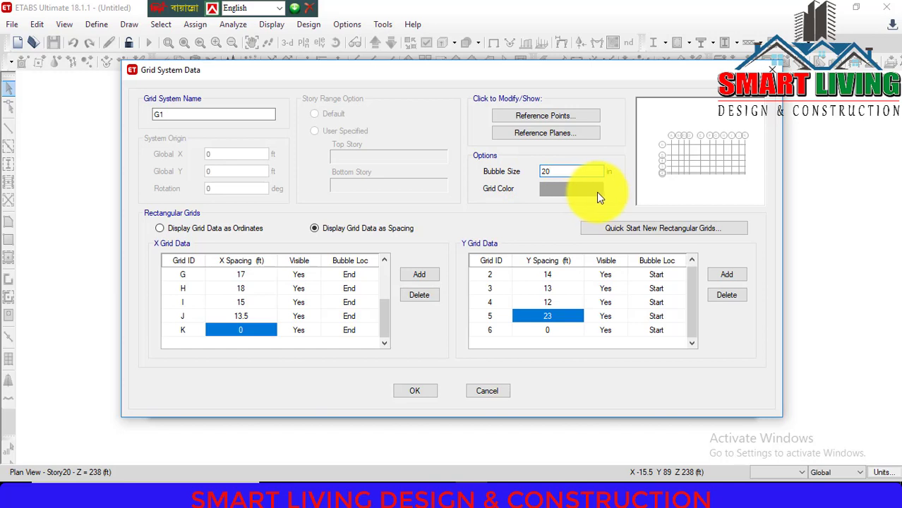
{"action": "key", "text": "Tab"}
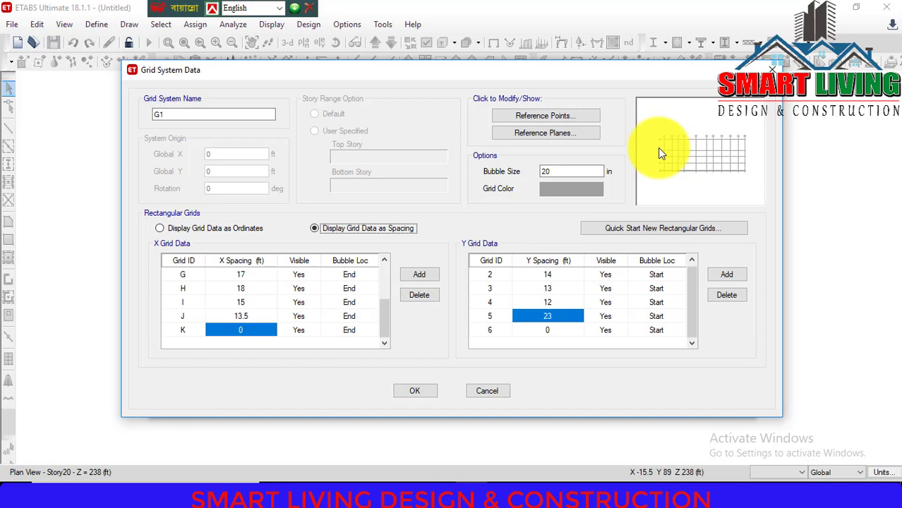
{"action": "left_click", "coordinate": [597, 172]}
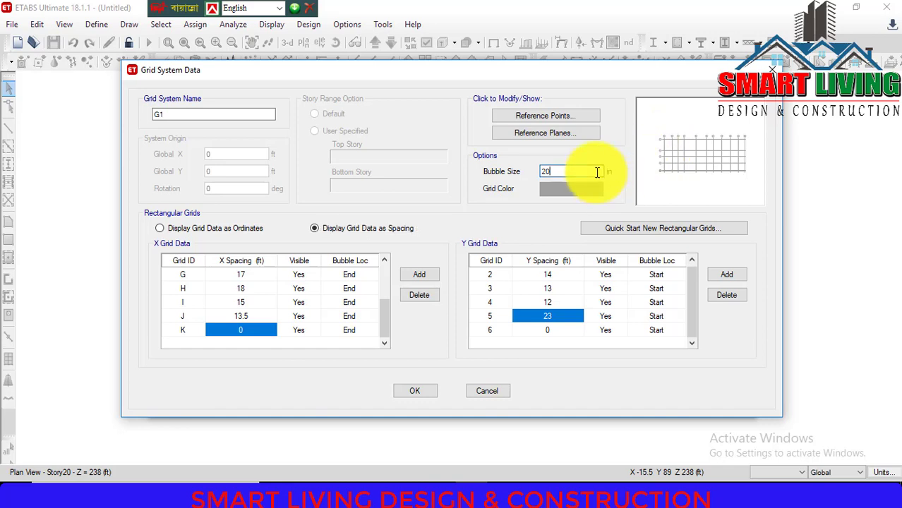
{"action": "double_click", "coordinate": [570, 173]}
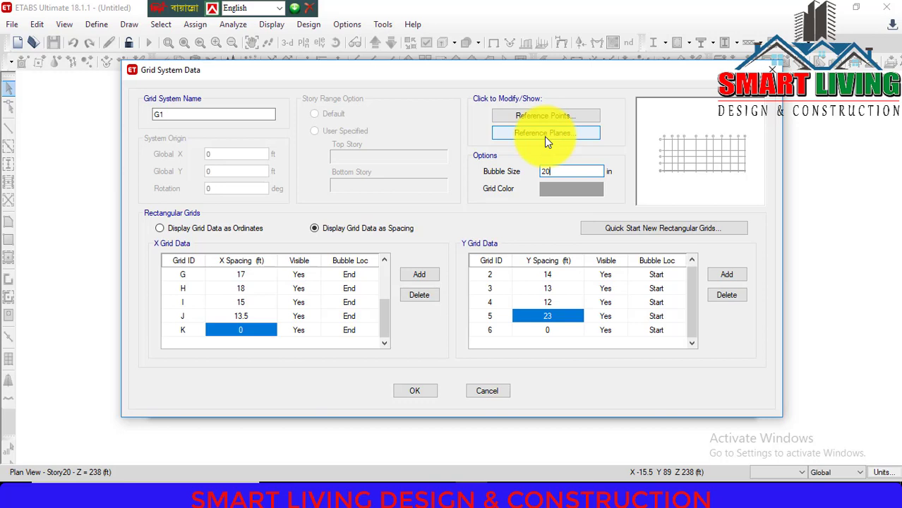
Step: Add a new horizontal reference plane to the grid system and open its Z ordinate for editing
{"action": "left_click", "coordinate": [545, 137]}
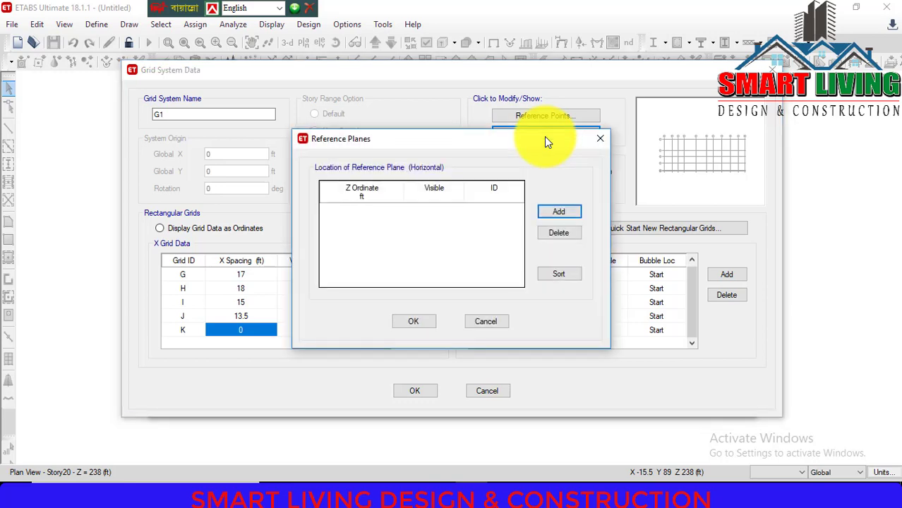
{"action": "left_click", "coordinate": [367, 204]}
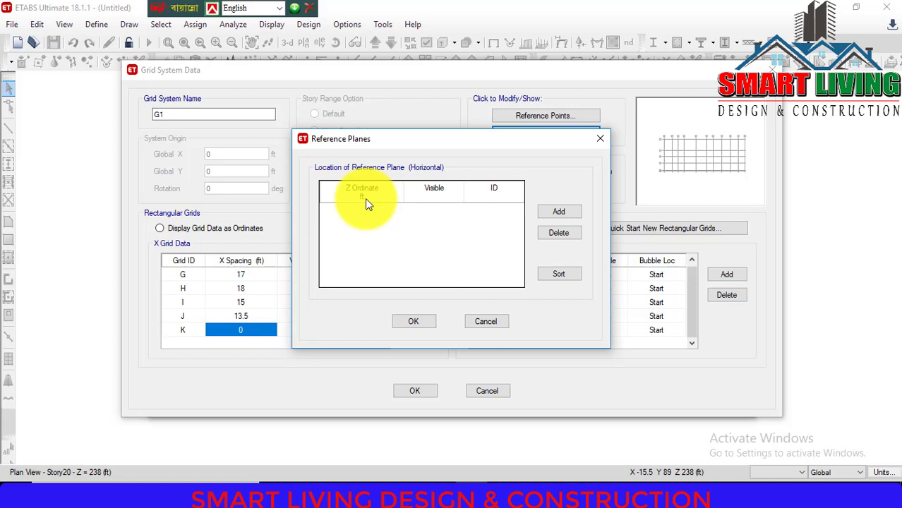
{"action": "left_click", "coordinate": [555, 211]}
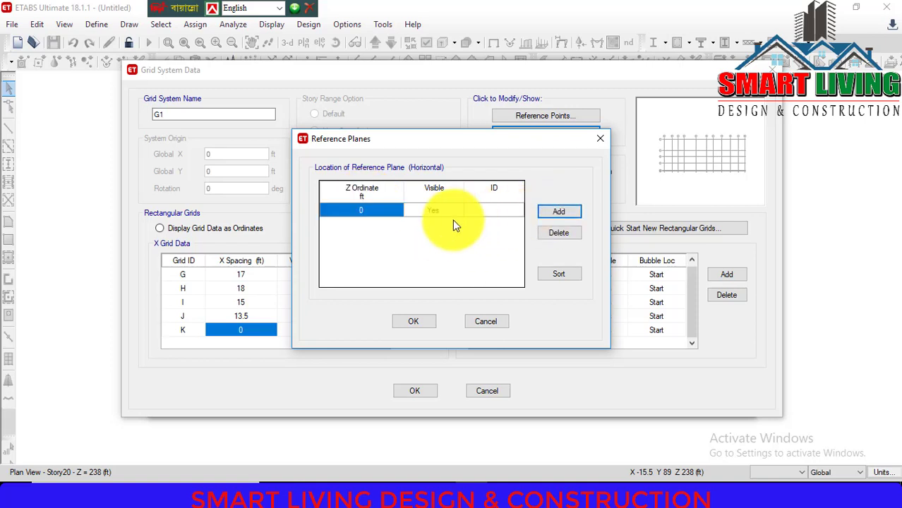
{"action": "left_click", "coordinate": [385, 211]}
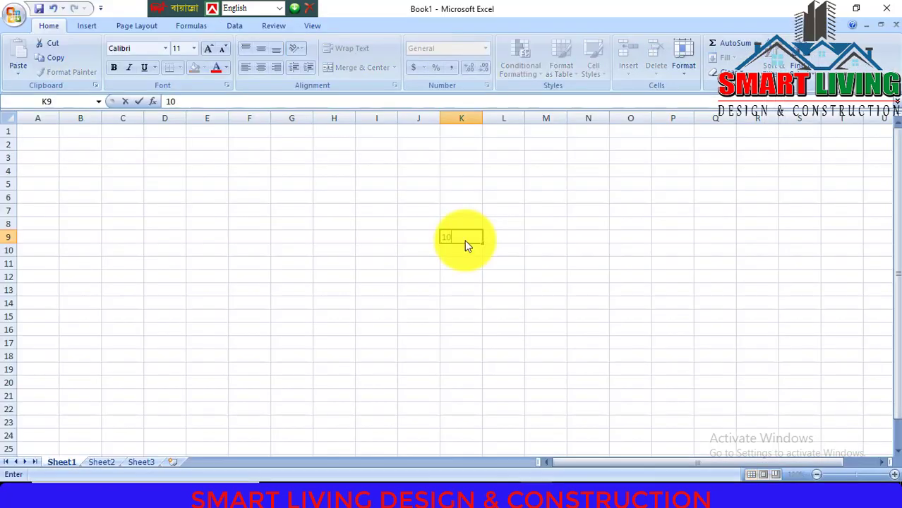
Step: In an Excel sheet, enter the values 10, 12 and 10 in cells K9 to K11
{"action": "key", "text": "Return"}
{"action": "type", "text": "12"}
{"action": "key", "text": "Return"}
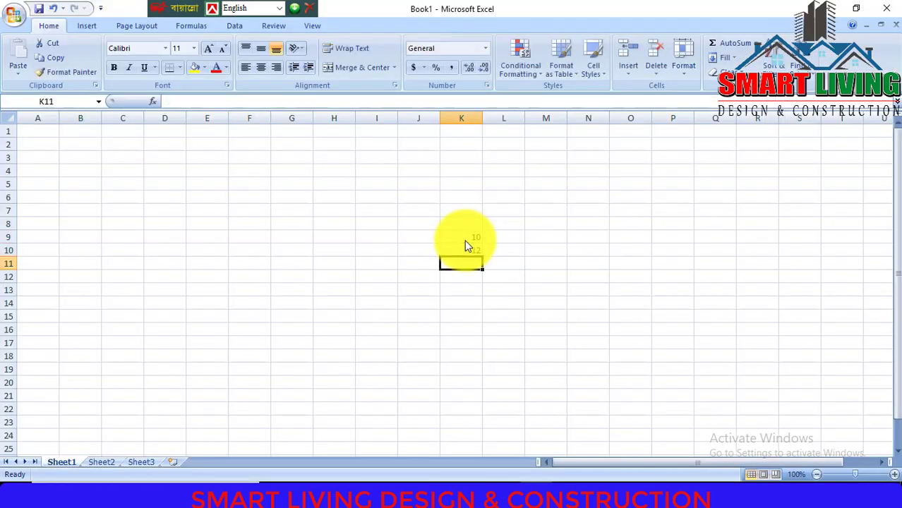
{"action": "type", "text": "10"}
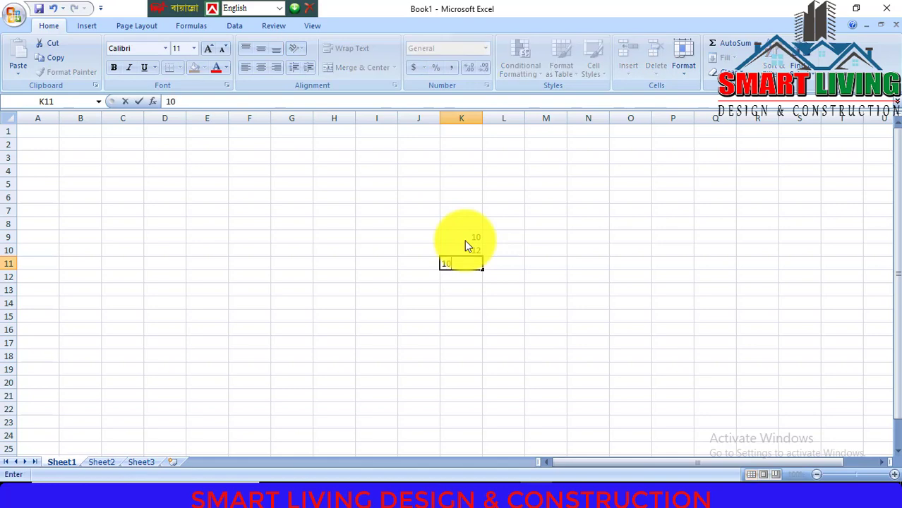
{"action": "key", "text": "Tab"}
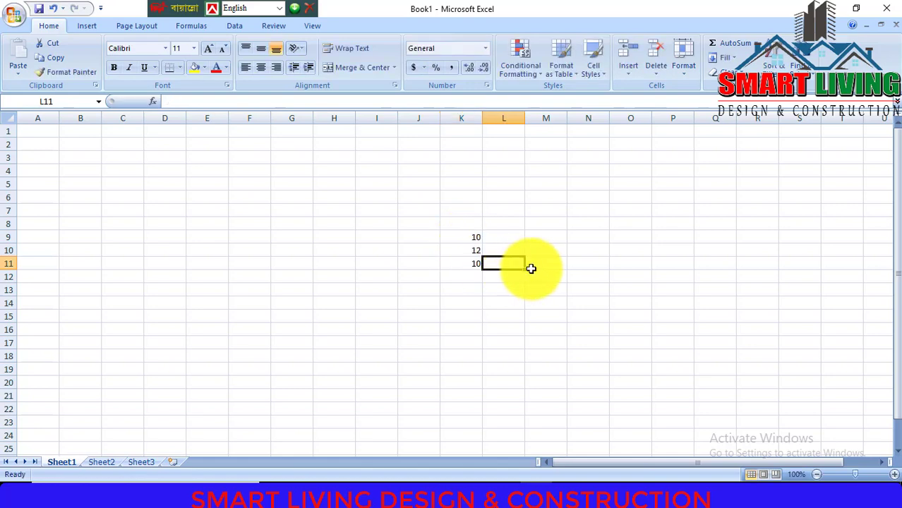
Step: Calculate =K9*K10+K11 in cell L11
{"action": "type", "text": "="}
{"action": "left_click", "coordinate": [474, 237]}
{"action": "type", "text": "*"}
{"action": "left_click", "coordinate": [467, 250]}
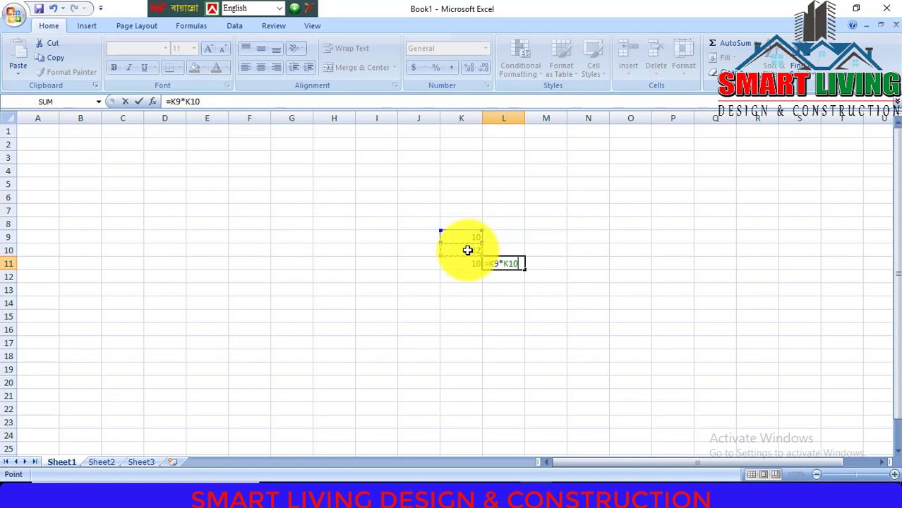
{"action": "type", "text": "+"}
{"action": "left_click", "coordinate": [464, 262]}
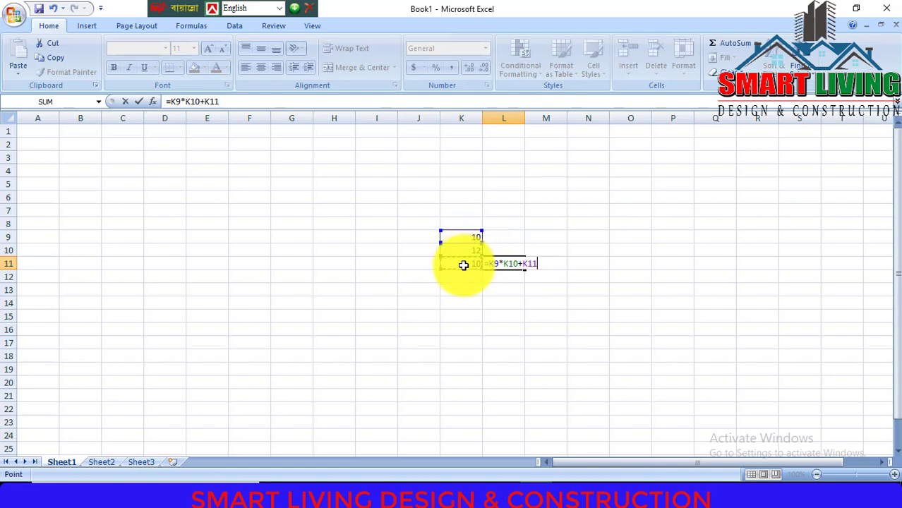
{"action": "key", "text": "Return"}
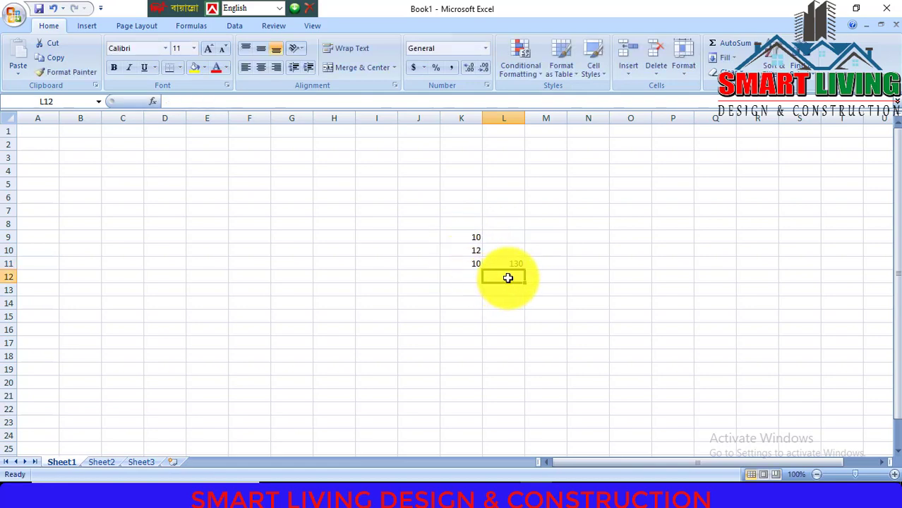
Step: Enter 6 in cell L12 and subtract it from L11 in cell L13
{"action": "left_click", "coordinate": [467, 252]}
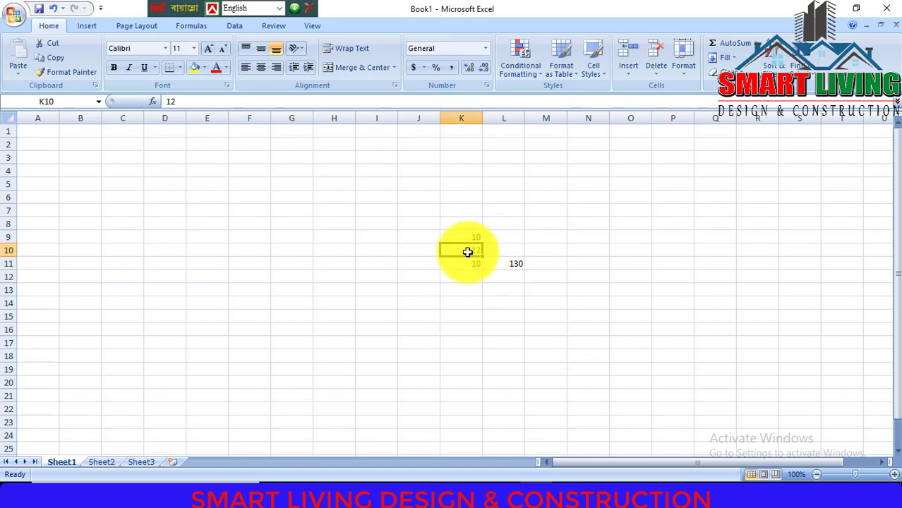
{"action": "left_click", "coordinate": [514, 275]}
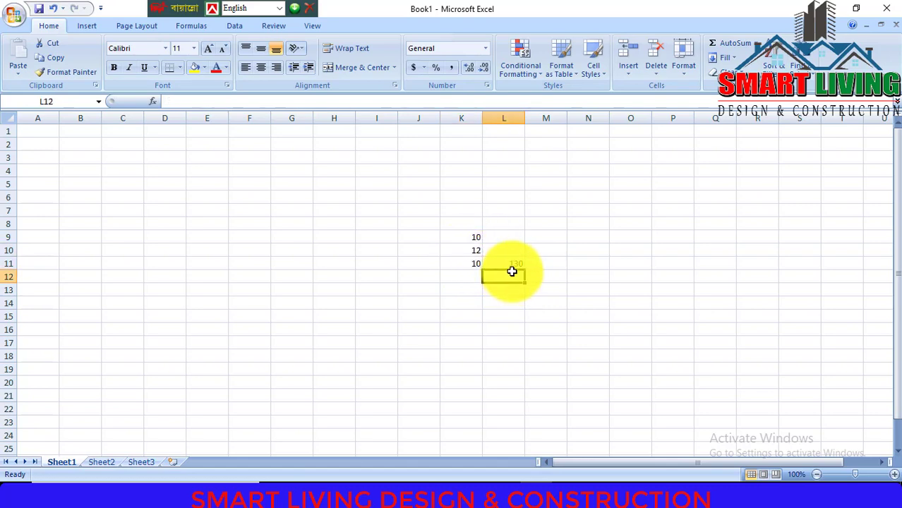
{"action": "left_click", "coordinate": [515, 290]}
{"action": "type", "text": "="}
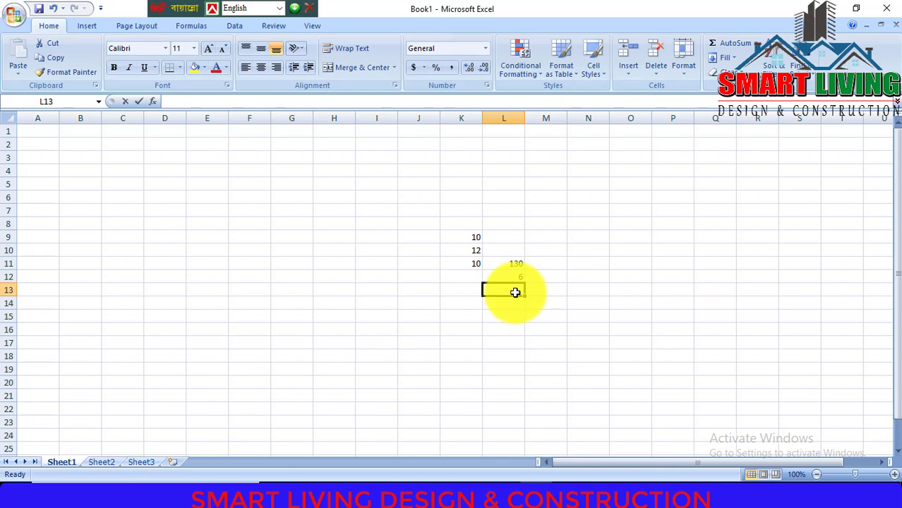
{"action": "left_click", "coordinate": [510, 265]}
{"action": "type", "text": "-"}
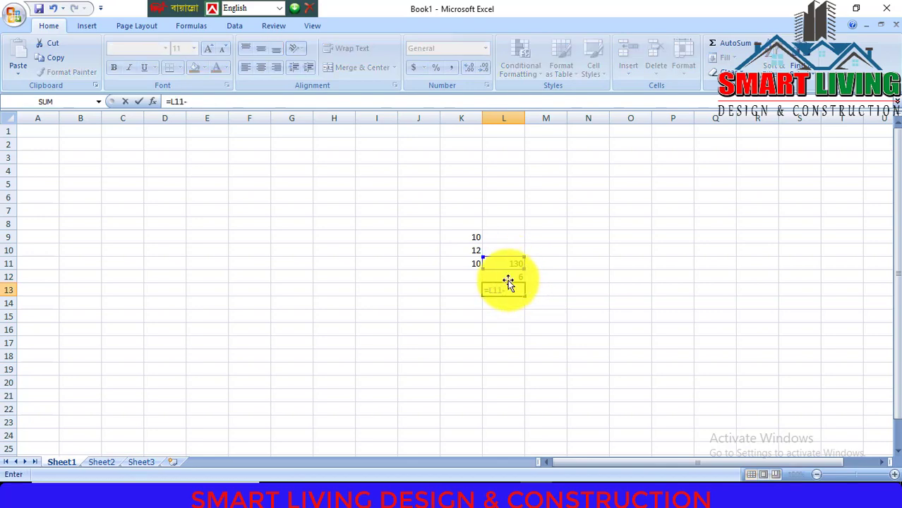
{"action": "left_click", "coordinate": [507, 276]}
{"action": "key", "text": "Return"}
{"action": "left_click", "coordinate": [510, 290]}
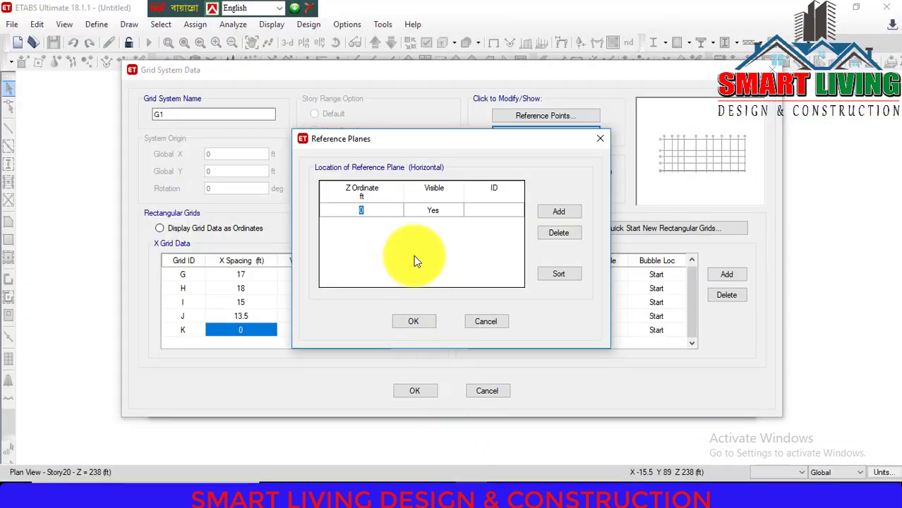
Step: Back in ETABS, set the reference plane's Z ordinate to 124 ft and create the grid-only model
{"action": "type", "text": "124"}
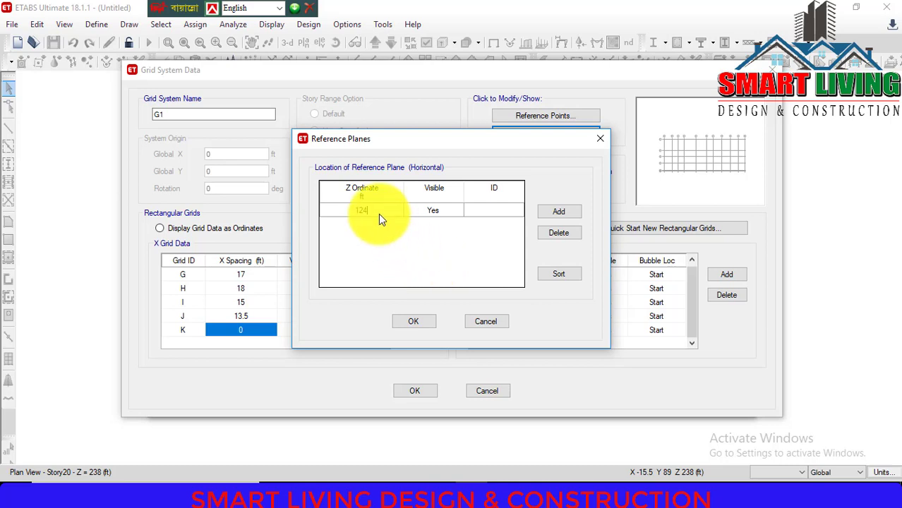
{"action": "left_click", "coordinate": [410, 322]}
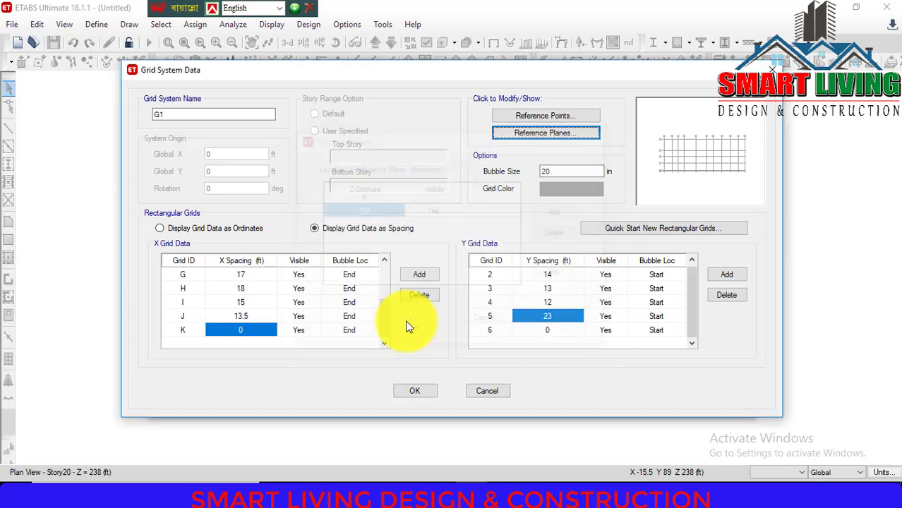
{"action": "left_click", "coordinate": [415, 391]}
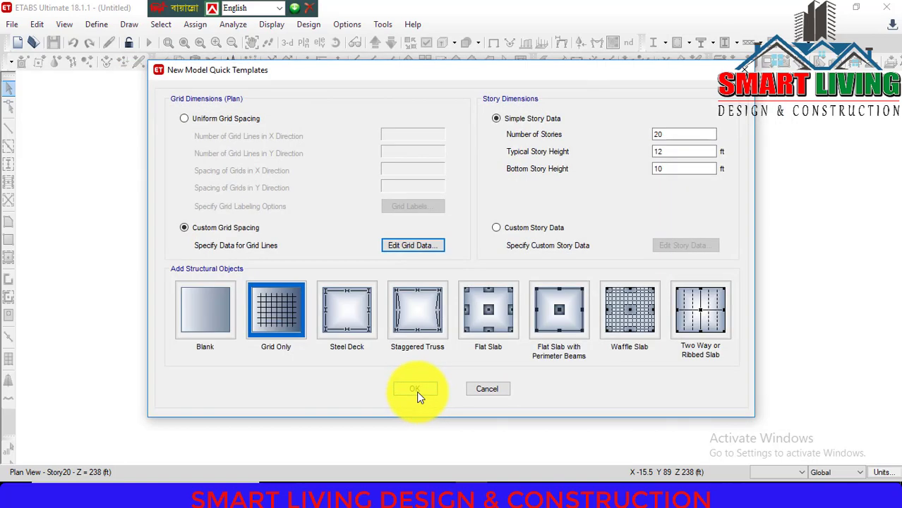
{"action": "left_click", "coordinate": [416, 391]}
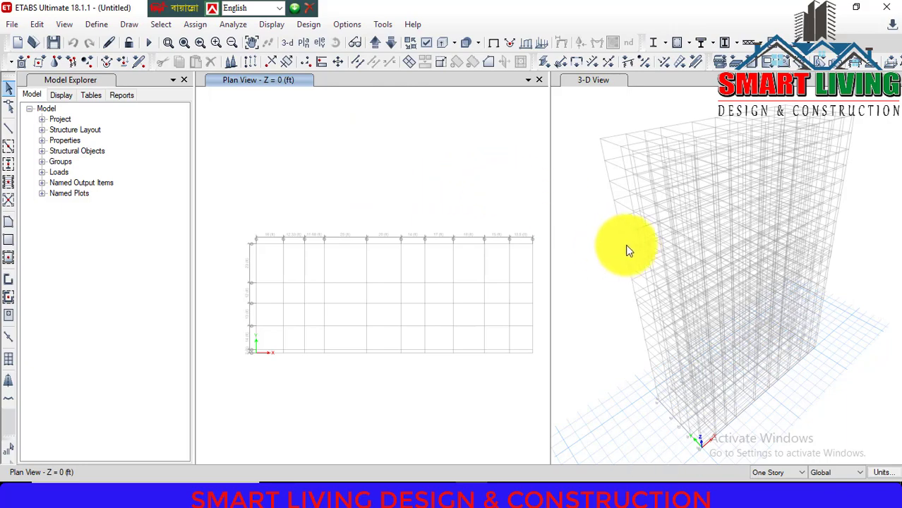
Step: Examine the generated building grid in the 3-D view and the grid bubbles in the plan view
{"action": "scroll", "coordinate": [630, 235], "scroll_direction": "up", "scroll_amount": 5}
{"action": "middle_click_drag", "start_coordinate": [633, 235], "coordinate": [615, 224]}
{"action": "scroll", "coordinate": [649, 200], "scroll_direction": "down", "scroll_amount": 3}
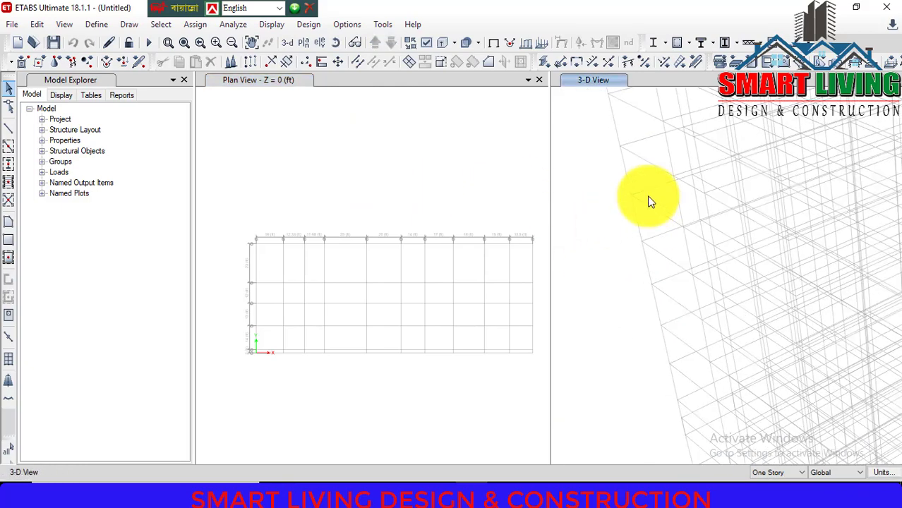
{"action": "middle_click_drag", "start_coordinate": [652, 193], "coordinate": [666, 250]}
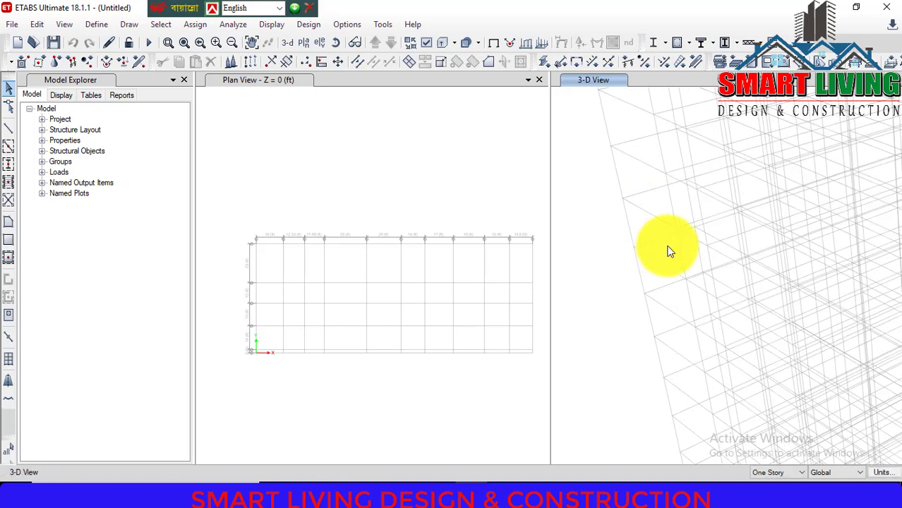
{"action": "scroll", "coordinate": [397, 240], "scroll_direction": "up", "scroll_amount": 2}
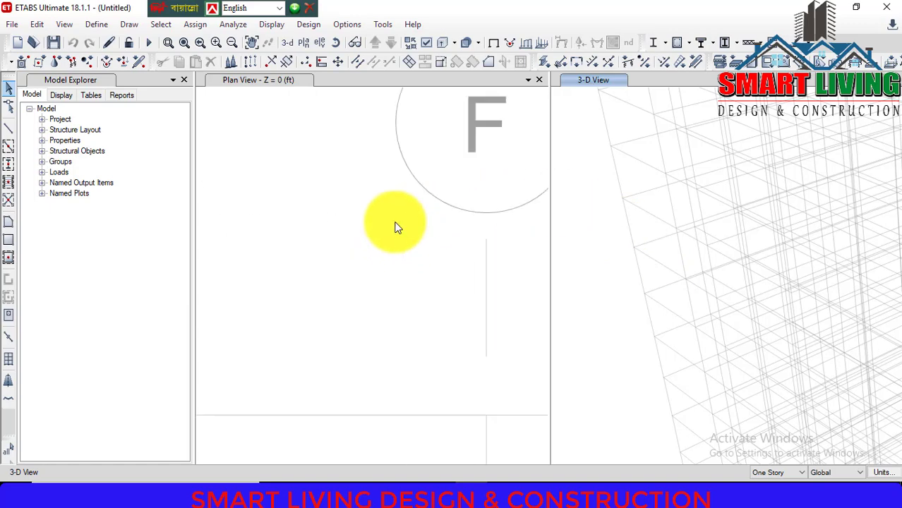
{"action": "scroll", "coordinate": [519, 223], "scroll_direction": "down", "scroll_amount": 4}
{"action": "scroll", "coordinate": [549, 224], "scroll_direction": "down", "scroll_amount": 3}
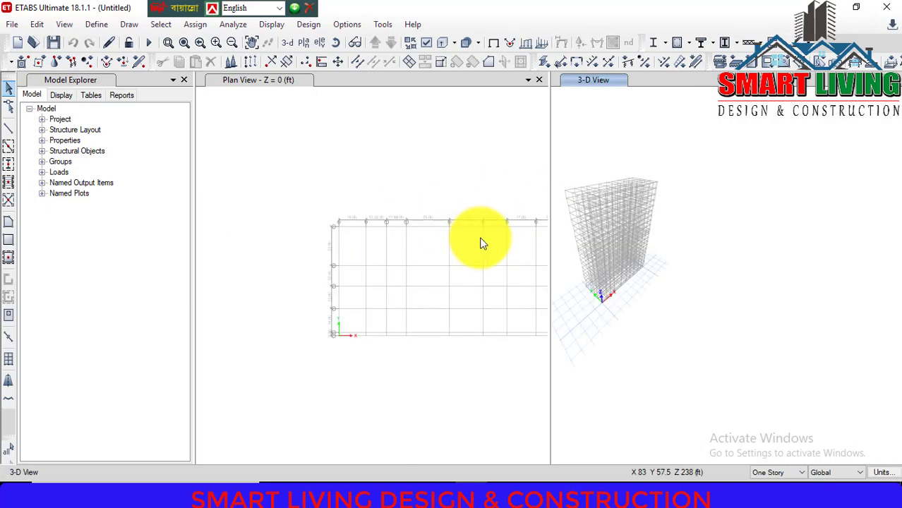
{"action": "scroll", "coordinate": [479, 241], "scroll_direction": "up", "scroll_amount": 2}
{"action": "middle_click_drag", "start_coordinate": [425, 252], "coordinate": [395, 236]}
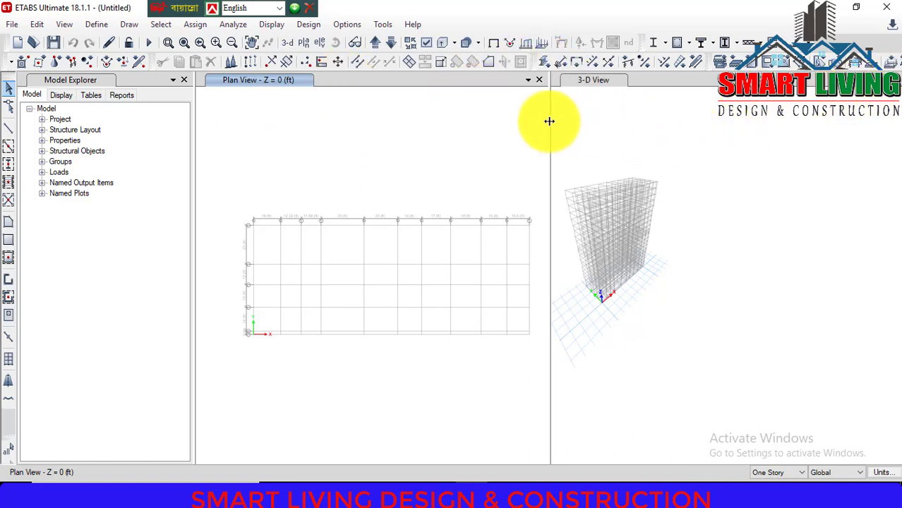
Step: Enlarge the plan view by narrowing the 3-D view and the Model Explorer, and center the grid in it
{"action": "left_click_drag", "start_coordinate": [549, 120], "coordinate": [798, 153]}
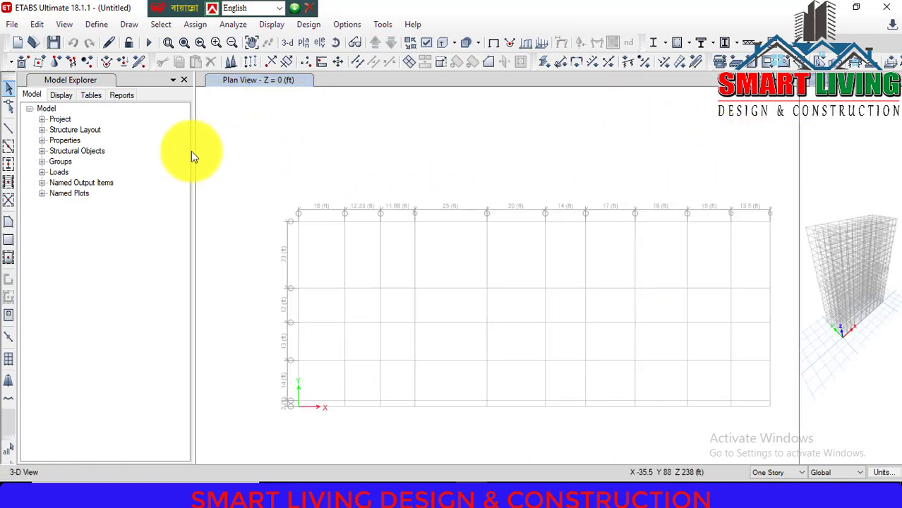
{"action": "left_click_drag", "start_coordinate": [191, 151], "coordinate": [127, 168]}
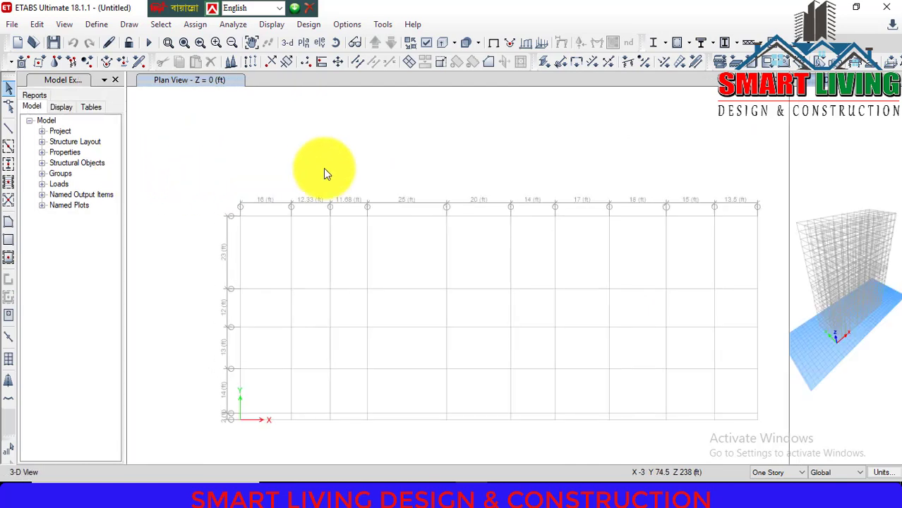
{"action": "middle_click_drag", "start_coordinate": [352, 162], "coordinate": [322, 128]}
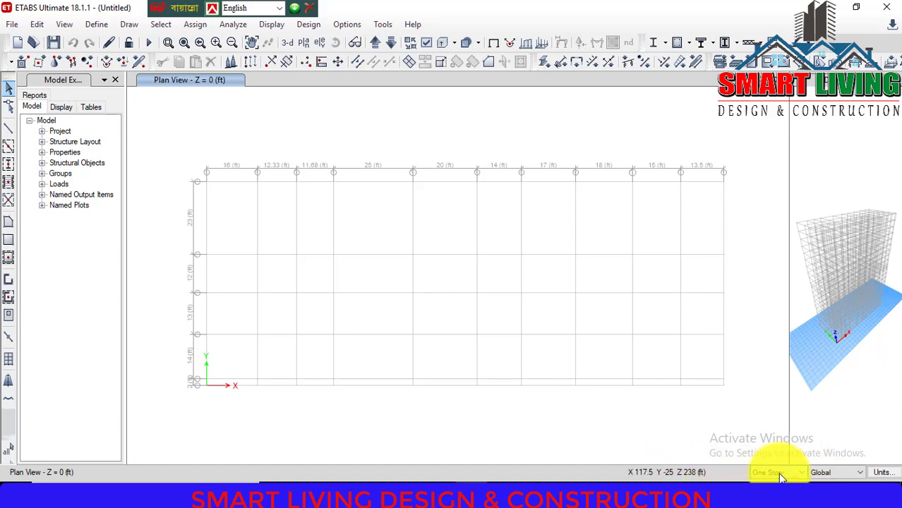
Step: Move the plan view up story by story from Base to Story5
{"action": "left_click", "coordinate": [803, 474]}
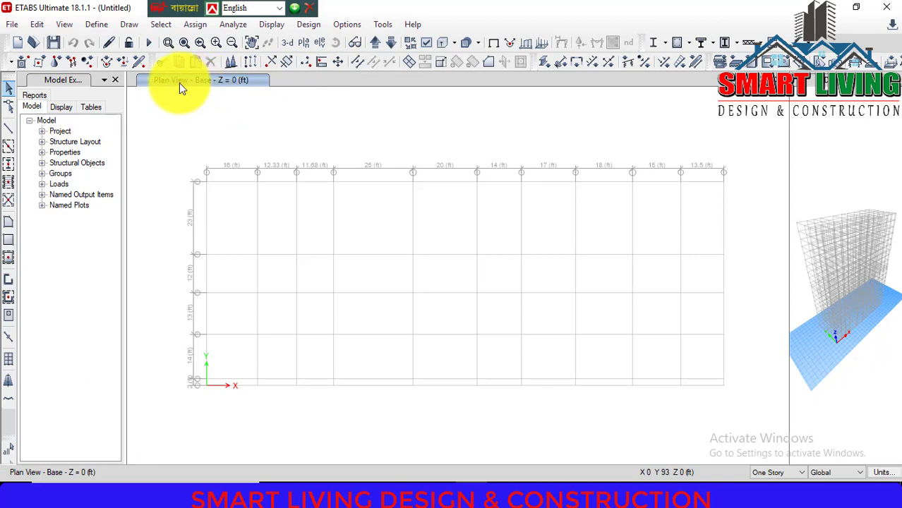
{"action": "left_click", "coordinate": [377, 42]}
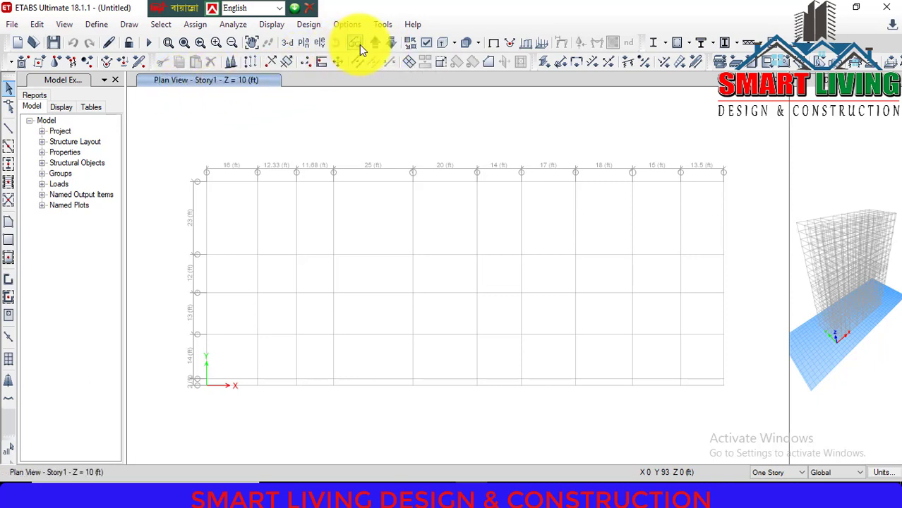
{"action": "left_click", "coordinate": [373, 42]}
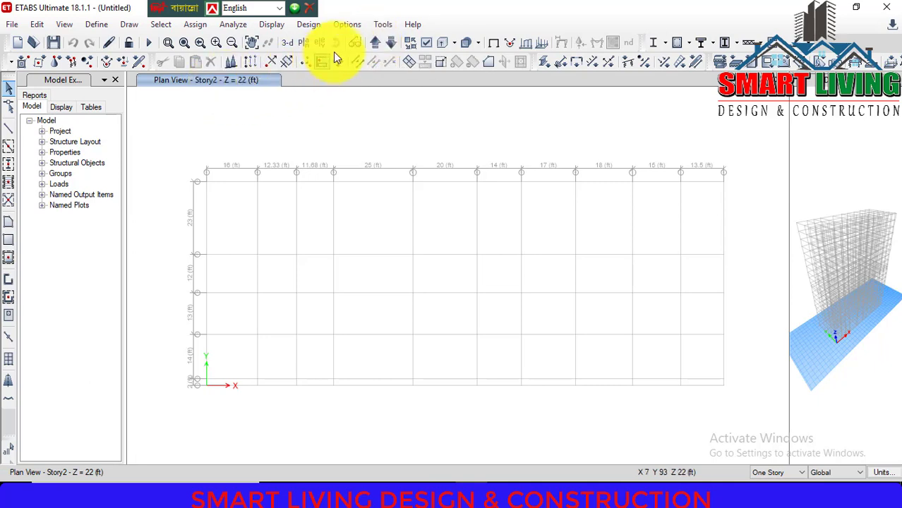
{"action": "left_click", "coordinate": [376, 42]}
{"action": "left_click", "coordinate": [376, 43]}
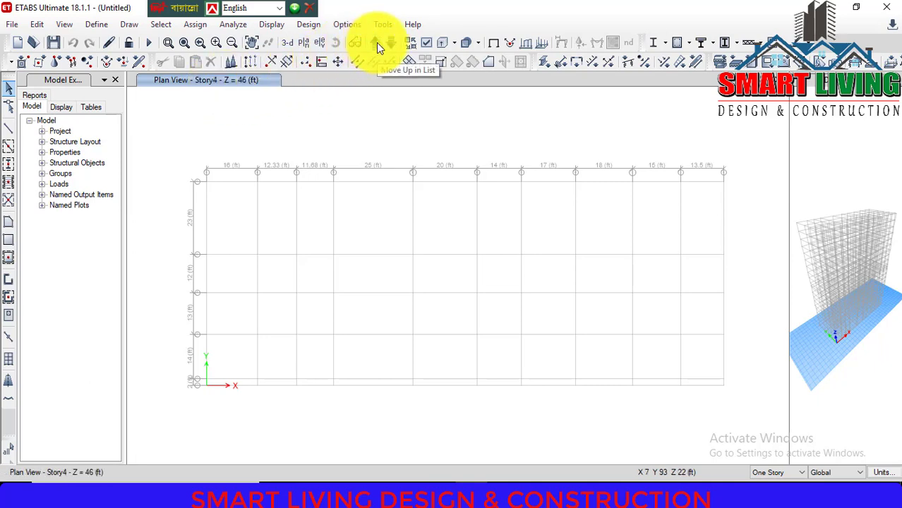
{"action": "left_click", "coordinate": [376, 42]}
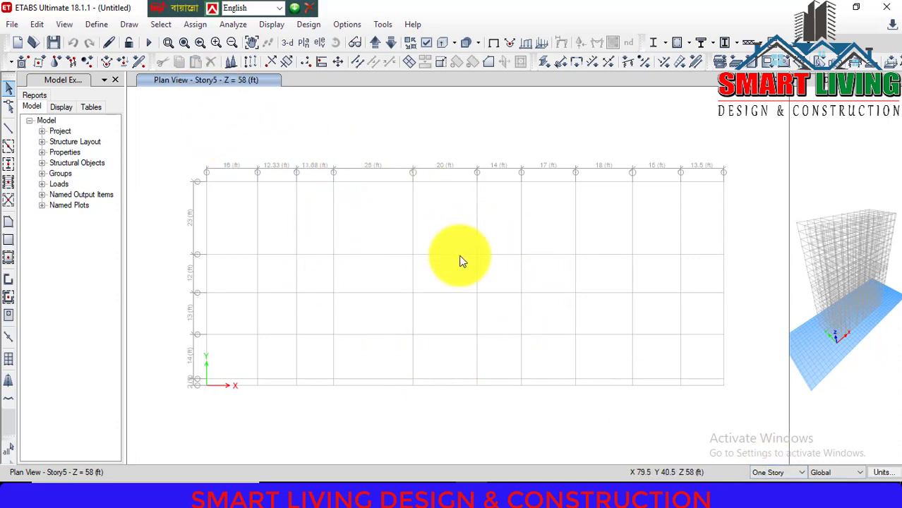
Step: Cycle the plan view upward through the stories above Story5 until it comes round to Story2
{"action": "left_click", "coordinate": [376, 45]}
{"action": "left_click", "coordinate": [376, 46]}
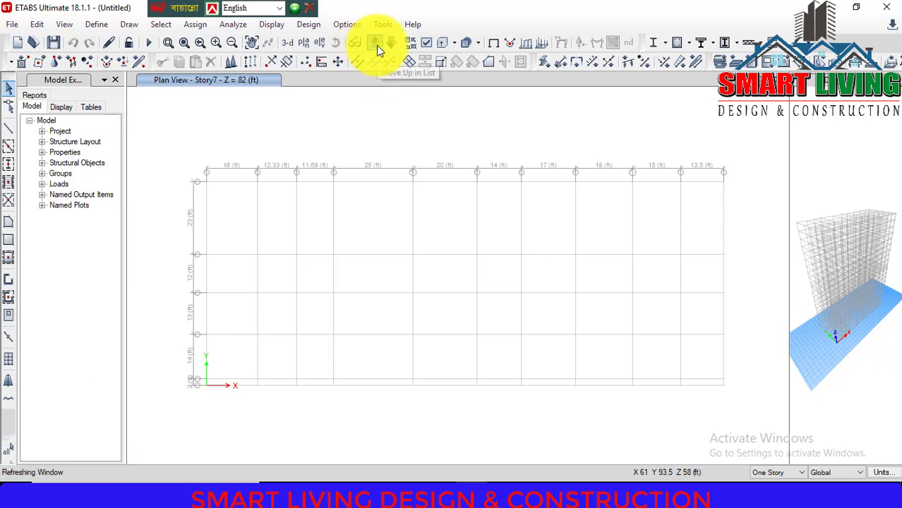
{"action": "left_click", "coordinate": [376, 45]}
{"action": "left_click", "coordinate": [376, 45]}
{"action": "left_click", "coordinate": [376, 45]}
{"action": "left_click", "coordinate": [376, 45]}
{"action": "left_click", "coordinate": [376, 45]}
{"action": "left_click", "coordinate": [376, 45]}
{"action": "left_click", "coordinate": [376, 45]}
{"action": "left_click", "coordinate": [376, 46]}
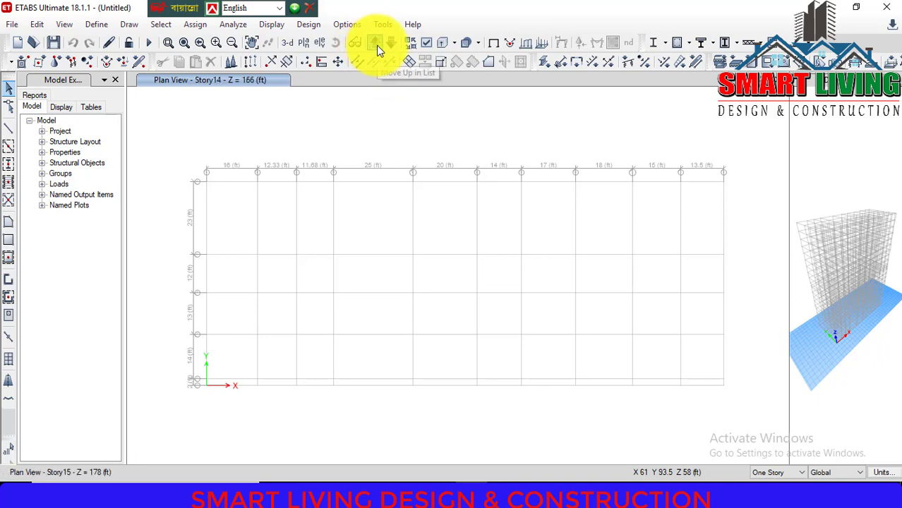
{"action": "left_click", "coordinate": [376, 45]}
{"action": "left_click", "coordinate": [376, 45]}
{"action": "left_click", "coordinate": [376, 45]}
{"action": "left_click", "coordinate": [376, 45]}
{"action": "left_click", "coordinate": [376, 46]}
{"action": "left_click", "coordinate": [376, 45]}
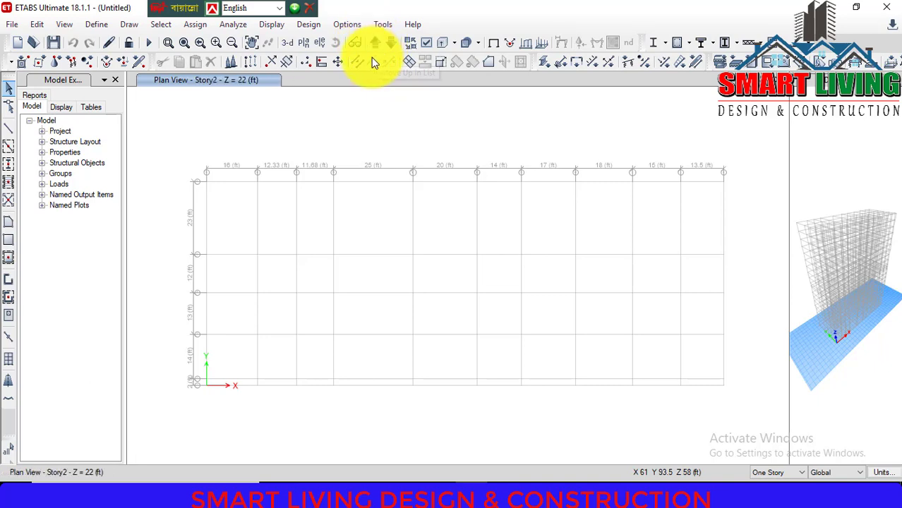
Step: Cycle the plan view down from Story2 past Base to Story19, and bring it back up to Base
{"action": "left_click", "coordinate": [388, 45]}
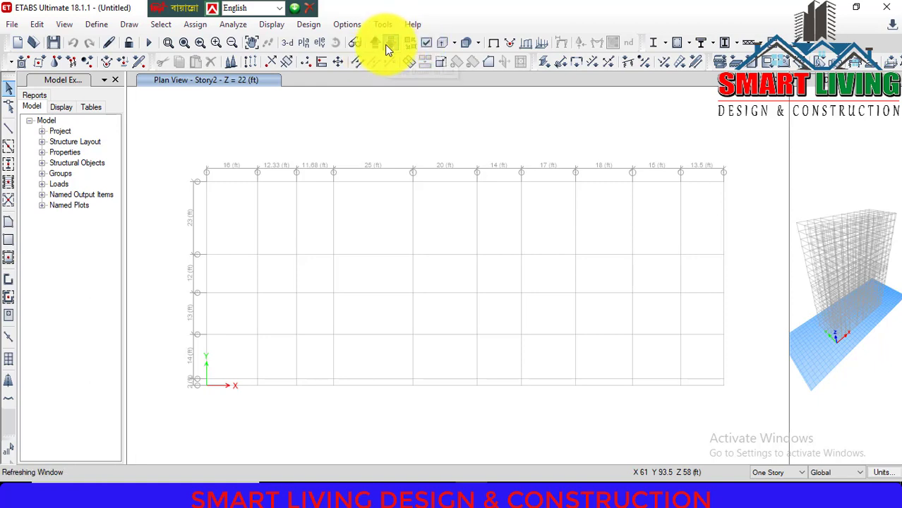
{"action": "left_click", "coordinate": [390, 46]}
{"action": "left_click", "coordinate": [389, 45]}
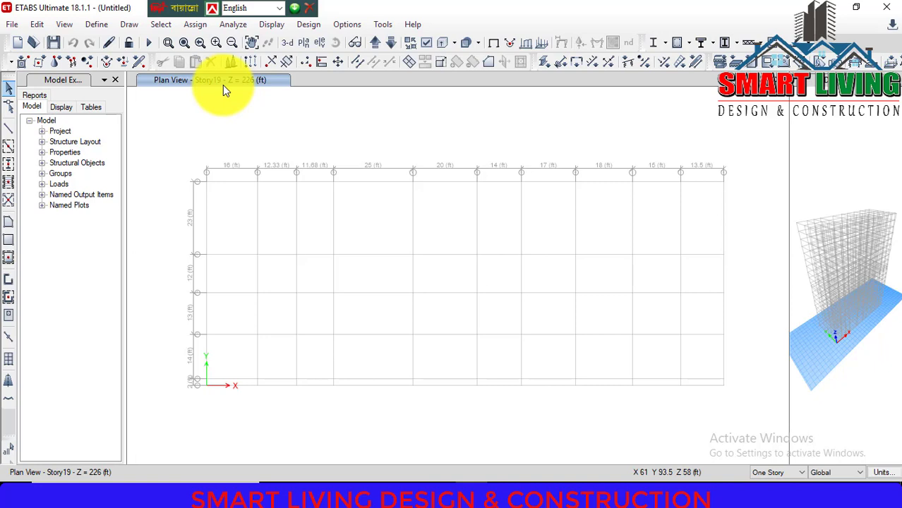
{"action": "left_click", "coordinate": [375, 50]}
{"action": "left_click", "coordinate": [375, 49]}
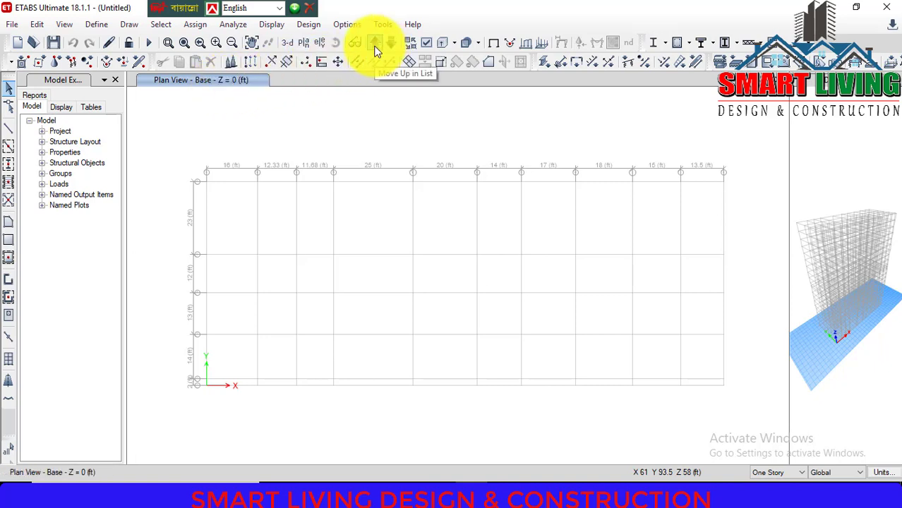
Step: Move the plan view up story by story from Base and step it back down to Story7
{"action": "left_click", "coordinate": [376, 50]}
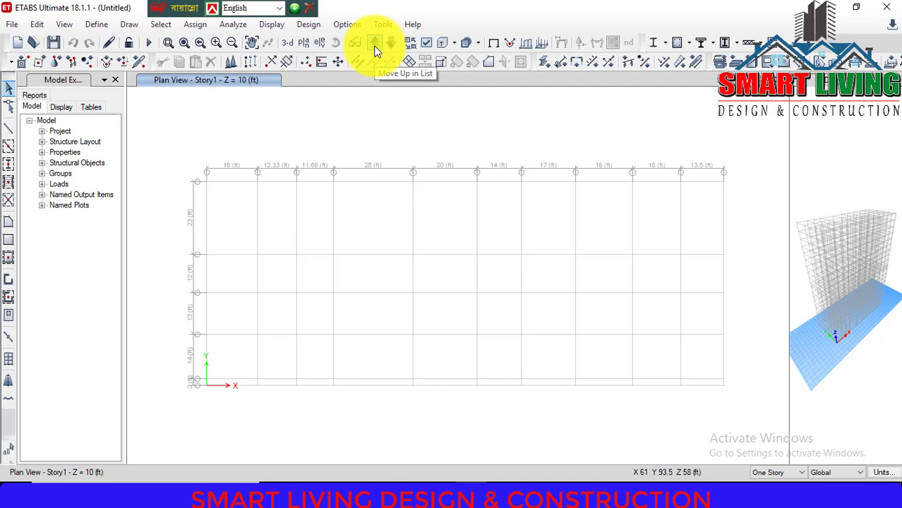
{"action": "left_click", "coordinate": [375, 50]}
{"action": "left_click", "coordinate": [375, 49]}
{"action": "left_click", "coordinate": [375, 49]}
{"action": "left_click", "coordinate": [376, 49]}
{"action": "left_click", "coordinate": [375, 50]}
{"action": "left_click", "coordinate": [375, 50]}
{"action": "left_click", "coordinate": [375, 49]}
{"action": "left_click", "coordinate": [375, 49]}
{"action": "left_click", "coordinate": [388, 44]}
{"action": "left_click", "coordinate": [388, 44]}
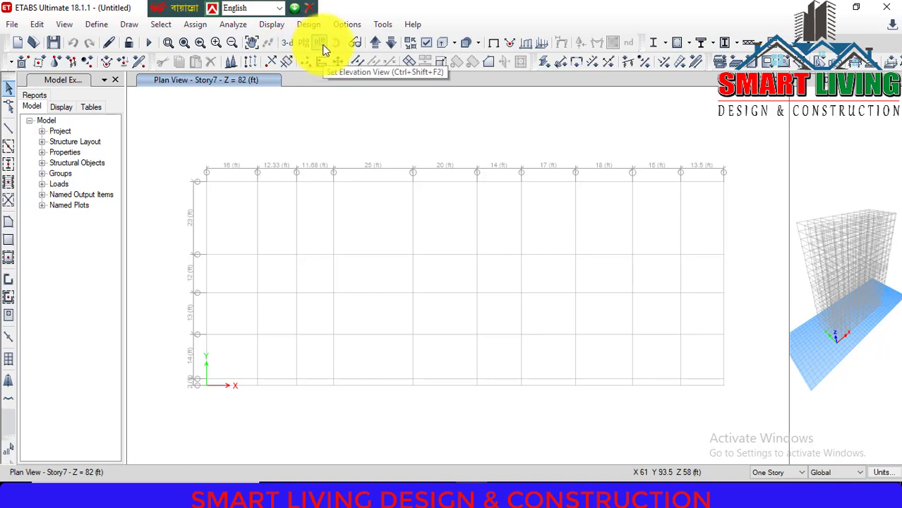
Step: Set the plan view to G1-Reference Plane 1 @ 124 ft from the list of story levels and reference planes
{"action": "left_click", "coordinate": [303, 43]}
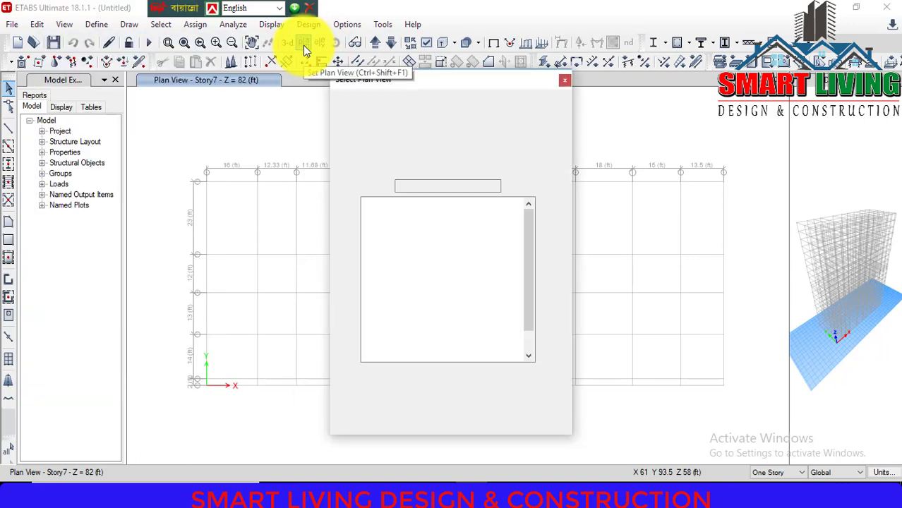
{"action": "left_click_drag", "start_coordinate": [525, 220], "coordinate": [525, 262]}
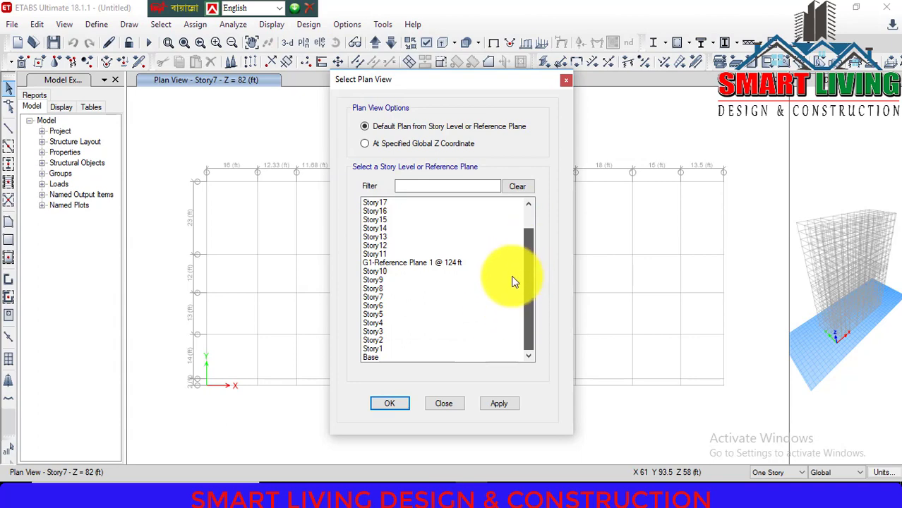
{"action": "left_click", "coordinate": [382, 270]}
{"action": "left_click", "coordinate": [381, 253]}
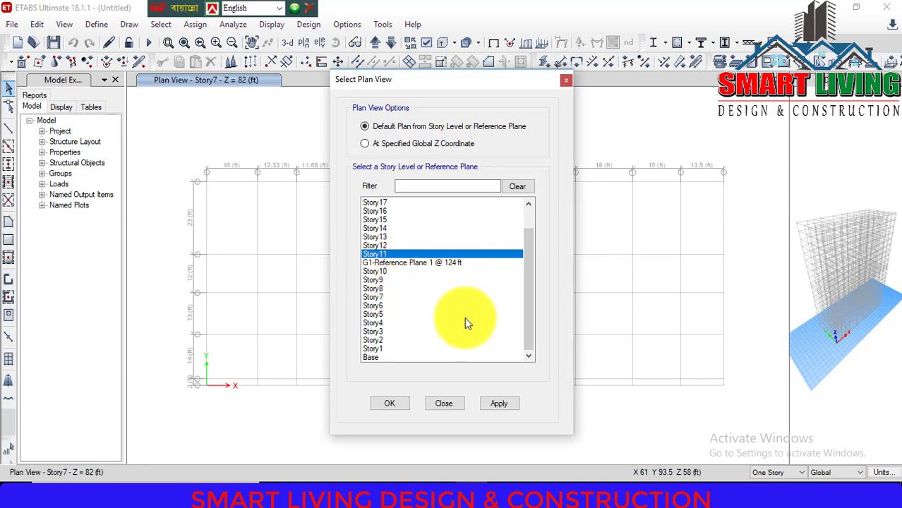
{"action": "left_click", "coordinate": [444, 262]}
{"action": "left_click", "coordinate": [385, 220]}
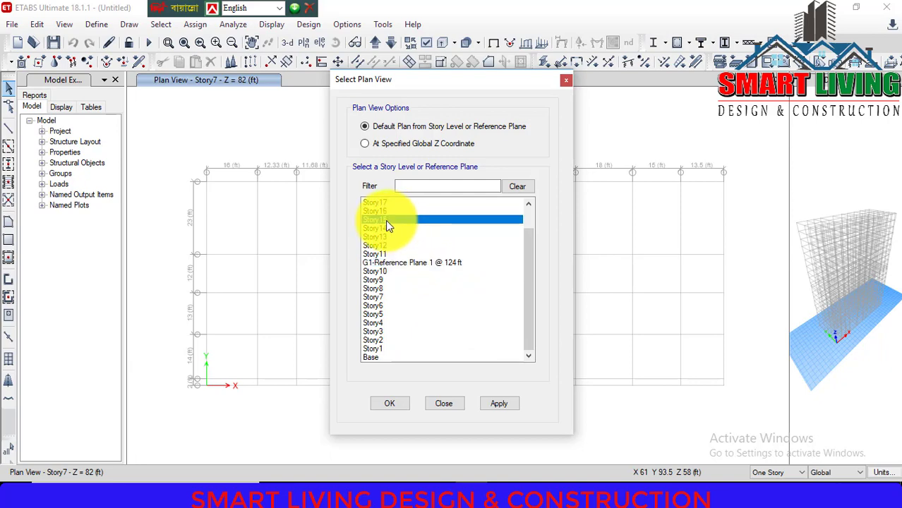
{"action": "left_click", "coordinate": [403, 265]}
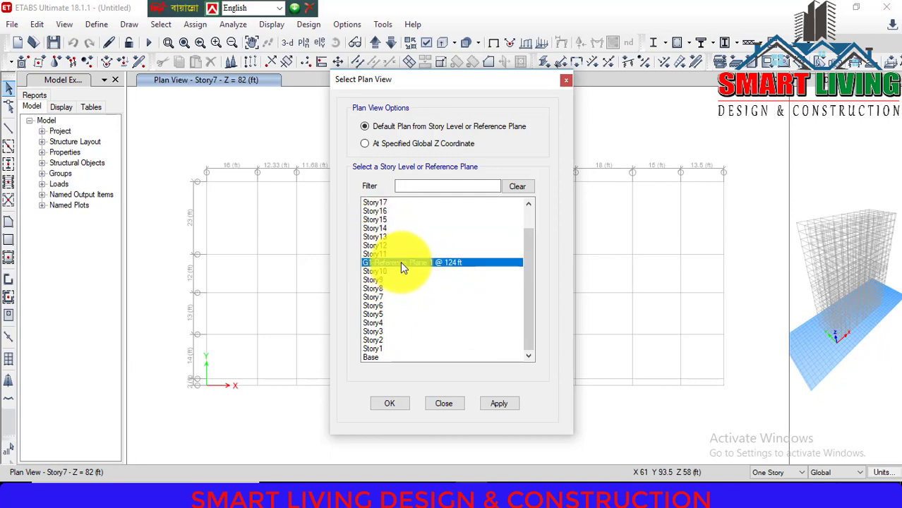
{"action": "left_click", "coordinate": [497, 405]}
{"action": "left_click", "coordinate": [396, 403]}
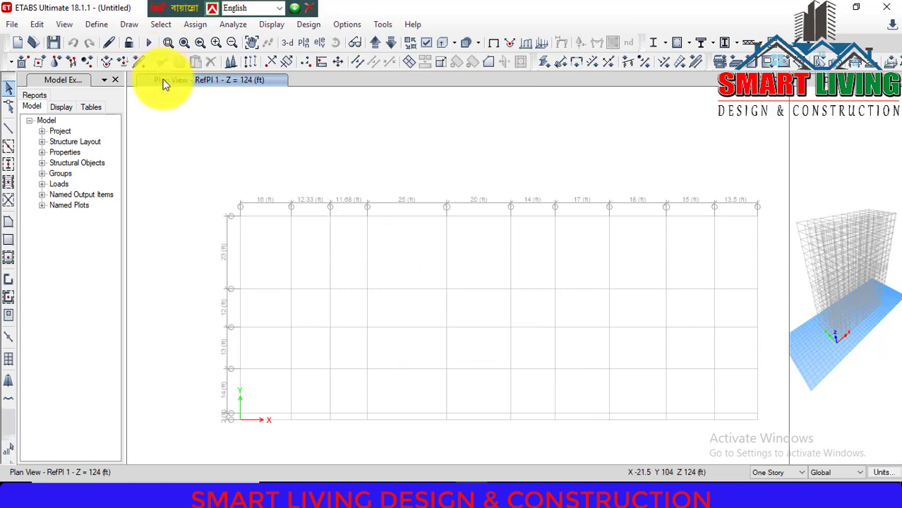
Step: Set the story option to All Stories and window-select the whole grid in the Story11 plan view
{"action": "left_click", "coordinate": [206, 87]}
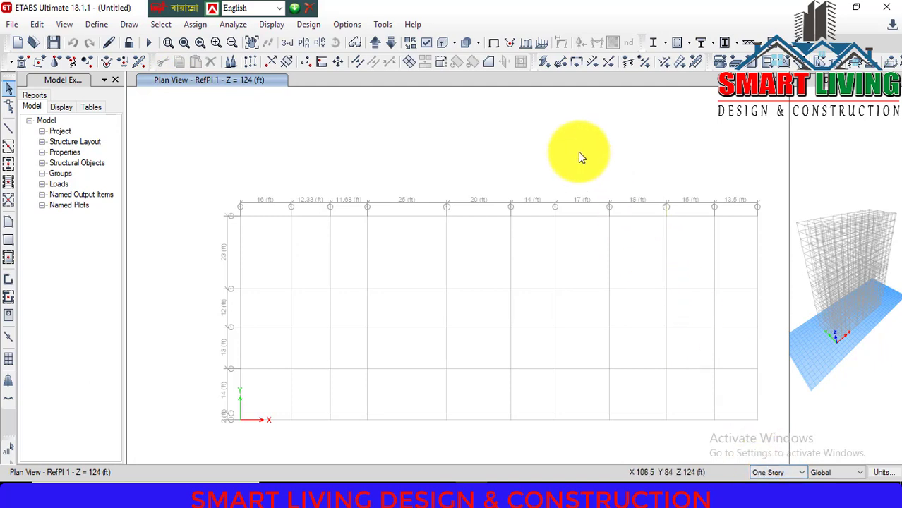
{"action": "scroll", "coordinate": [578, 155], "scroll_direction": "up", "scroll_amount": 2}
{"action": "scroll", "coordinate": [572, 127], "scroll_direction": "down", "scroll_amount": 2}
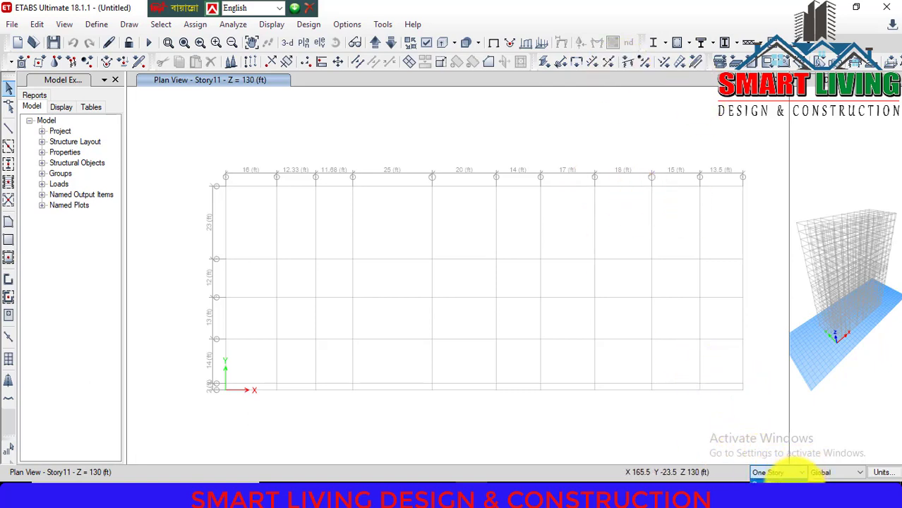
{"action": "left_click", "coordinate": [799, 472]}
{"action": "left_click", "coordinate": [804, 479]}
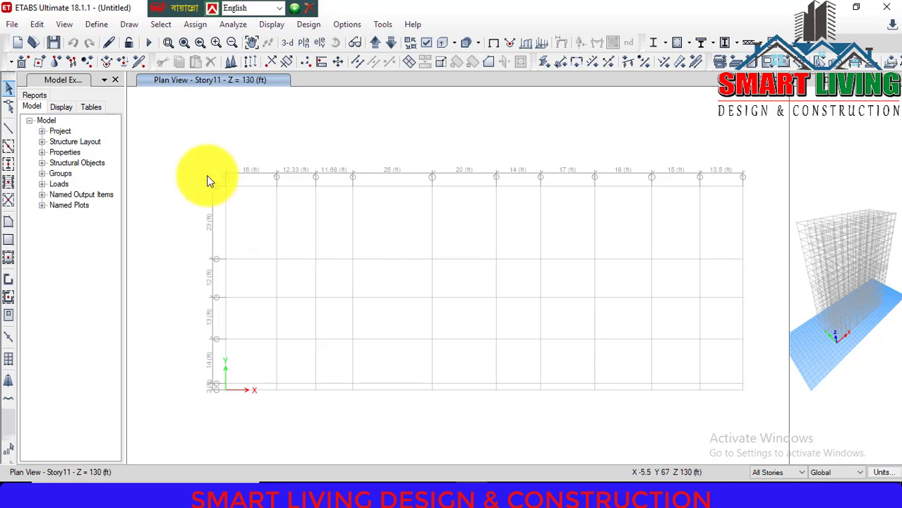
{"action": "left_click_drag", "start_coordinate": [204, 167], "coordinate": [754, 404]}
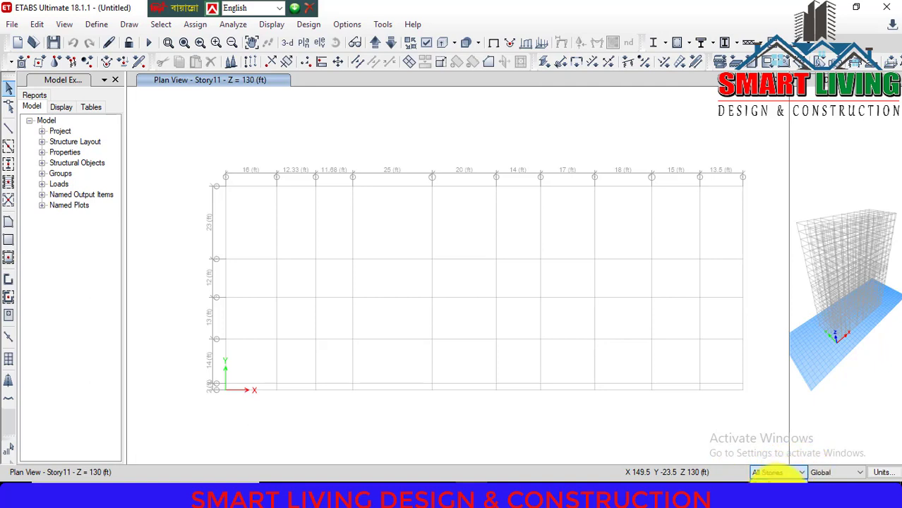
Step: Set the story option to Similar Stories and look at the available coordinate systems and unit defaults
{"action": "left_click", "coordinate": [774, 496]}
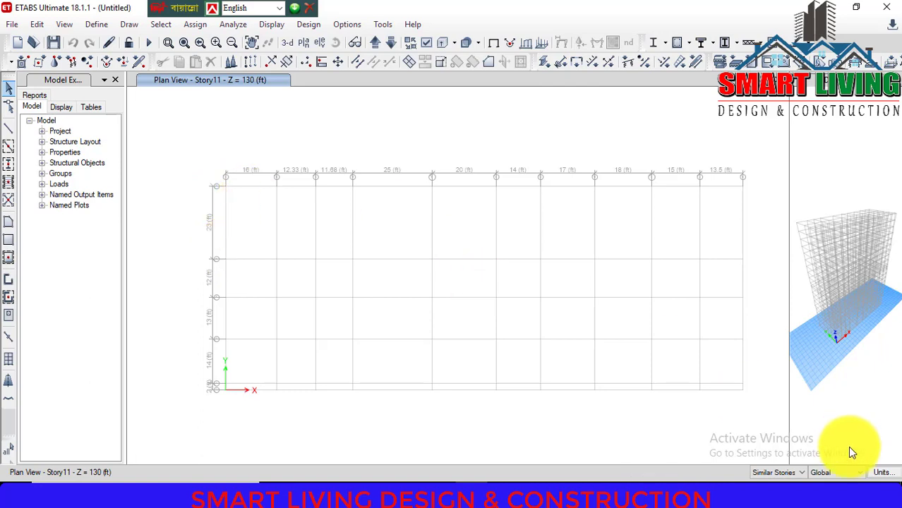
{"action": "left_click", "coordinate": [866, 478]}
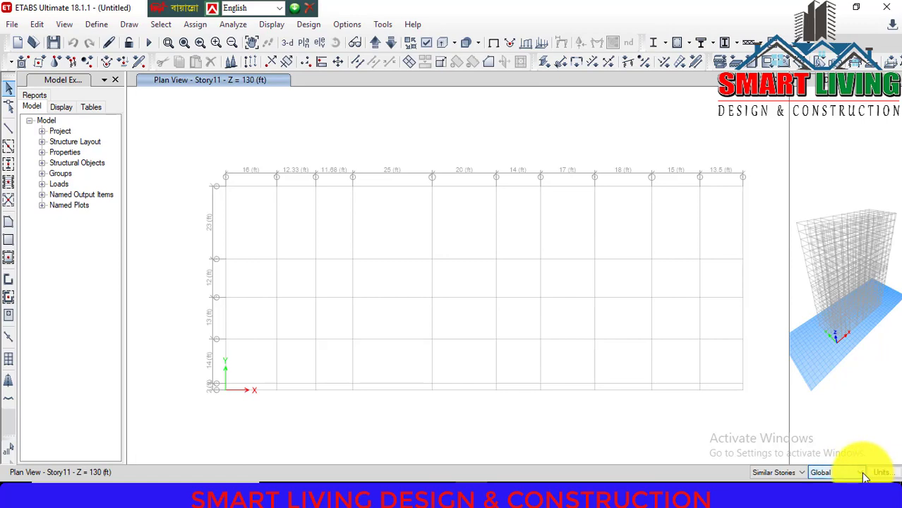
{"action": "left_click", "coordinate": [896, 478]}
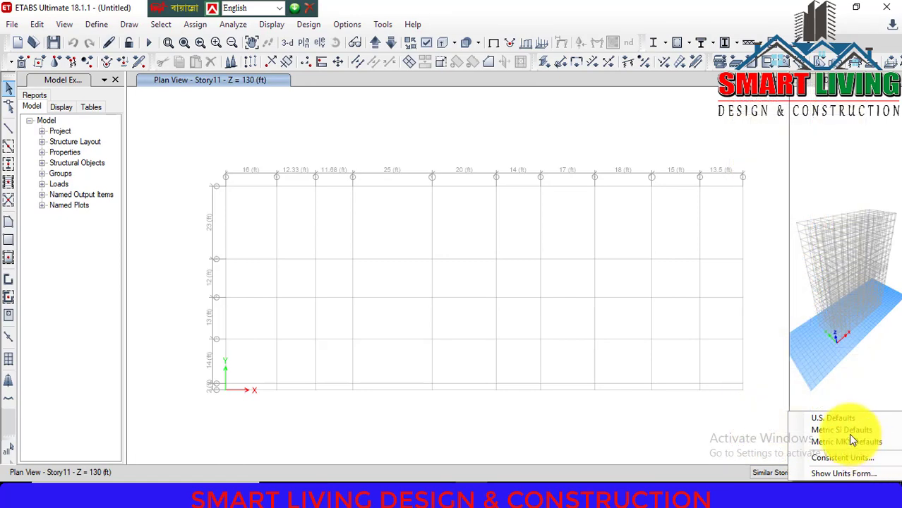
{"action": "left_click", "coordinate": [745, 409]}
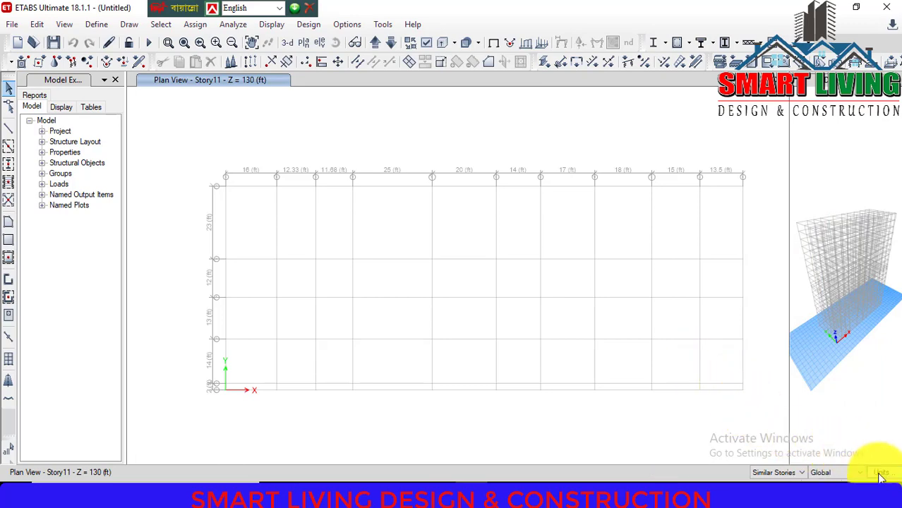
{"action": "mouse_move", "coordinate": [880, 473]}
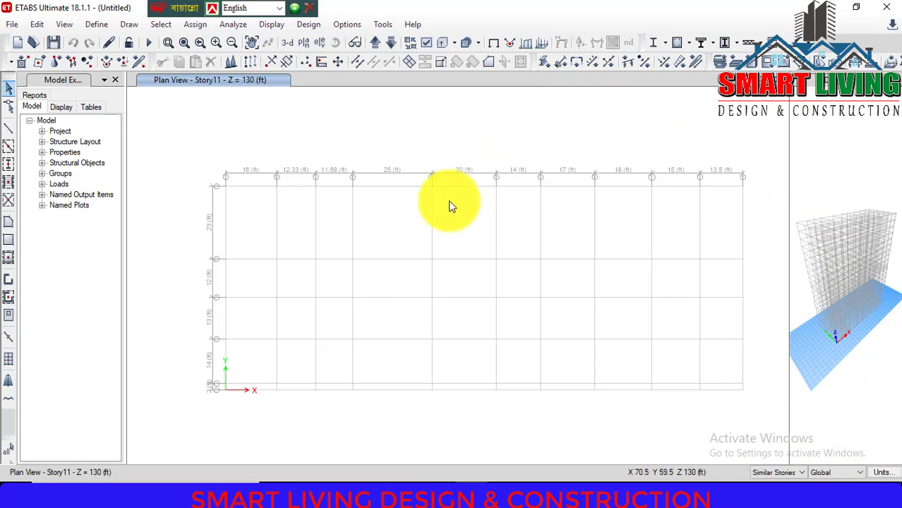
Step: Examine the grid bubbles and spacings along the upper edge of the Story11 plan, from grid A to the last grid line
{"action": "scroll", "coordinate": [266, 178], "scroll_direction": "up", "scroll_amount": 3}
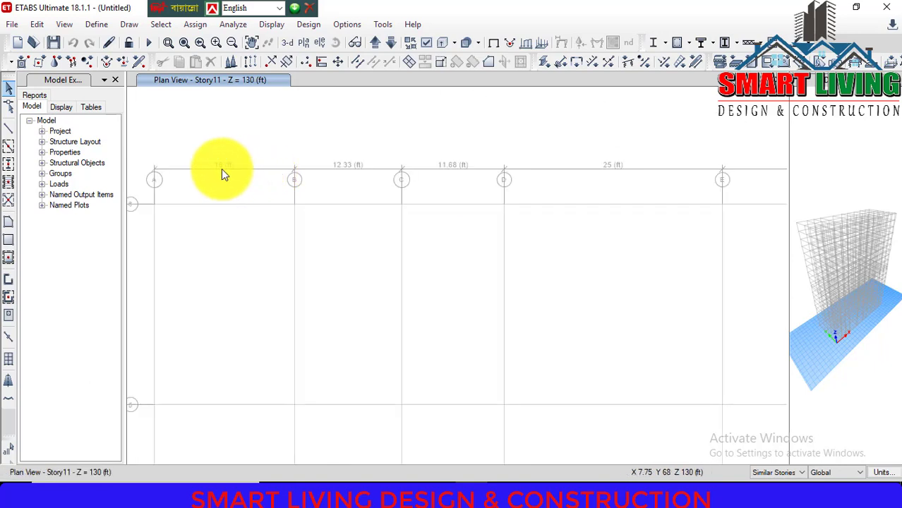
{"action": "scroll", "coordinate": [223, 169], "scroll_direction": "up", "scroll_amount": 3}
{"action": "scroll", "coordinate": [223, 169], "scroll_direction": "down", "scroll_amount": 3}
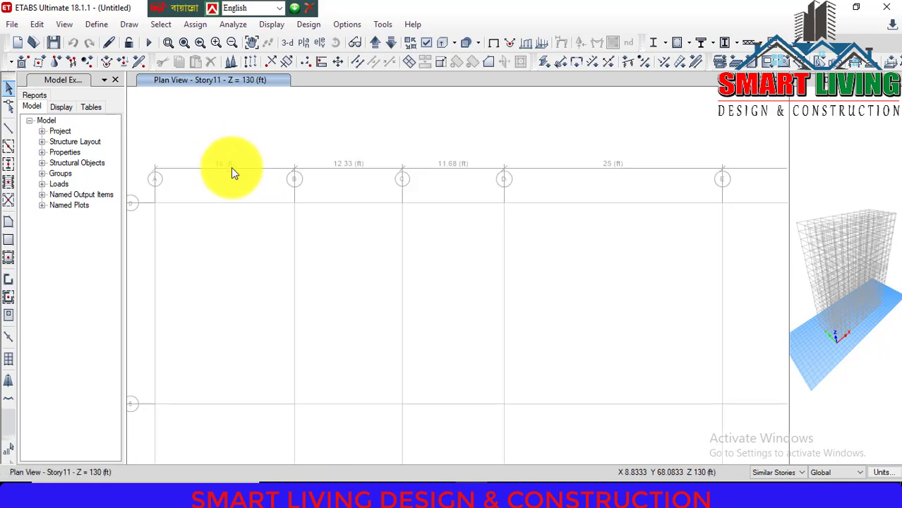
{"action": "scroll", "coordinate": [233, 173], "scroll_direction": "down", "scroll_amount": 3}
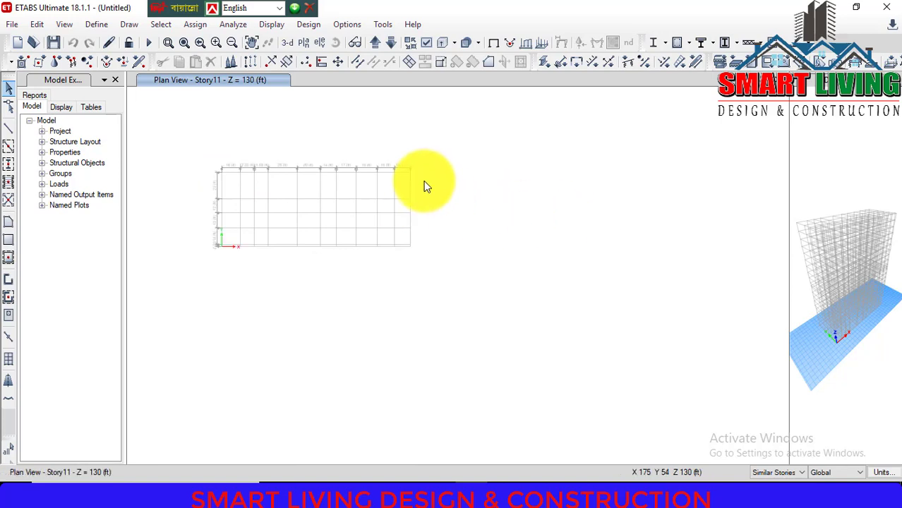
{"action": "scroll", "coordinate": [423, 181], "scroll_direction": "down", "scroll_amount": 2}
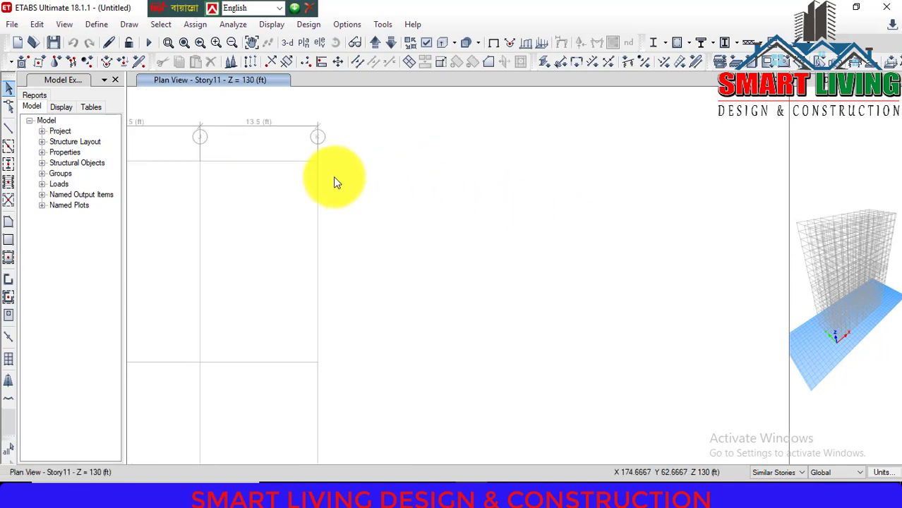
{"action": "middle_click_drag", "start_coordinate": [342, 186], "coordinate": [591, 110]}
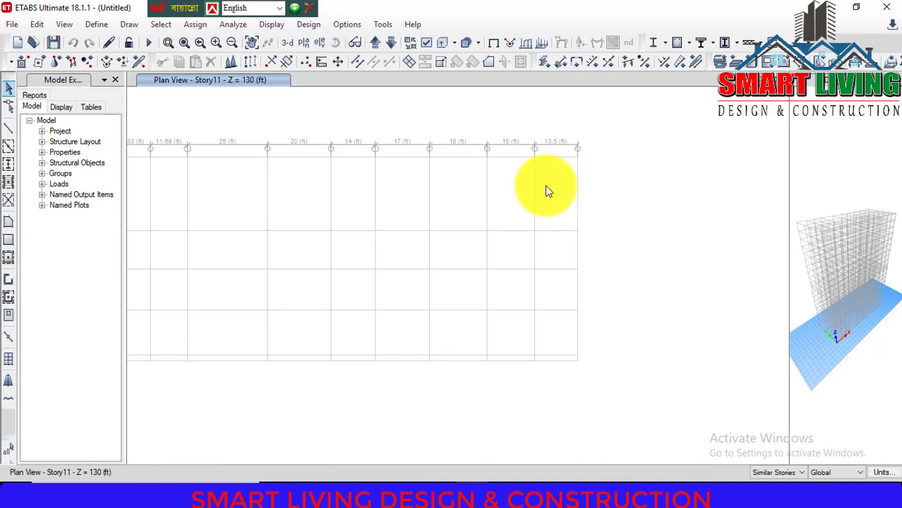
{"action": "scroll", "coordinate": [593, 192], "scroll_direction": "up", "scroll_amount": 3}
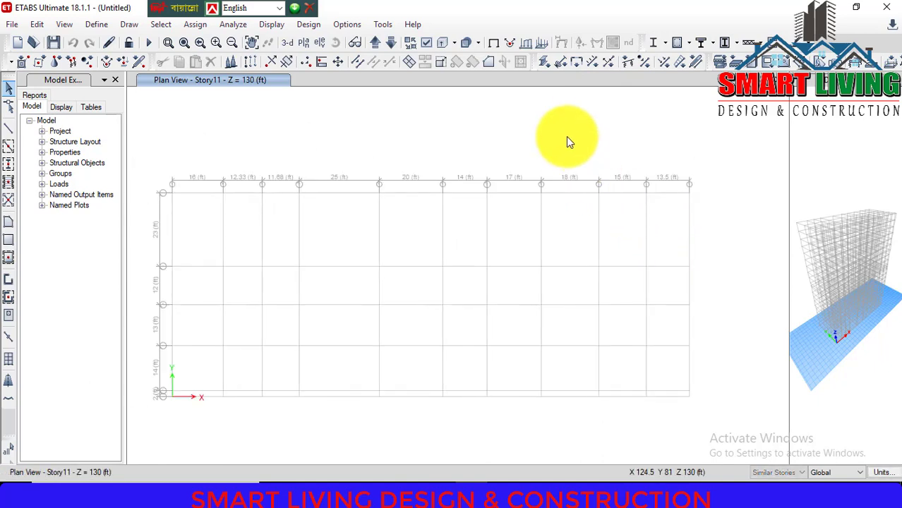
Step: Open the story and grid system data for editing, and switch to the AutoCAD beam layout drawing
{"action": "right_click", "coordinate": [564, 132]}
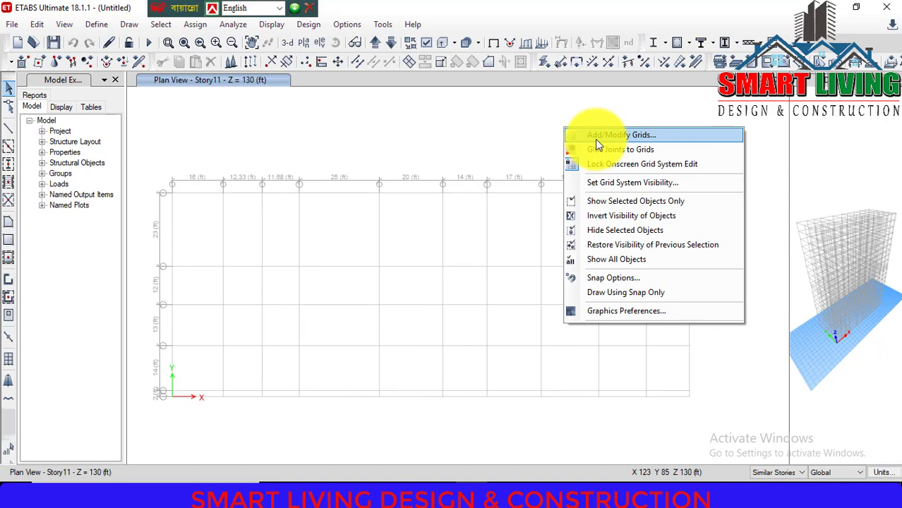
{"action": "left_click", "coordinate": [616, 138]}
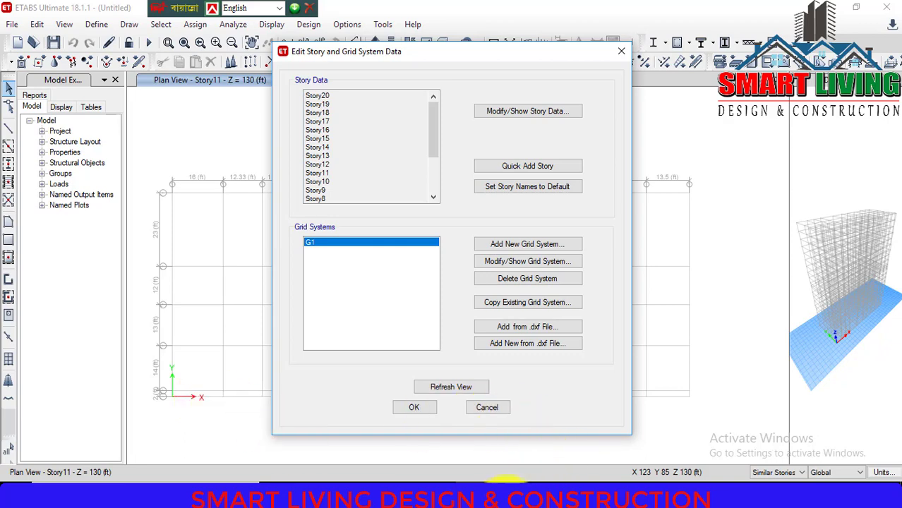
{"action": "left_click", "coordinate": [529, 493]}
{"action": "scroll", "coordinate": [543, 265], "scroll_direction": "down", "scroll_amount": 8}
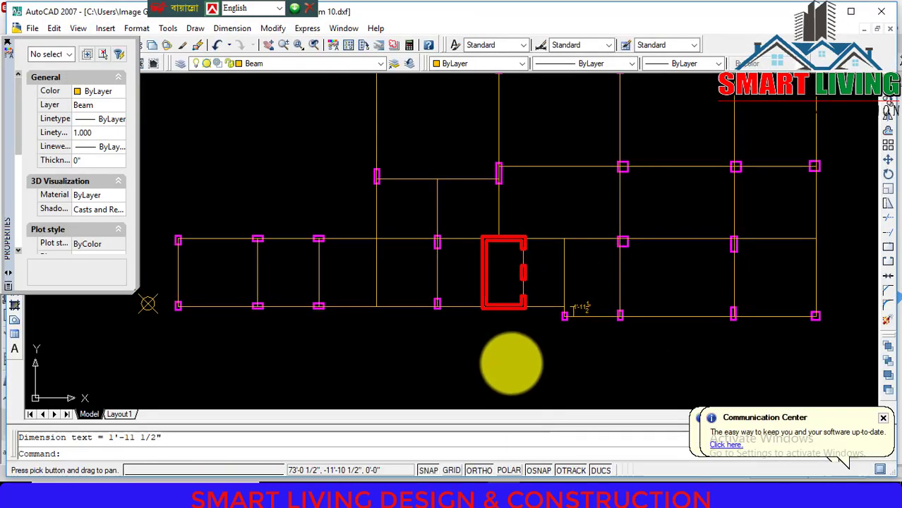
{"action": "middle_click_drag", "start_coordinate": [523, 287], "coordinate": [513, 352]}
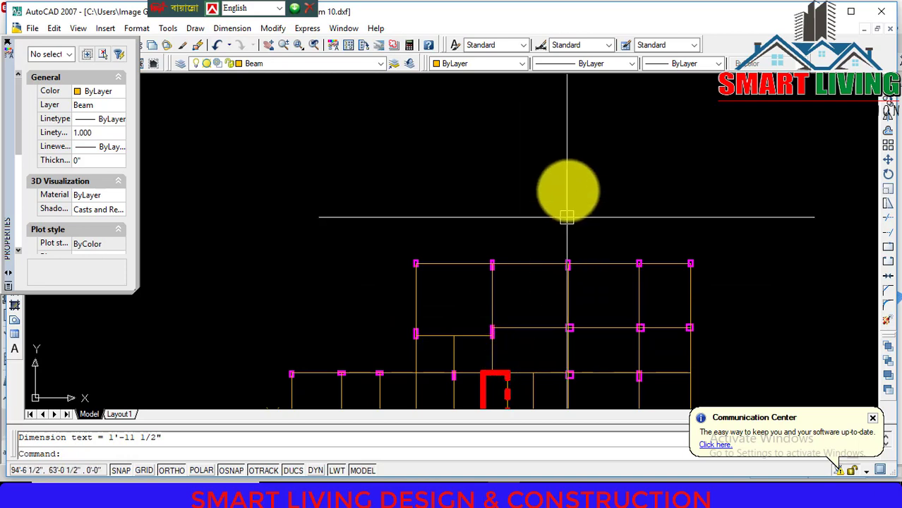
Step: Draw a horizontal line in the empty area beyond the beam layout and a vertical line crossing it near its left end
{"action": "type", "text": "l"}
{"action": "key", "text": "Return"}
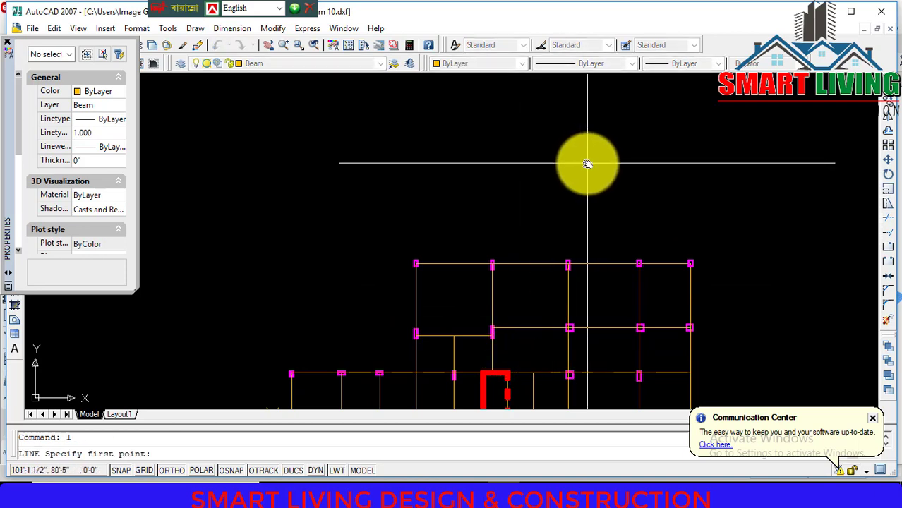
{"action": "middle_click_drag", "start_coordinate": [752, 168], "coordinate": [630, 187]}
{"action": "left_click", "coordinate": [652, 172]}
{"action": "left_click", "coordinate": [847, 171]}
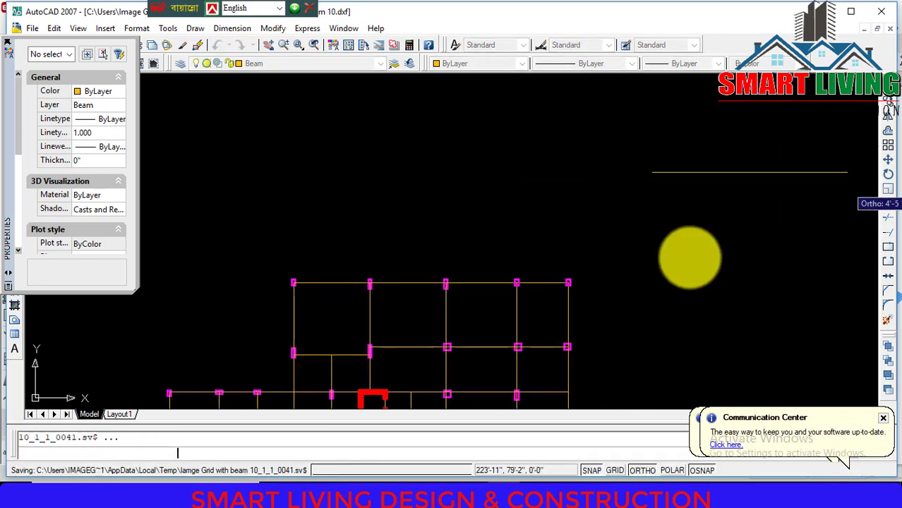
{"action": "left_click", "coordinate": [675, 227]}
{"action": "left_click", "coordinate": [677, 109]}
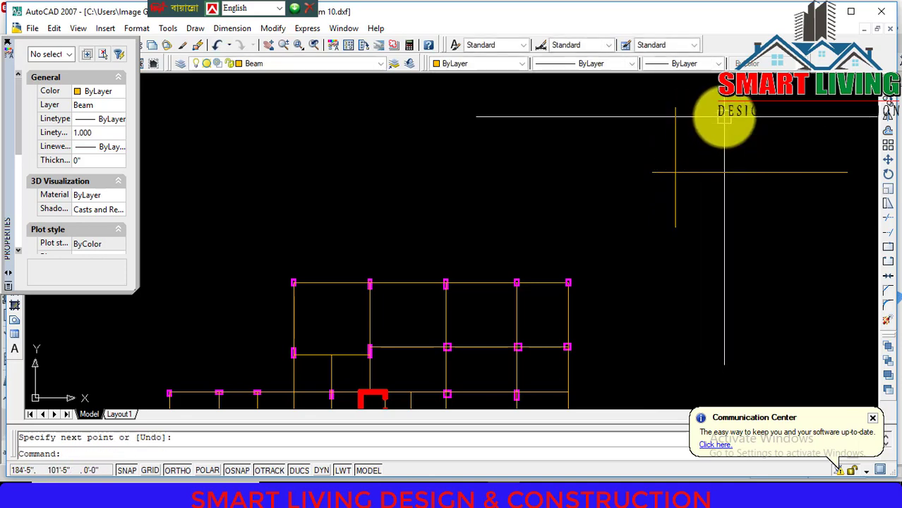
Step: Draw three more vertical lines across the horizontal line, roughly evenly spaced to the right of the first vertical
{"action": "key", "text": "Return"}
{"action": "key", "text": "Return"}
{"action": "left_click", "coordinate": [721, 110]}
{"action": "left_click", "coordinate": [721, 217]}
{"action": "key", "text": "Return"}
{"action": "key", "text": "Return"}
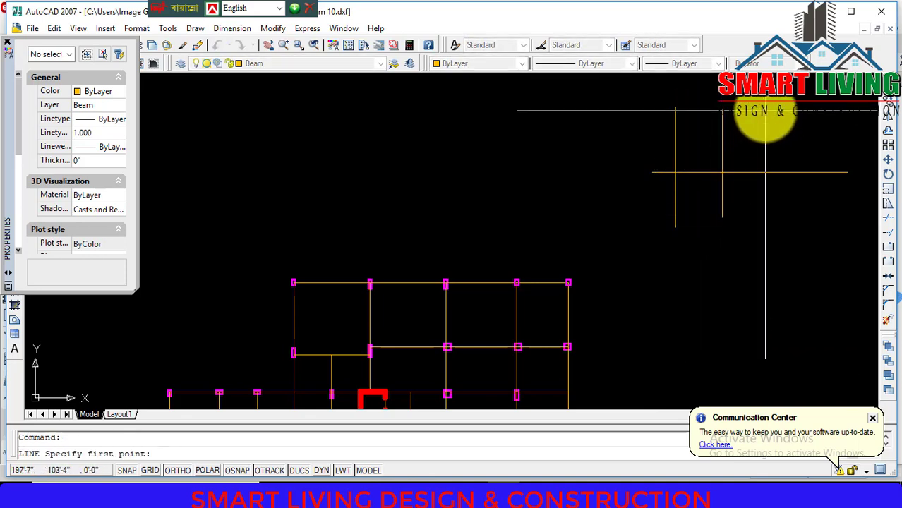
{"action": "left_click", "coordinate": [768, 105]}
{"action": "left_click", "coordinate": [768, 218]}
{"action": "key", "text": "Return"}
{"action": "key", "text": "Return"}
{"action": "left_click", "coordinate": [808, 211]}
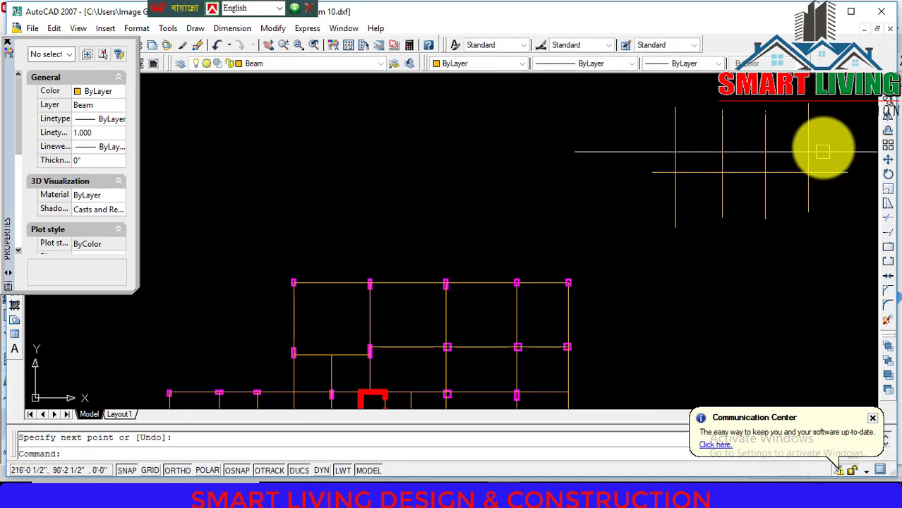
Step: Draw a second horizontal line across the upper part of the four vertical lines in the grid sketch
{"action": "left_click", "coordinate": [809, 119]}
{"action": "left_click", "coordinate": [642, 133]}
{"action": "key", "text": "Return"}
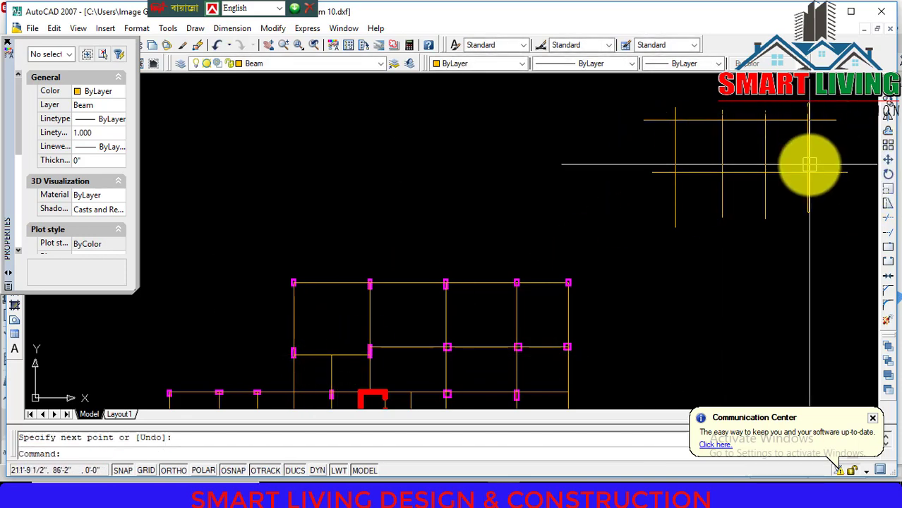
Step: Draw two roughly parallel diagonal lines rising to the right in the empty area above the beam layout, with ortho mode off
{"action": "scroll", "coordinate": [810, 164], "scroll_direction": "down", "scroll_amount": 5}
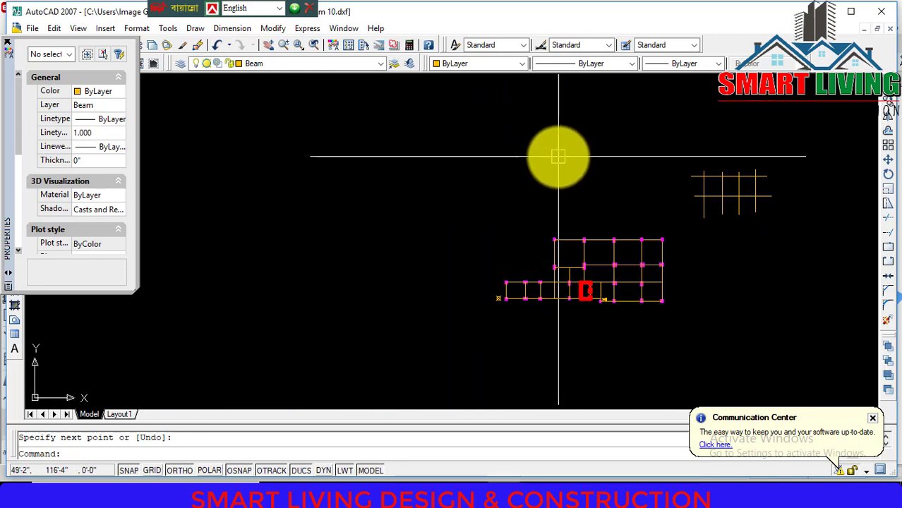
{"action": "type", "text": "L"}
{"action": "key", "text": "Return"}
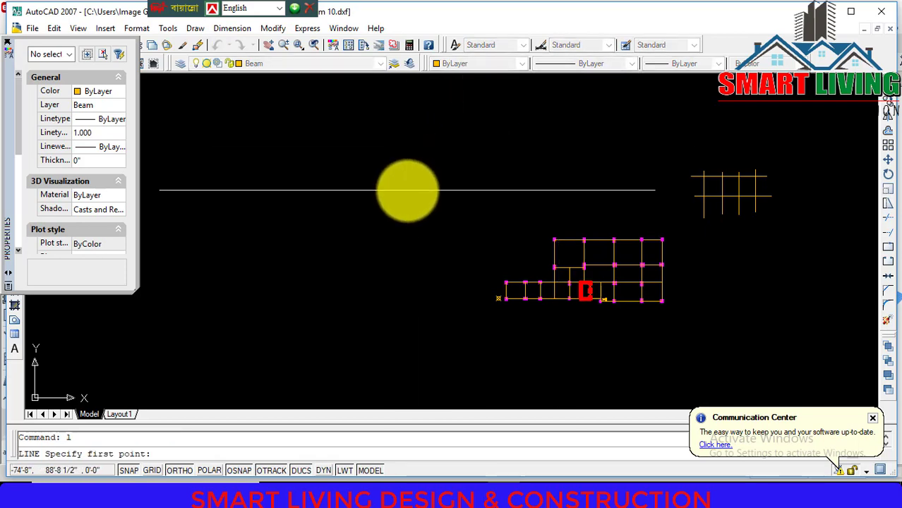
{"action": "left_click", "coordinate": [423, 170]}
{"action": "key", "text": "F8"}
{"action": "left_click", "coordinate": [486, 111]}
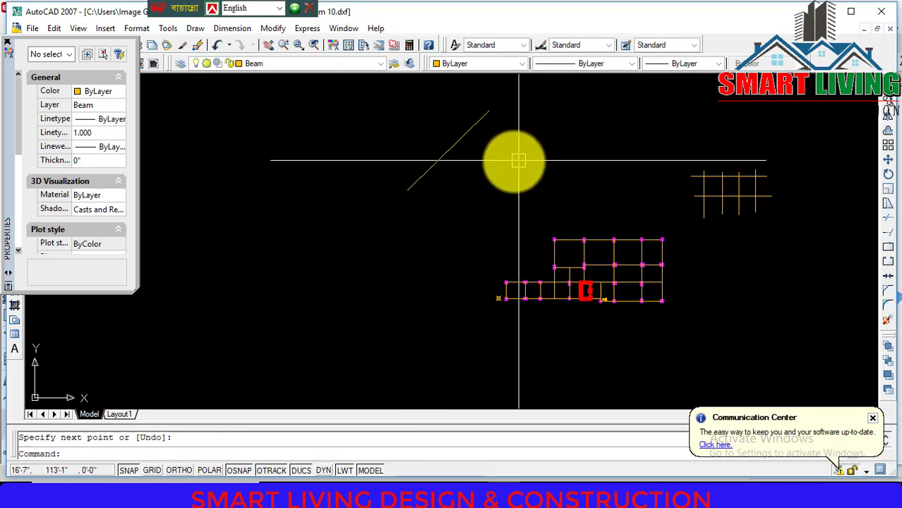
{"action": "key", "text": "Return"}
{"action": "key", "text": "Return"}
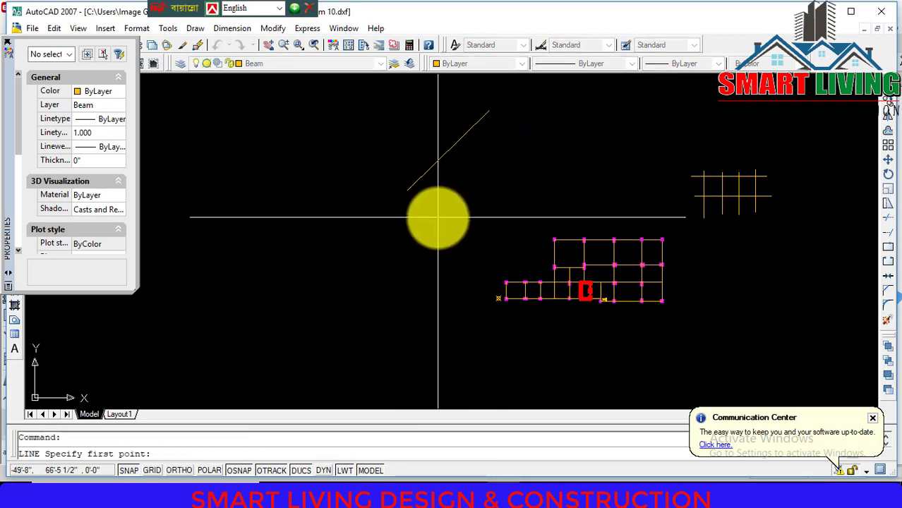
{"action": "left_click", "coordinate": [437, 216]}
{"action": "left_click", "coordinate": [540, 136]}
{"action": "key", "text": "Return"}
Step: Draw two diagonal lines sloping down to the right across the two rising diagonals to form an inclined grid sketch
{"action": "key", "text": "Return"}
{"action": "left_click", "coordinate": [452, 108]}
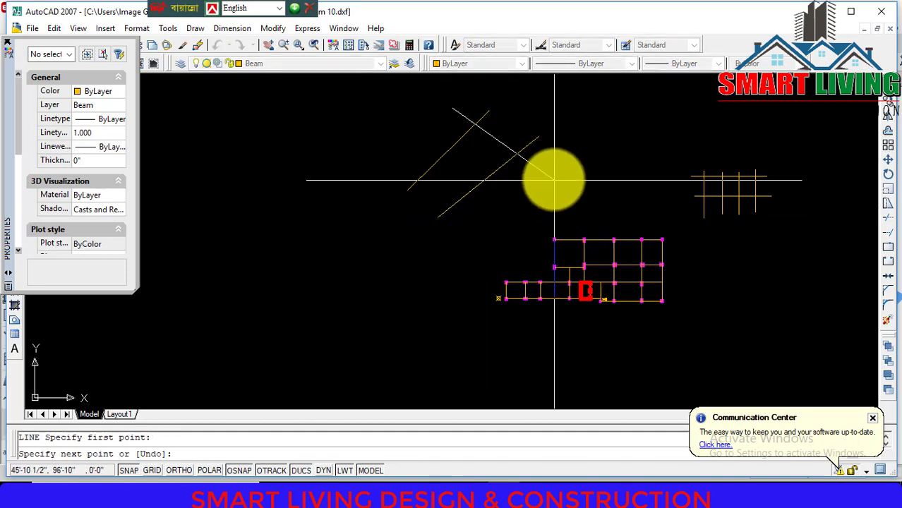
{"action": "left_click", "coordinate": [553, 179]}
{"action": "key", "text": "Return"}
{"action": "key", "text": "Return"}
{"action": "left_click", "coordinate": [426, 142]}
{"action": "left_click", "coordinate": [486, 201]}
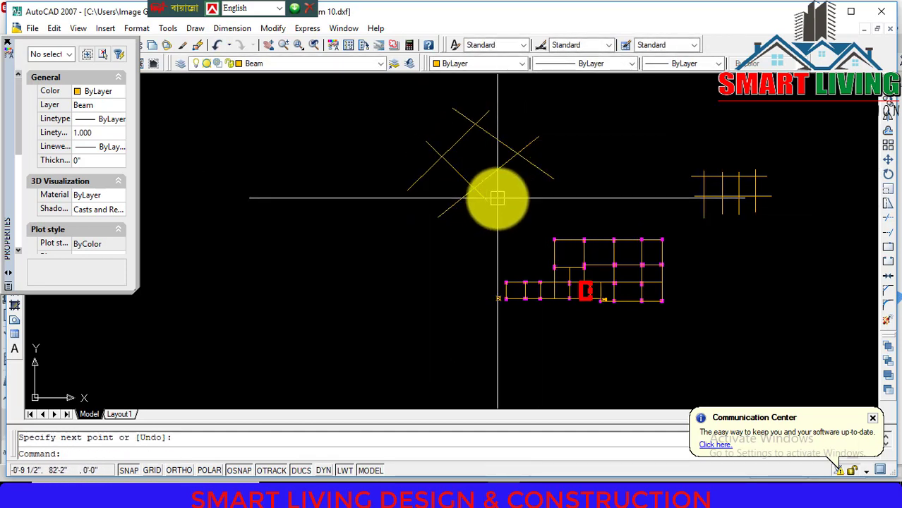
{"action": "key", "text": "Return"}
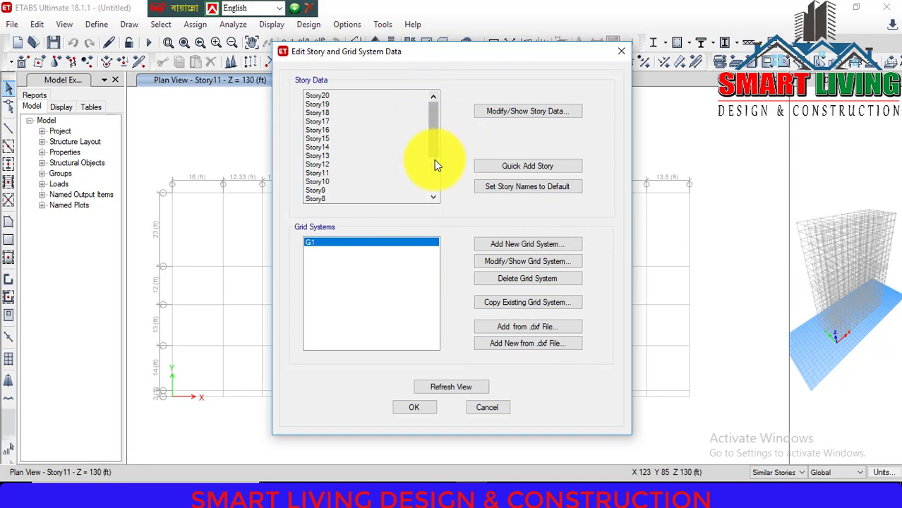
Step: Open the story data of the ETABS model for editing and rename Base as Basement and Story1 as GF
{"action": "scroll", "coordinate": [434, 133], "scroll_direction": "down", "scroll_amount": 3}
{"action": "scroll", "coordinate": [433, 133], "scroll_direction": "up", "scroll_amount": 3}
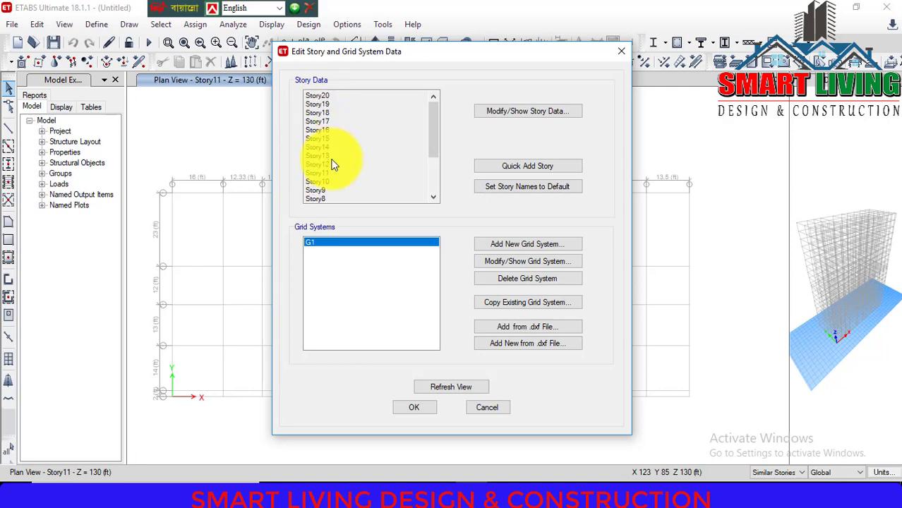
{"action": "left_click", "coordinate": [523, 114]}
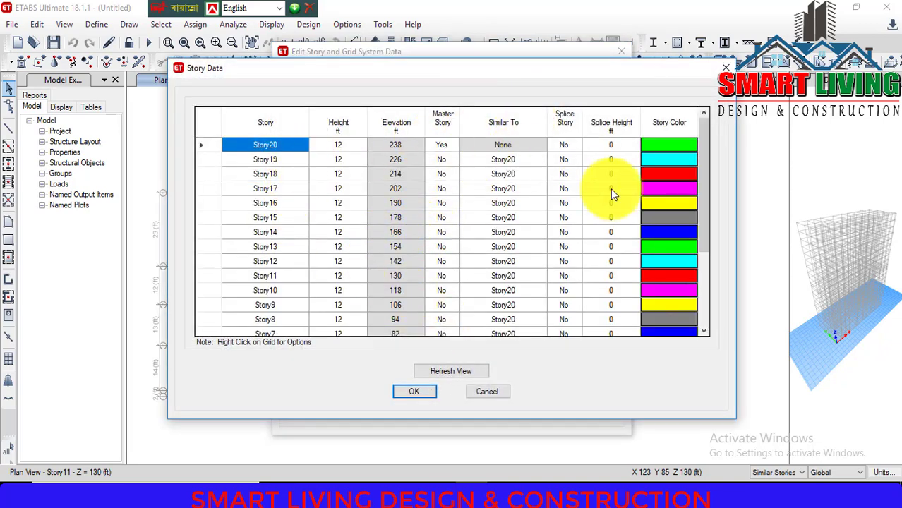
{"action": "scroll", "coordinate": [272, 295], "scroll_direction": "down", "scroll_amount": 1}
{"action": "scroll", "coordinate": [271, 295], "scroll_direction": "down", "scroll_amount": 2}
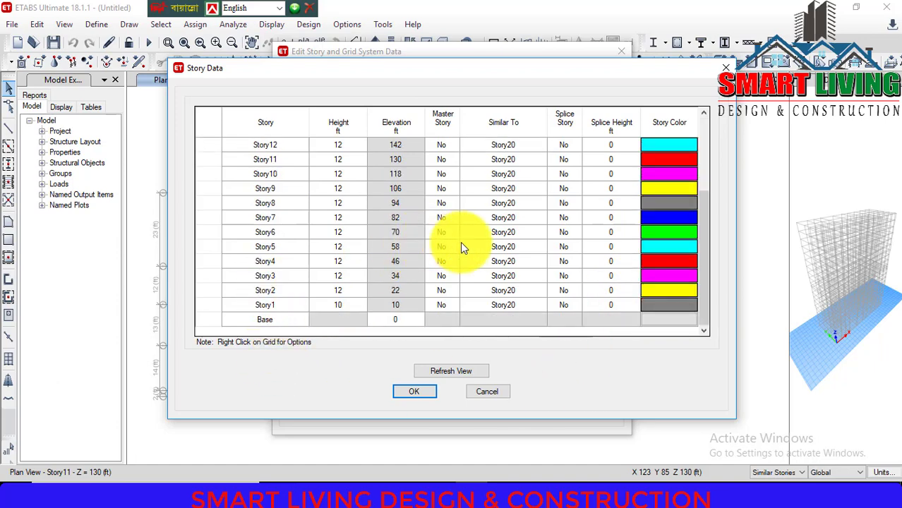
{"action": "left_click", "coordinate": [282, 320]}
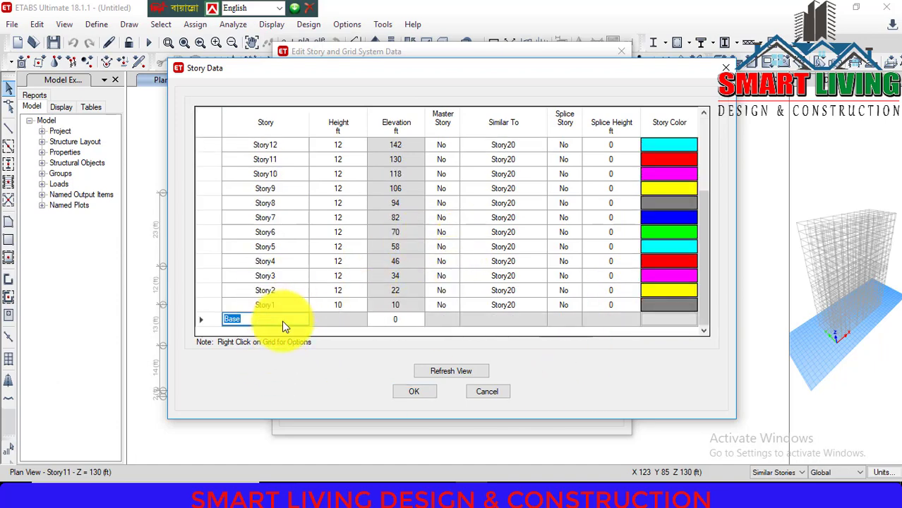
{"action": "type", "text": "Basement"}
{"action": "left_click", "coordinate": [293, 311]}
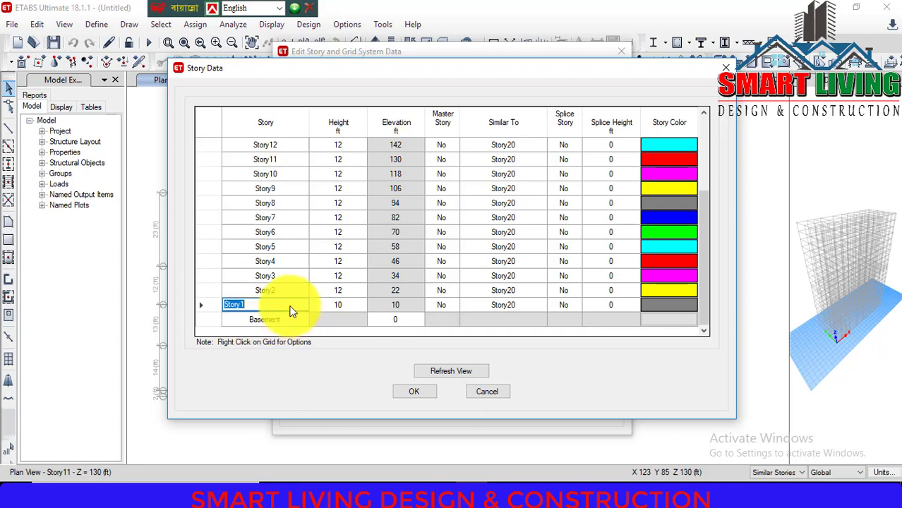
{"action": "type", "text": "GF"}
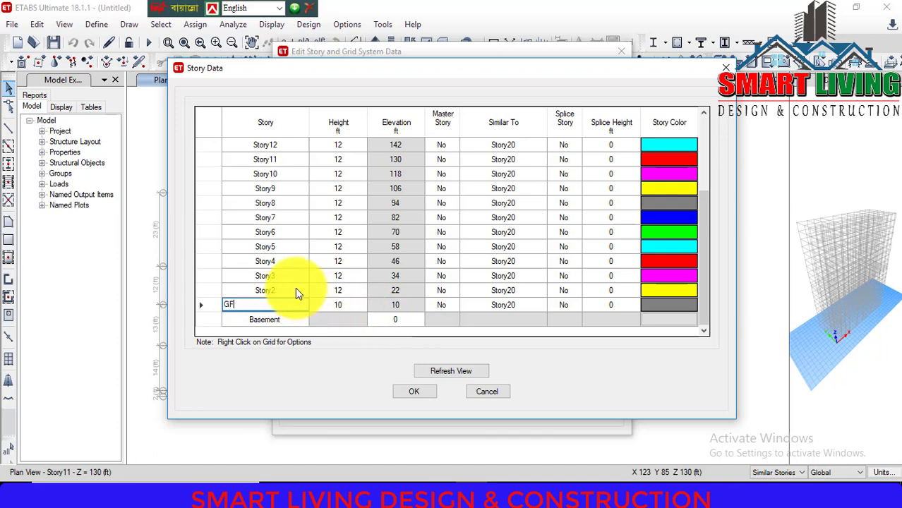
Step: Rename Story2 as 1F, Story3 as 2F and Story4 as 3F
{"action": "left_click", "coordinate": [295, 289]}
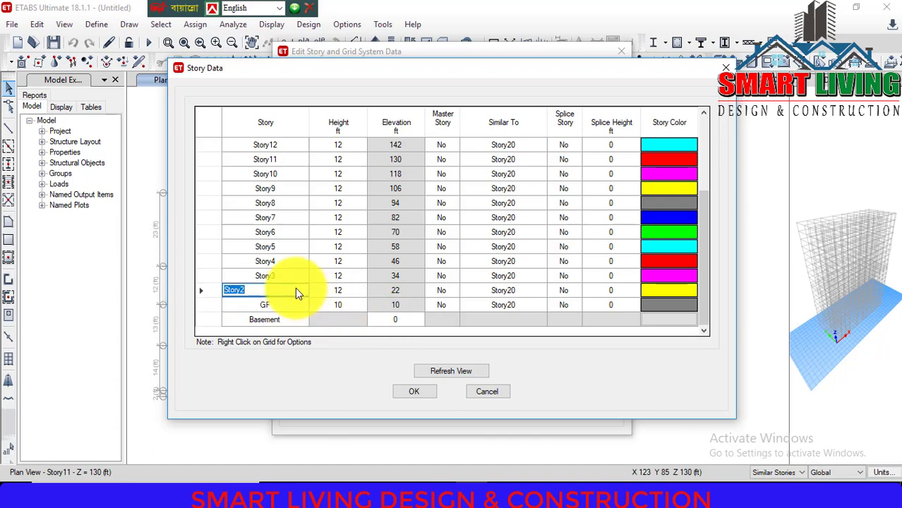
{"action": "type", "text": "1F"}
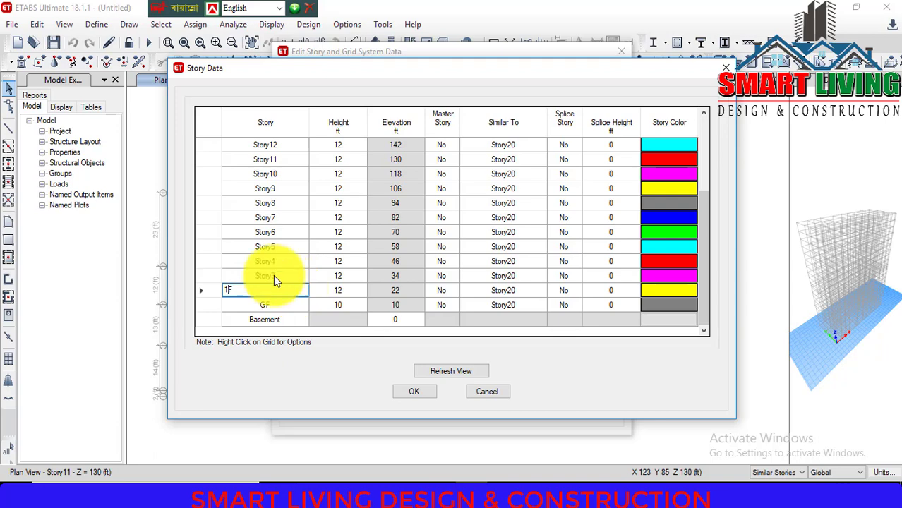
{"action": "left_click", "coordinate": [280, 274]}
{"action": "type", "text": "2"}
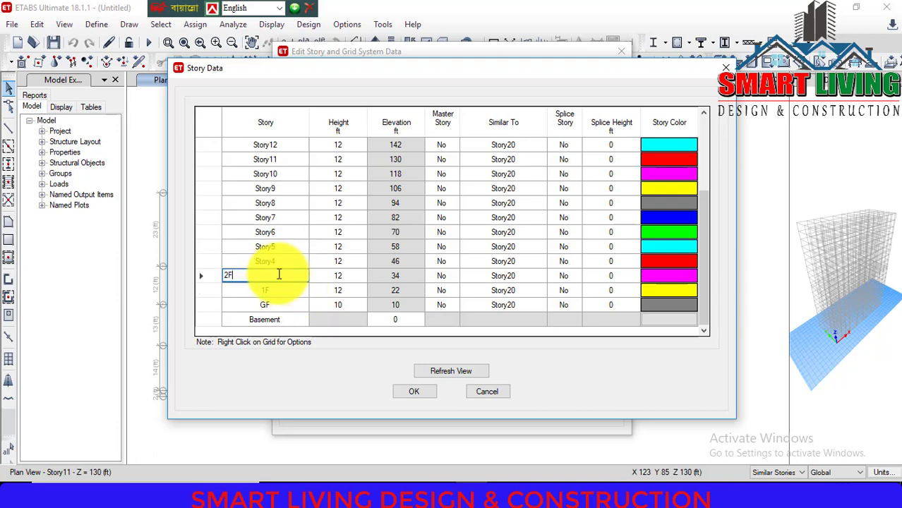
{"action": "type", "text": "F"}
{"action": "left_click", "coordinate": [272, 261]}
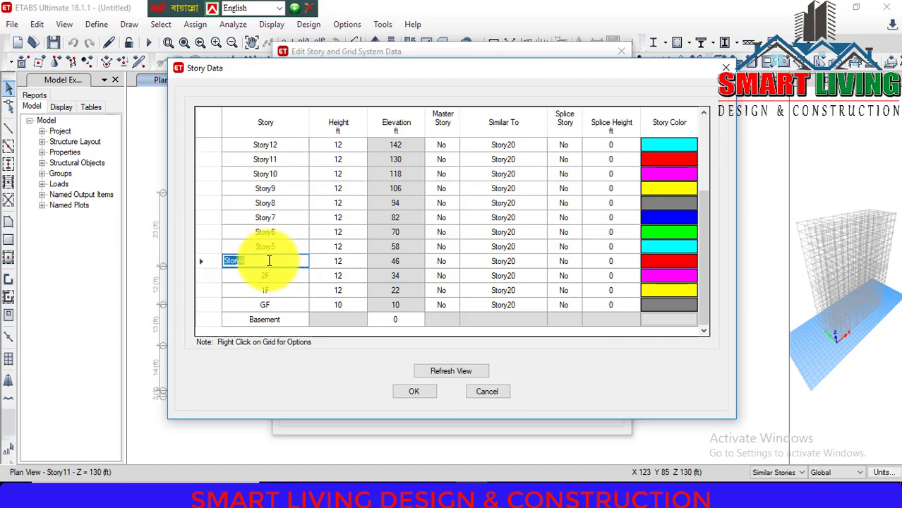
{"action": "type", "text": "3F"}
Step: Rename Story5 as 4F, Story6 as 5F and Story7 as 6F
{"action": "left_click", "coordinate": [275, 248]}
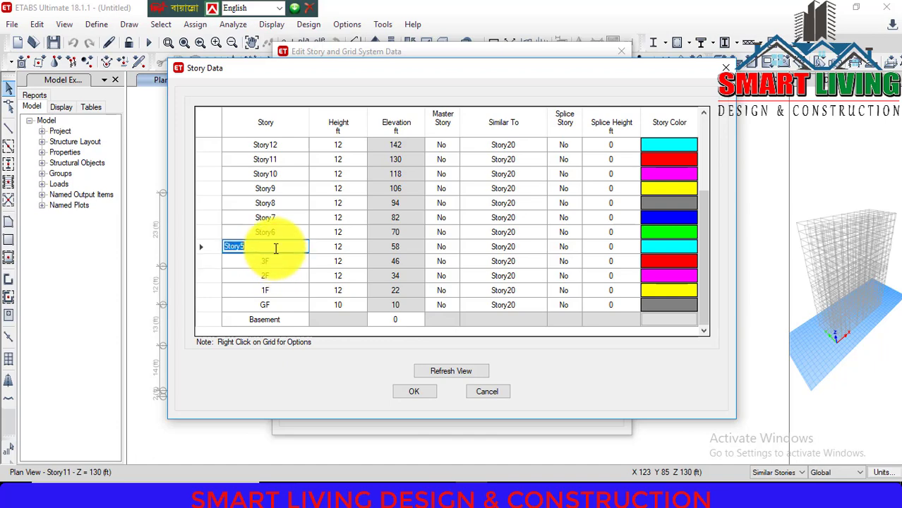
{"action": "type", "text": "5F"}
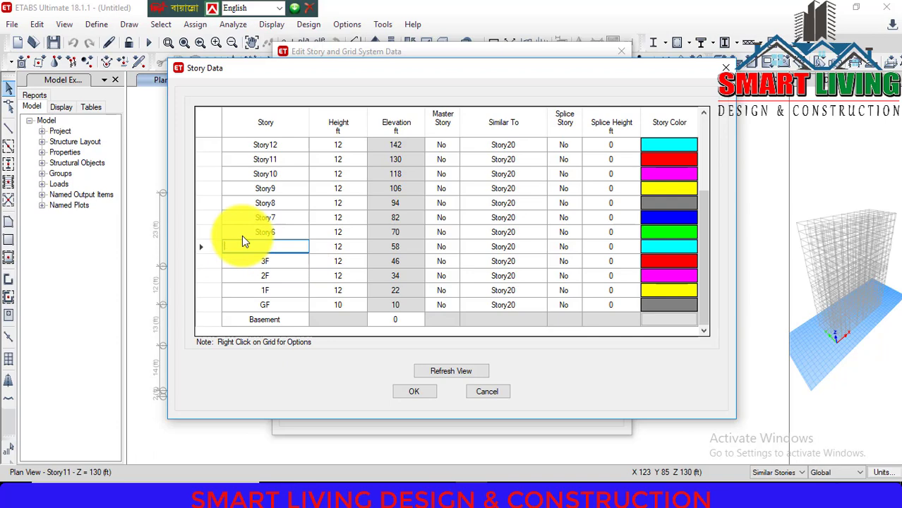
{"action": "type", "text": "F"}
{"action": "left_click", "coordinate": [278, 231]}
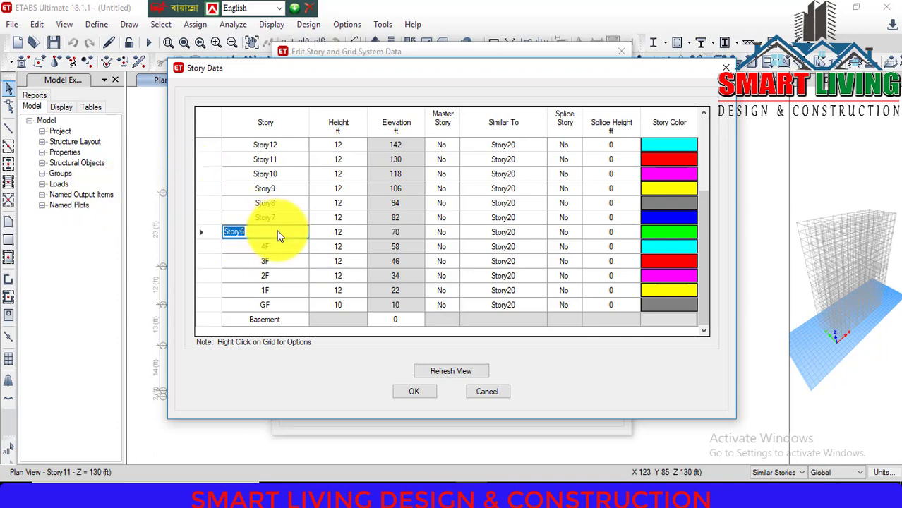
{"action": "type", "text": "5F"}
{"action": "left_click", "coordinate": [295, 217]}
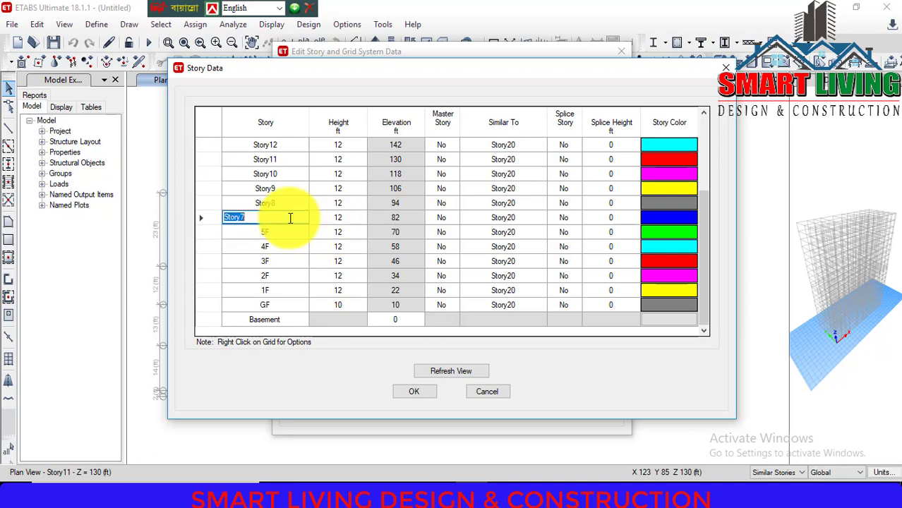
{"action": "type", "text": "6F"}
Step: Rename Story8 as 7F, Story9 as 8F and Story10 as 9F
{"action": "left_click", "coordinate": [277, 203]}
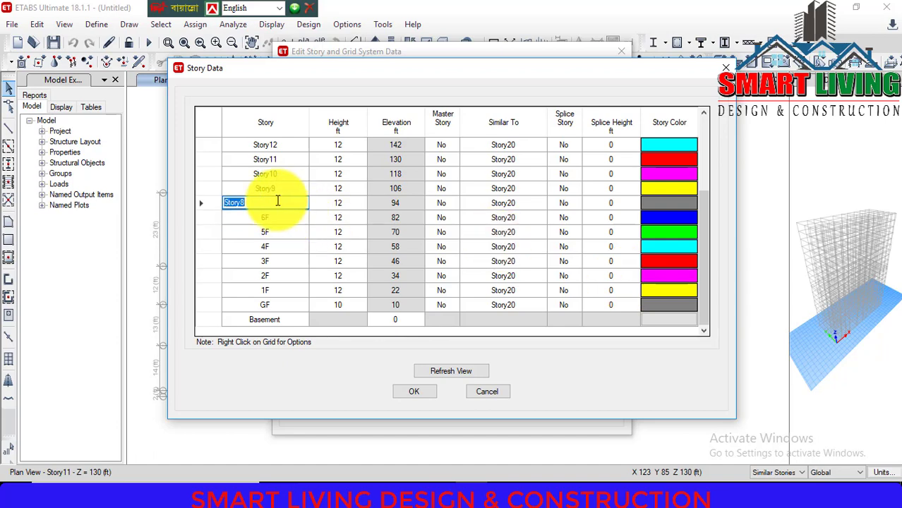
{"action": "type", "text": "7F"}
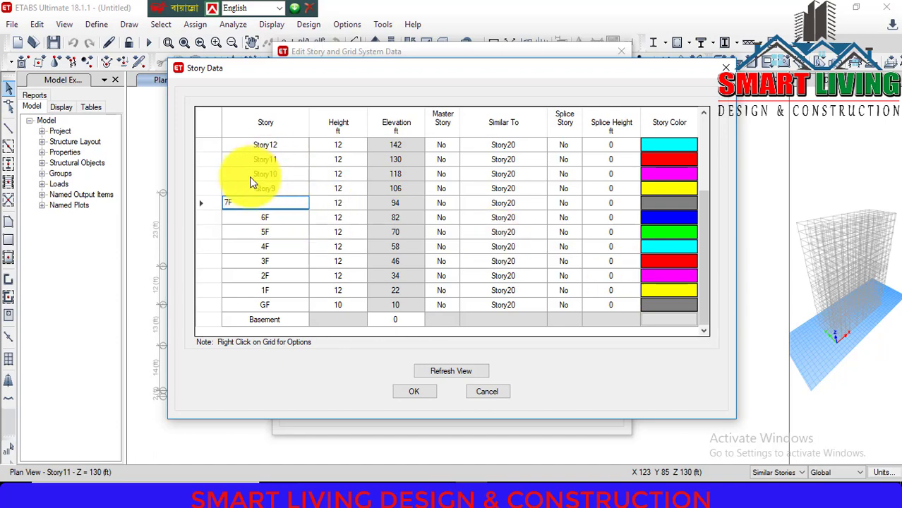
{"action": "left_click", "coordinate": [248, 188]}
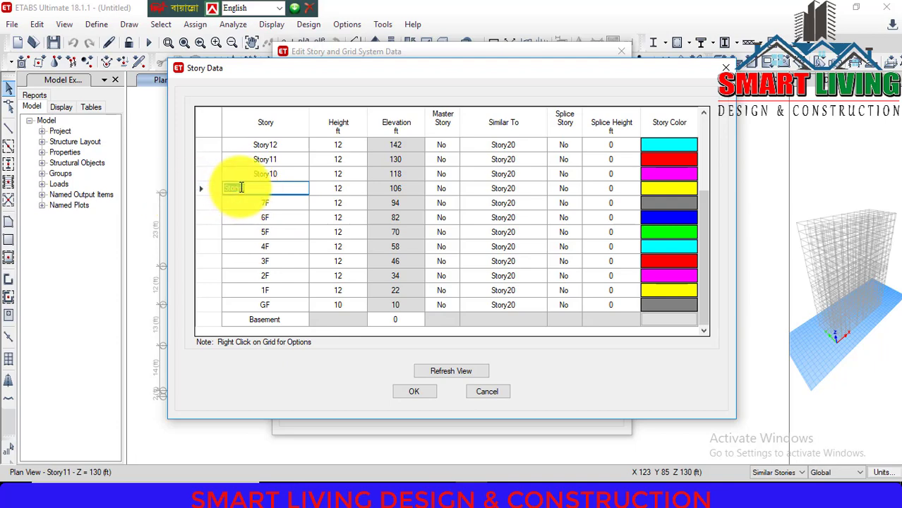
{"action": "type", "text": "8F"}
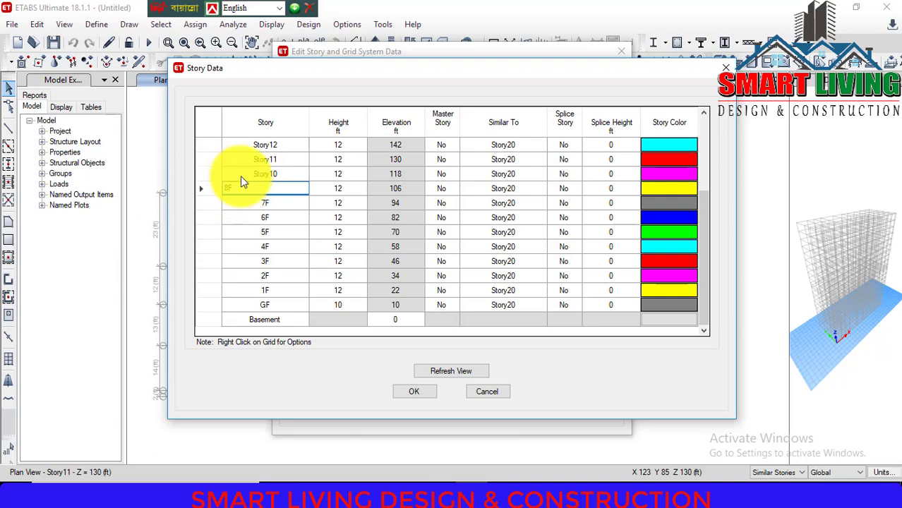
{"action": "left_click", "coordinate": [240, 176]}
{"action": "type", "text": "9F"}
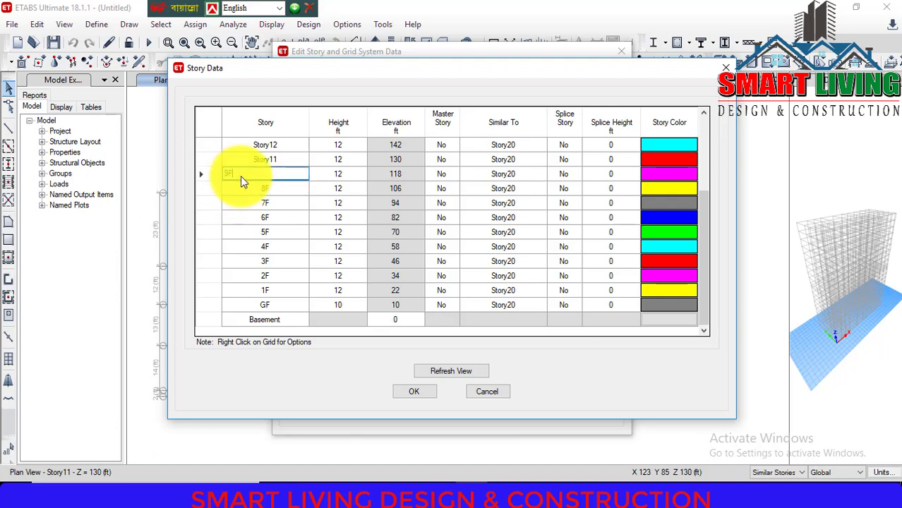
Step: Rename Story11 as 10F and Story12 as 11F
{"action": "left_click", "coordinate": [286, 161]}
{"action": "type", "text": "10"}
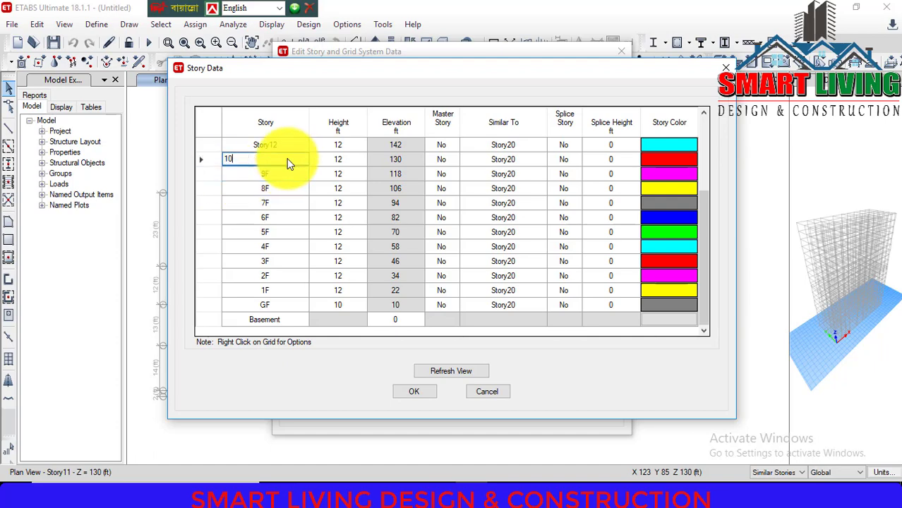
{"action": "type", "text": "F"}
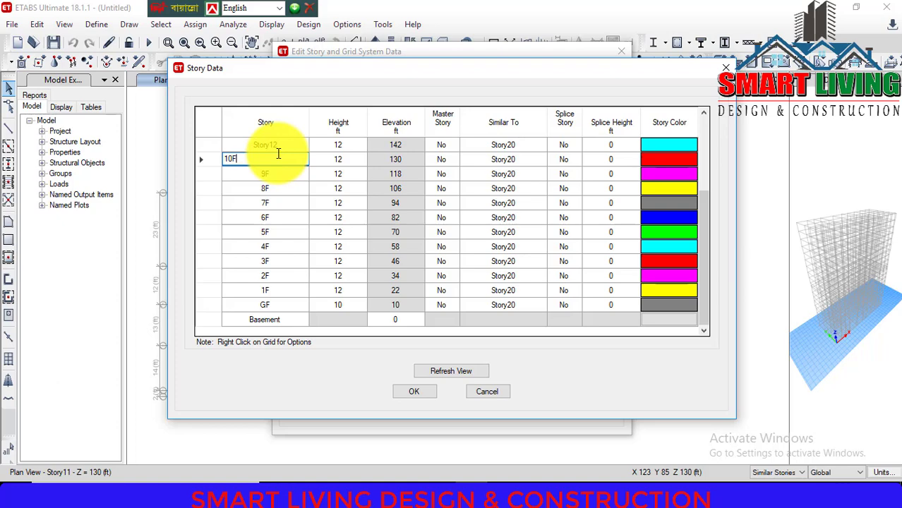
{"action": "left_click", "coordinate": [281, 146]}
{"action": "type", "text": "1"}
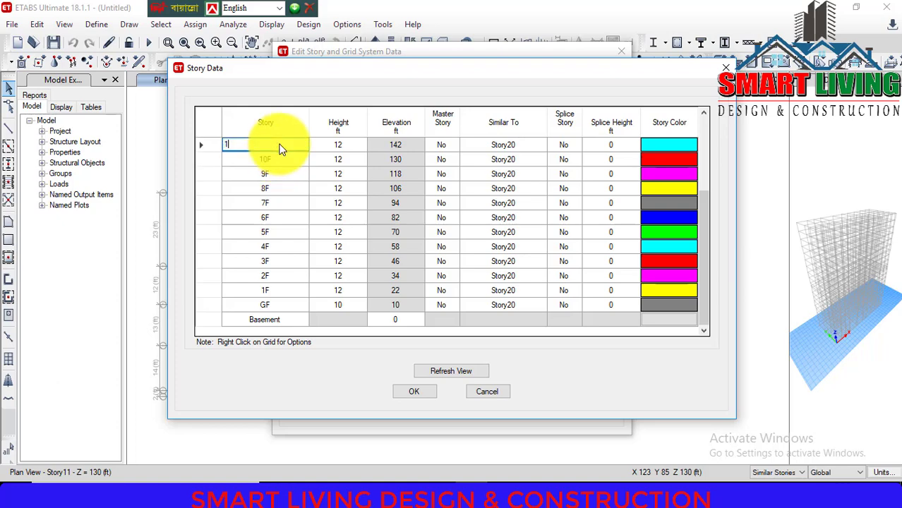
{"action": "type", "text": "1F"}
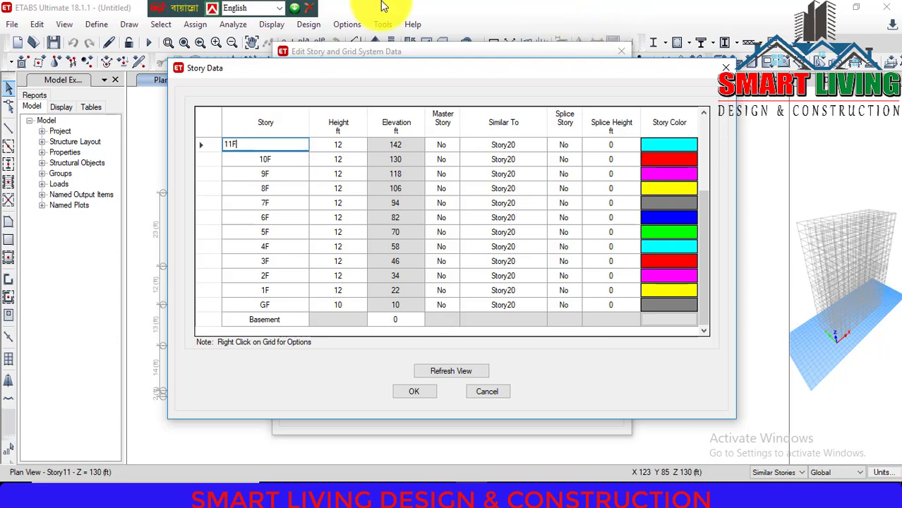
Step: Rename the stories from elevation 142 ft up to 238 ft as 12F through 20F, refresh the view and review the story table
{"action": "scroll", "coordinate": [341, 193], "scroll_direction": "up", "scroll_amount": 1}
{"action": "scroll", "coordinate": [344, 195], "scroll_direction": "up", "scroll_amount": 2}
{"action": "left_click", "coordinate": [280, 233]}
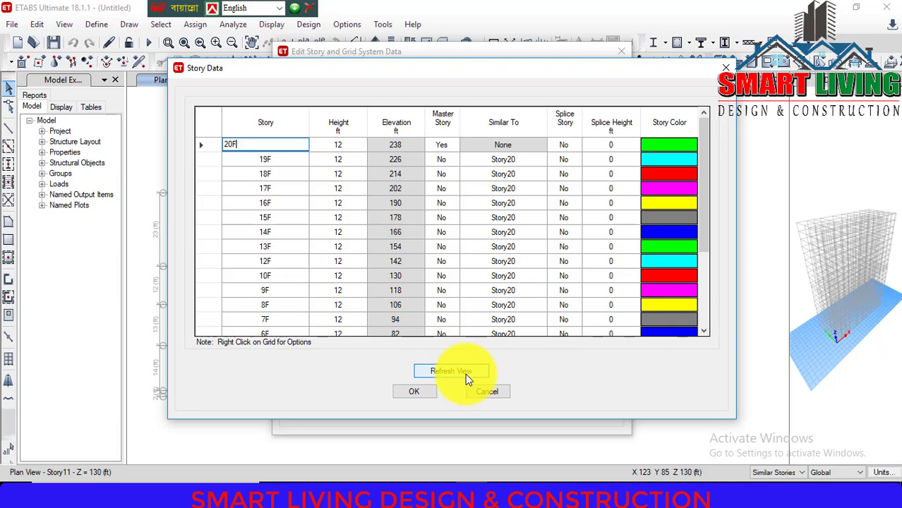
{"action": "left_click", "coordinate": [465, 370]}
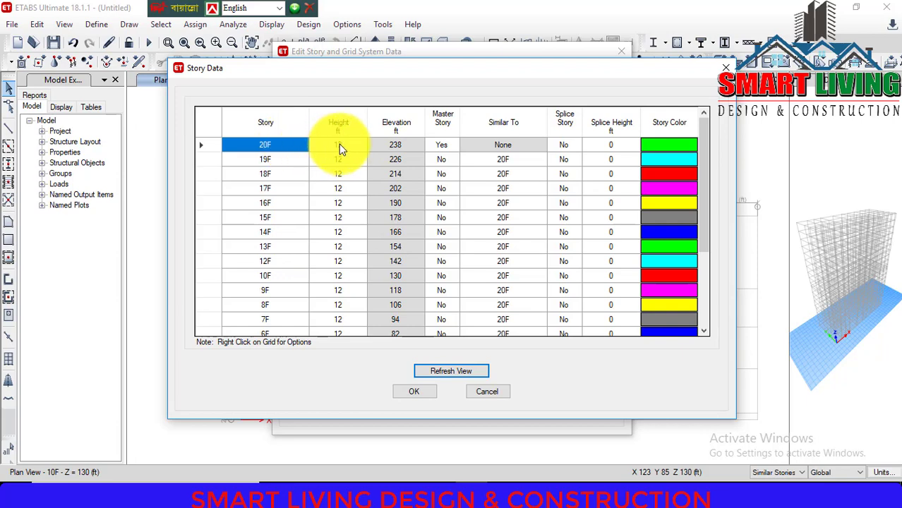
{"action": "scroll", "coordinate": [343, 212], "scroll_direction": "down", "scroll_amount": 3}
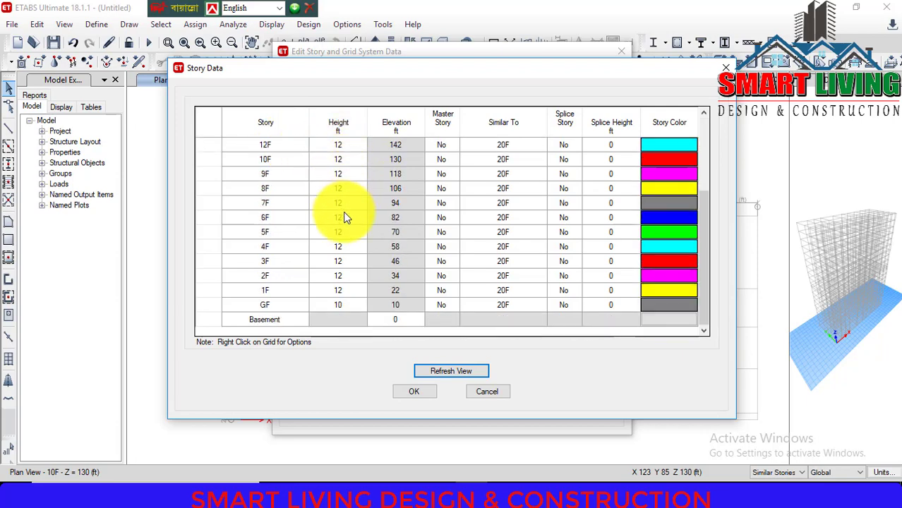
{"action": "scroll", "coordinate": [343, 217], "scroll_direction": "up", "scroll_amount": 3}
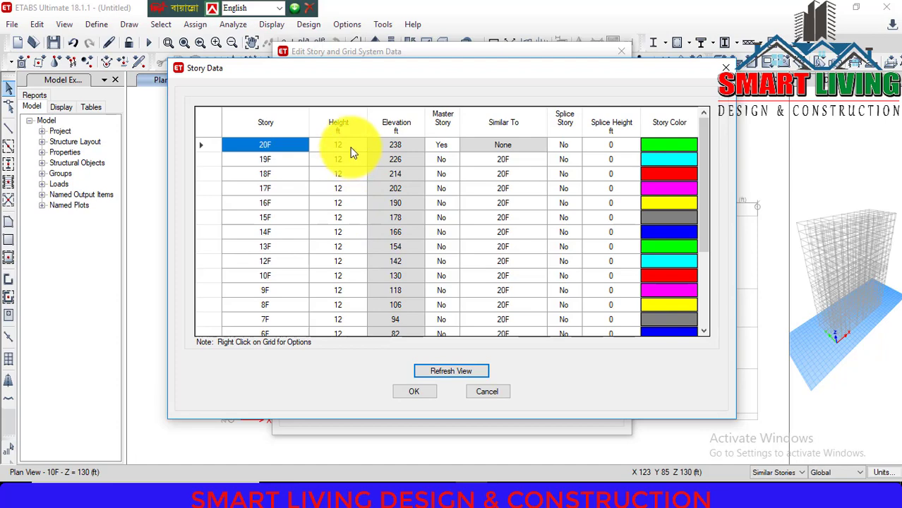
Step: Try a height of 10 ft for story 20F and return it to 12 ft
{"action": "left_click", "coordinate": [352, 148]}
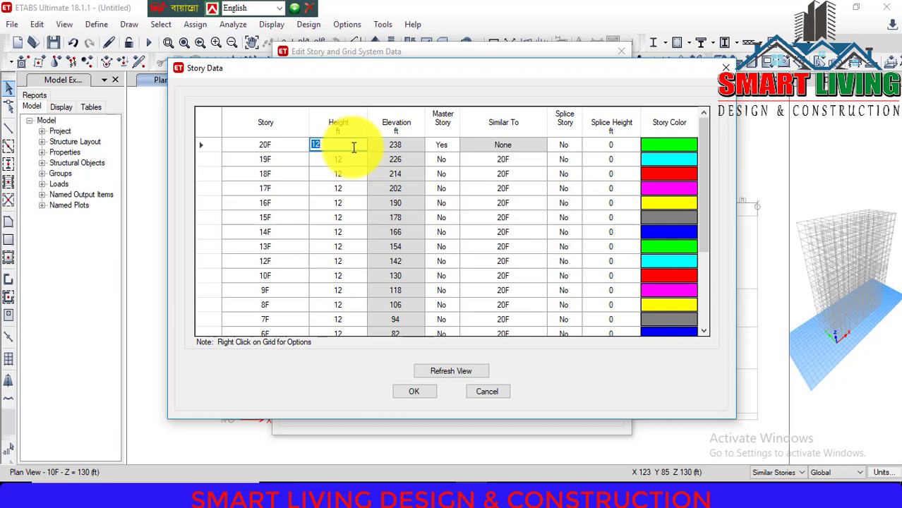
{"action": "type", "text": "10"}
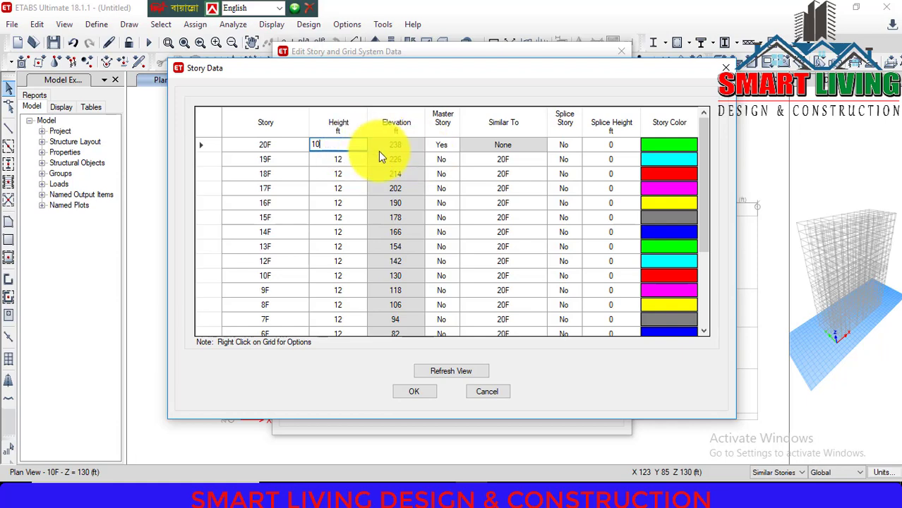
{"action": "key", "text": "Return"}
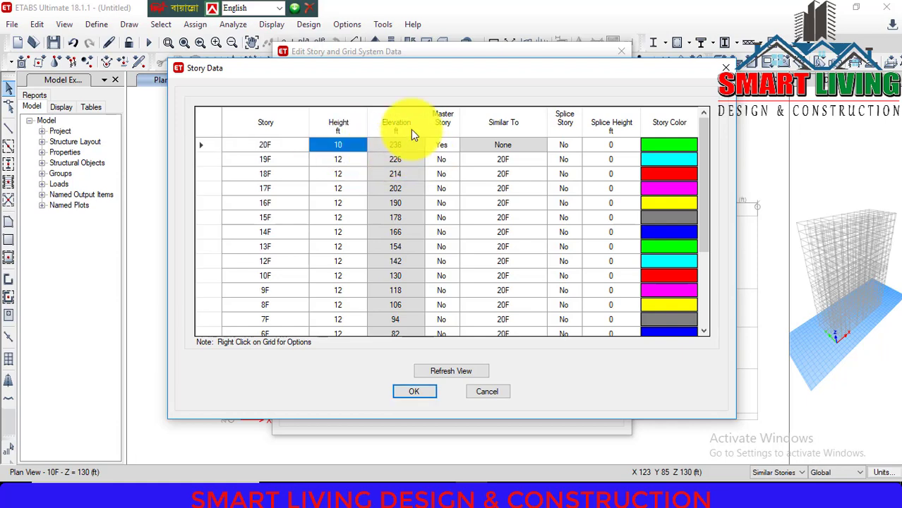
{"action": "left_click", "coordinate": [347, 145]}
{"action": "type", "text": "12"}
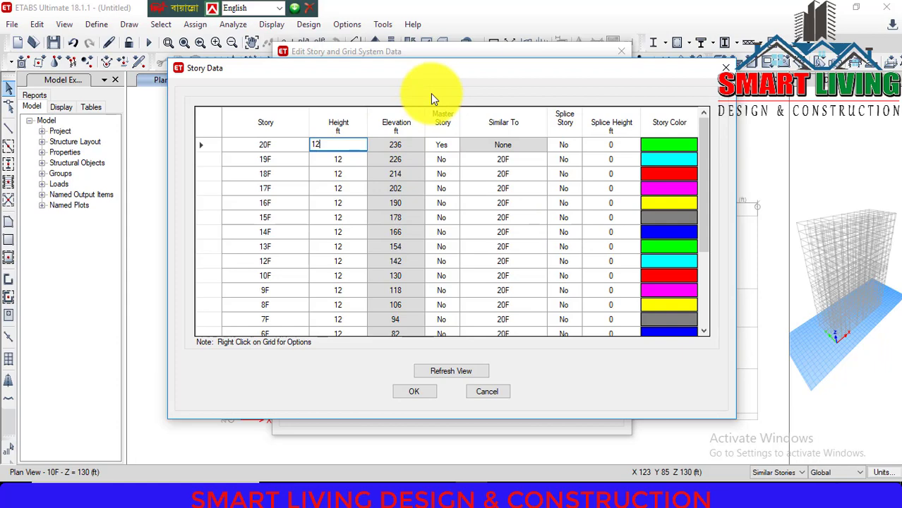
{"action": "key", "text": "Return"}
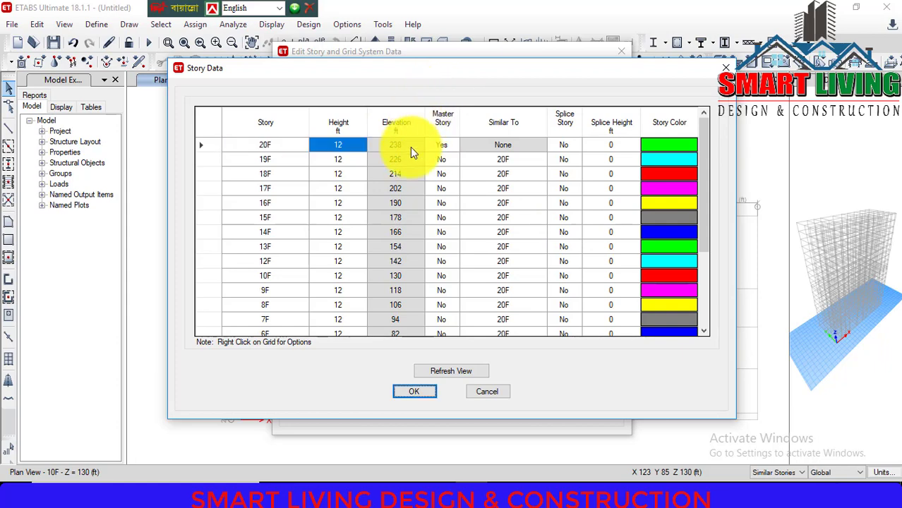
Step: Review the story heights and elevations from the basement up to 20F
{"action": "scroll", "coordinate": [409, 169], "scroll_direction": "down", "scroll_amount": 3}
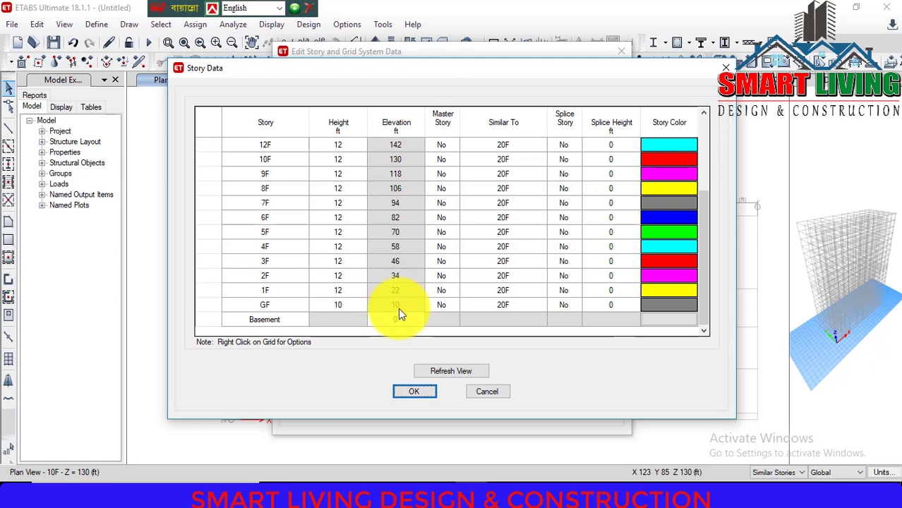
{"action": "scroll", "coordinate": [398, 307], "scroll_direction": "up", "scroll_amount": 3}
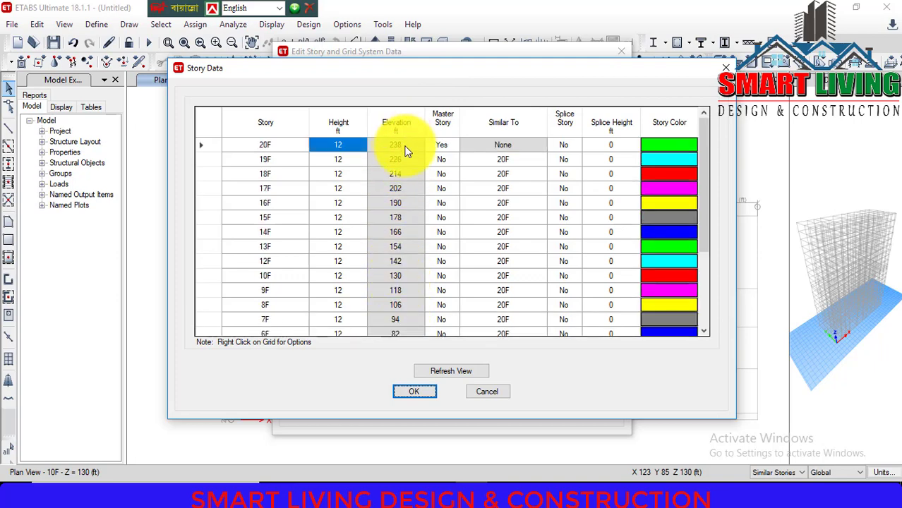
{"action": "key", "text": "F2"}
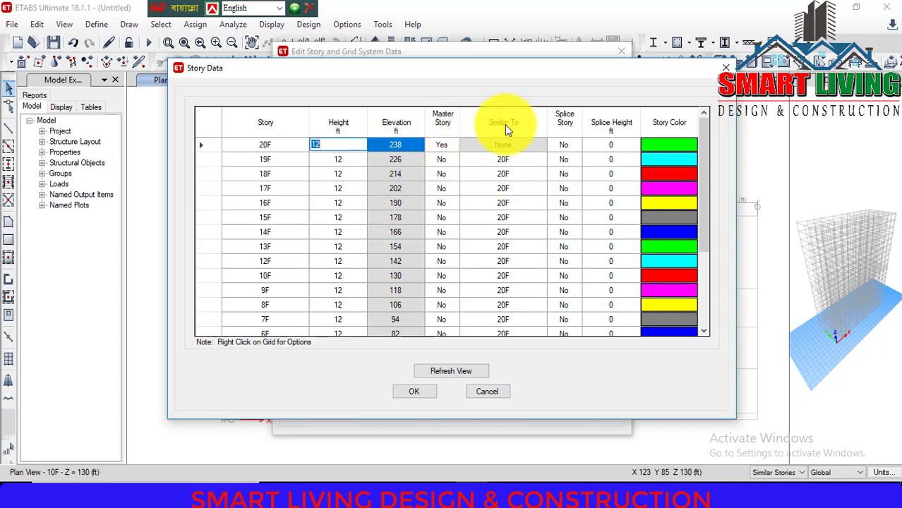
{"action": "scroll", "coordinate": [526, 240], "scroll_direction": "down", "scroll_amount": 3}
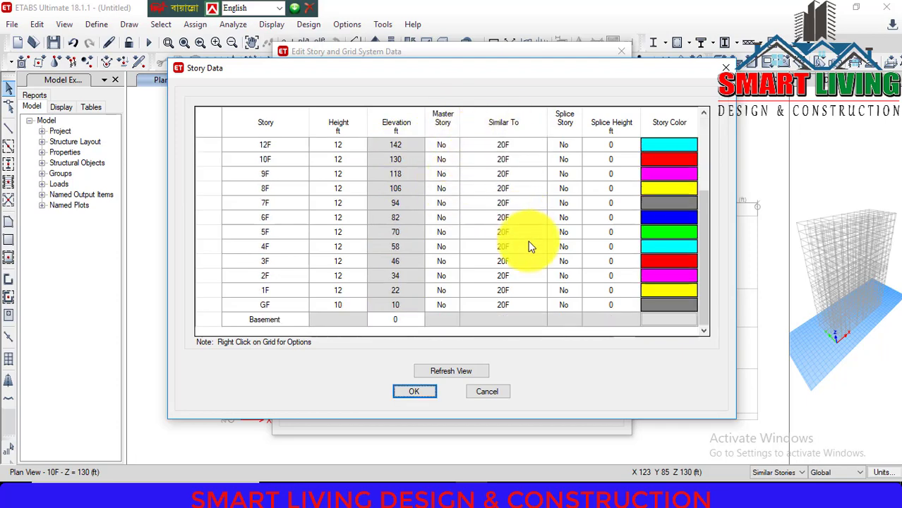
{"action": "scroll", "coordinate": [531, 246], "scroll_direction": "up", "scroll_amount": 3}
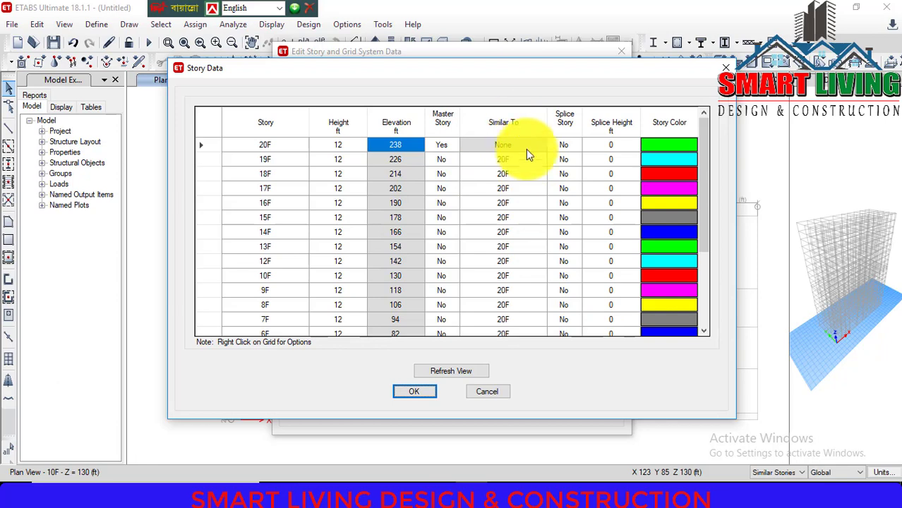
{"action": "scroll", "coordinate": [523, 237], "scroll_direction": "down", "scroll_amount": 3}
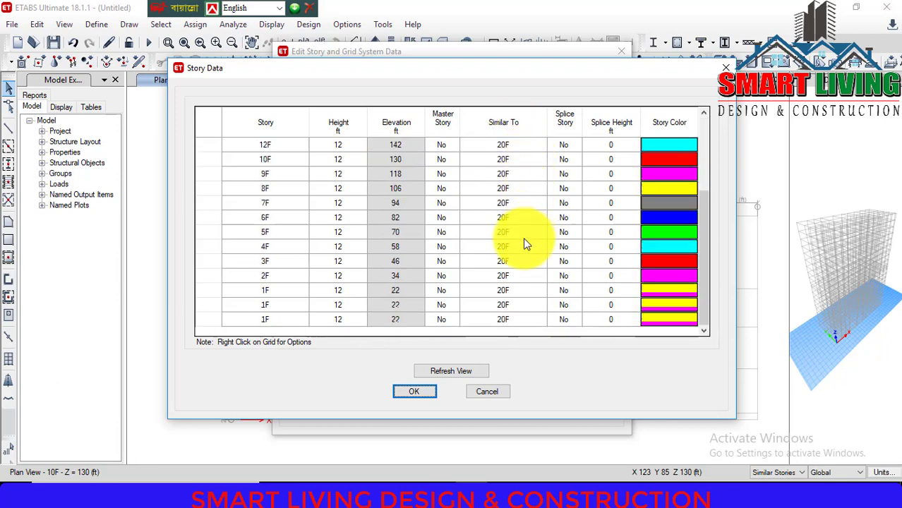
{"action": "scroll", "coordinate": [523, 237], "scroll_direction": "up", "scroll_amount": 3}
Step: Check the available Similar To options for story 19F and review that setting for the other stories
{"action": "left_click", "coordinate": [535, 161]}
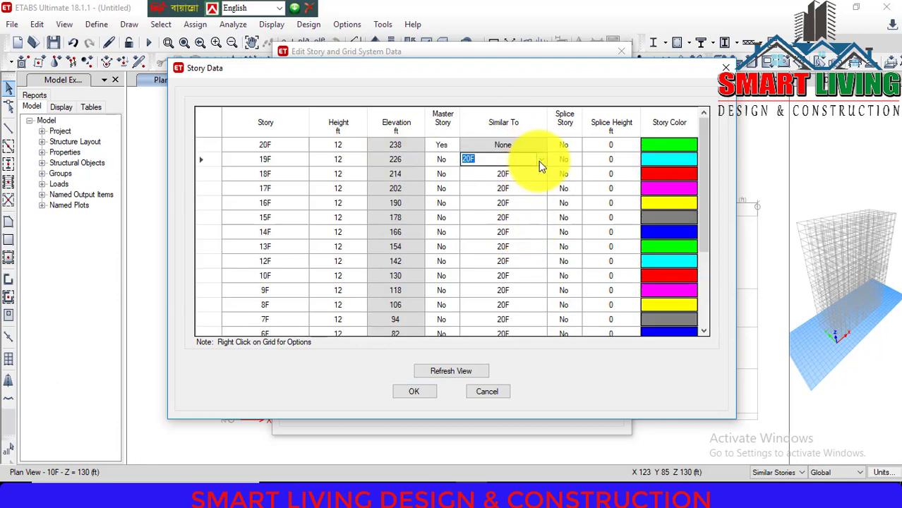
{"action": "left_click", "coordinate": [539, 160]}
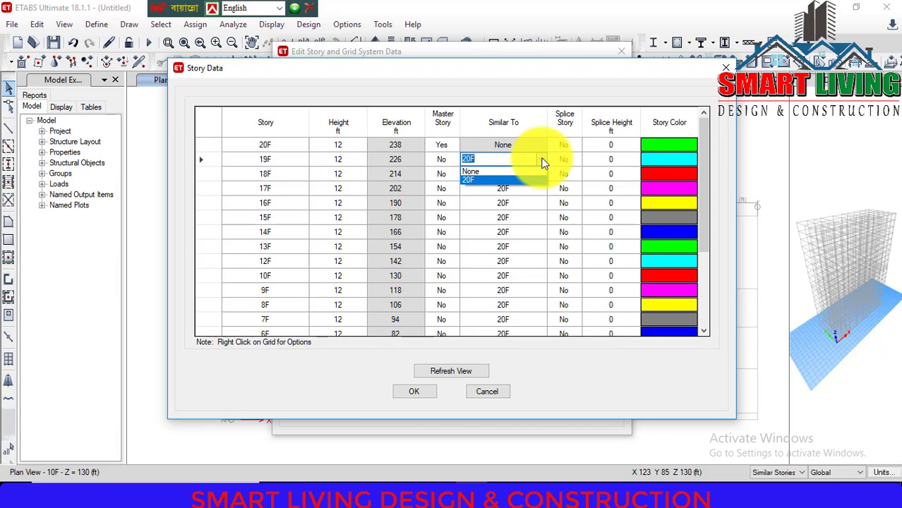
{"action": "left_click", "coordinate": [541, 161]}
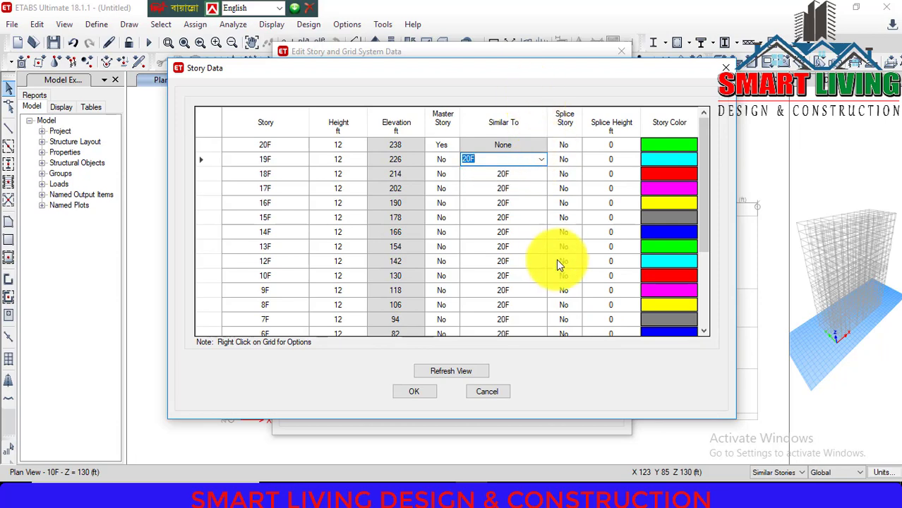
{"action": "scroll", "coordinate": [556, 259], "scroll_direction": "down", "scroll_amount": 3}
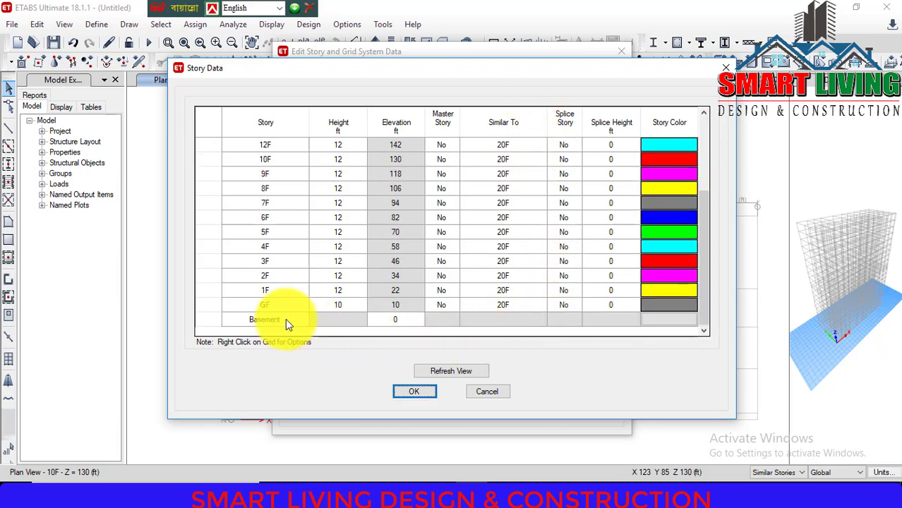
{"action": "scroll", "coordinate": [576, 303], "scroll_direction": "up", "scroll_amount": 3}
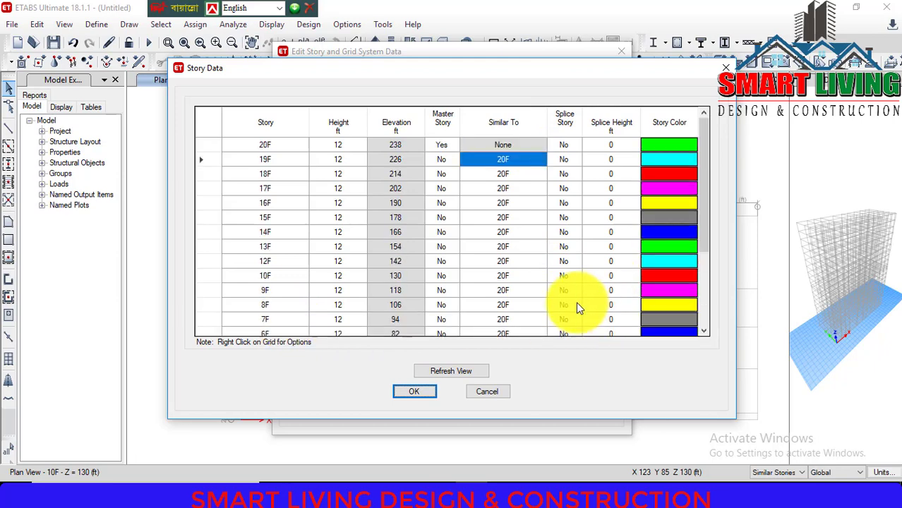
{"action": "scroll", "coordinate": [536, 247], "scroll_direction": "down", "scroll_amount": 3}
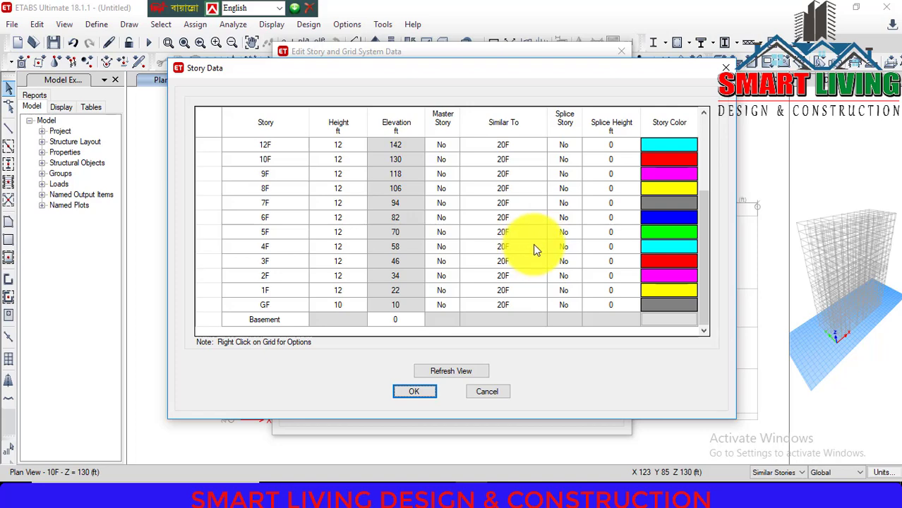
{"action": "scroll", "coordinate": [533, 244], "scroll_direction": "up", "scroll_amount": 3}
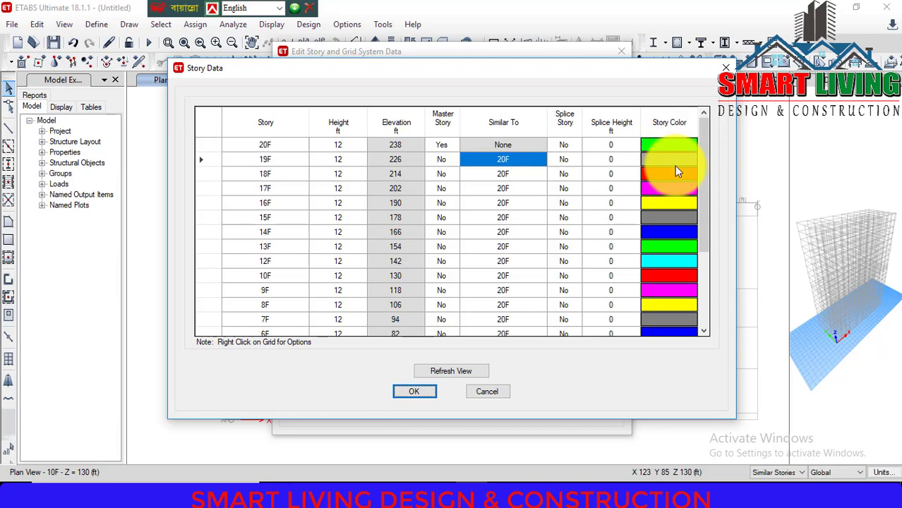
Step: Change the color of story 8F to blue, refresh the view and accept the story and grid data
{"action": "left_click", "coordinate": [662, 306]}
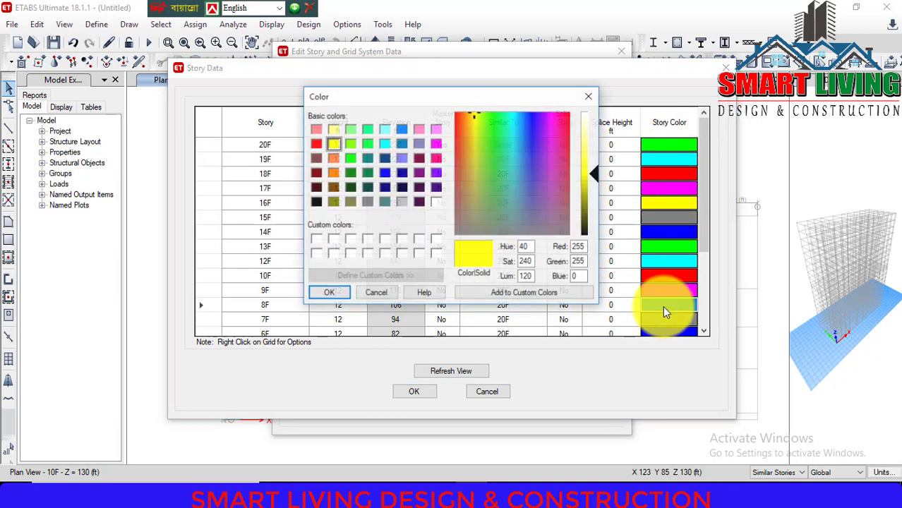
{"action": "left_click", "coordinate": [389, 291]}
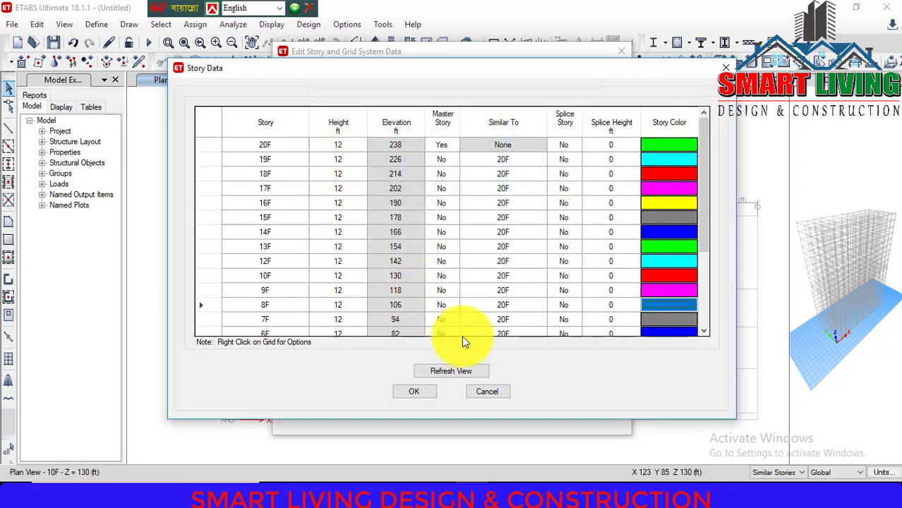
{"action": "left_click", "coordinate": [452, 367]}
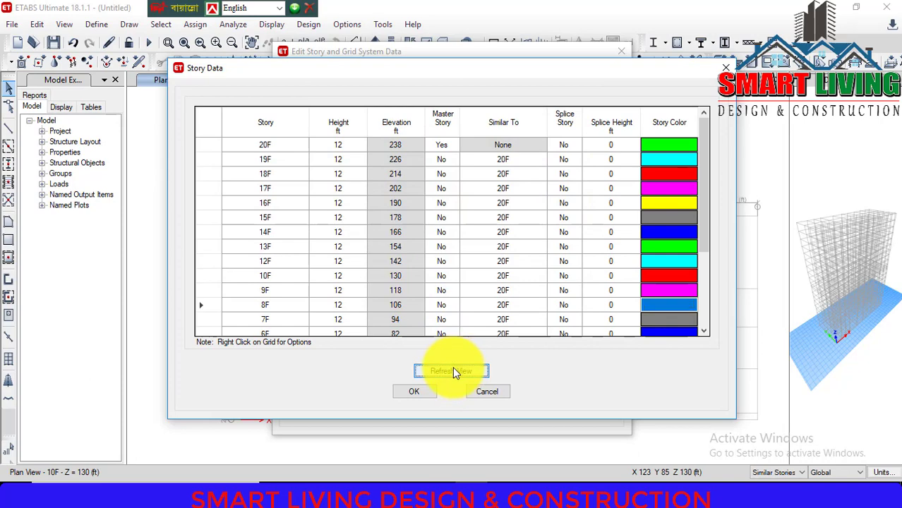
{"action": "left_click", "coordinate": [416, 395]}
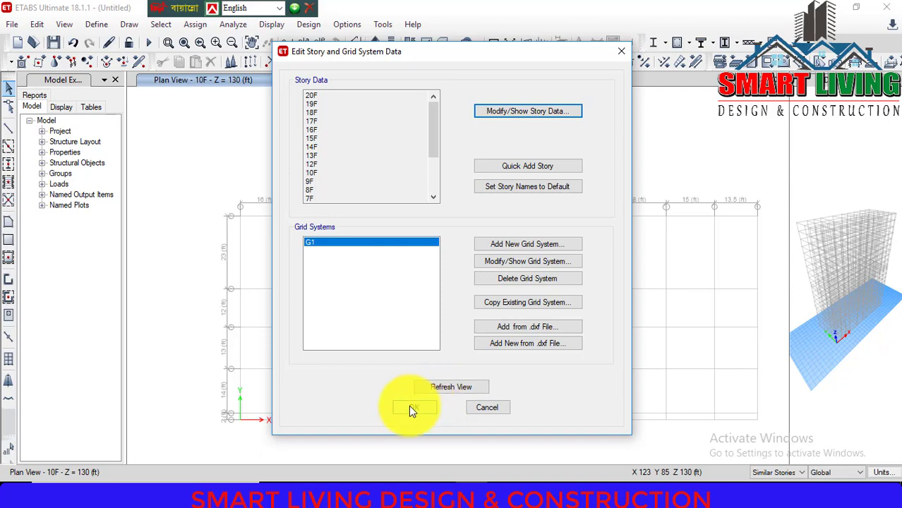
{"action": "left_click", "coordinate": [413, 408]}
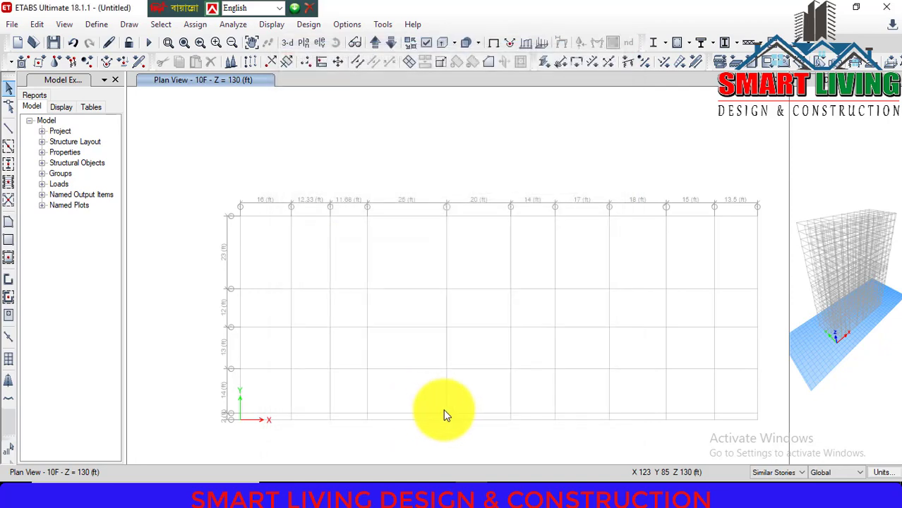
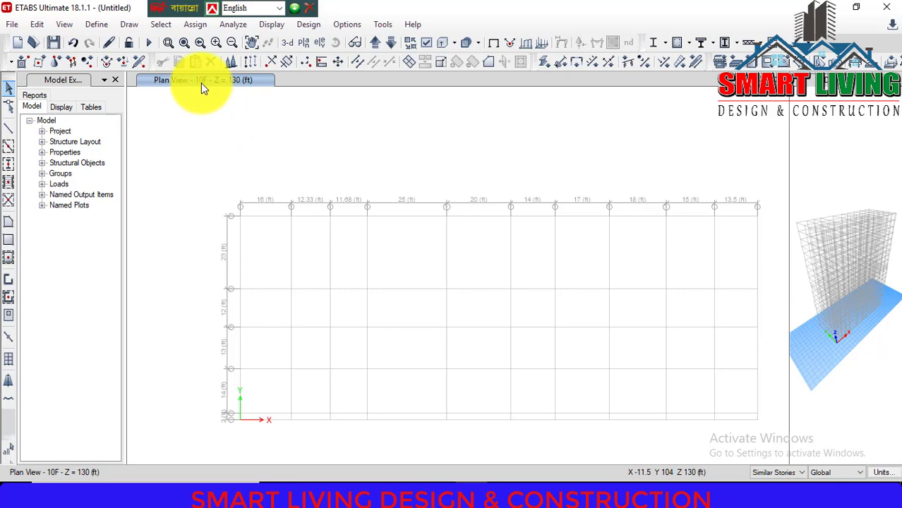
Step: Step the plan view up and down between neighbouring stories, ending at 13F, to check the floor names
{"action": "left_click", "coordinate": [379, 52]}
{"action": "left_click", "coordinate": [379, 52]}
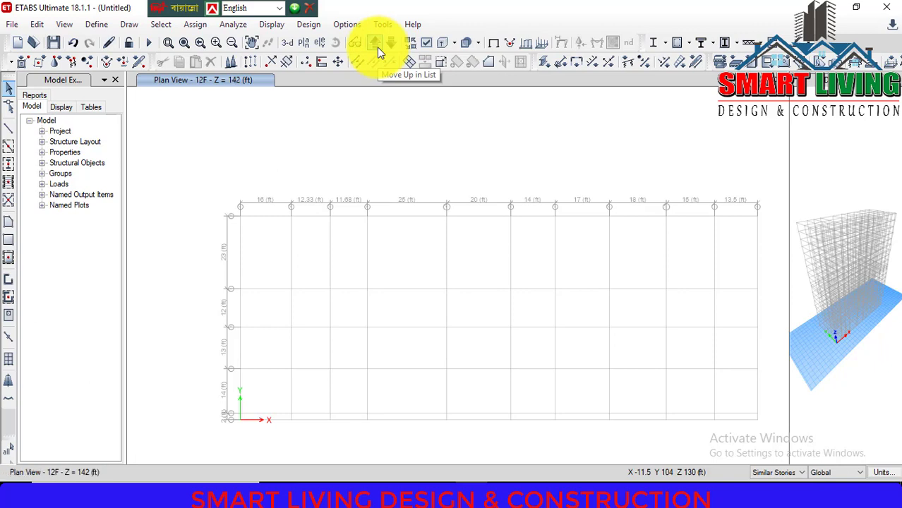
{"action": "left_click", "coordinate": [392, 49]}
{"action": "left_click", "coordinate": [393, 50]}
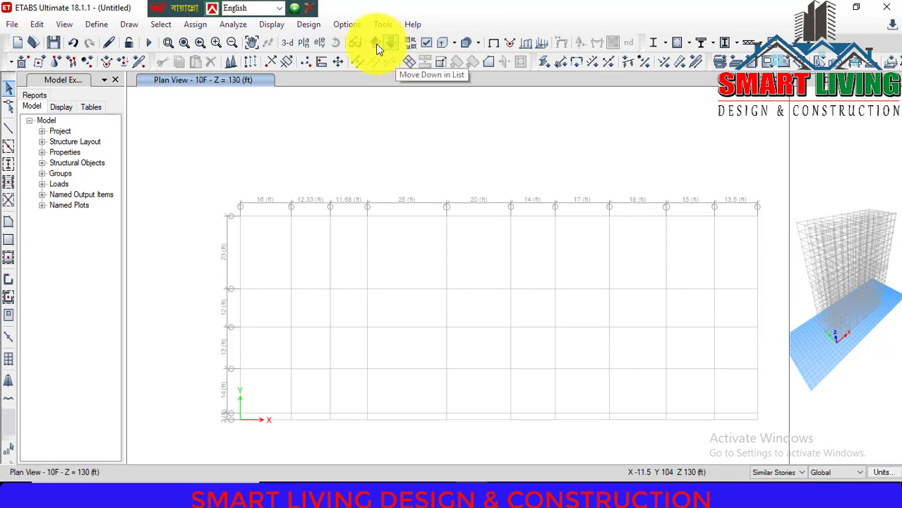
{"action": "left_click", "coordinate": [375, 44]}
{"action": "left_click", "coordinate": [376, 44]}
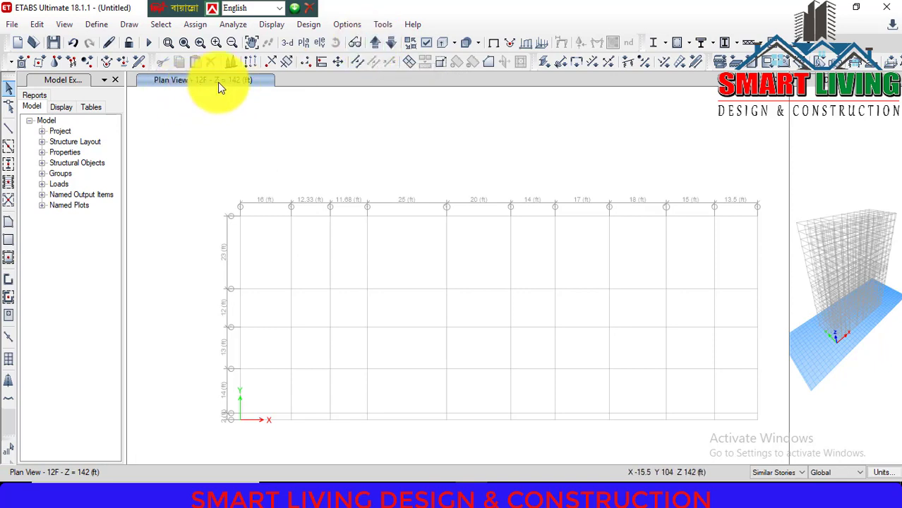
{"action": "left_click", "coordinate": [379, 47]}
Step: Rename the story at elevation 142 ft as 11F and the one at 154 ft as 12F, and accept the story data
{"action": "right_click", "coordinate": [354, 124]}
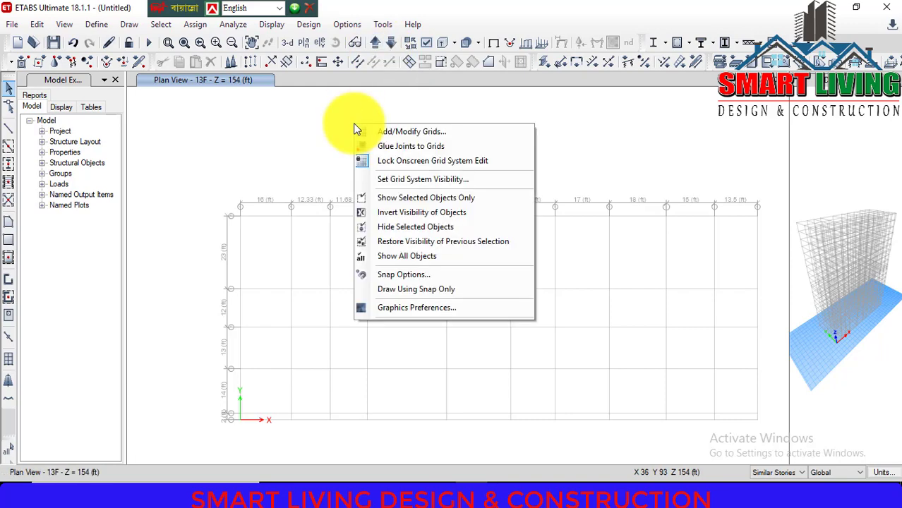
{"action": "left_click", "coordinate": [412, 132]}
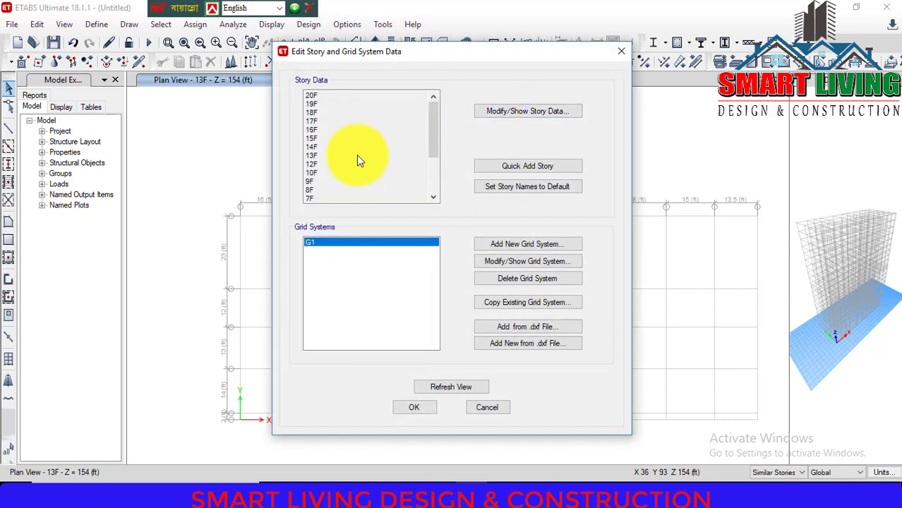
{"action": "left_click", "coordinate": [491, 114]}
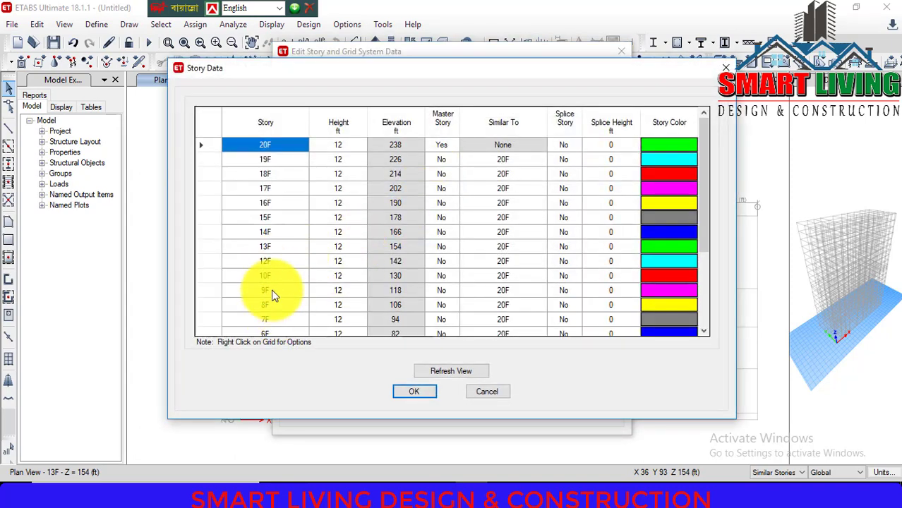
{"action": "left_click", "coordinate": [269, 262]}
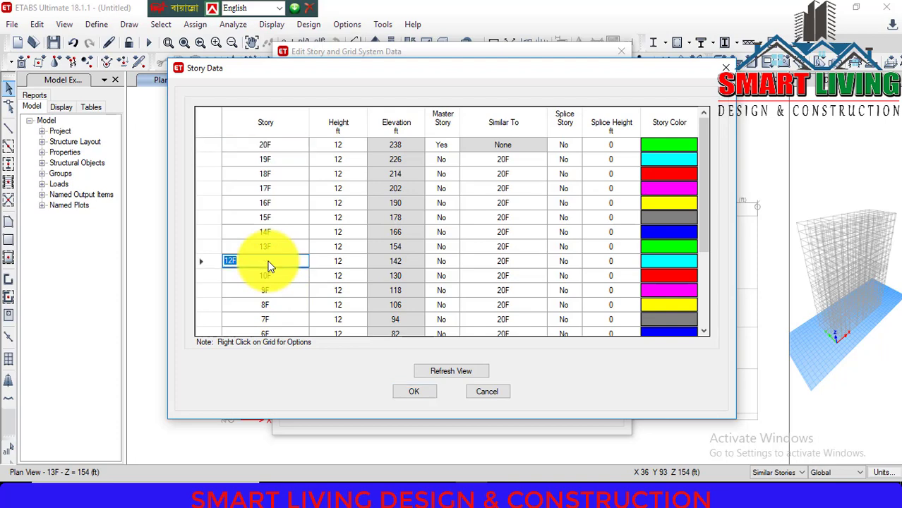
{"action": "type", "text": "11"}
{"action": "left_click", "coordinate": [292, 243]}
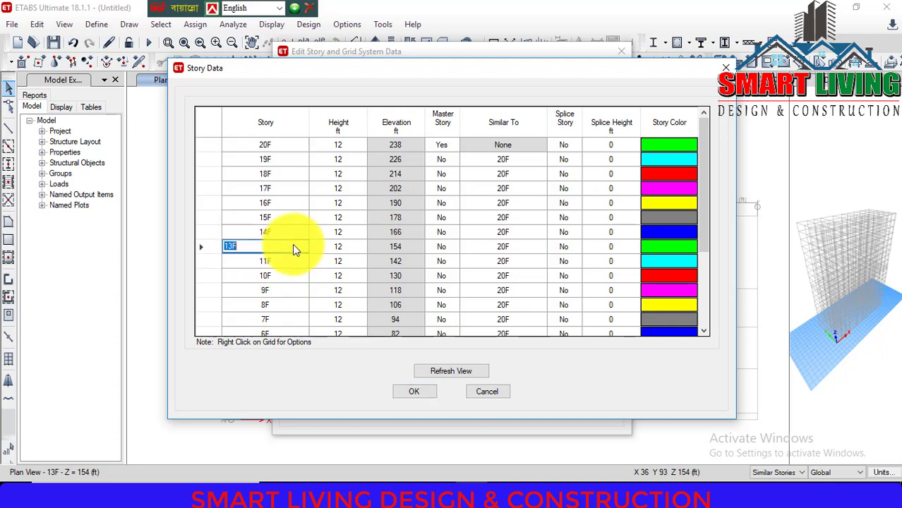
{"action": "type", "text": "12F"}
{"action": "left_click", "coordinate": [443, 372]}
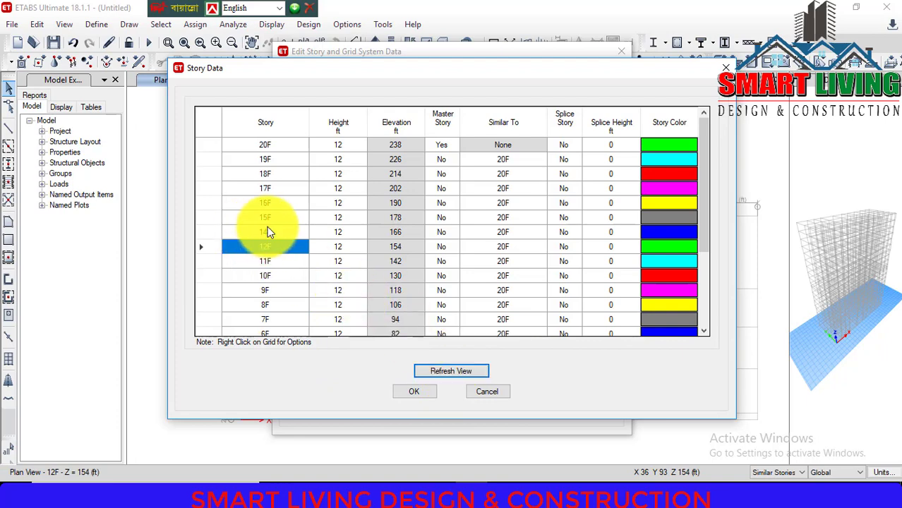
{"action": "left_click", "coordinate": [427, 392]}
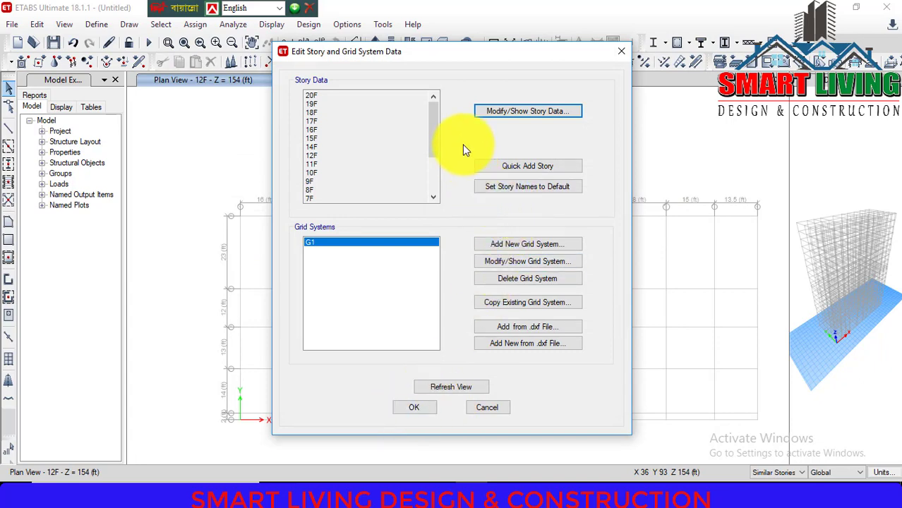
Step: Quick-add a story above 20F
{"action": "left_click", "coordinate": [493, 166]}
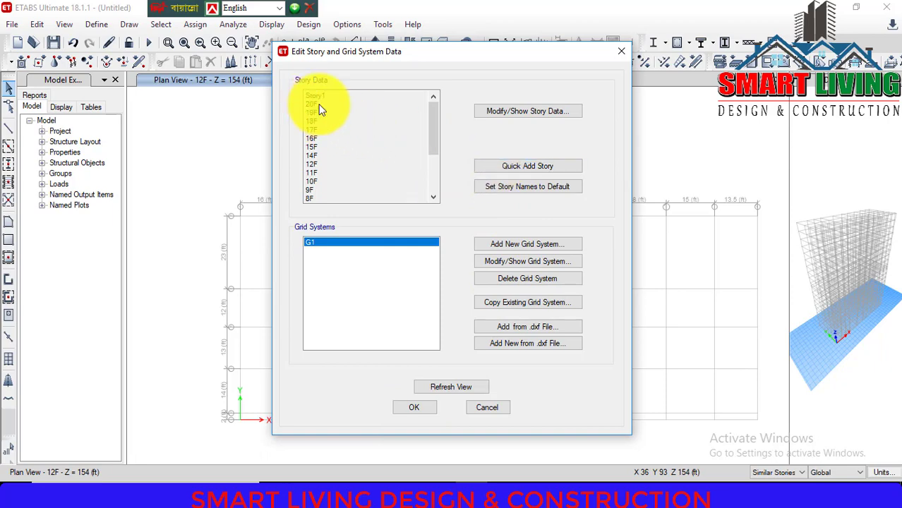
Step: Quick-add seven more stories above Story1 in the story list
{"action": "left_click", "coordinate": [499, 170]}
{"action": "left_click", "coordinate": [499, 169]}
{"action": "left_click", "coordinate": [498, 169]}
{"action": "left_click", "coordinate": [499, 169]}
{"action": "left_click", "coordinate": [499, 169]}
{"action": "left_click", "coordinate": [499, 169]}
{"action": "left_click", "coordinate": [498, 170]}
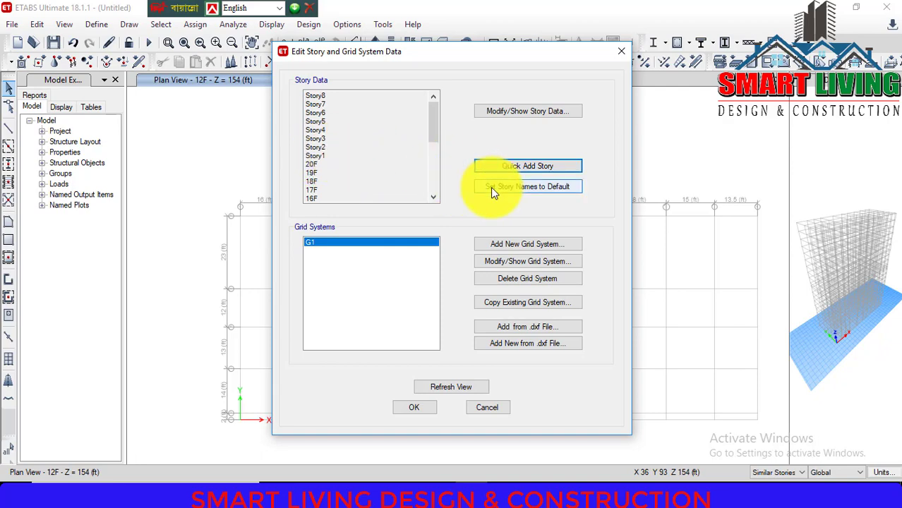
Step: Set all story names to default and accept the story and grid data
{"action": "left_click", "coordinate": [492, 189]}
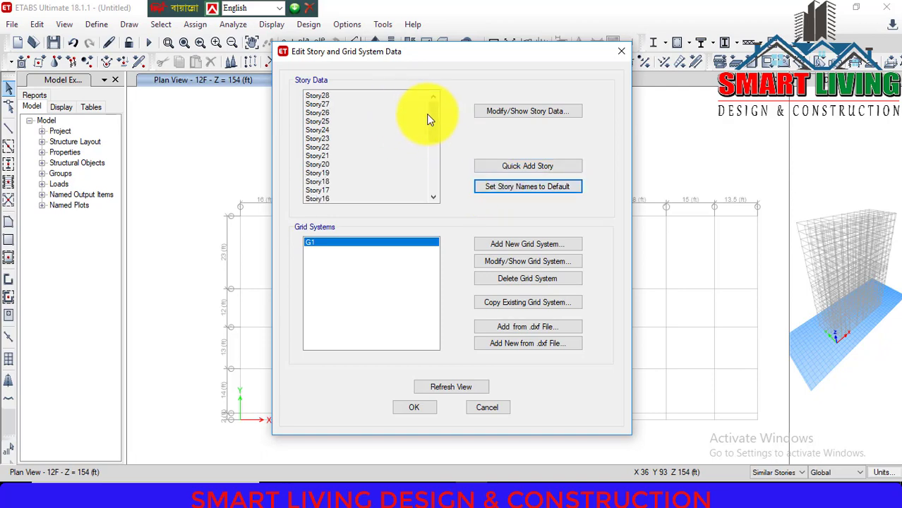
{"action": "left_click_drag", "start_coordinate": [434, 120], "coordinate": [448, 89]}
{"action": "left_click", "coordinate": [491, 189]}
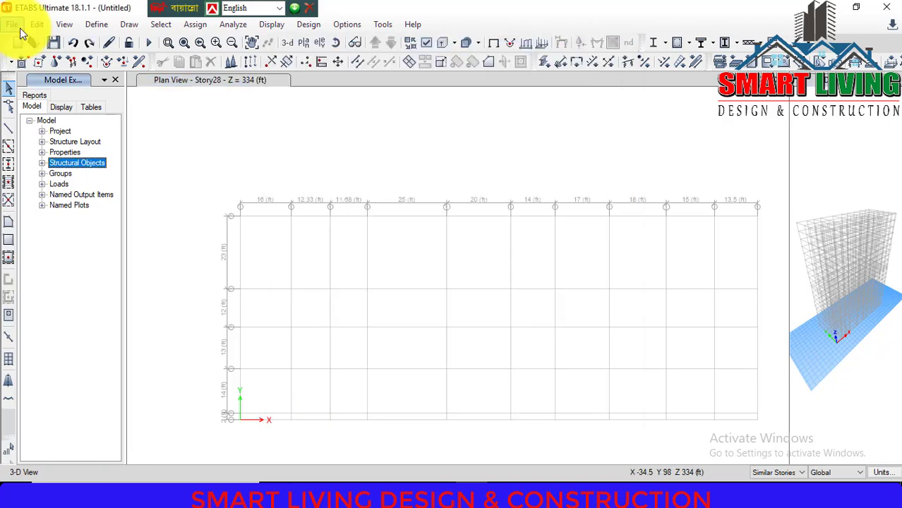
Step: Save the model under the file name Etabs Lecture 01 in the Image Tower folder
{"action": "left_click", "coordinate": [19, 29]}
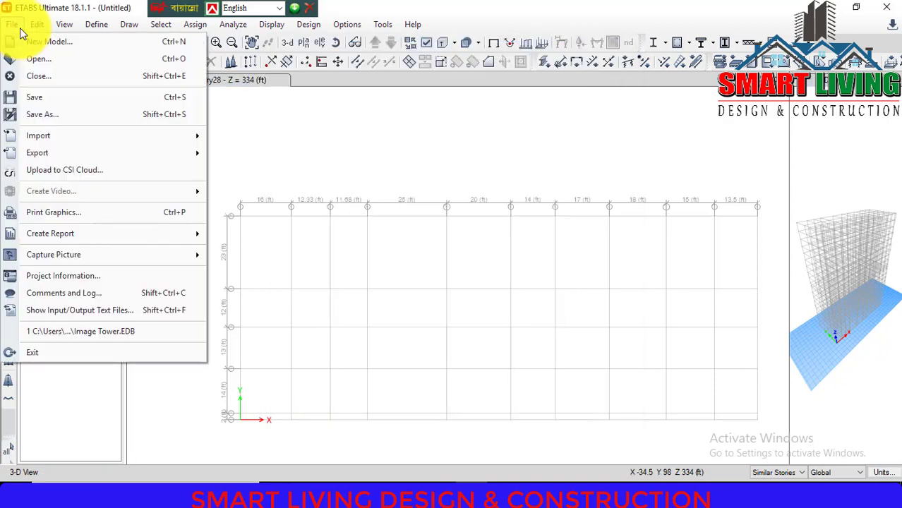
{"action": "left_click", "coordinate": [54, 114]}
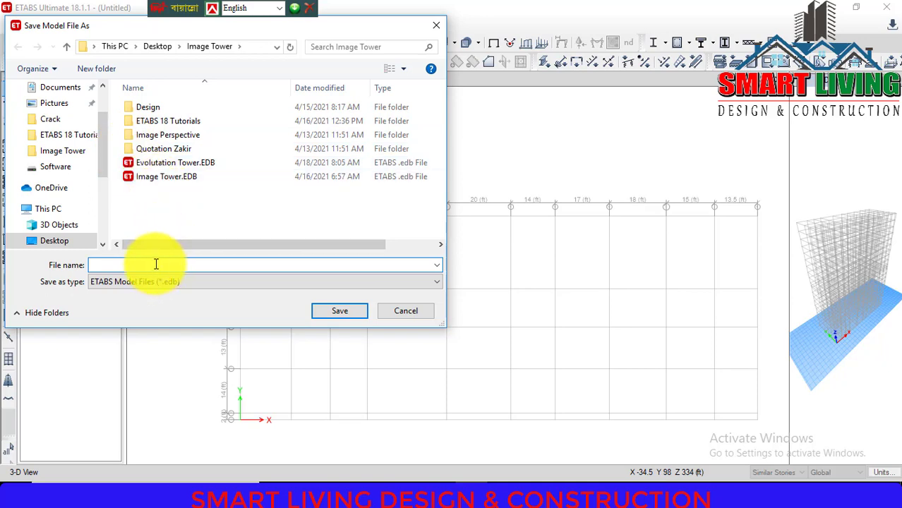
{"action": "type", "text": "E"}
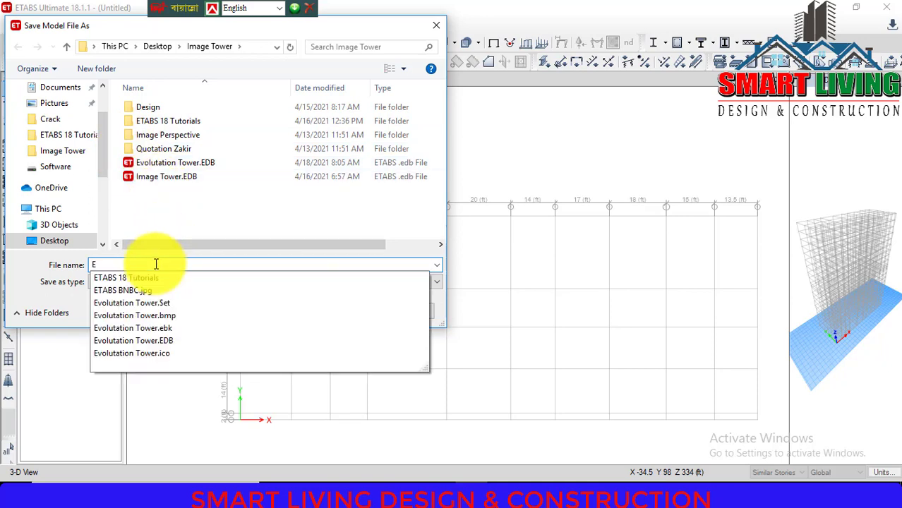
{"action": "type", "text": "tabs"}
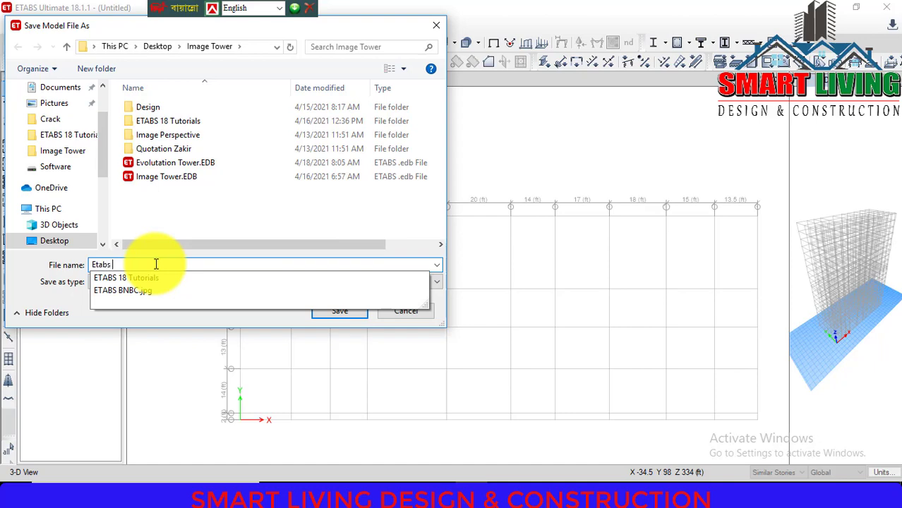
{"action": "type", "text": " Lecture 01"}
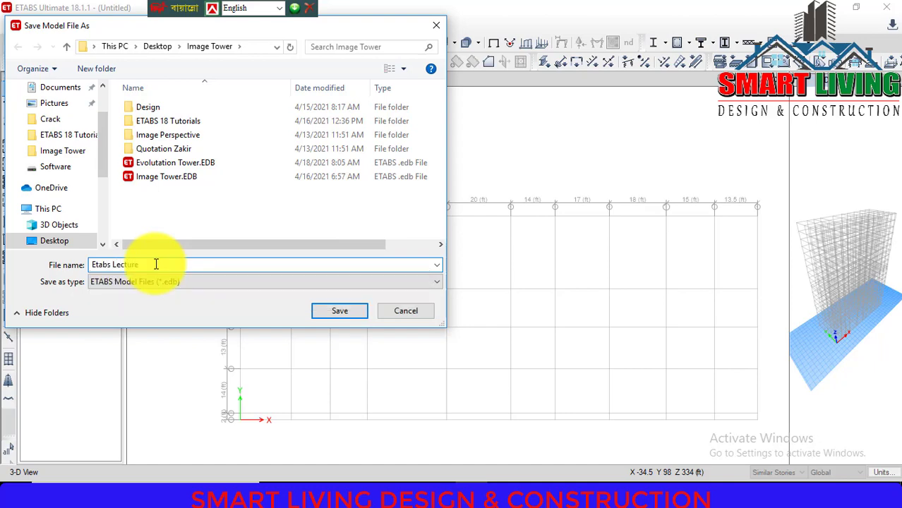
{"action": "left_click", "coordinate": [341, 311]}
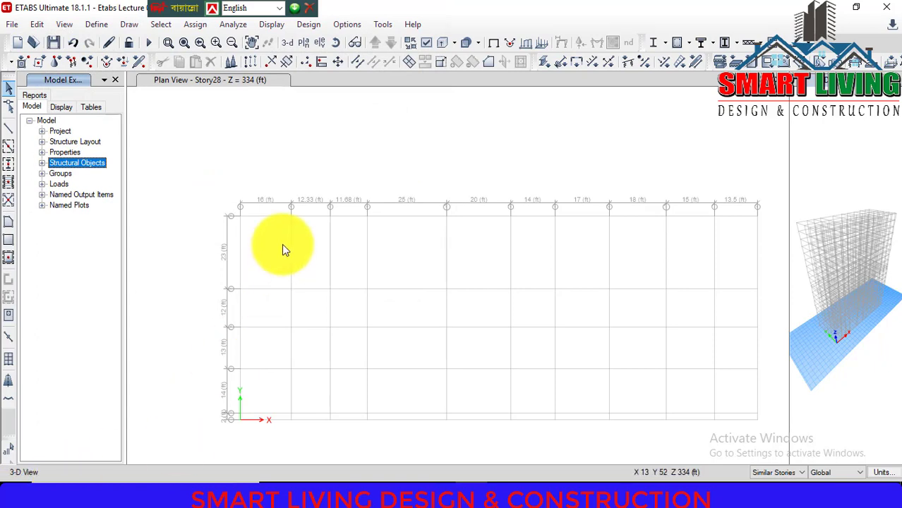
Step: Reopen the story and grid system data and quick-add 12 stories above Story28, up to Story40
{"action": "right_click", "coordinate": [261, 168]}
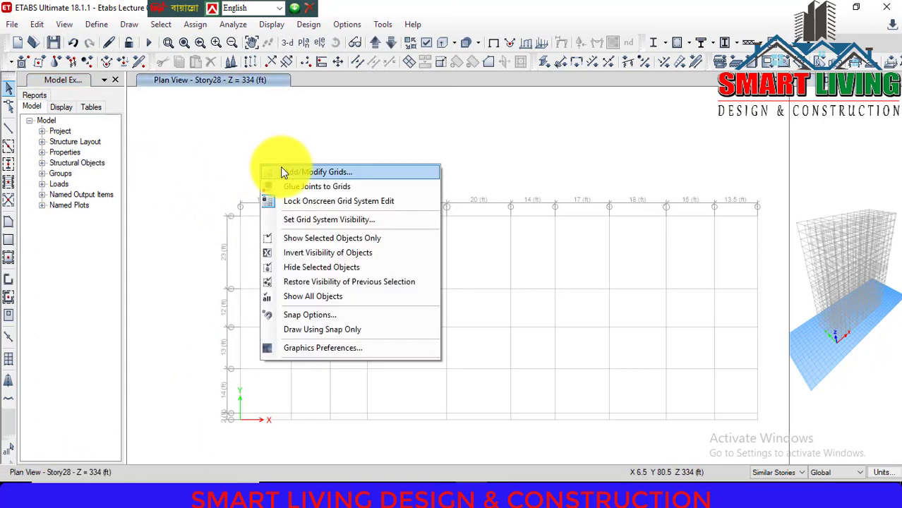
{"action": "left_click", "coordinate": [282, 172]}
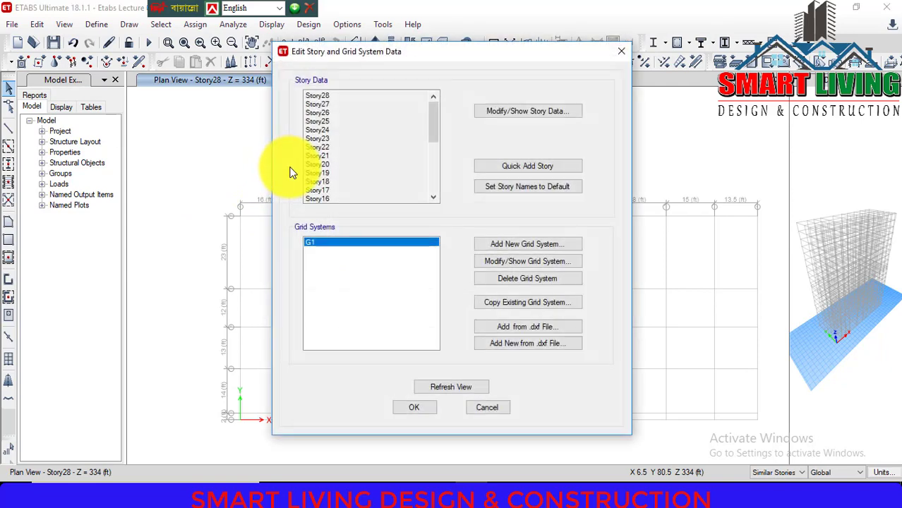
{"action": "left_click_drag", "start_coordinate": [437, 125], "coordinate": [427, 201]}
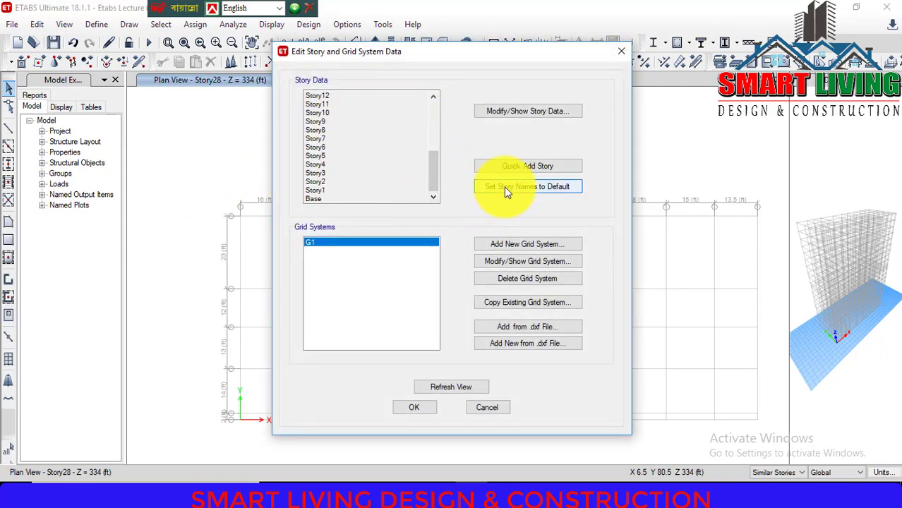
{"action": "left_click_drag", "start_coordinate": [436, 170], "coordinate": [452, 94]}
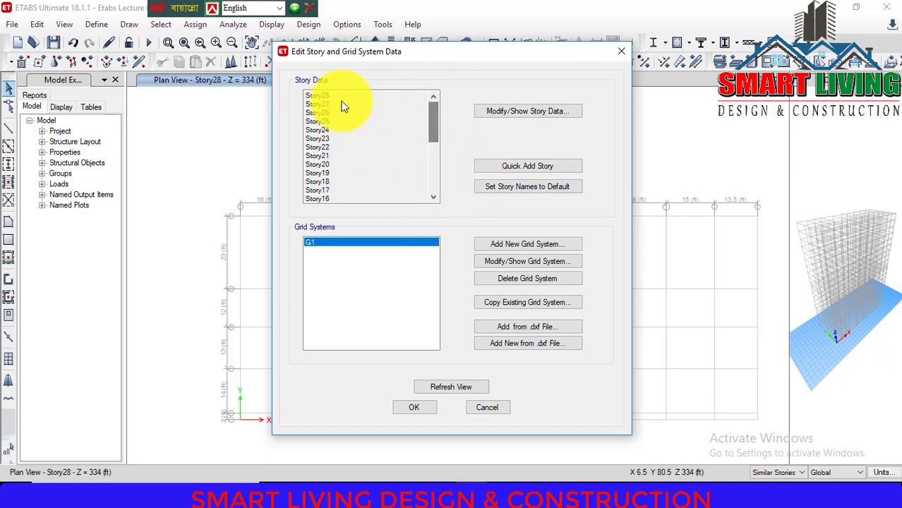
{"action": "left_click", "coordinate": [533, 166]}
{"action": "left_click", "coordinate": [533, 167]}
{"action": "left_click", "coordinate": [533, 166]}
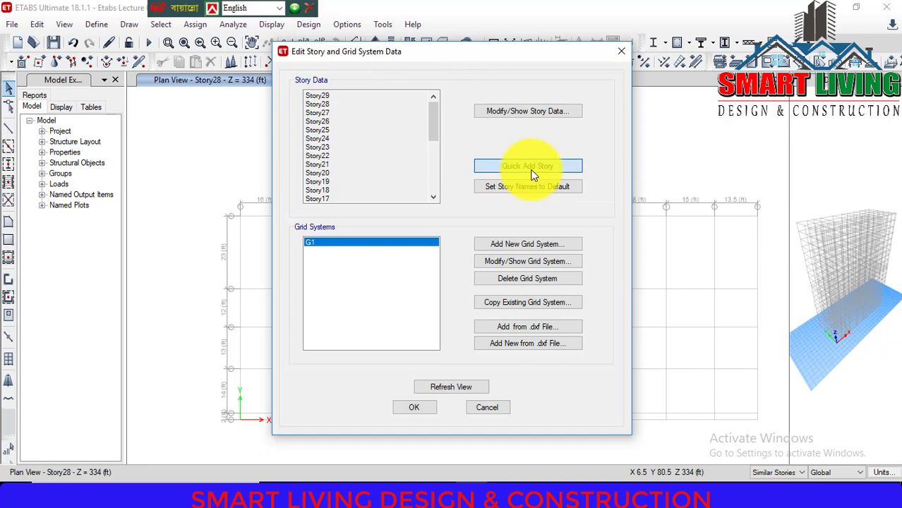
{"action": "left_click", "coordinate": [533, 167]}
{"action": "left_click", "coordinate": [532, 167]}
{"action": "left_click", "coordinate": [532, 170]}
{"action": "left_click", "coordinate": [532, 171]}
{"action": "left_click", "coordinate": [532, 171]}
{"action": "left_click", "coordinate": [532, 171]}
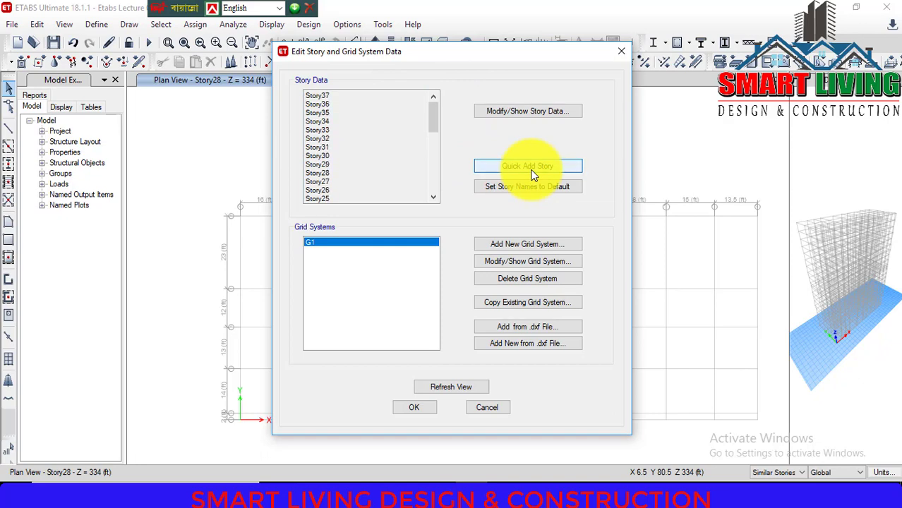
{"action": "left_click", "coordinate": [532, 170]}
{"action": "left_click", "coordinate": [532, 171]}
{"action": "left_click", "coordinate": [532, 171]}
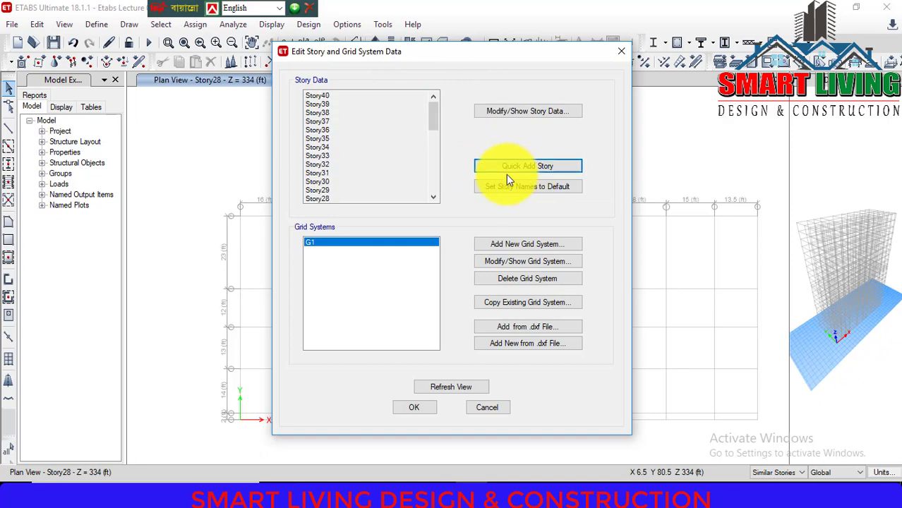
Step: Look through the detailed story data, refresh the view and accept the story and grid data
{"action": "left_click", "coordinate": [529, 114]}
{"action": "scroll", "coordinate": [262, 219], "scroll_direction": "down", "scroll_amount": 9}
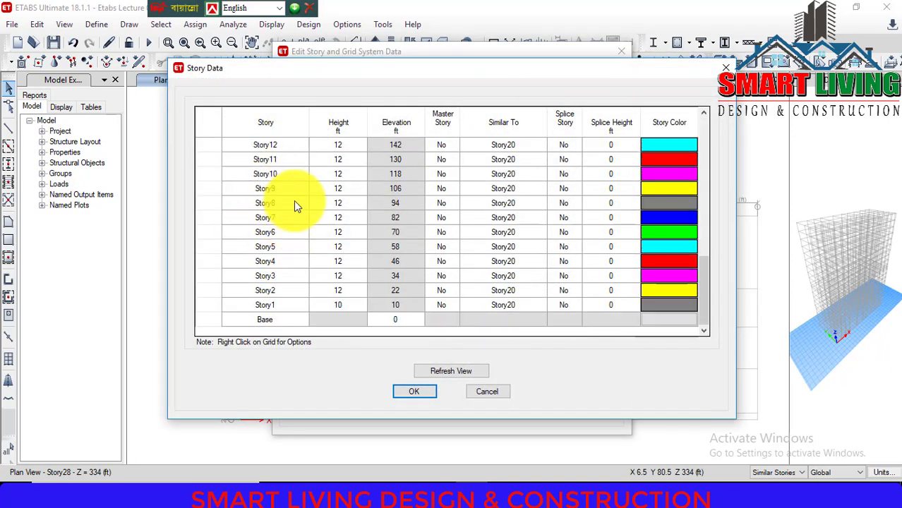
{"action": "scroll", "coordinate": [289, 212], "scroll_direction": "up", "scroll_amount": 9}
{"action": "scroll", "coordinate": [297, 171], "scroll_direction": "down", "scroll_amount": 9}
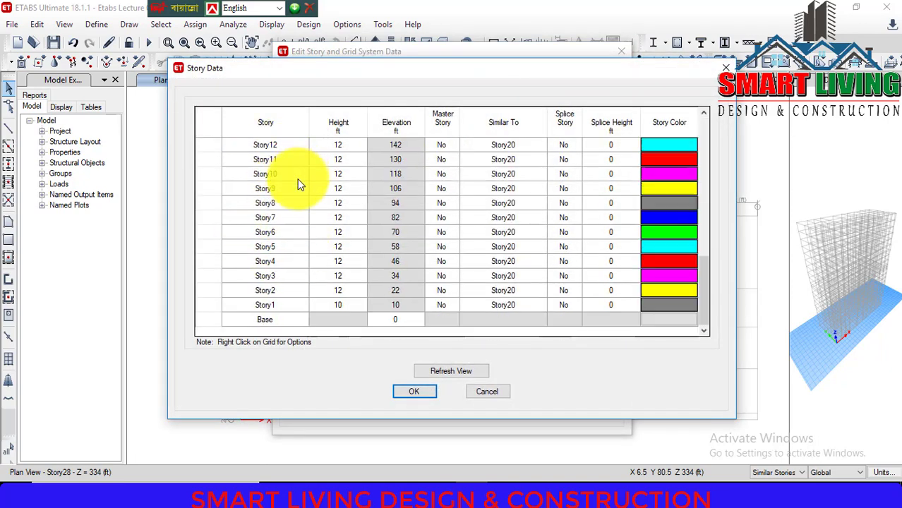
{"action": "left_click", "coordinate": [457, 371]}
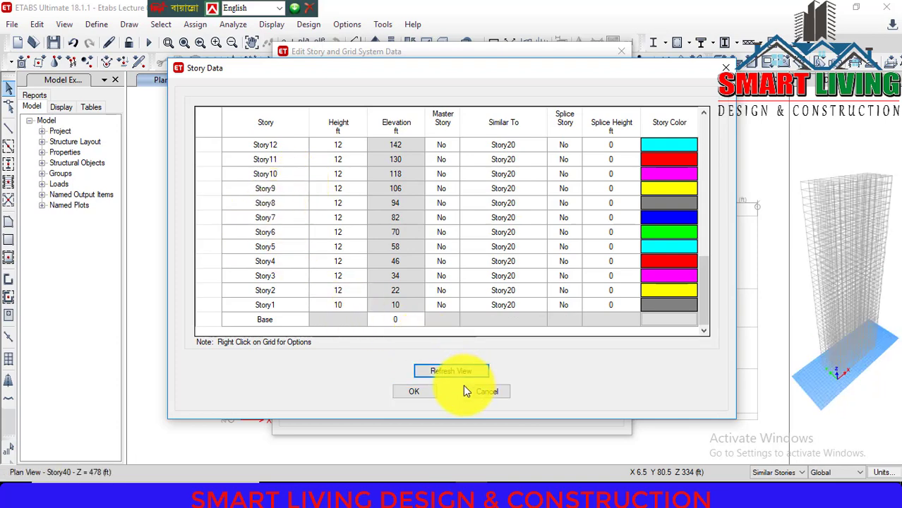
{"action": "left_click", "coordinate": [433, 393]}
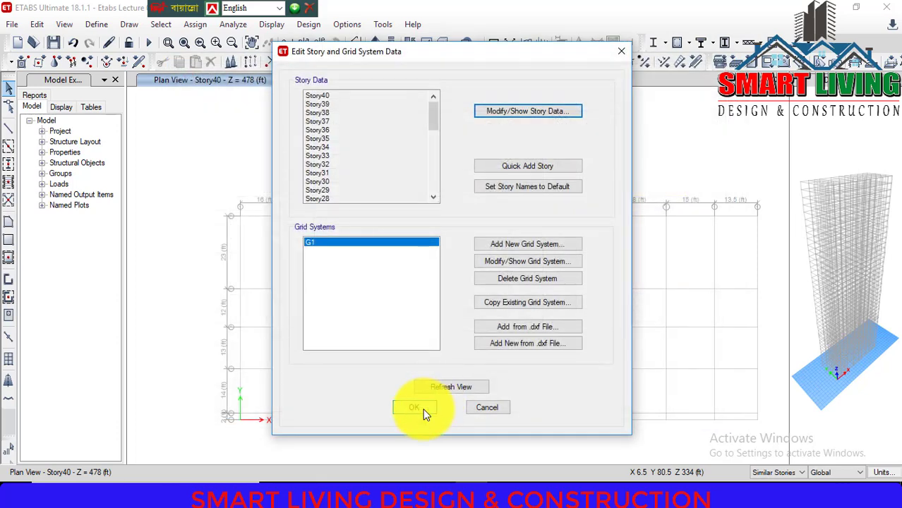
{"action": "left_click", "coordinate": [423, 410]}
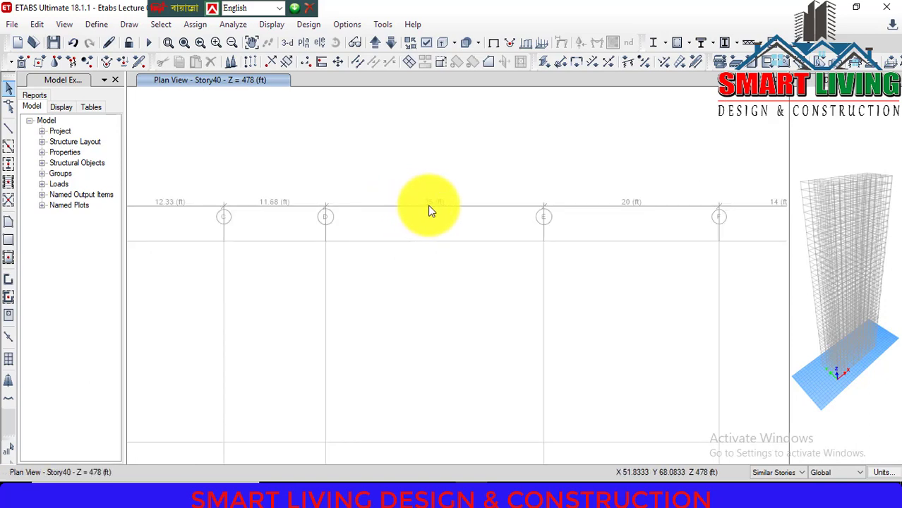
Step: Open the Edit Stories and Grid Systems command to view its data, and close it without changes
{"action": "right_click", "coordinate": [422, 146]}
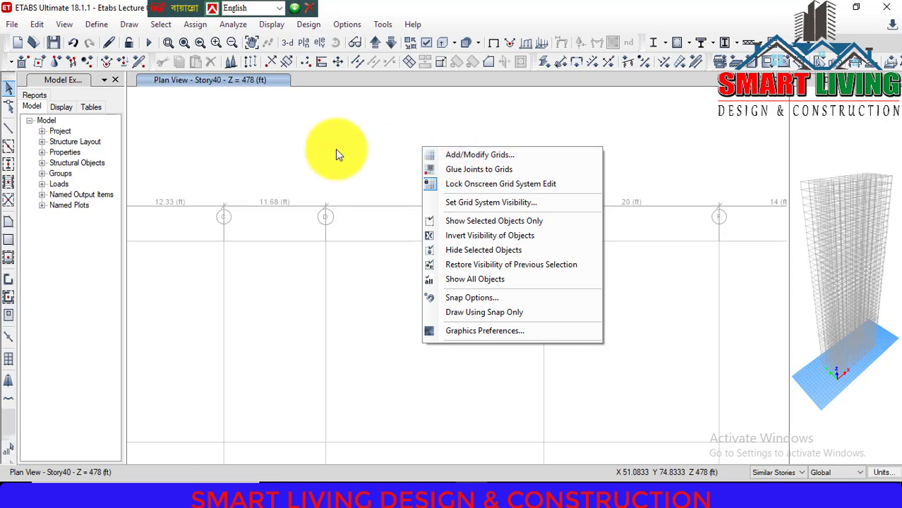
{"action": "key", "text": "Escape"}
{"action": "left_click", "coordinate": [37, 24]}
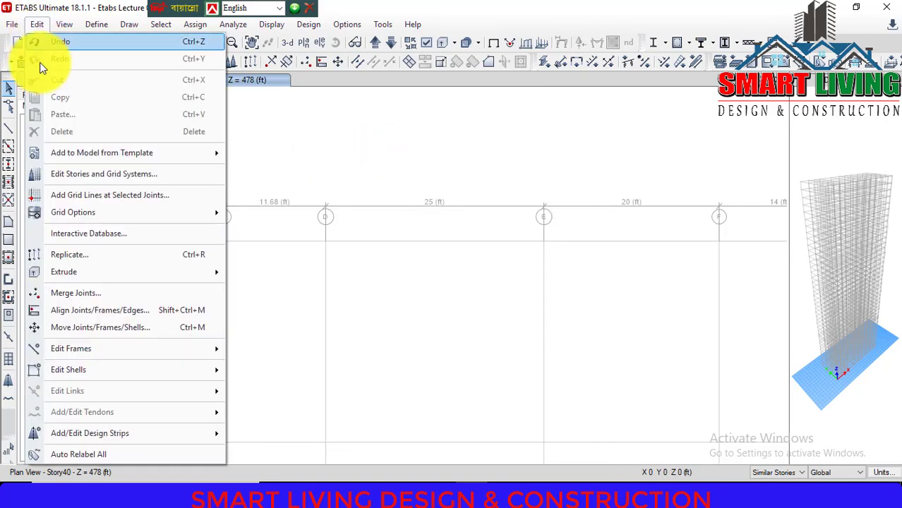
{"action": "mouse_move", "coordinate": [99, 159]}
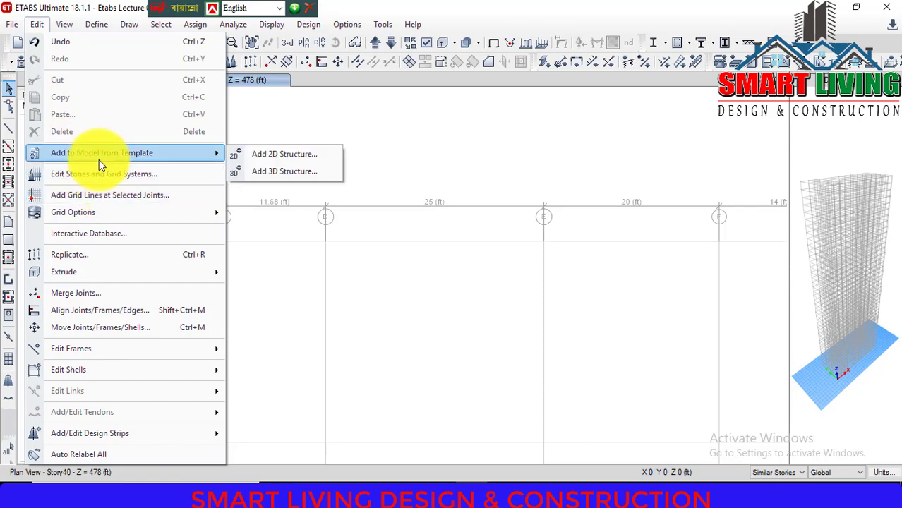
{"action": "left_click", "coordinate": [97, 175]}
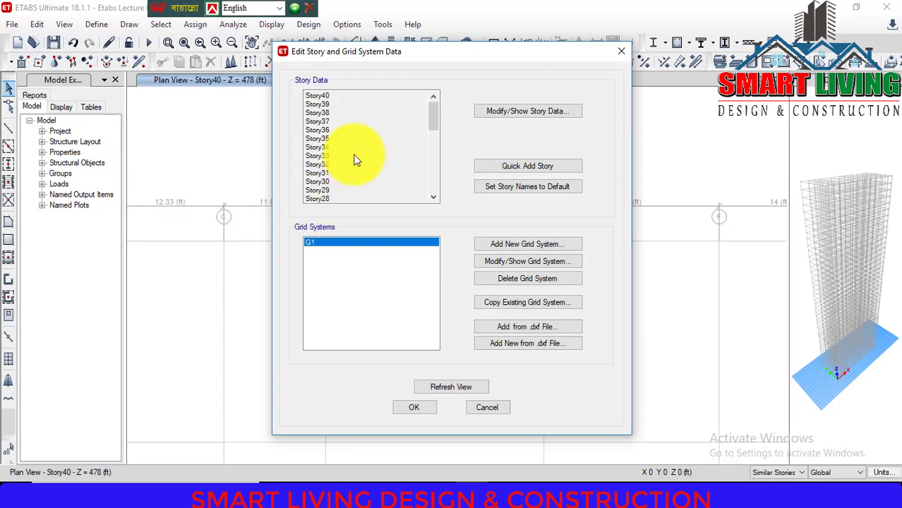
{"action": "left_click", "coordinate": [619, 55]}
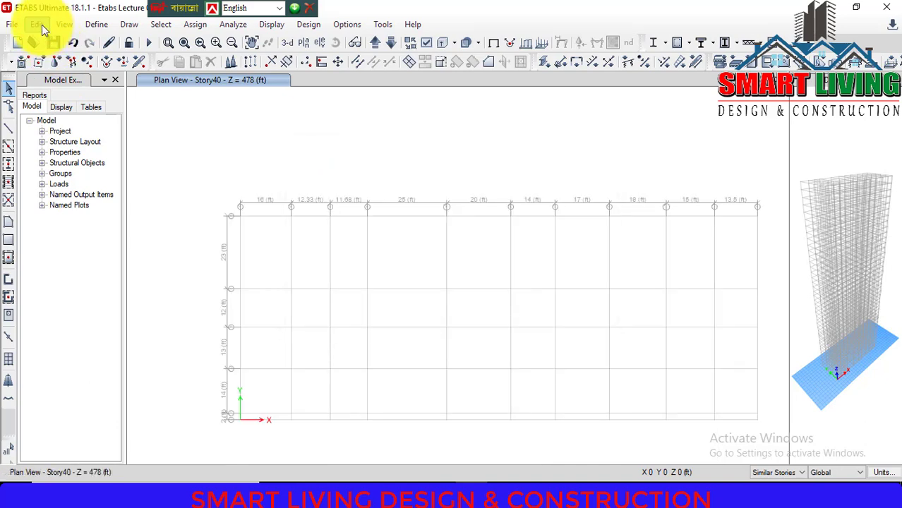
{"action": "left_click", "coordinate": [41, 25]}
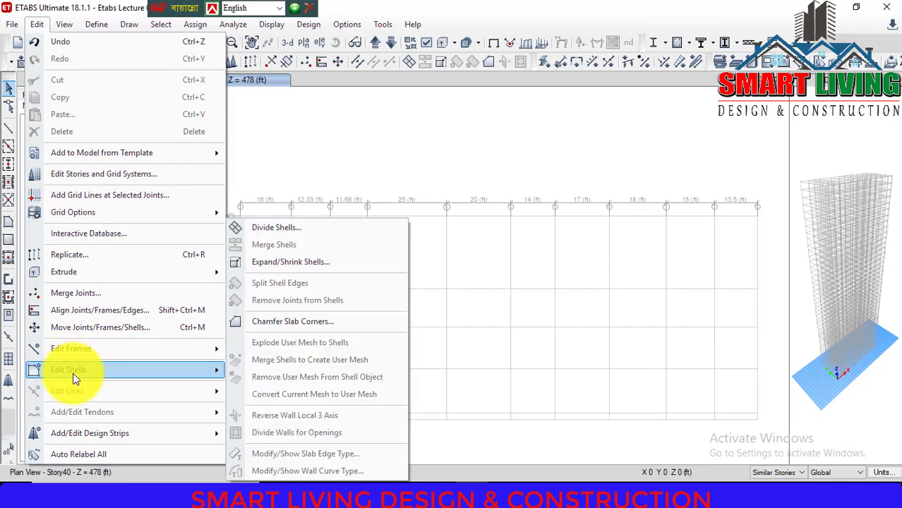
{"action": "left_click", "coordinate": [409, 129]}
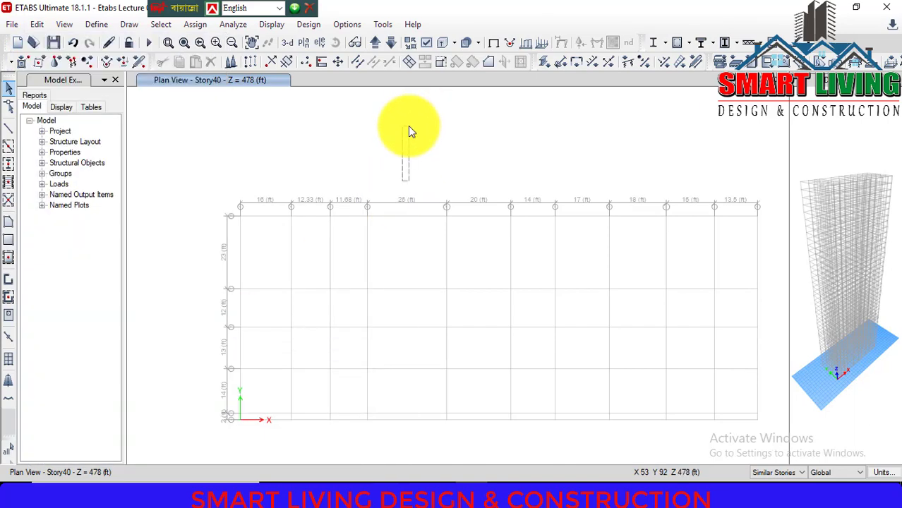
Step: Reopen the detailed story data from the plan view's grid editing command and look through the stories below Story40
{"action": "right_click", "coordinate": [408, 127]}
{"action": "left_click", "coordinate": [438, 139]}
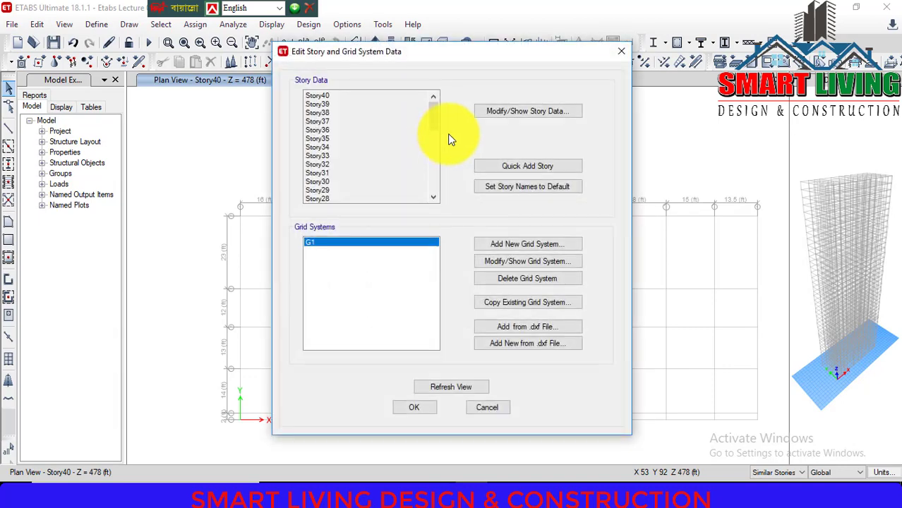
{"action": "left_click", "coordinate": [516, 112]}
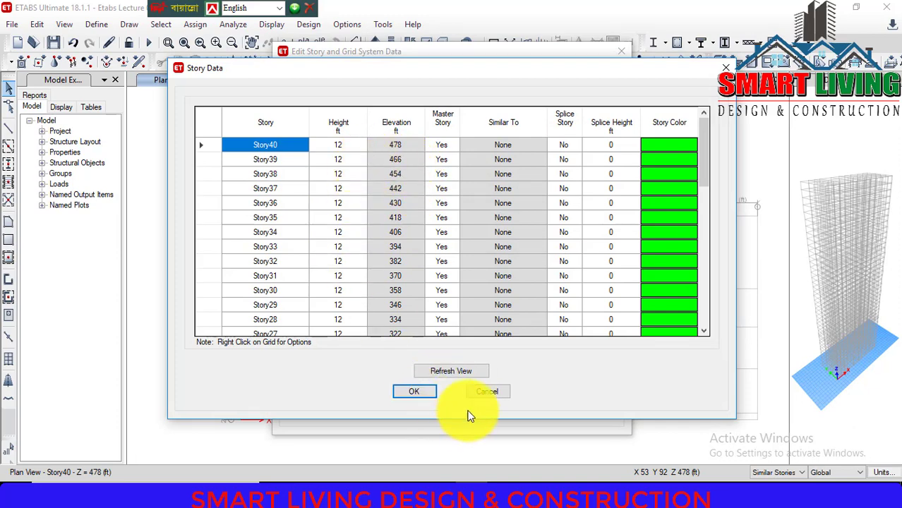
{"action": "scroll", "coordinate": [327, 222], "scroll_direction": "down", "scroll_amount": 9}
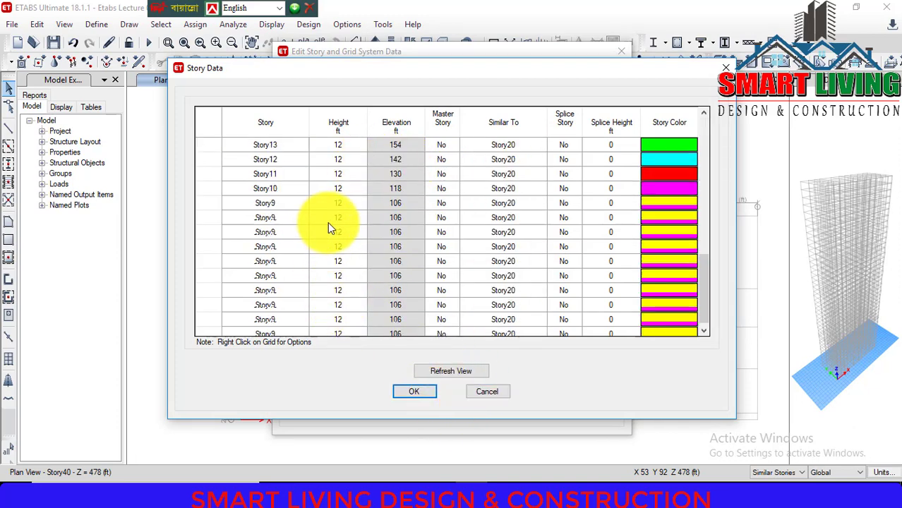
Step: Review the story data down to the Base level and leave the story and grid dialogs without changes
{"action": "scroll", "coordinate": [328, 223], "scroll_direction": "down", "scroll_amount": 1}
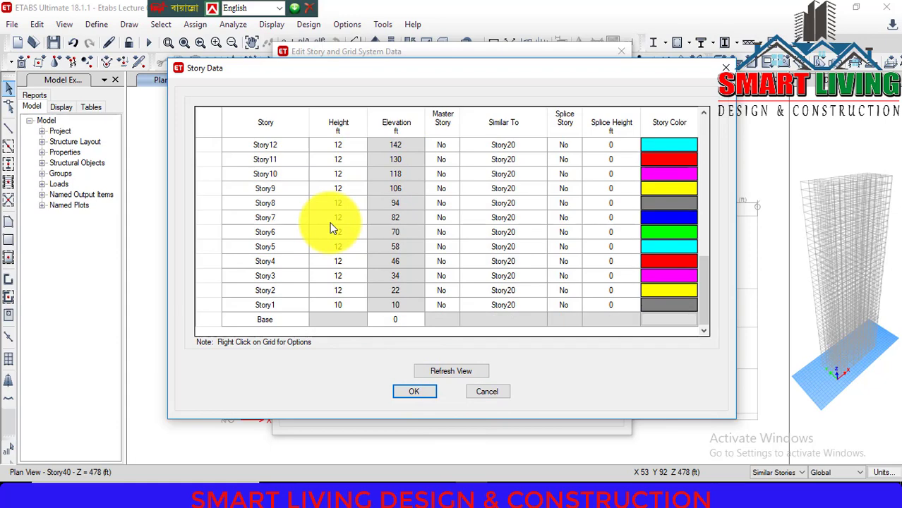
{"action": "left_click", "coordinate": [480, 392]}
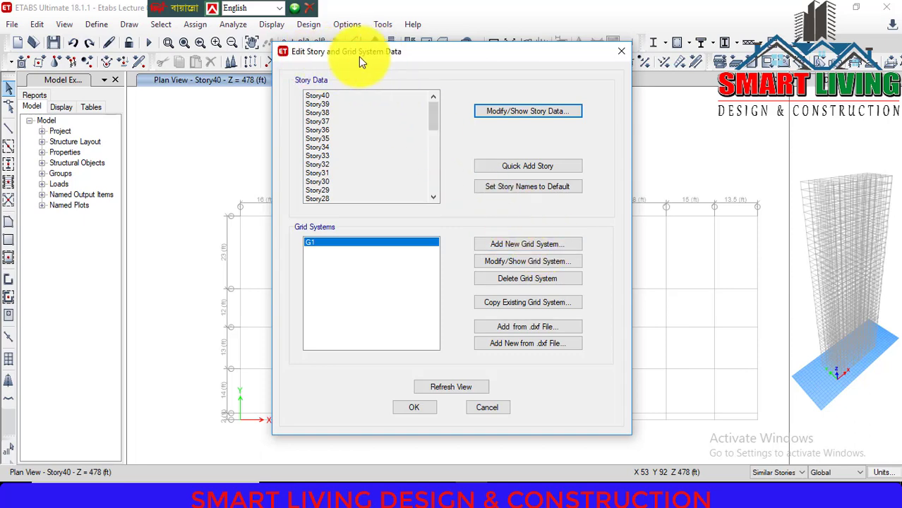
{"action": "left_click", "coordinate": [522, 111]}
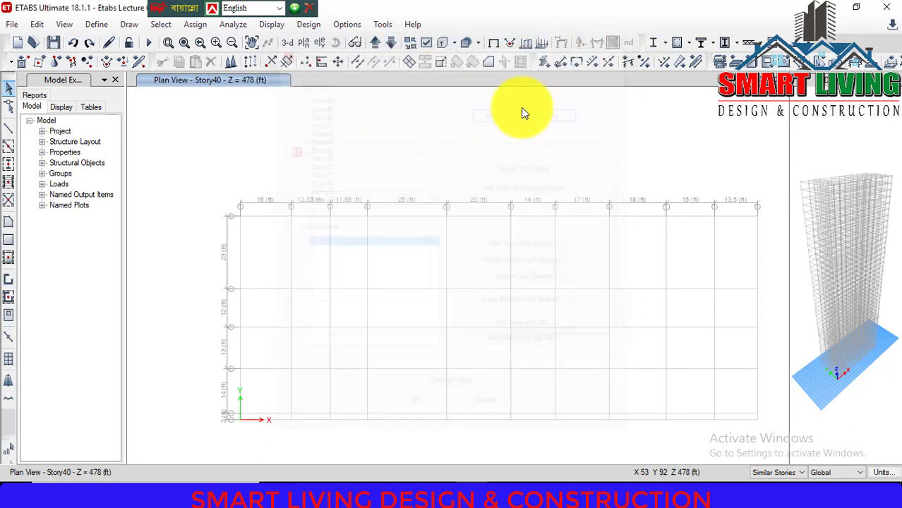
{"action": "right_click", "coordinate": [449, 132]}
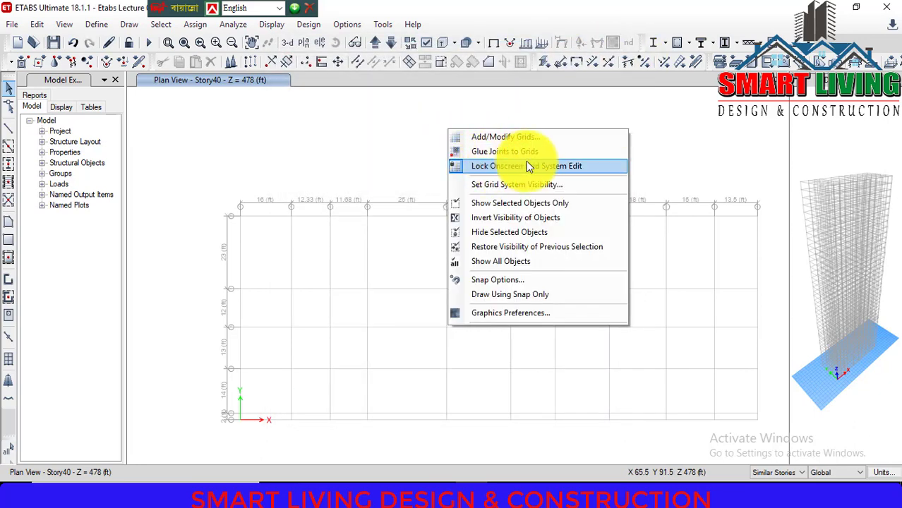
{"action": "left_click", "coordinate": [347, 145]}
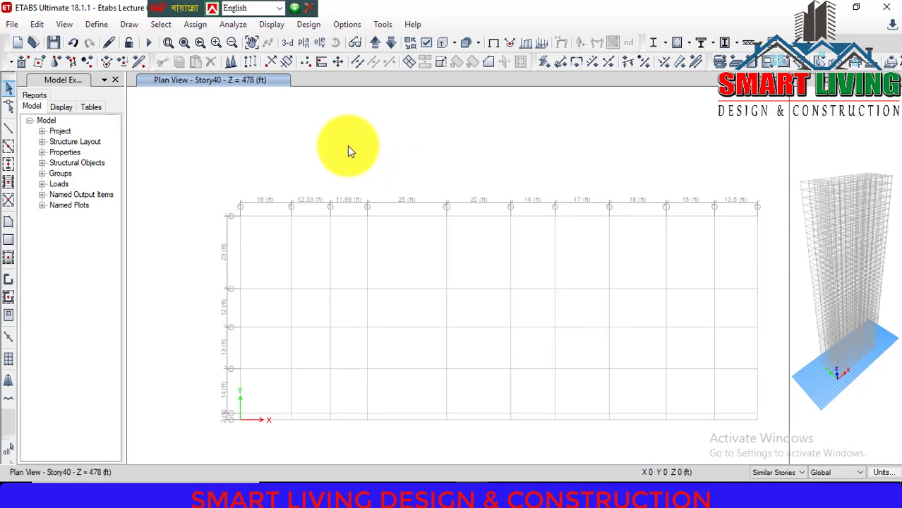
Step: Reopen the story and grid system data, check the lower stories in the list, and view the story data table without changing it
{"action": "right_click", "coordinate": [347, 145]}
{"action": "left_click", "coordinate": [388, 150]}
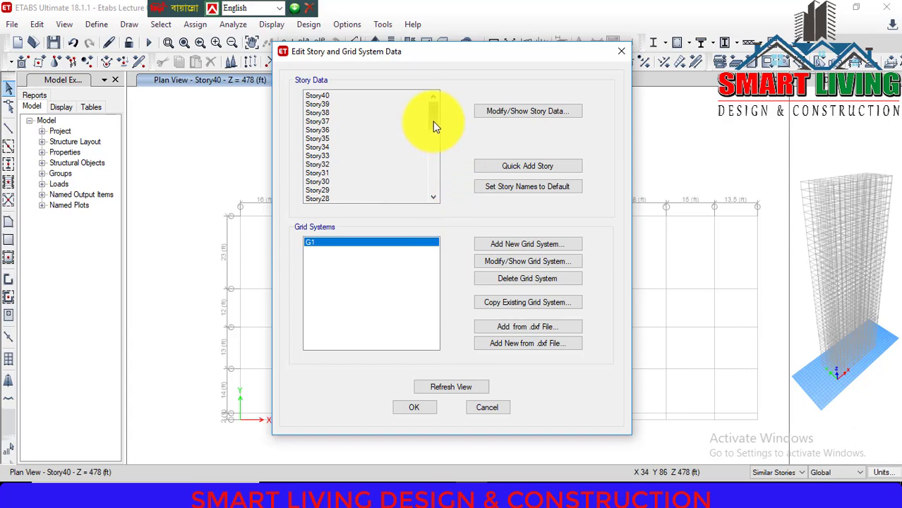
{"action": "left_click_drag", "start_coordinate": [434, 126], "coordinate": [433, 191]}
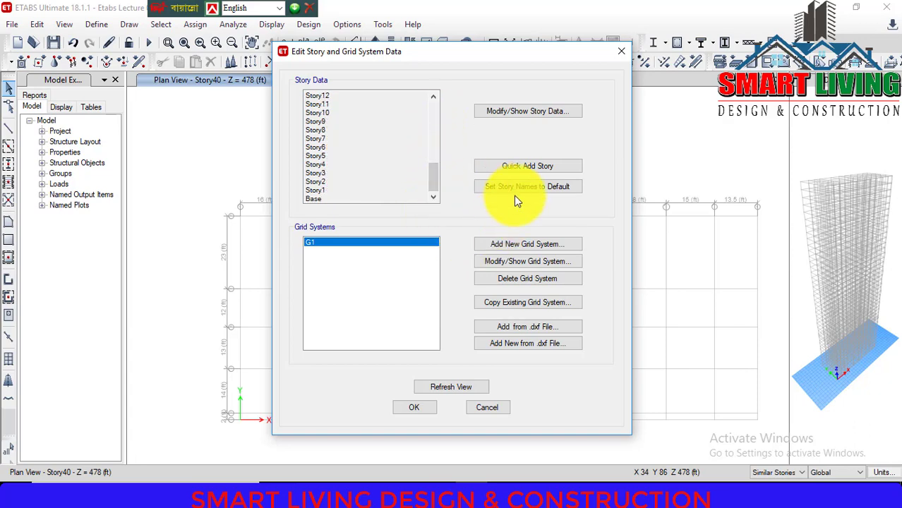
{"action": "left_click", "coordinate": [535, 112]}
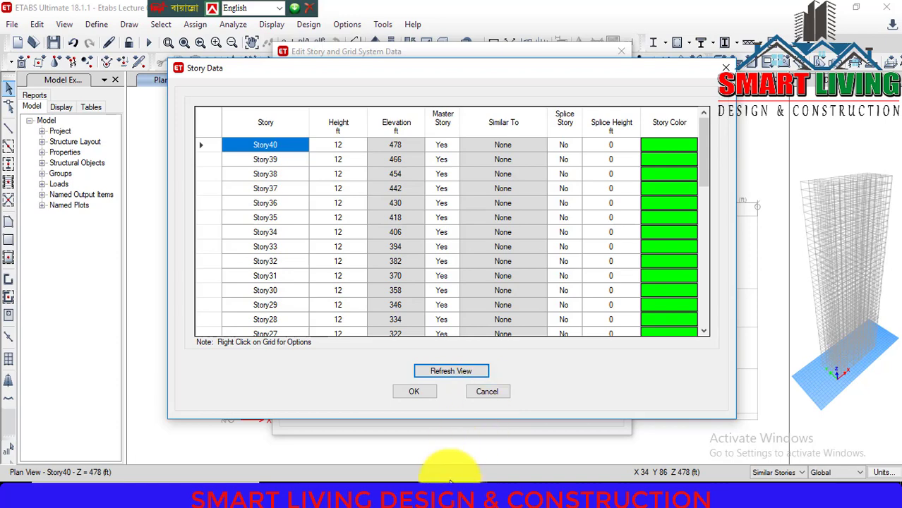
{"action": "left_click", "coordinate": [441, 494]}
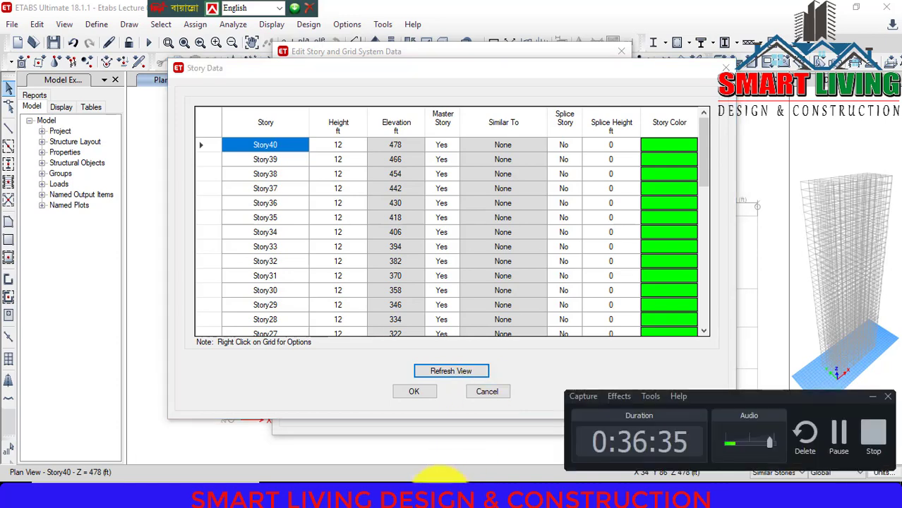
{"action": "left_click", "coordinate": [875, 398]}
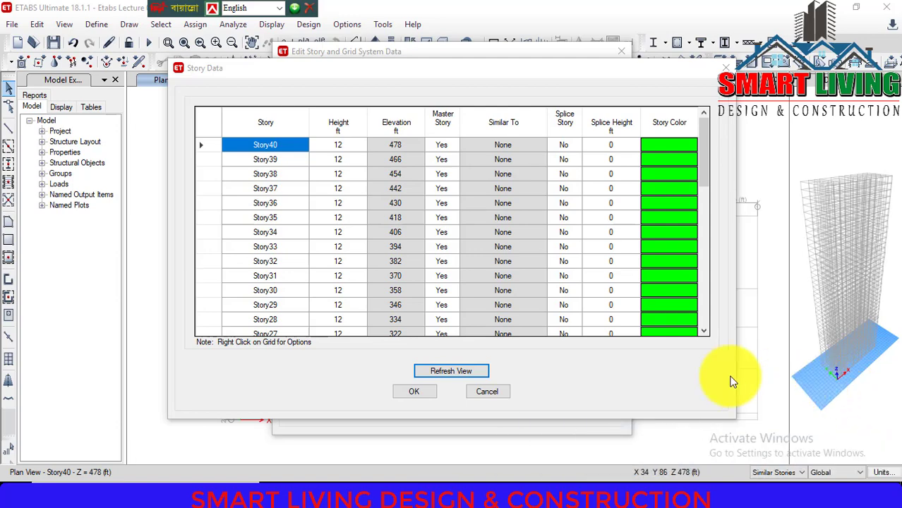
{"action": "left_click", "coordinate": [503, 391]}
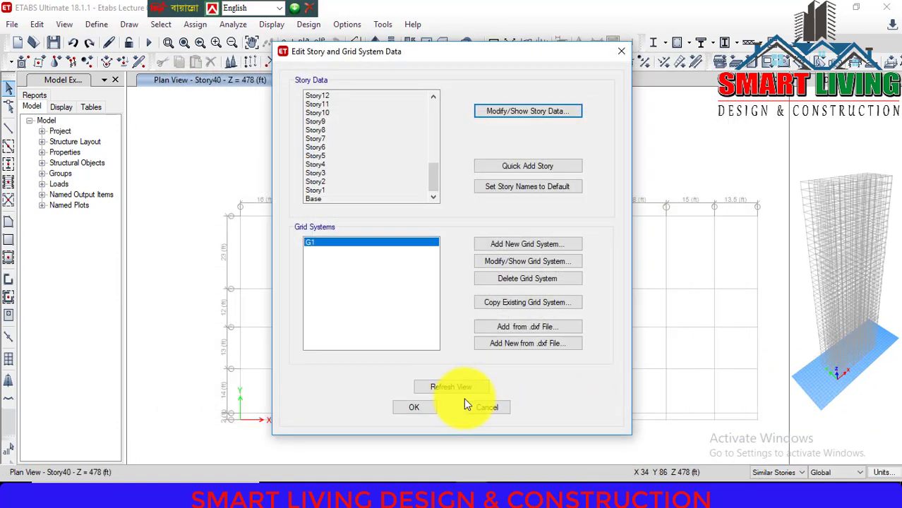
Step: Add grid lines to grid system G1 from Iamge Grid 04.dxf, using the Dash Line layer with inches as file units
{"action": "left_click", "coordinate": [460, 387]}
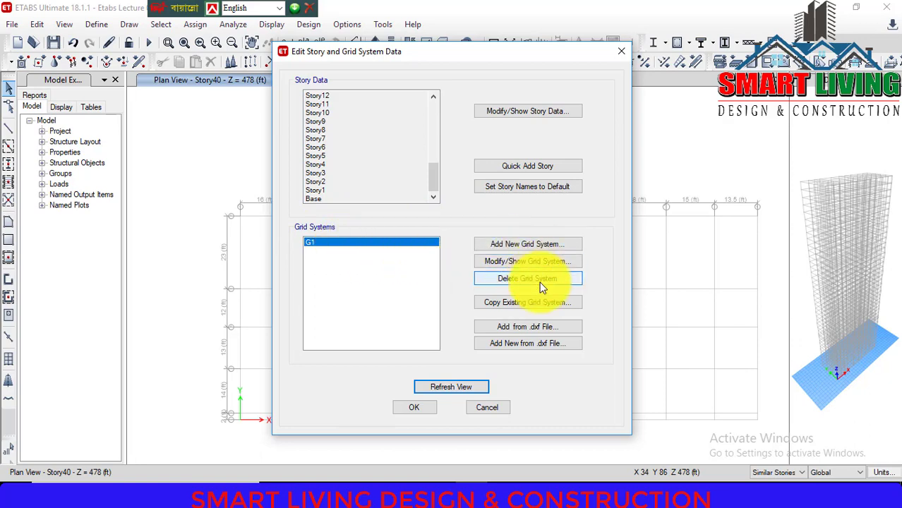
{"action": "left_click", "coordinate": [549, 328]}
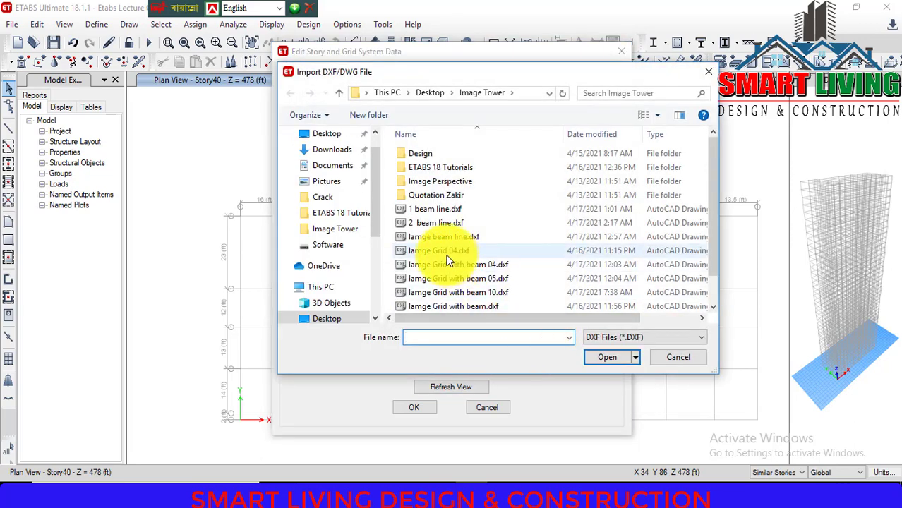
{"action": "left_click", "coordinate": [447, 252]}
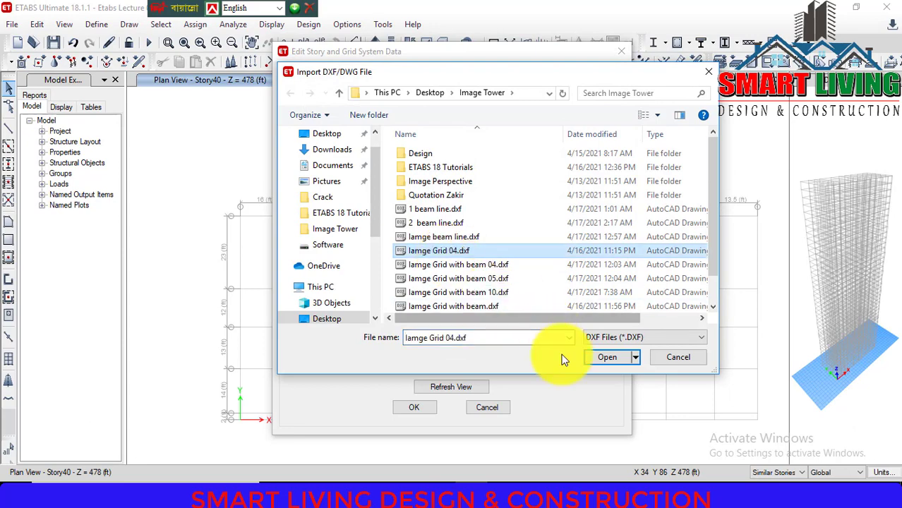
{"action": "left_click", "coordinate": [601, 357]}
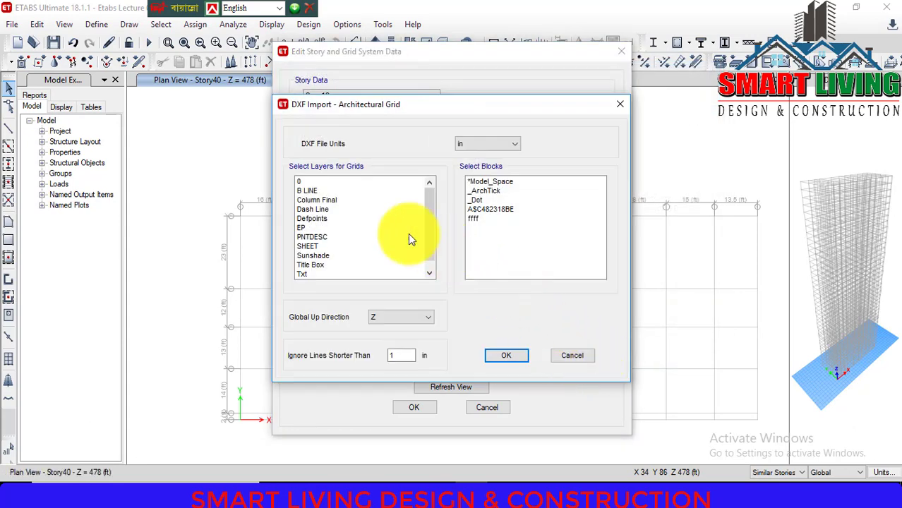
{"action": "left_click", "coordinate": [316, 210]}
{"action": "left_click", "coordinate": [506, 357]}
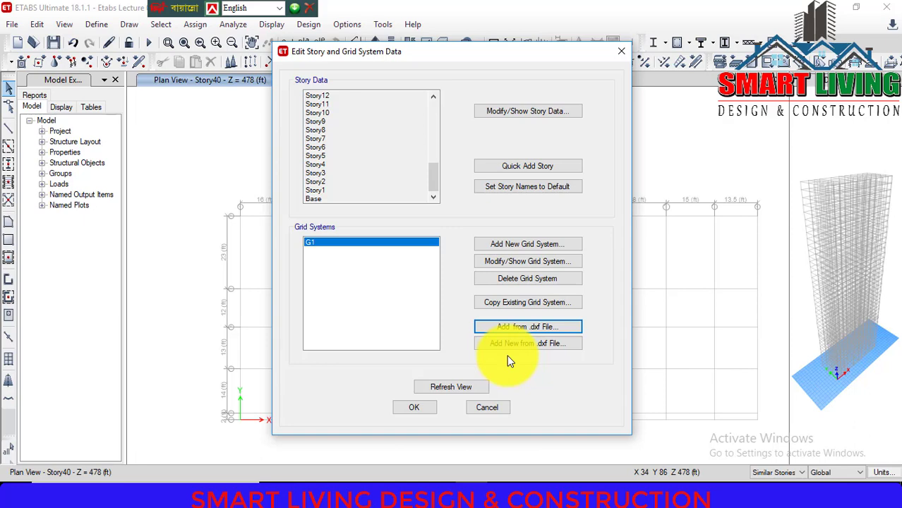
{"action": "left_click", "coordinate": [416, 408]}
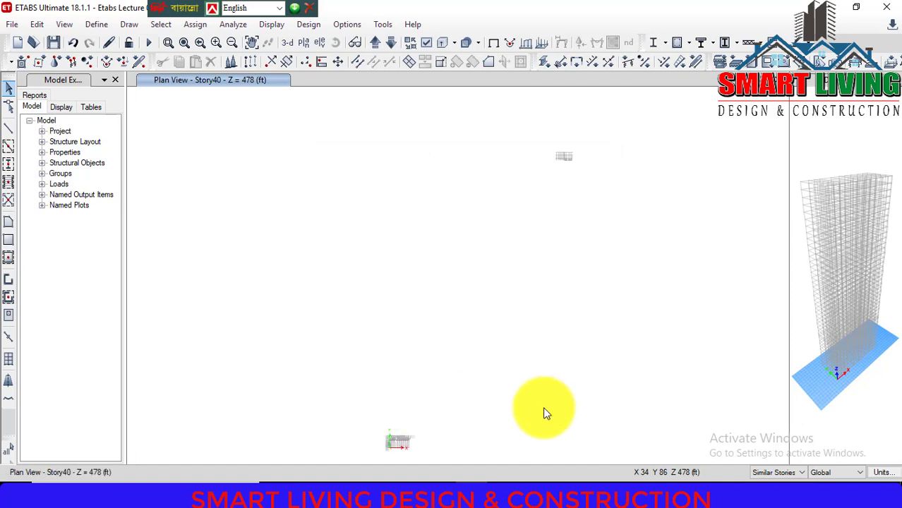
Step: Examine the imported grid in plan view and compare its location with the original grid at the origin
{"action": "scroll", "coordinate": [581, 149], "scroll_direction": "up", "scroll_amount": 7}
{"action": "scroll", "coordinate": [490, 177], "scroll_direction": "down", "scroll_amount": 3}
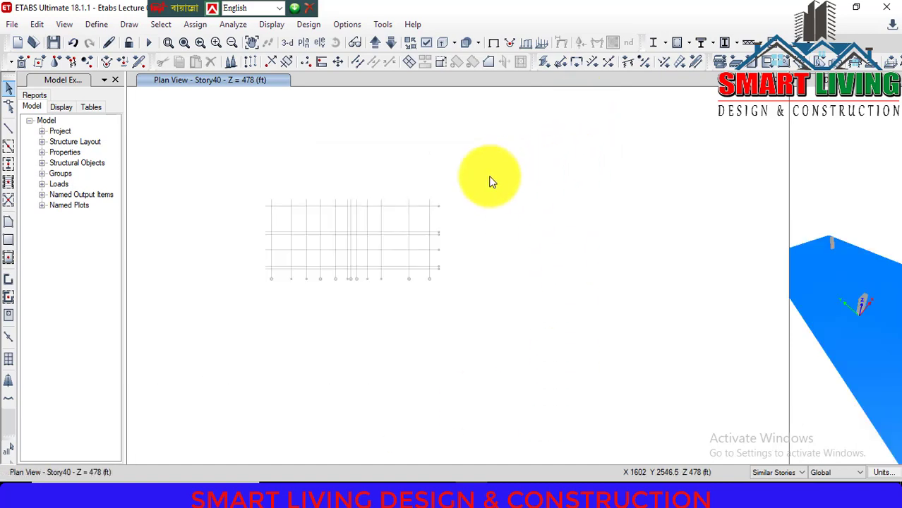
{"action": "middle_click_drag", "start_coordinate": [472, 184], "coordinate": [551, 217]}
{"action": "scroll", "coordinate": [471, 225], "scroll_direction": "up", "scroll_amount": 3}
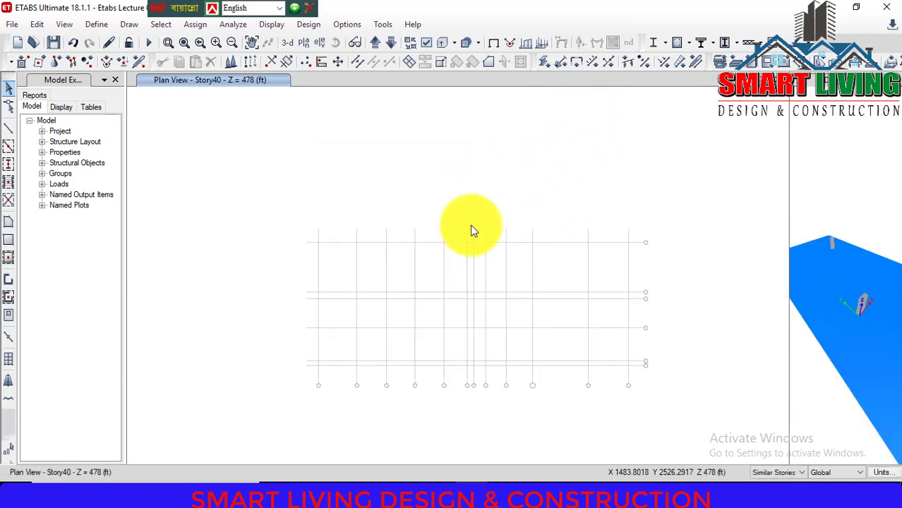
{"action": "scroll", "coordinate": [470, 225], "scroll_direction": "down", "scroll_amount": 3}
{"action": "scroll", "coordinate": [472, 223], "scroll_direction": "down", "scroll_amount": 6}
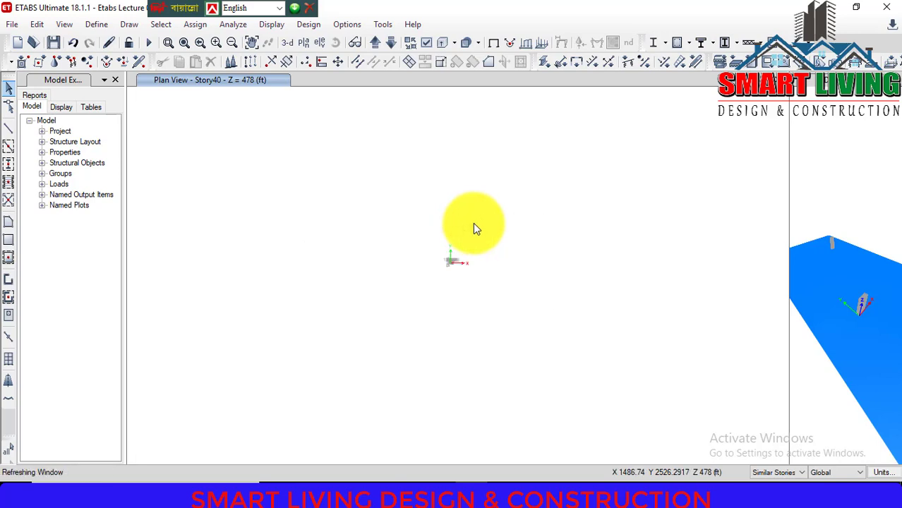
{"action": "scroll", "coordinate": [472, 225], "scroll_direction": "up", "scroll_amount": 2}
{"action": "scroll", "coordinate": [412, 321], "scroll_direction": "up", "scroll_amount": 5}
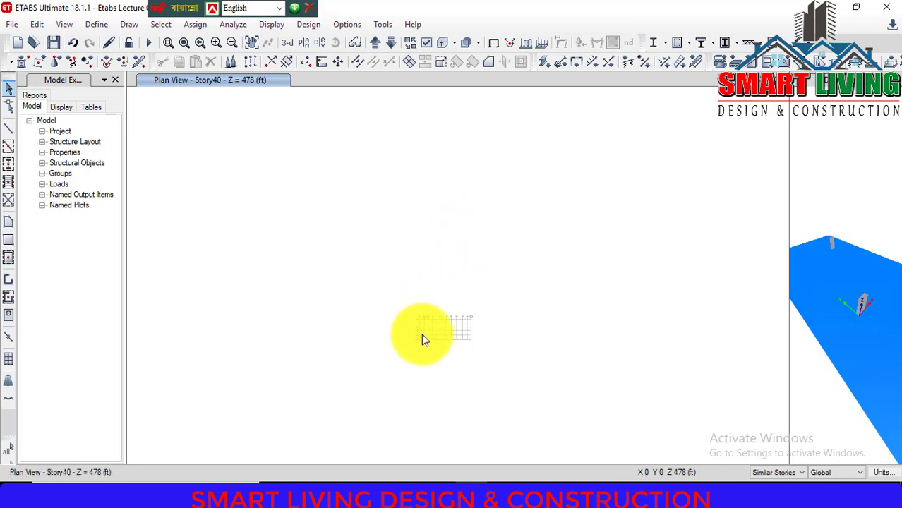
{"action": "scroll", "coordinate": [427, 338], "scroll_direction": "down", "scroll_amount": 2}
{"action": "scroll", "coordinate": [430, 340], "scroll_direction": "down", "scroll_amount": 2}
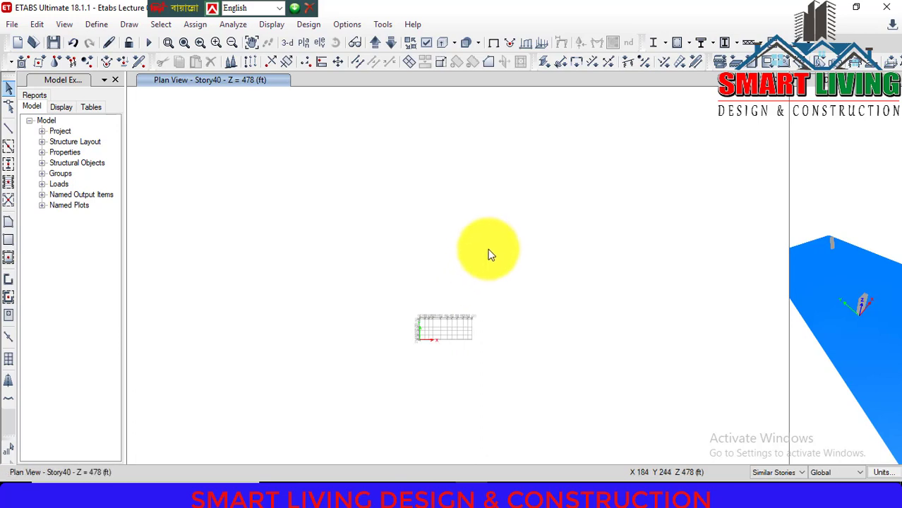
{"action": "middle_click_drag", "start_coordinate": [489, 252], "coordinate": [483, 302]}
{"action": "scroll", "coordinate": [508, 276], "scroll_direction": "down", "scroll_amount": 3}
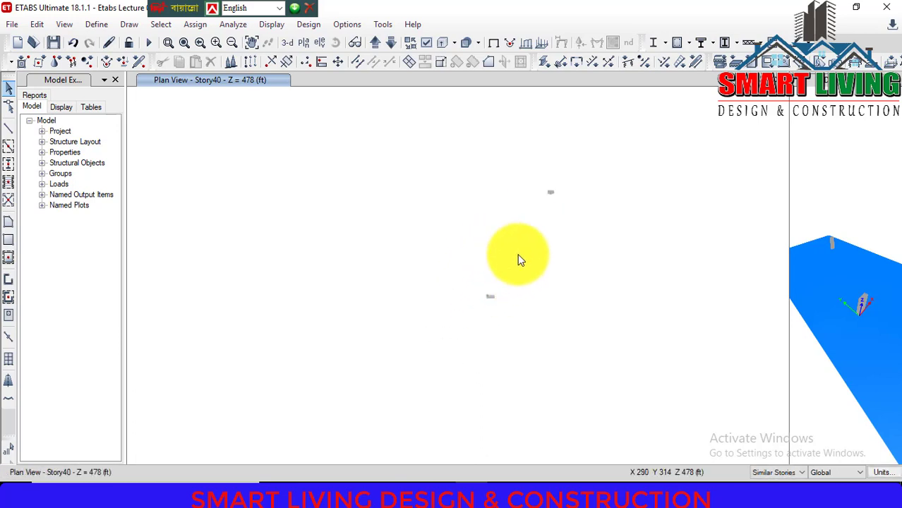
{"action": "left_click_drag", "start_coordinate": [541, 180], "coordinate": [573, 219]}
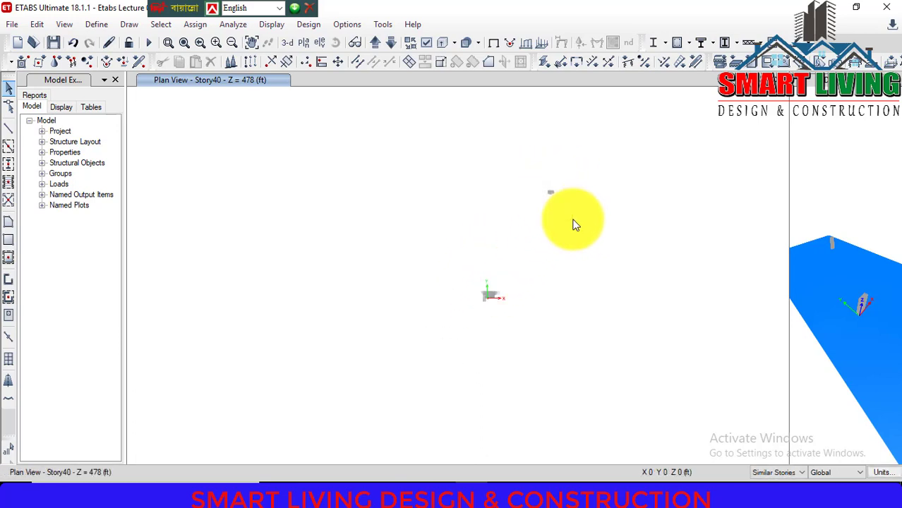
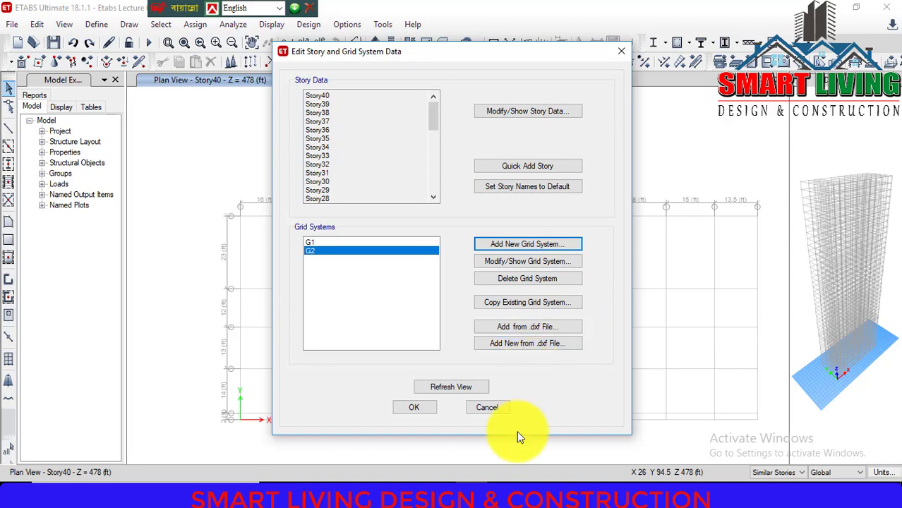
Step: Delete grid system G2 and accept the grid system changes
{"action": "left_click", "coordinate": [484, 407]}
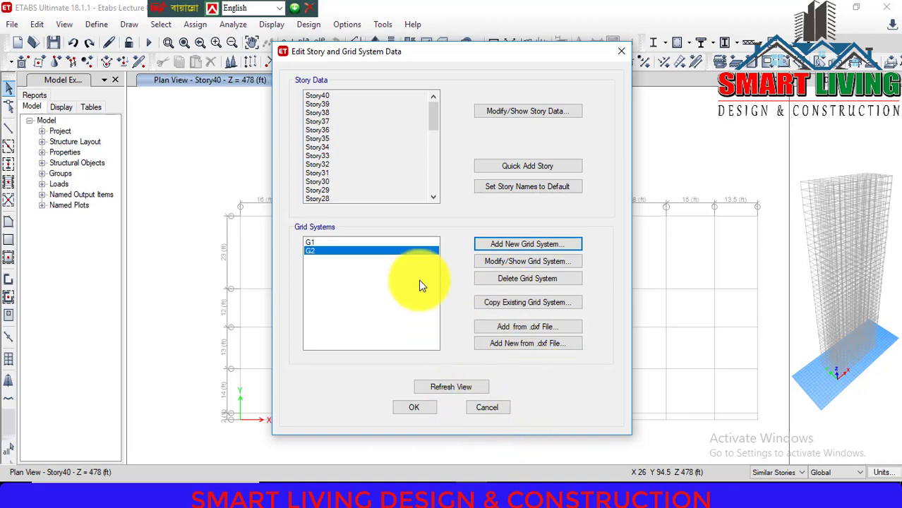
{"action": "left_click", "coordinate": [335, 252]}
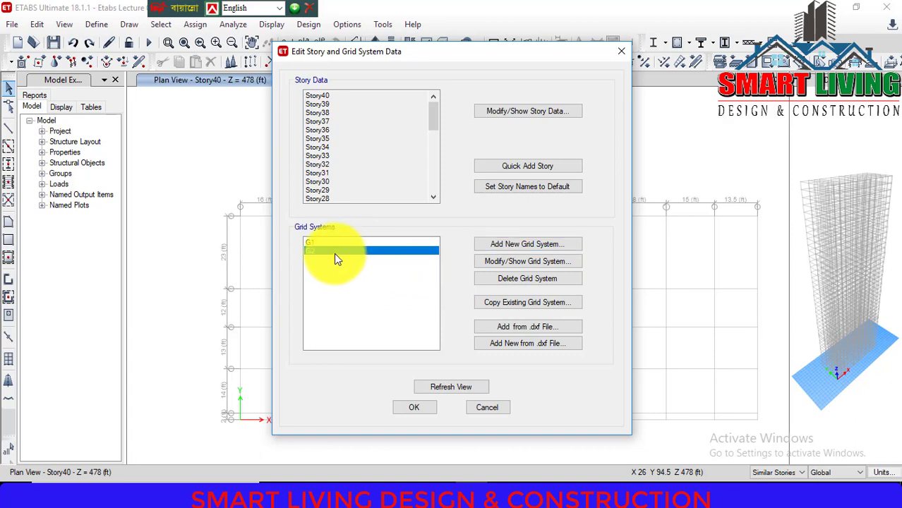
{"action": "left_click", "coordinate": [521, 279]}
{"action": "left_click", "coordinate": [471, 295]}
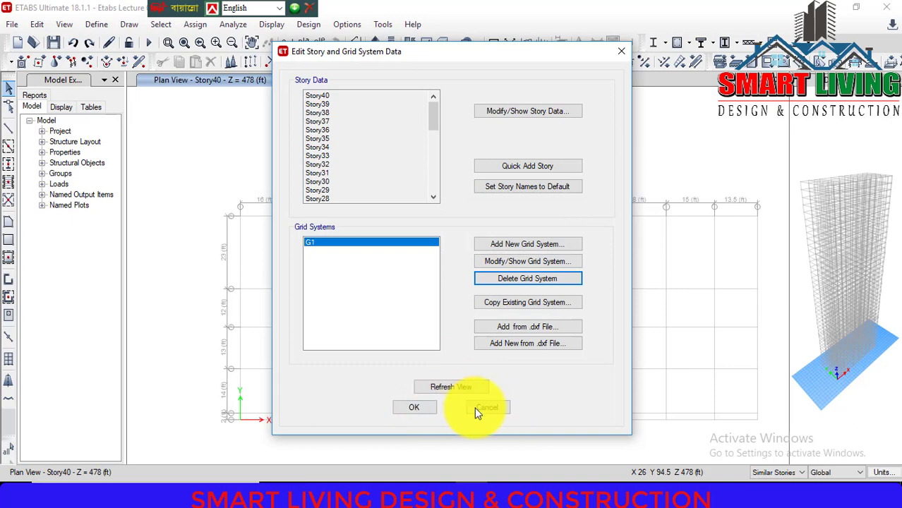
{"action": "left_click", "coordinate": [420, 409]}
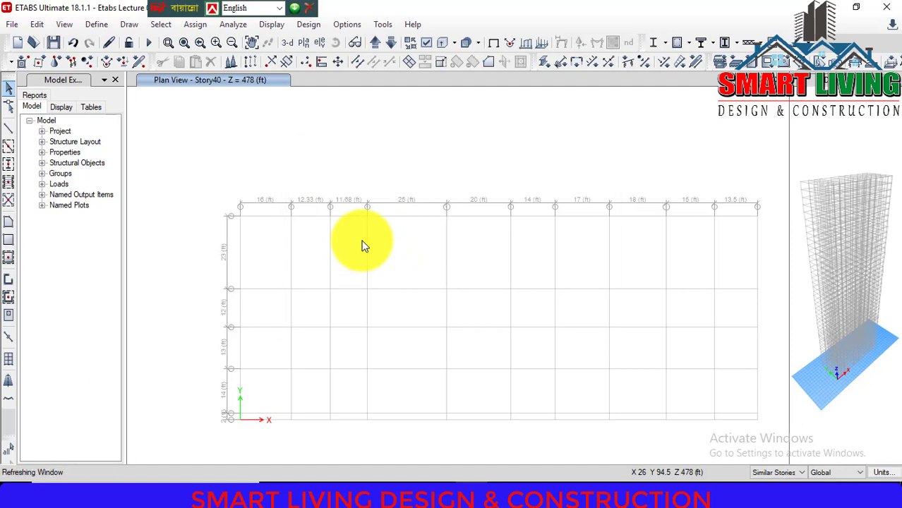
{"action": "scroll", "coordinate": [361, 238], "scroll_direction": "down", "scroll_amount": 5}
{"action": "scroll", "coordinate": [346, 220], "scroll_direction": "up", "scroll_amount": 5}
{"action": "scroll", "coordinate": [346, 220], "scroll_direction": "down", "scroll_amount": 5}
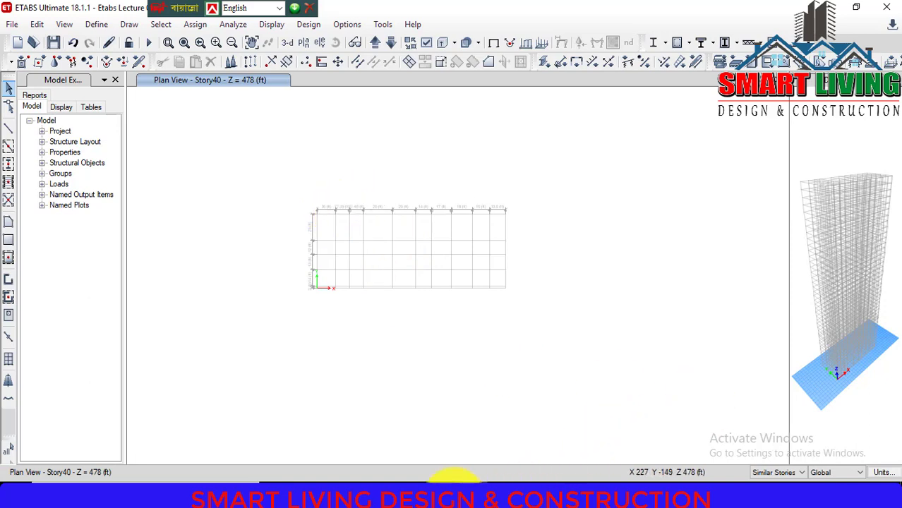
{"action": "key", "text": "ctrl+z"}
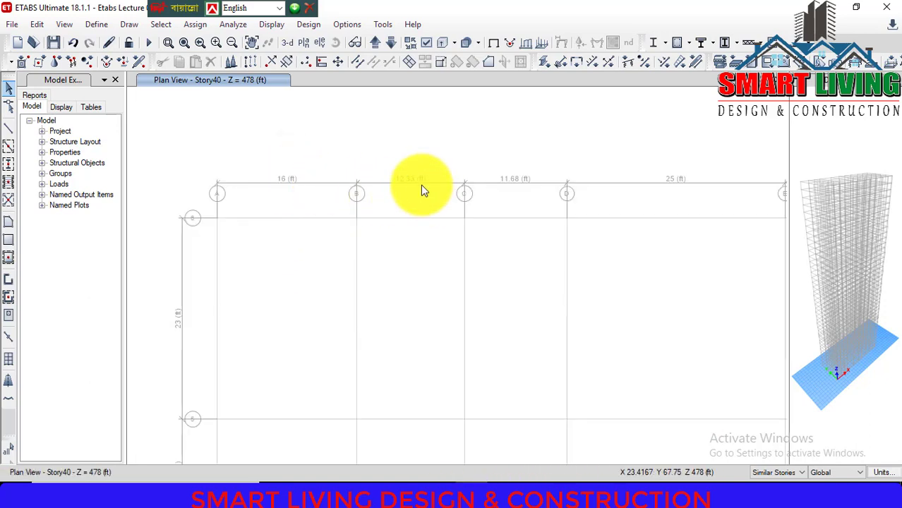
Step: Reopen the story and grid system data and set the bubble size of grid system G1 to 10 in
{"action": "right_click", "coordinate": [398, 131]}
{"action": "left_click", "coordinate": [429, 140]}
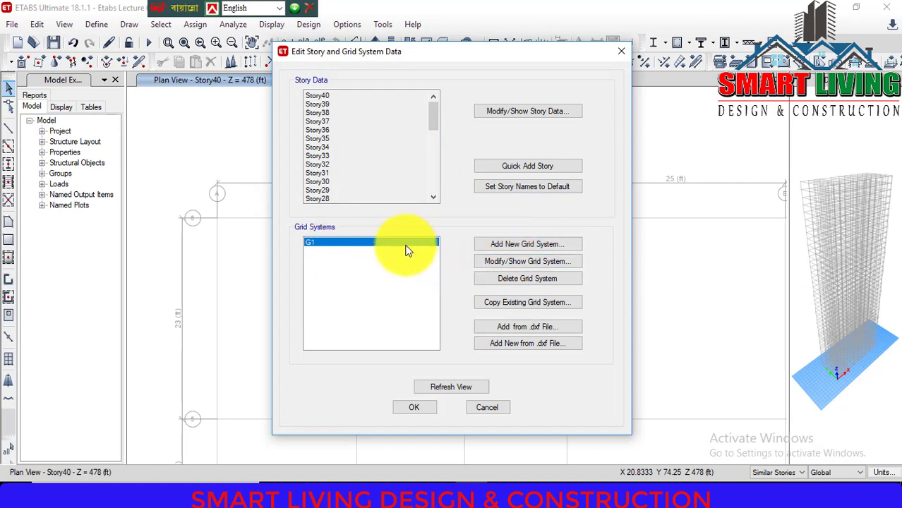
{"action": "left_click", "coordinate": [523, 263]}
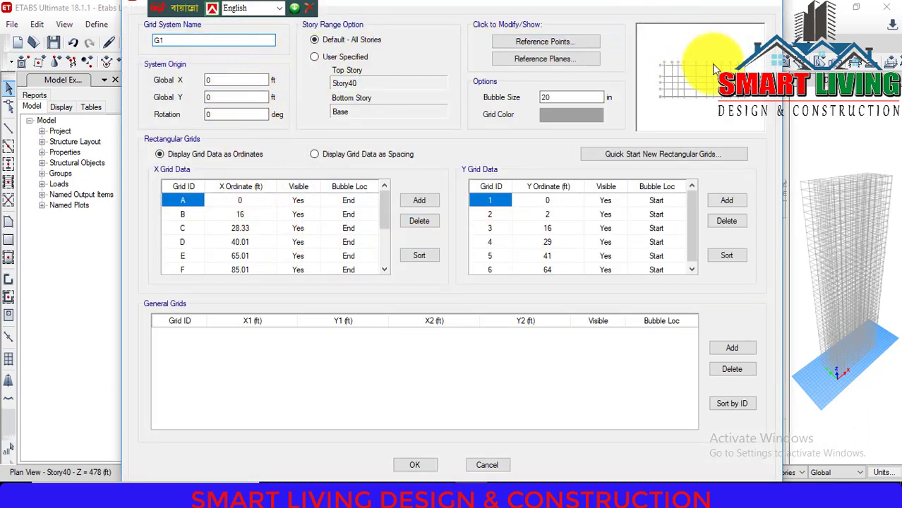
{"action": "left_click", "coordinate": [587, 97]}
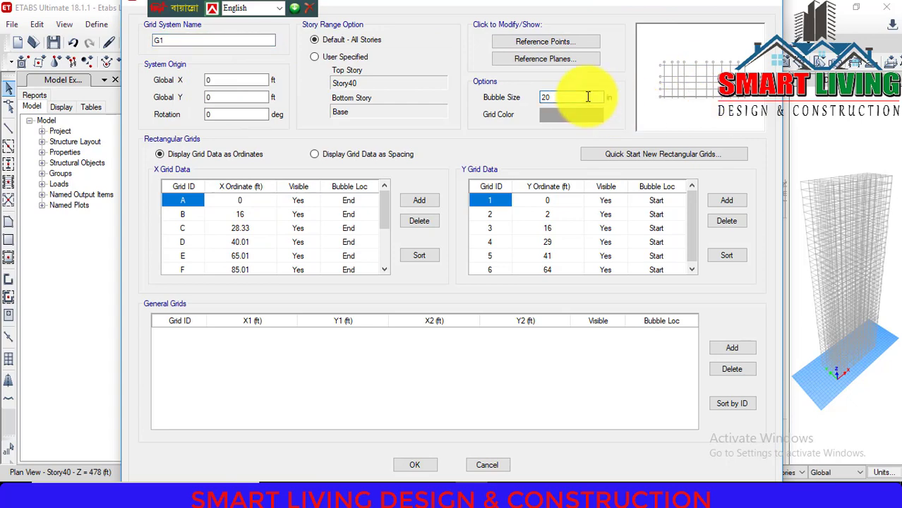
{"action": "left_click_drag", "start_coordinate": [587, 97], "coordinate": [535, 100]}
{"action": "type", "text": "1"}
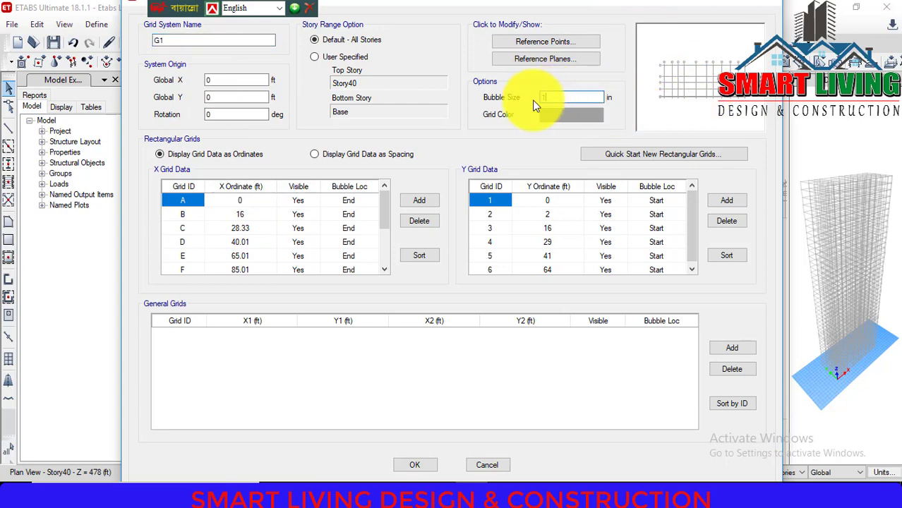
{"action": "type", "text": "0"}
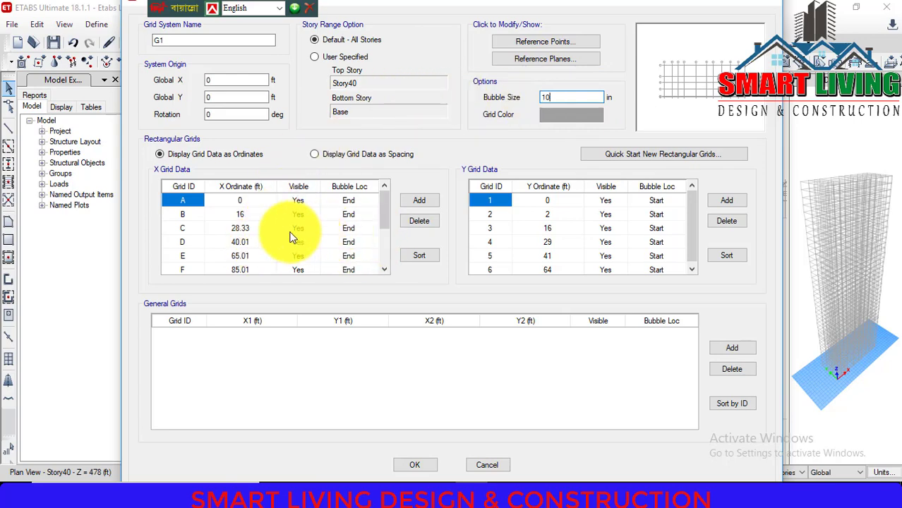
Step: Display the G1 grid data as spacing and set the X spacing of grid D to 22 ft
{"action": "scroll", "coordinate": [243, 255], "scroll_direction": "down", "scroll_amount": 2}
{"action": "scroll", "coordinate": [244, 256], "scroll_direction": "up", "scroll_amount": 2}
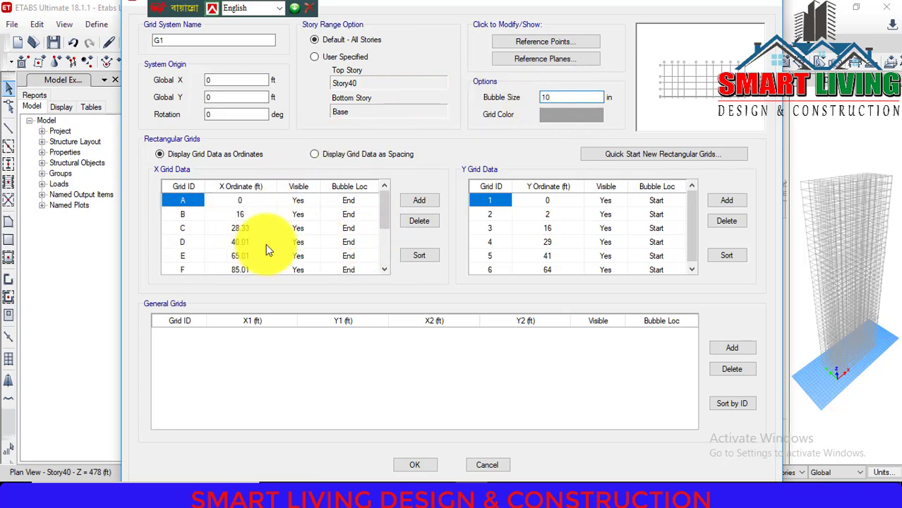
{"action": "left_click", "coordinate": [317, 153]}
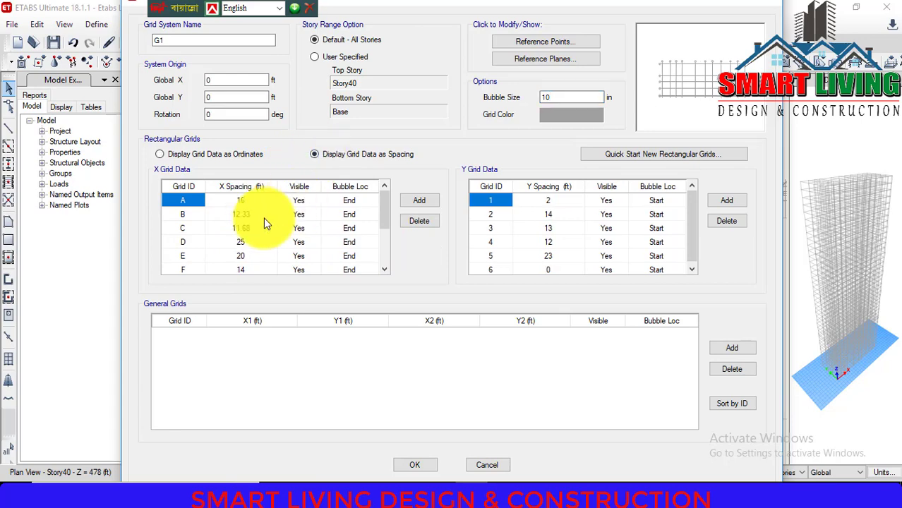
{"action": "scroll", "coordinate": [249, 231], "scroll_direction": "down", "scroll_amount": 2}
{"action": "scroll", "coordinate": [249, 229], "scroll_direction": "up", "scroll_amount": 3}
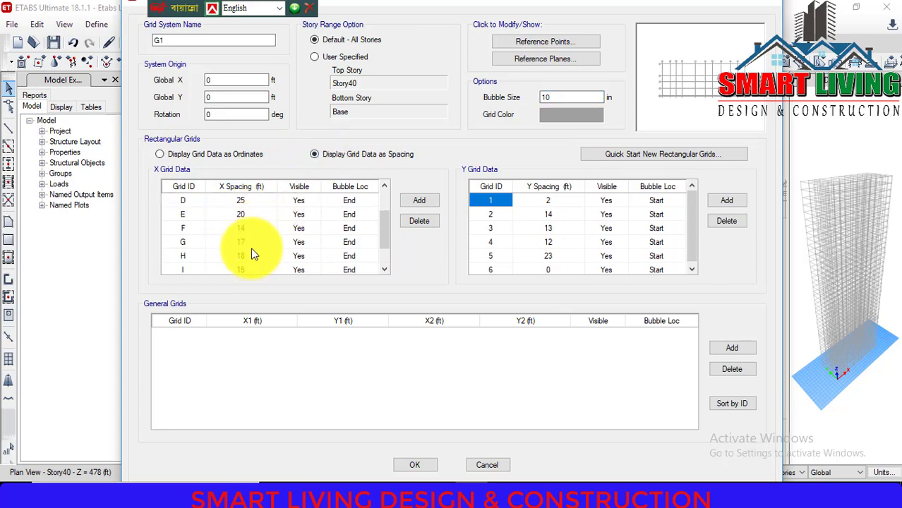
{"action": "left_click", "coordinate": [249, 202]}
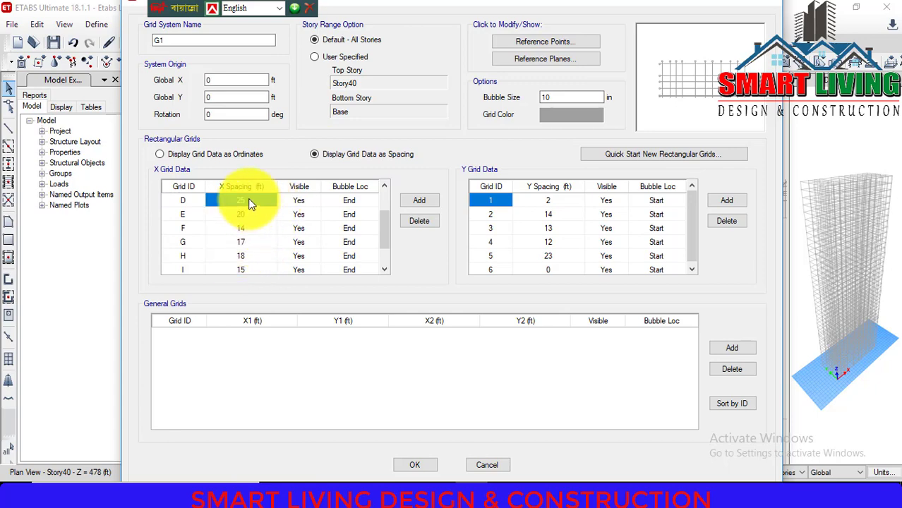
{"action": "type", "text": "22"}
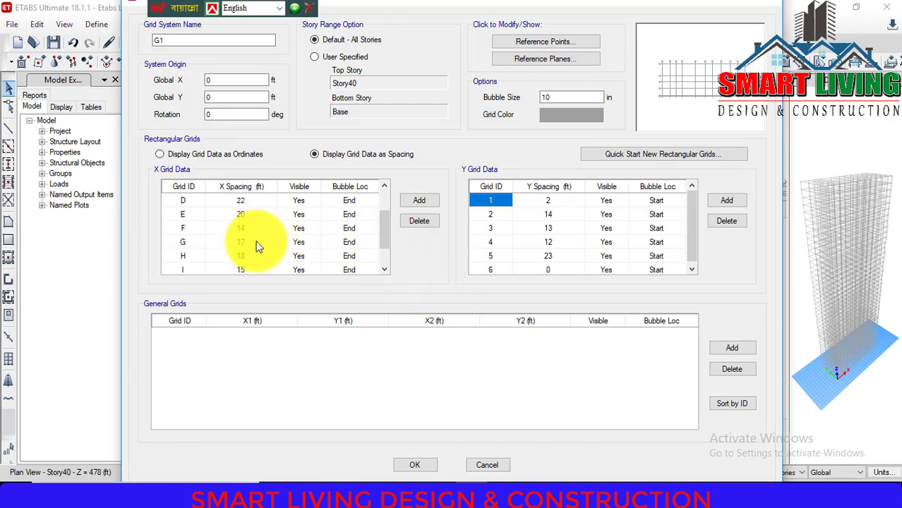
Step: Set the X spacing of grid A to 20 ft, accept the grid changes and refresh the view
{"action": "left_click_drag", "start_coordinate": [385, 222], "coordinate": [386, 194]}
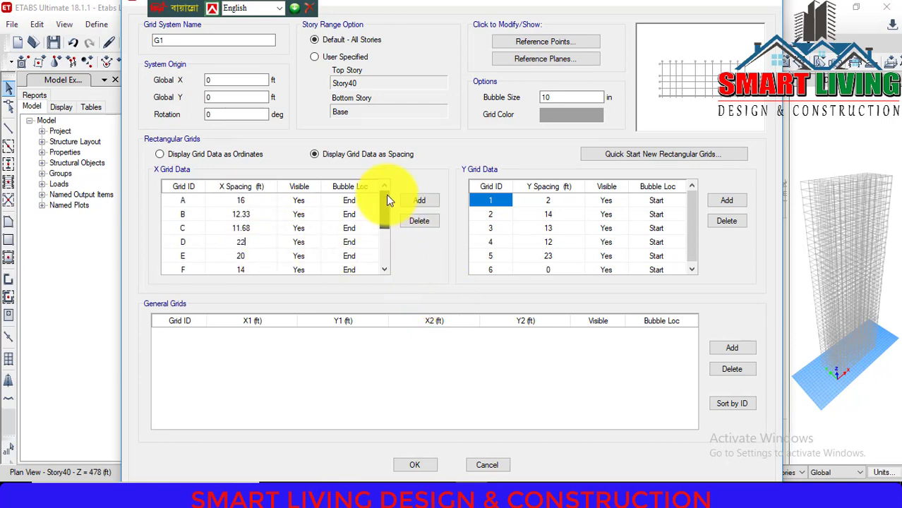
{"action": "left_click", "coordinate": [269, 205]}
{"action": "type", "text": "20"}
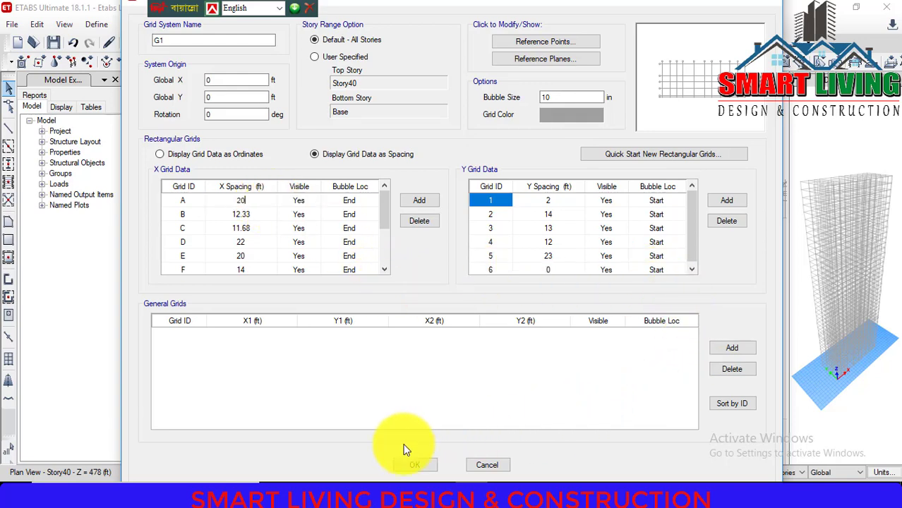
{"action": "left_click", "coordinate": [415, 464]}
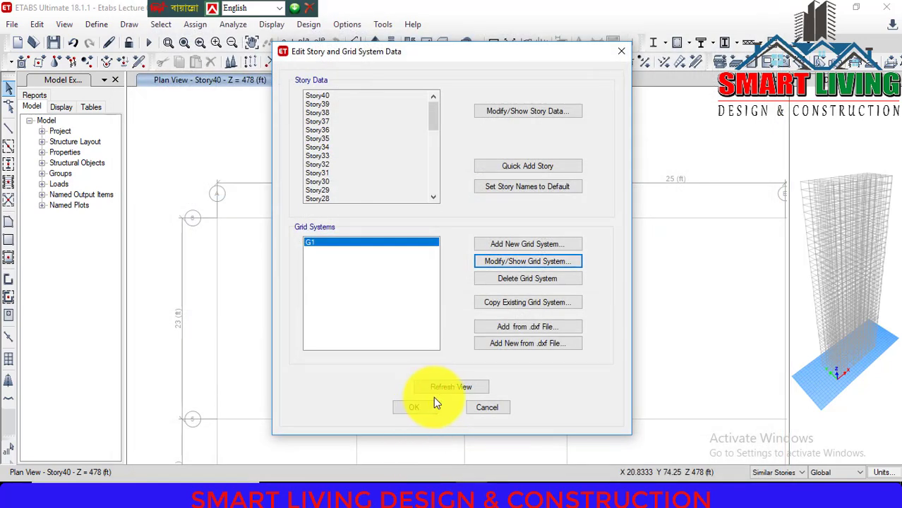
{"action": "left_click", "coordinate": [443, 388]}
{"action": "left_click", "coordinate": [419, 408]}
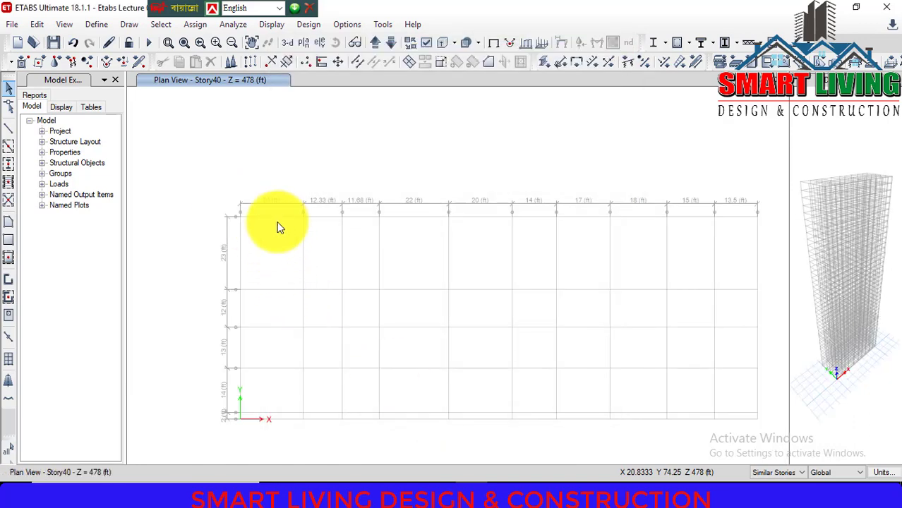
Step: Examine the revised grid spacings and bubble size along the X grid lines in plan view
{"action": "scroll", "coordinate": [274, 211], "scroll_direction": "up", "scroll_amount": 3}
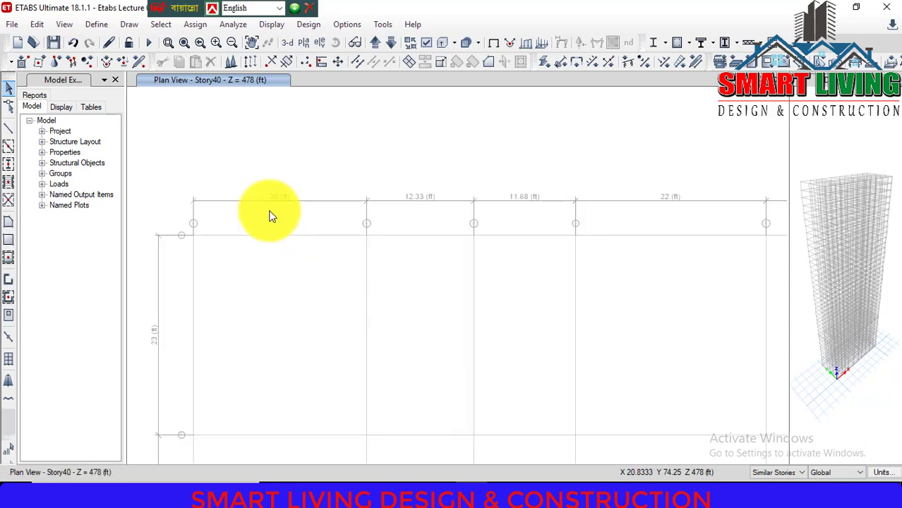
{"action": "scroll", "coordinate": [270, 211], "scroll_direction": "up", "scroll_amount": 2}
{"action": "scroll", "coordinate": [300, 208], "scroll_direction": "down", "scroll_amount": 2}
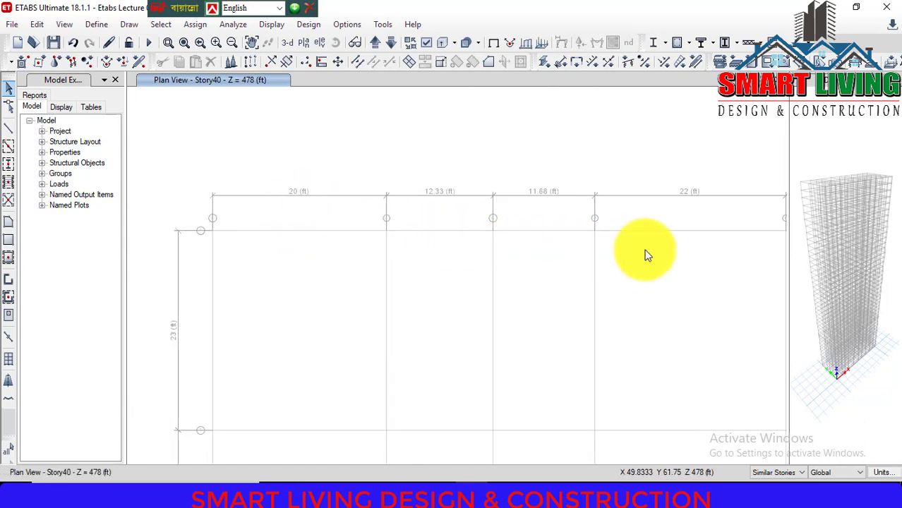
{"action": "middle_click_drag", "start_coordinate": [646, 254], "coordinate": [461, 268]}
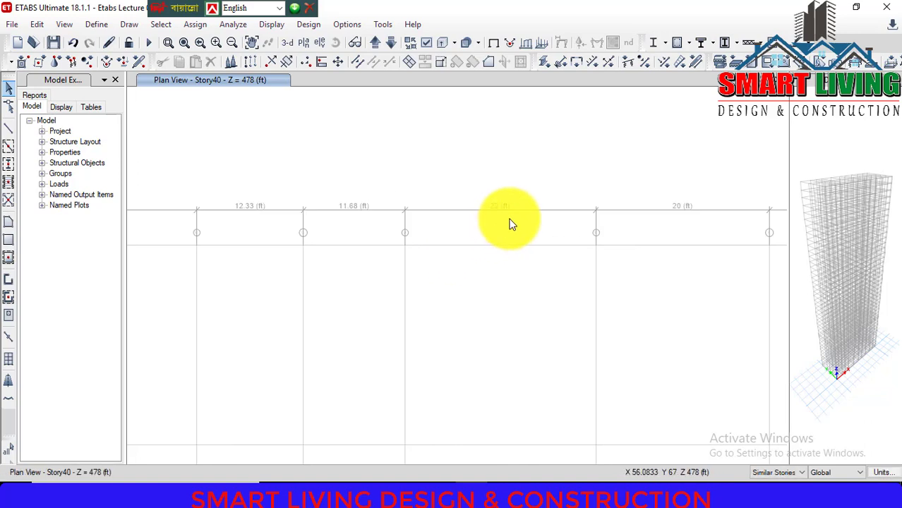
{"action": "scroll", "coordinate": [452, 204], "scroll_direction": "down", "scroll_amount": 5}
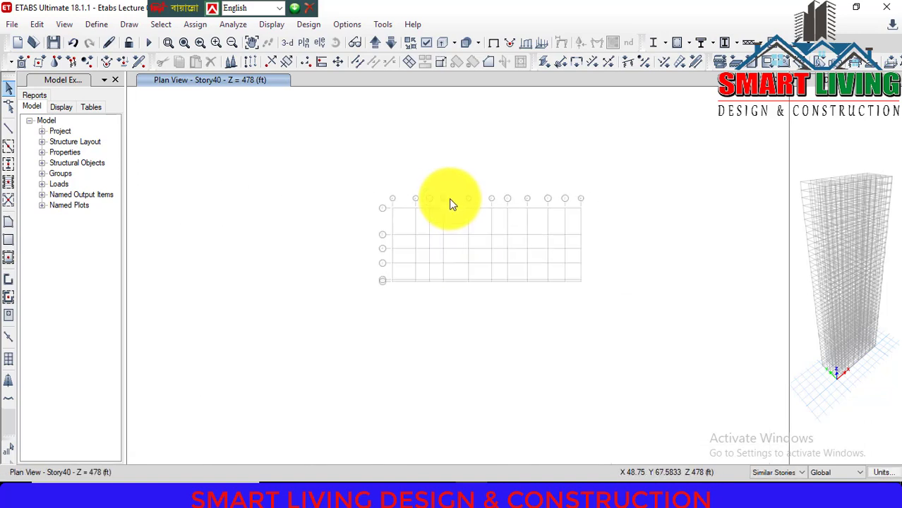
{"action": "scroll", "coordinate": [479, 211], "scroll_direction": "up", "scroll_amount": 3}
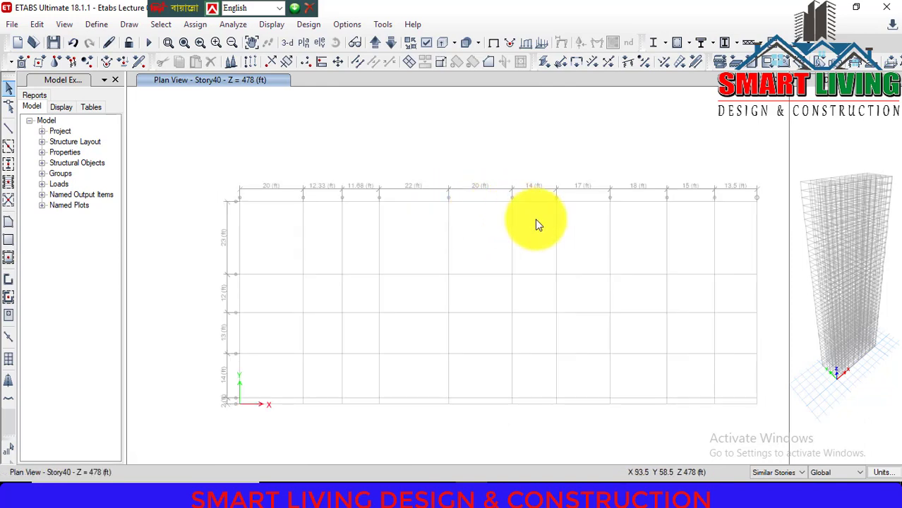
{"action": "middle_click_drag", "start_coordinate": [535, 221], "coordinate": [503, 218]}
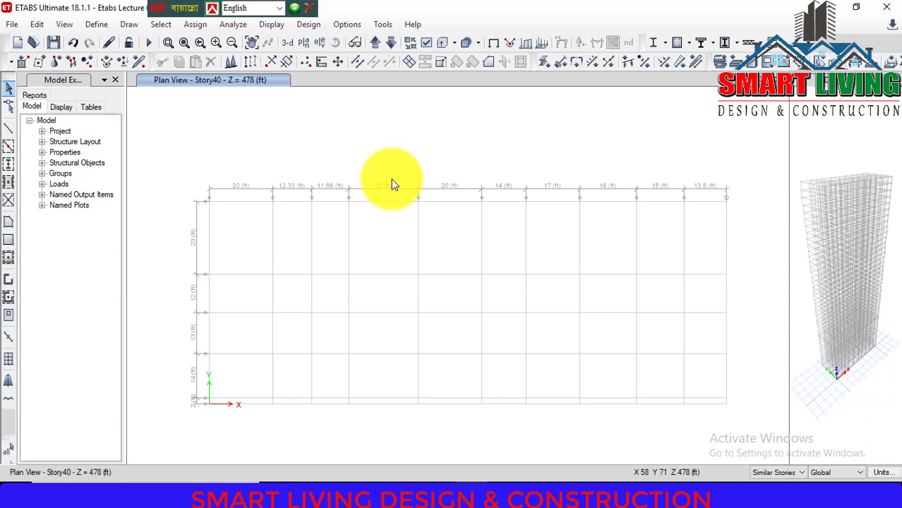
Step: Open the material definitions and review the default materials A992Fy50, 4000Psi, A615Gr60 and A416Gr270
{"action": "left_click", "coordinate": [96, 25]}
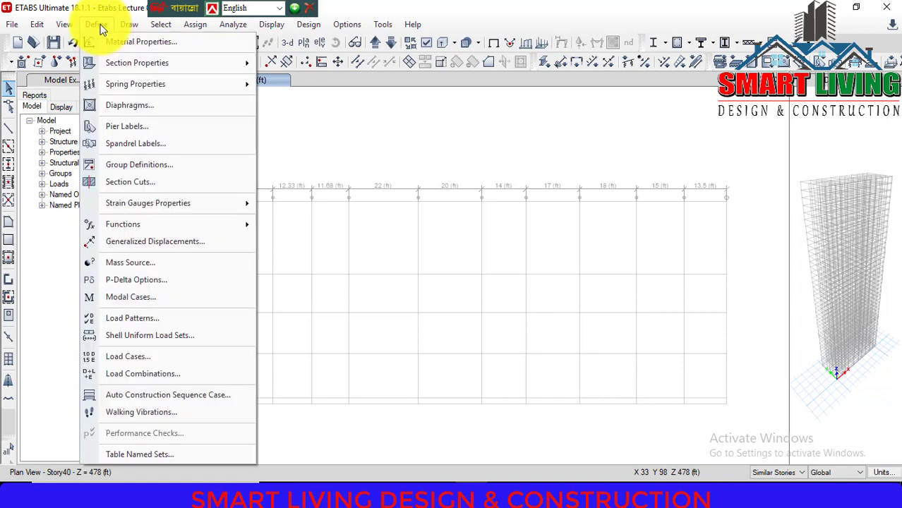
{"action": "left_click", "coordinate": [137, 44]}
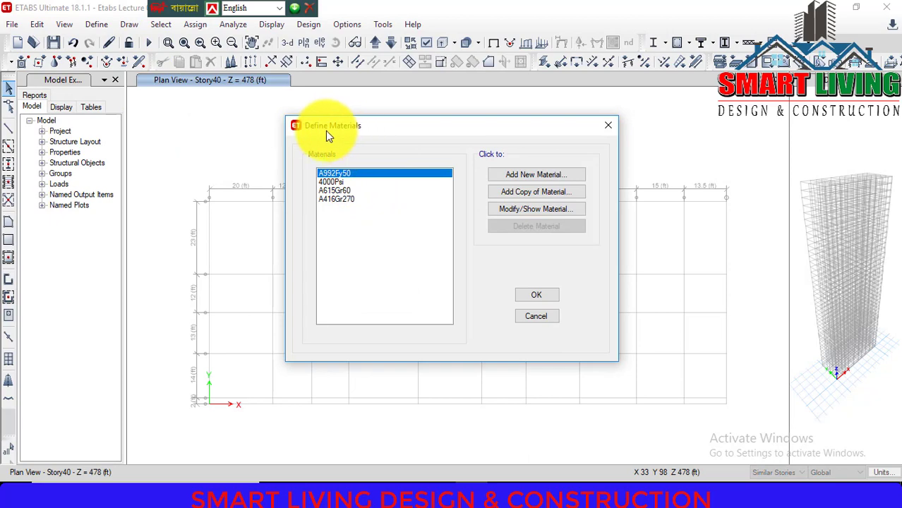
{"action": "left_click", "coordinate": [342, 191]}
{"action": "left_click", "coordinate": [343, 200]}
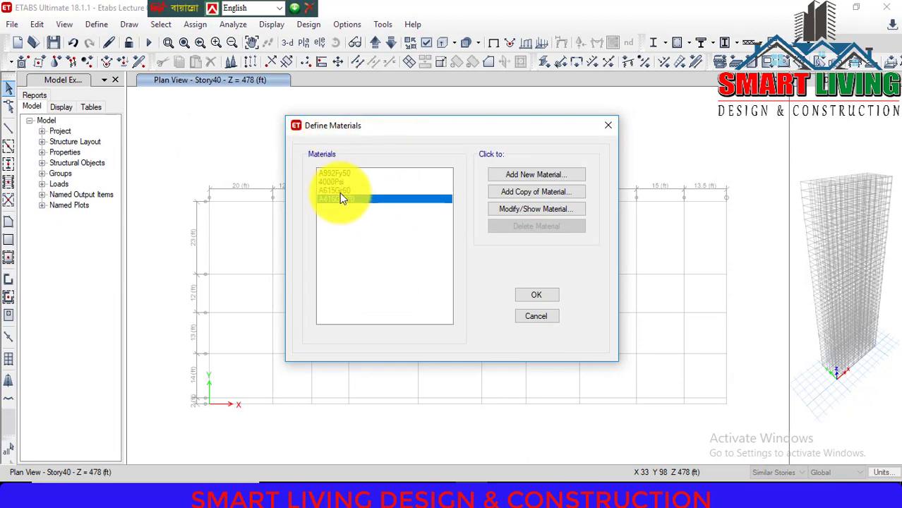
{"action": "left_click", "coordinate": [338, 190]}
{"action": "left_click", "coordinate": [336, 182]}
{"action": "left_click", "coordinate": [337, 173]}
{"action": "left_click", "coordinate": [338, 181]}
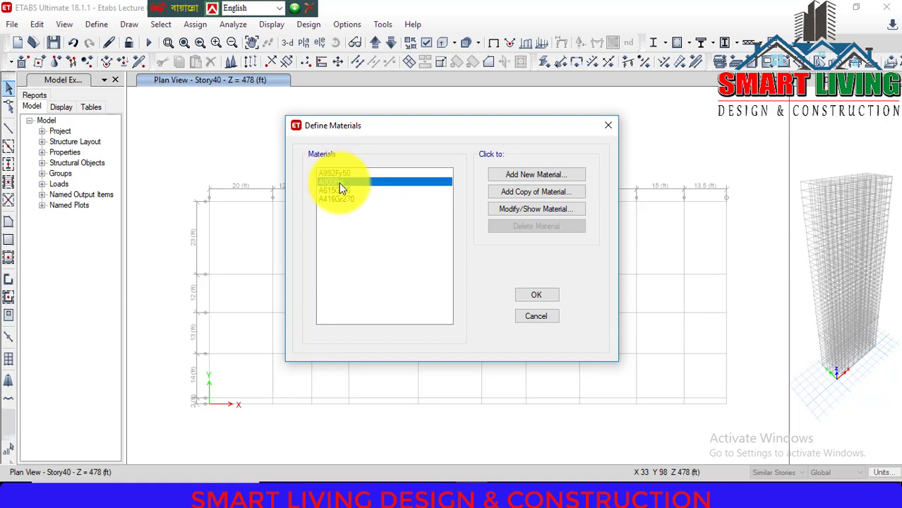
{"action": "left_click", "coordinate": [339, 191]}
{"action": "left_click", "coordinate": [340, 200]}
{"action": "left_click", "coordinate": [339, 190]}
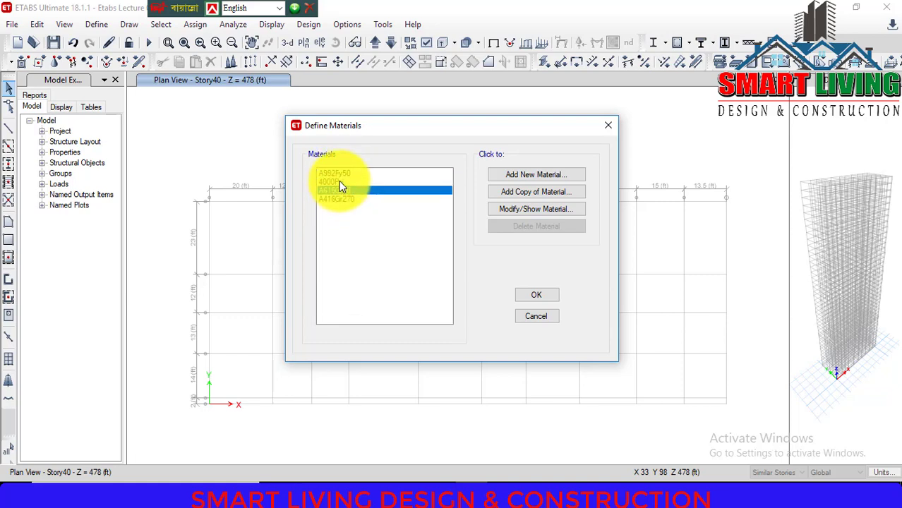
{"action": "left_click", "coordinate": [338, 181]}
{"action": "left_click", "coordinate": [340, 174]}
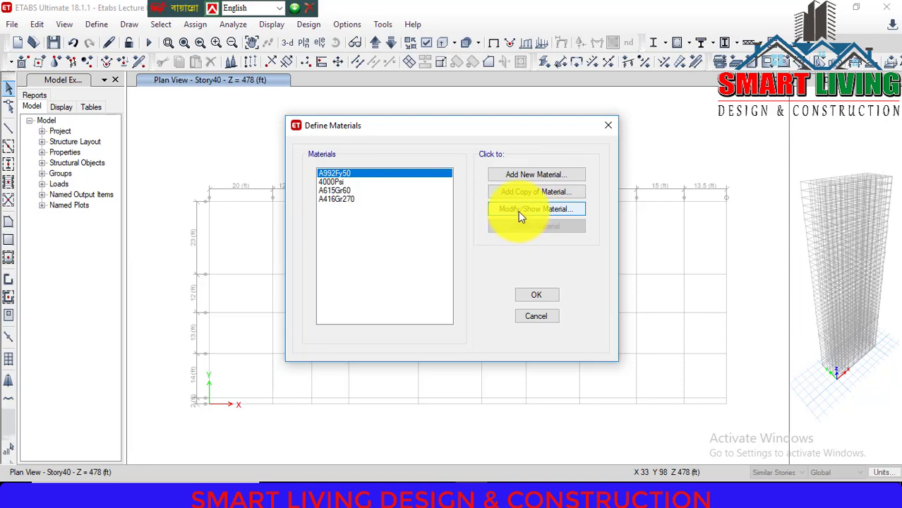
{"action": "left_click", "coordinate": [338, 199]}
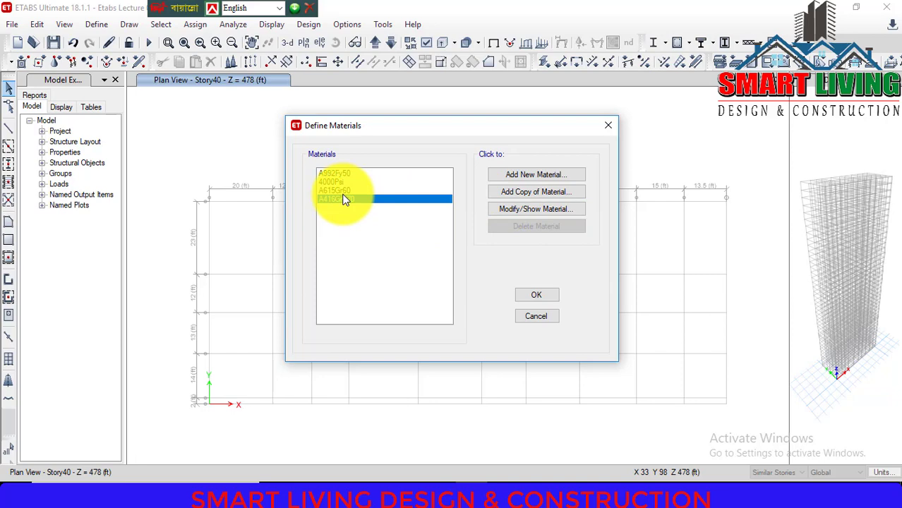
Step: Add a new material for region United States with type Concrete, standard Customary and grade f'c 4000 psi
{"action": "left_click", "coordinate": [520, 177]}
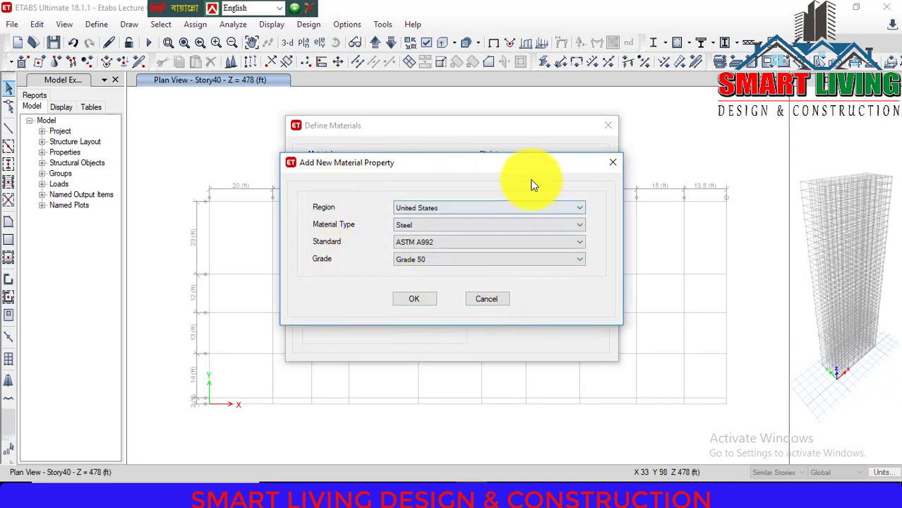
{"action": "left_click", "coordinate": [428, 225]}
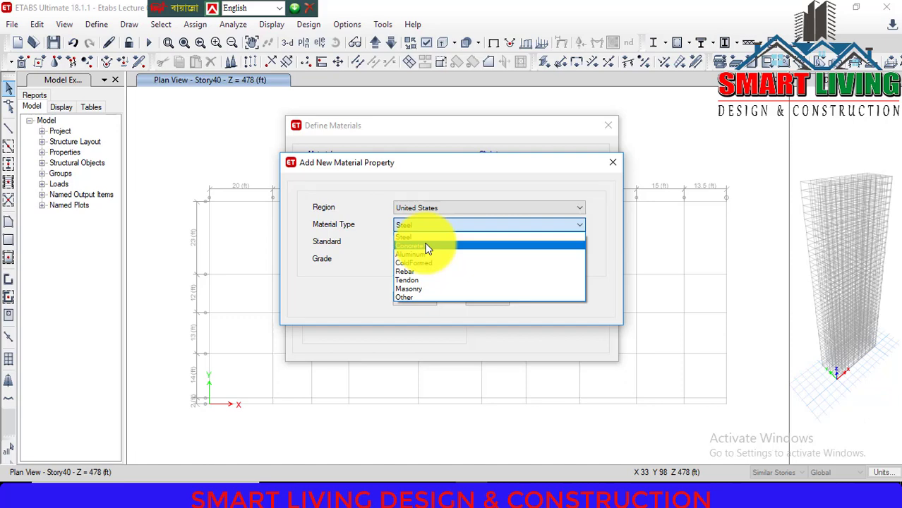
{"action": "left_click", "coordinate": [426, 247]}
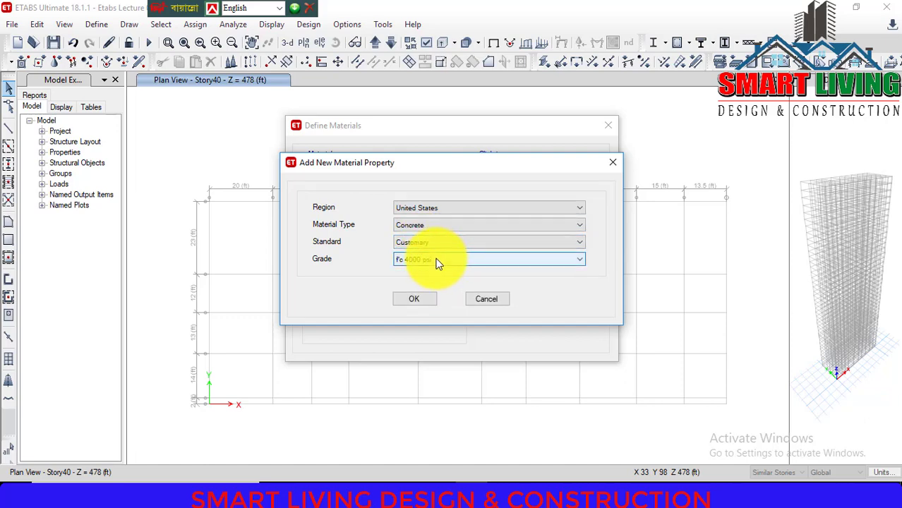
{"action": "left_click", "coordinate": [436, 263]}
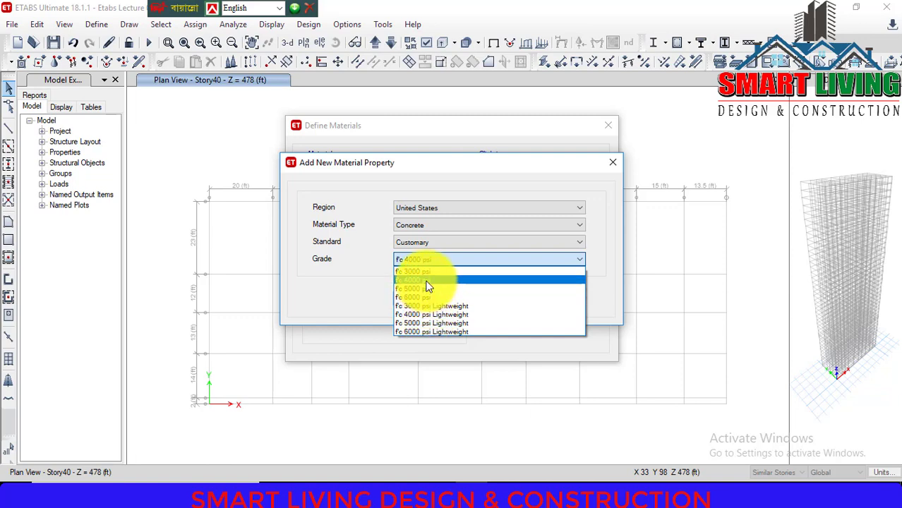
{"action": "left_click", "coordinate": [427, 286]}
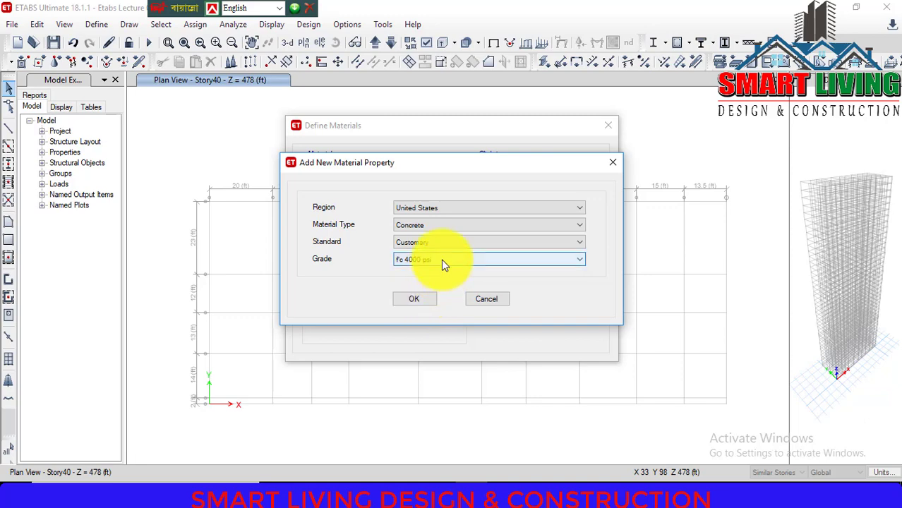
{"action": "left_click", "coordinate": [414, 299]}
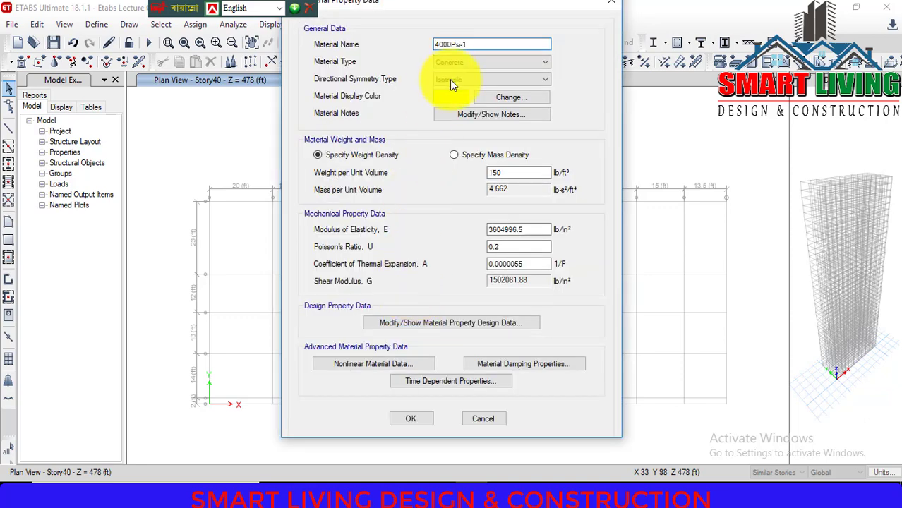
Step: Name the new concrete material fc'= 4KSI and accept its property data
{"action": "left_click_drag", "start_coordinate": [436, 14], "coordinate": [562, 26]}
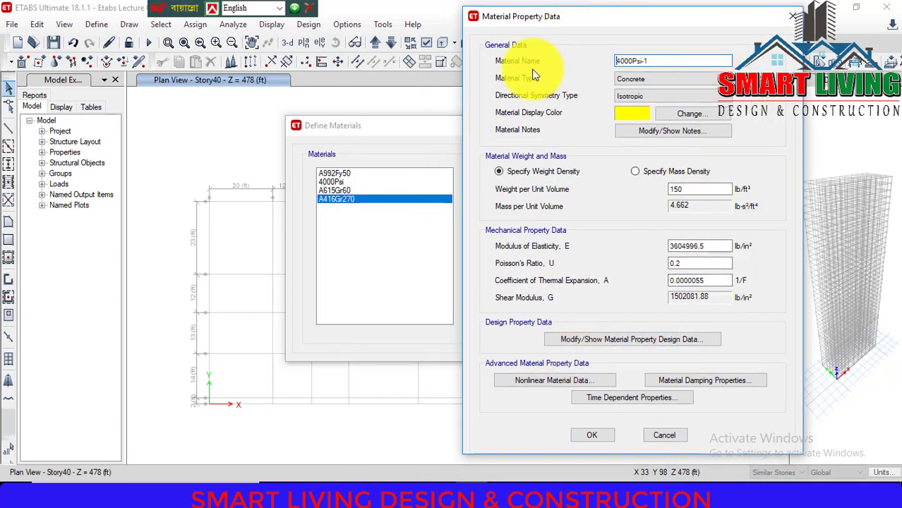
{"action": "left_click", "coordinate": [663, 62]}
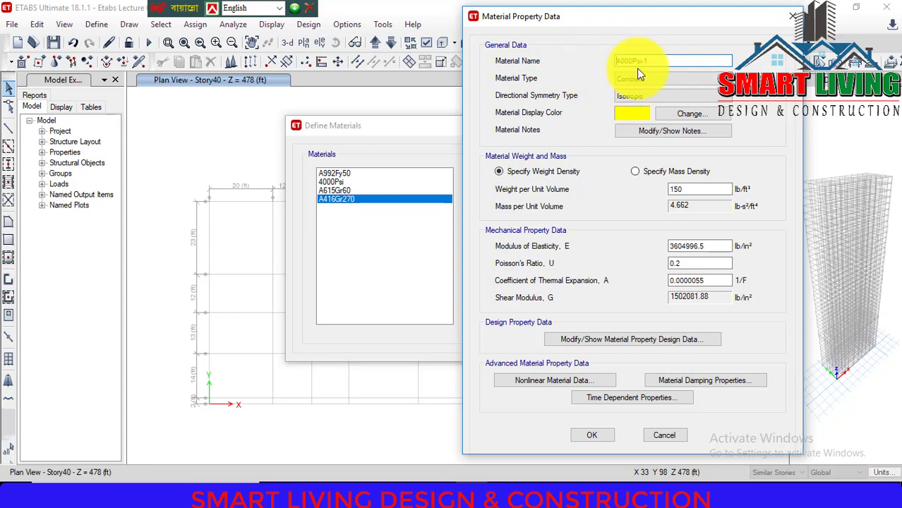
{"action": "type", "text": "fc'="}
{"action": "left_click_drag", "start_coordinate": [685, 62], "coordinate": [631, 75]}
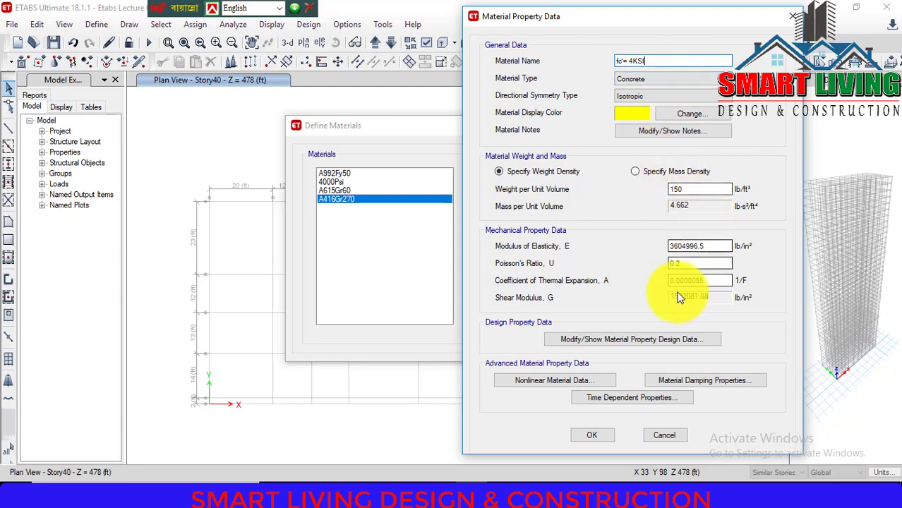
{"action": "left_click", "coordinate": [586, 435]}
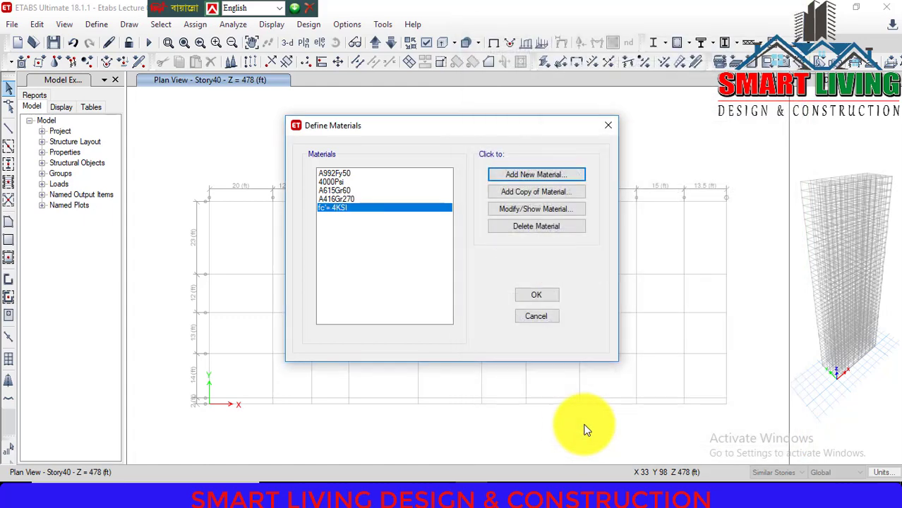
Step: Review the entries in the materials list to check which ones can be deleted
{"action": "left_click", "coordinate": [332, 251]}
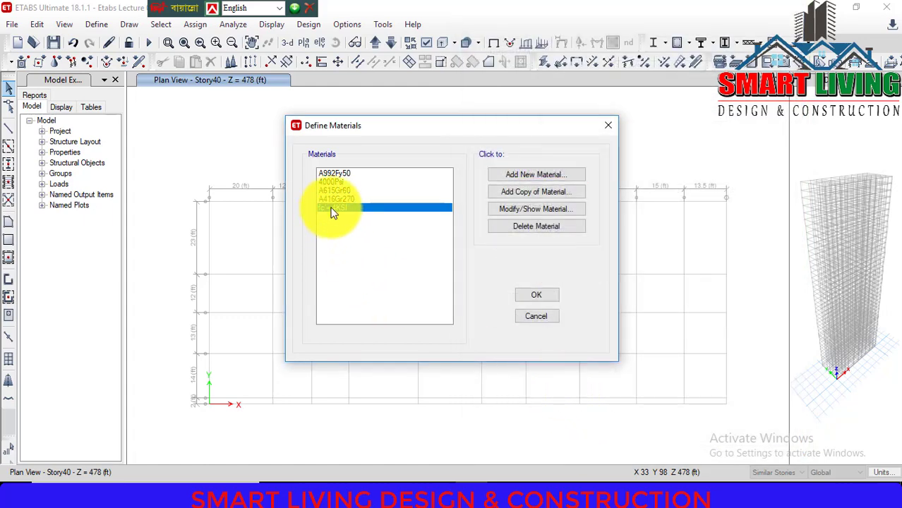
{"action": "left_click", "coordinate": [354, 200]}
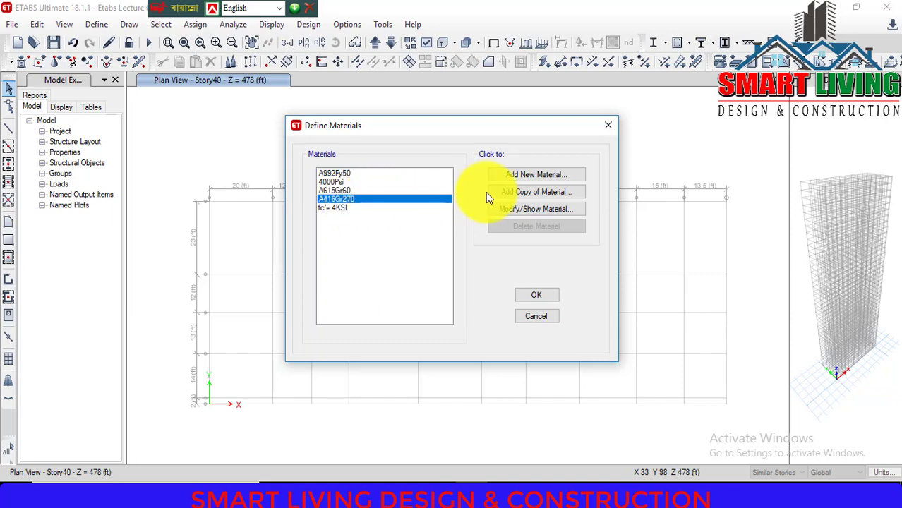
{"action": "left_click", "coordinate": [345, 174]}
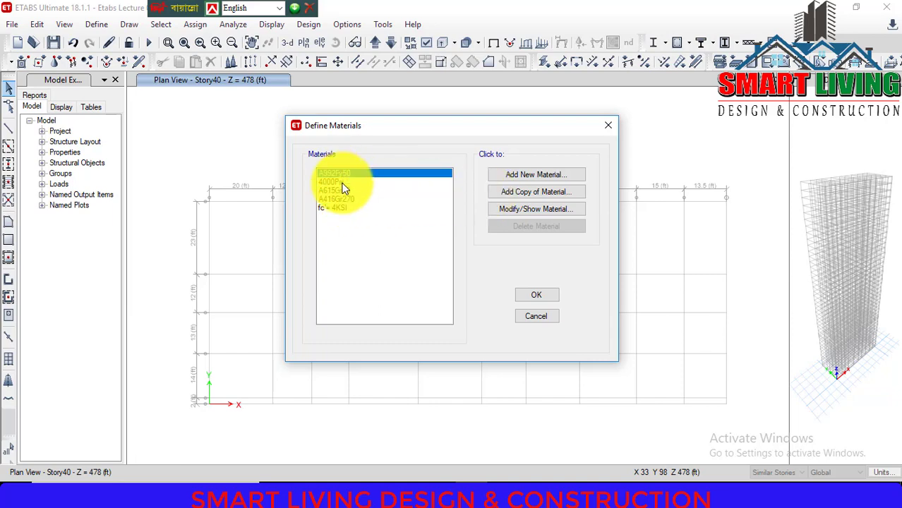
{"action": "left_click", "coordinate": [343, 191]}
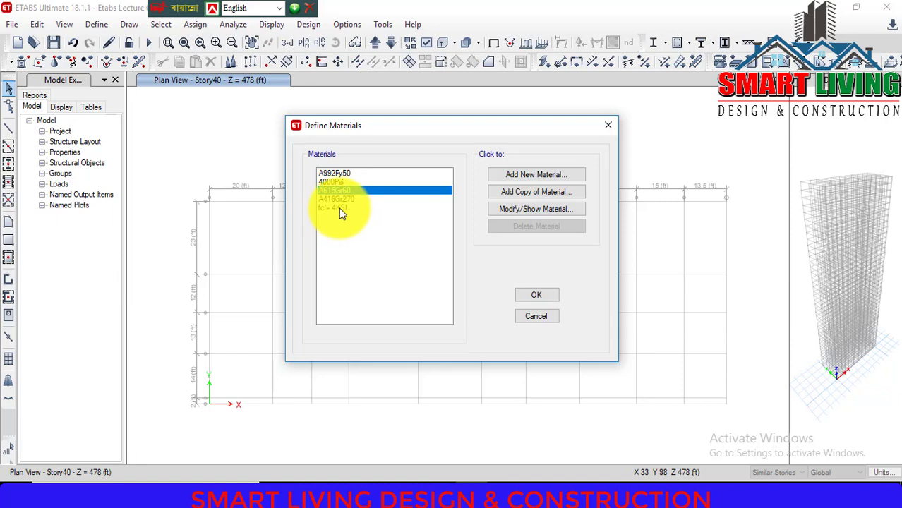
{"action": "left_click", "coordinate": [341, 208]}
{"action": "left_click", "coordinate": [513, 226]}
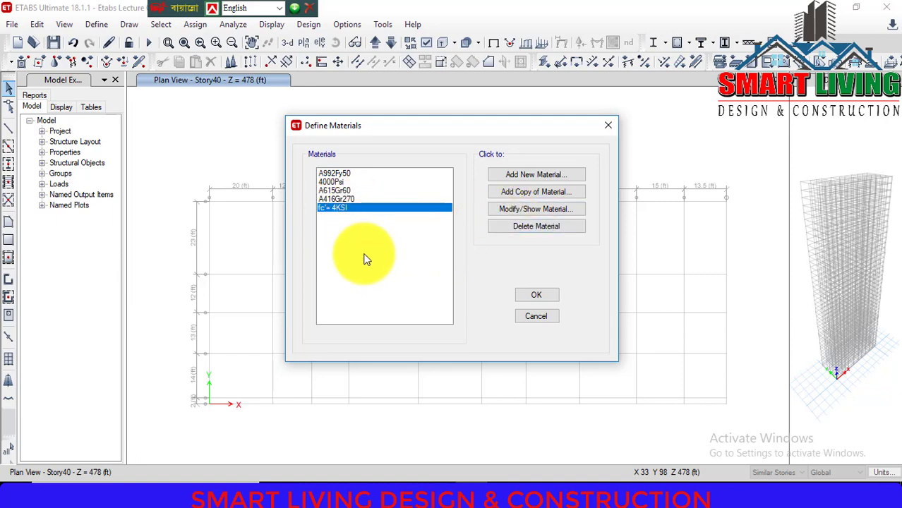
Step: Rename the A615Gr60 rebar material as Fy= 60KSI and accept the material definitions
{"action": "left_click", "coordinate": [344, 191]}
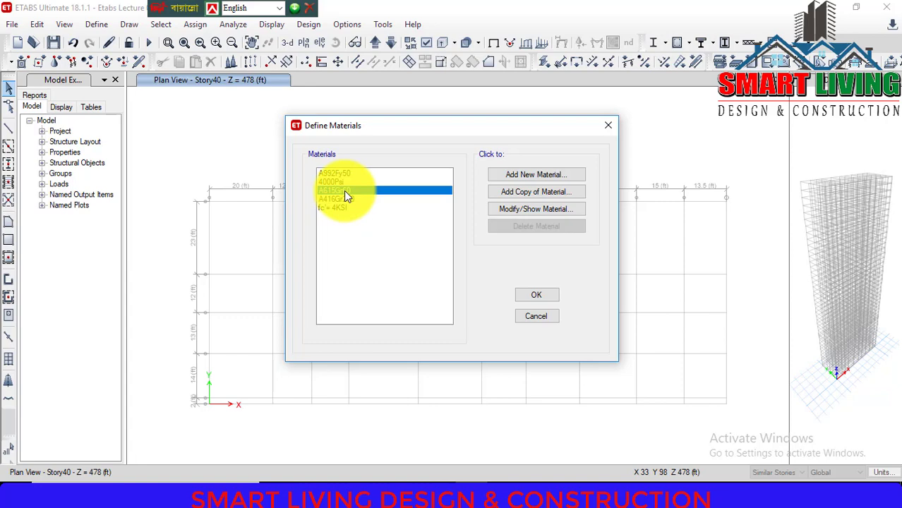
{"action": "left_click", "coordinate": [523, 210]}
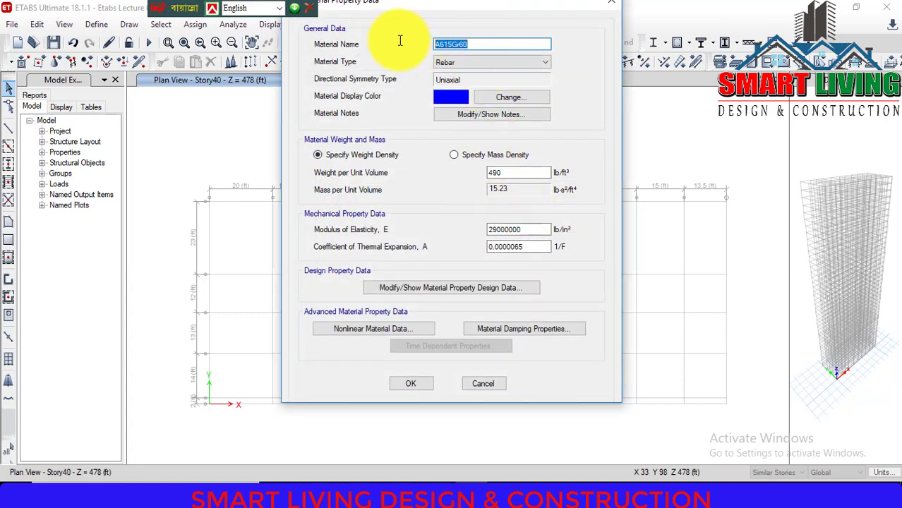
{"action": "type", "text": "Fy= 60KSI"}
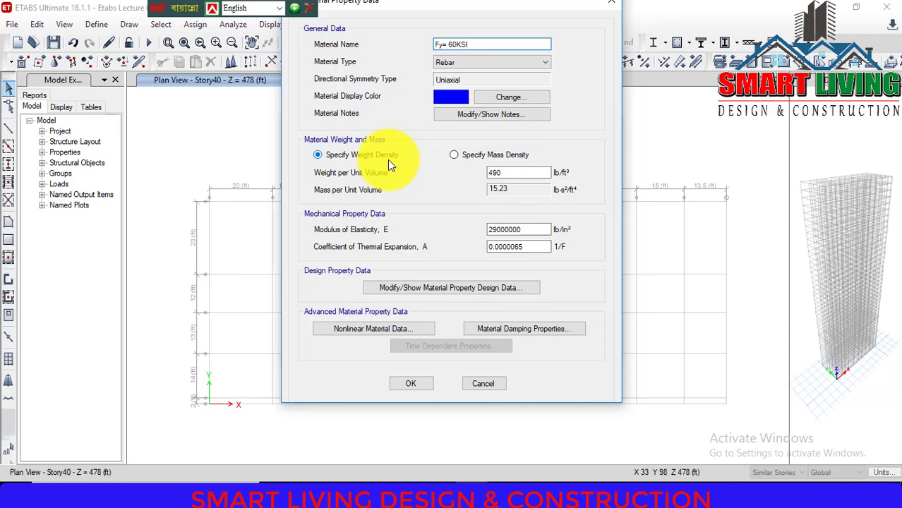
{"action": "left_click", "coordinate": [408, 384]}
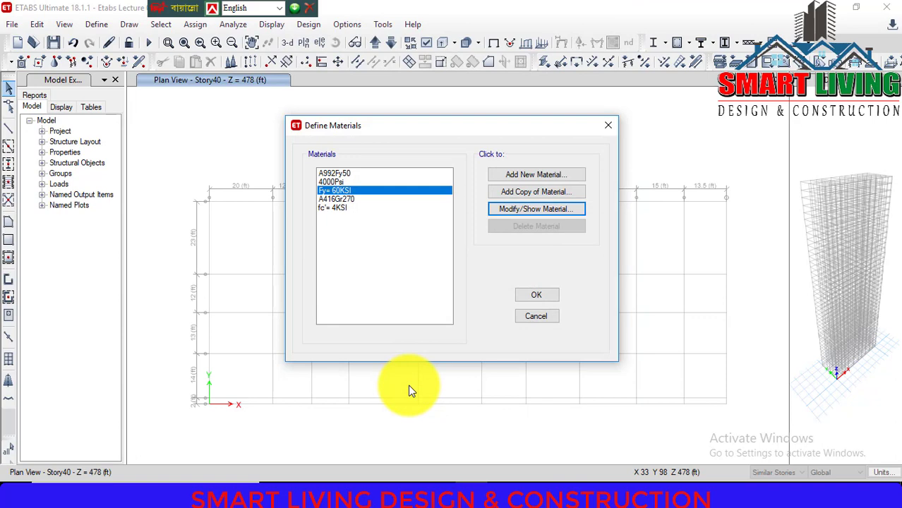
{"action": "left_click", "coordinate": [341, 208]}
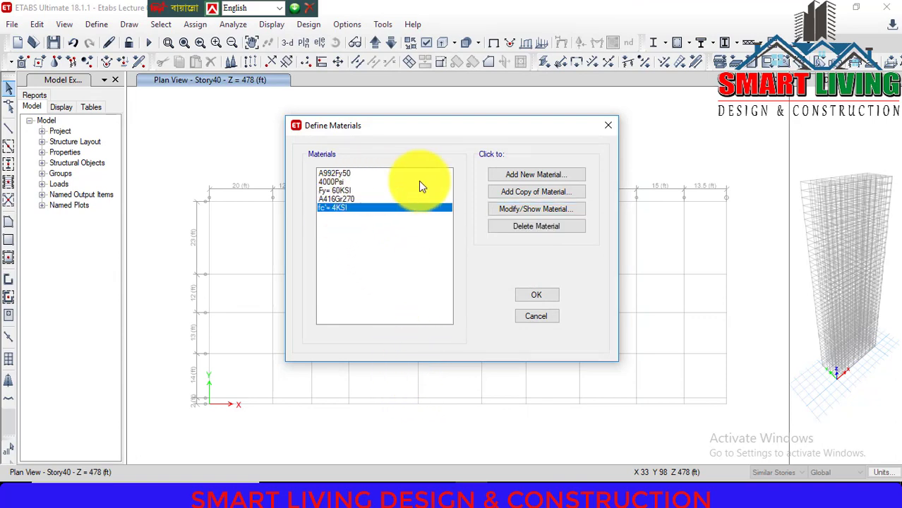
{"action": "left_click", "coordinate": [533, 297]}
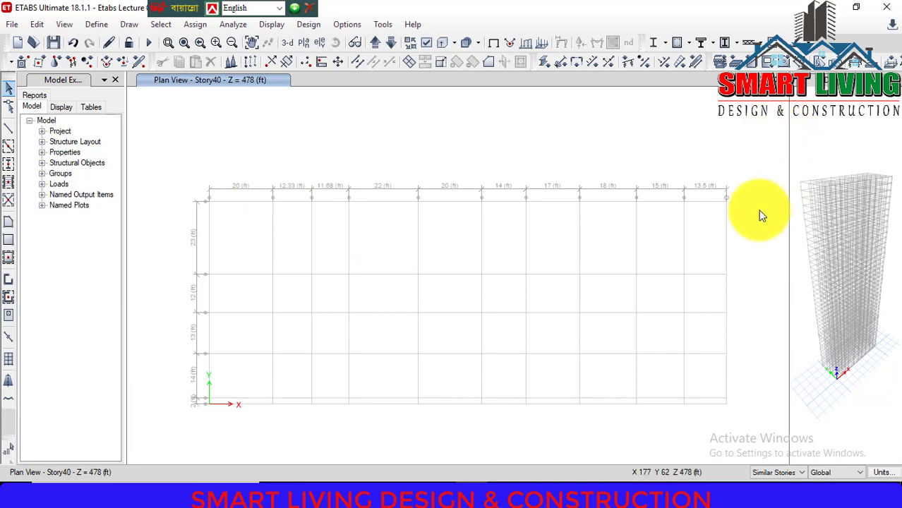
Step: Switch to AutoCAD and examine the beam and column layout plan around the lift core
{"action": "left_click", "coordinate": [513, 493]}
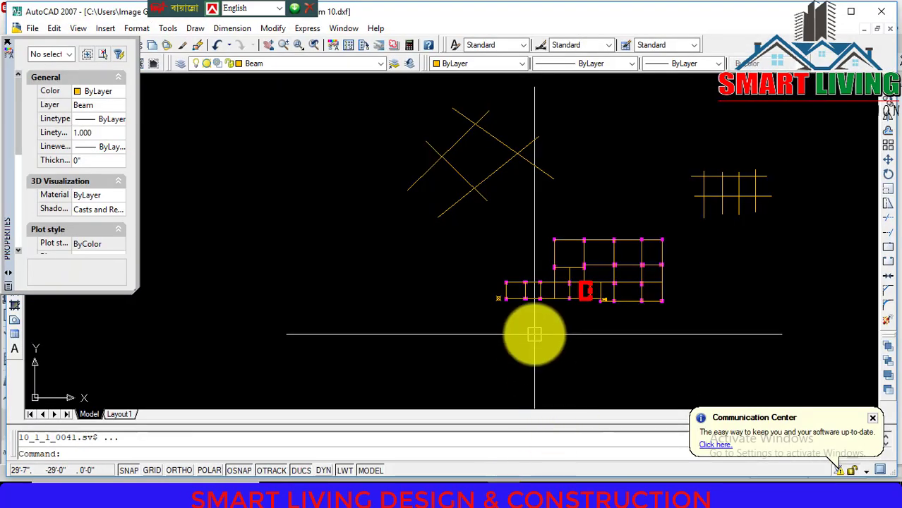
{"action": "scroll", "coordinate": [533, 332], "scroll_direction": "down", "scroll_amount": 2}
{"action": "left_click", "coordinate": [33, 28]}
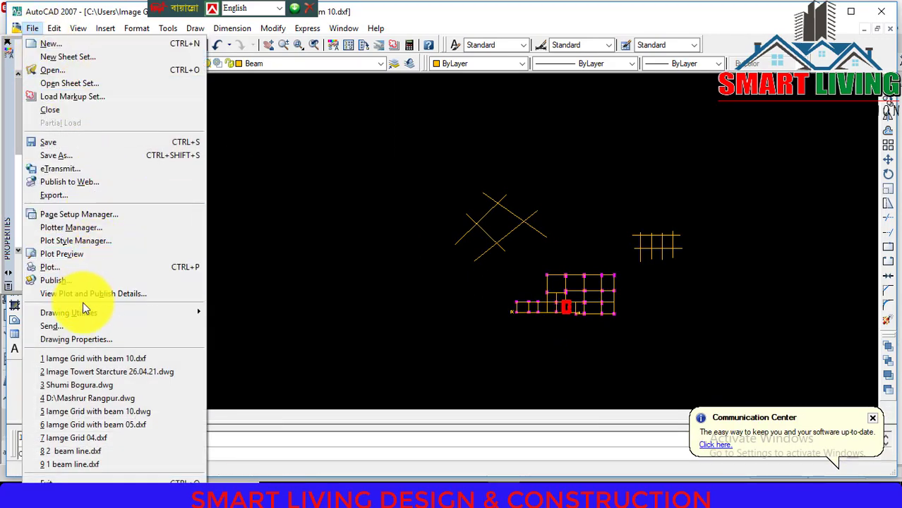
{"action": "left_click", "coordinate": [433, 312]}
{"action": "left_click", "coordinate": [465, 320]}
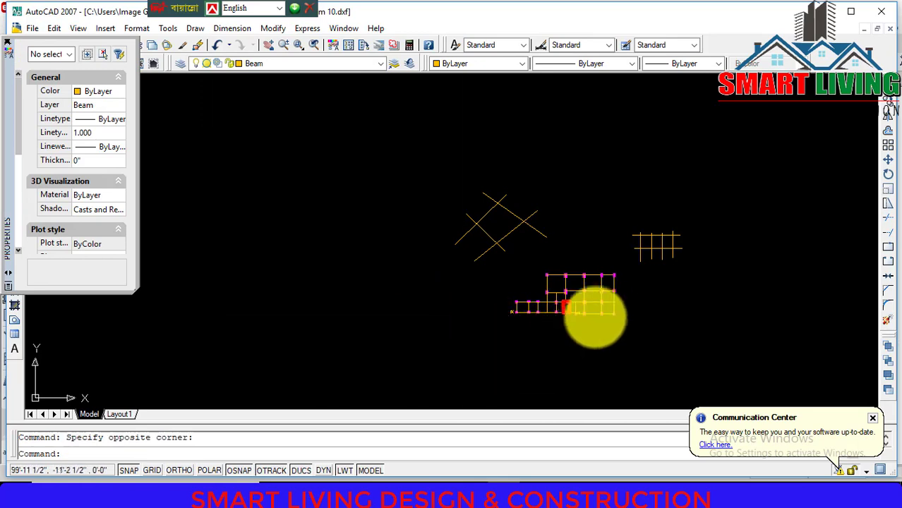
{"action": "scroll", "coordinate": [607, 304], "scroll_direction": "up", "scroll_amount": 6}
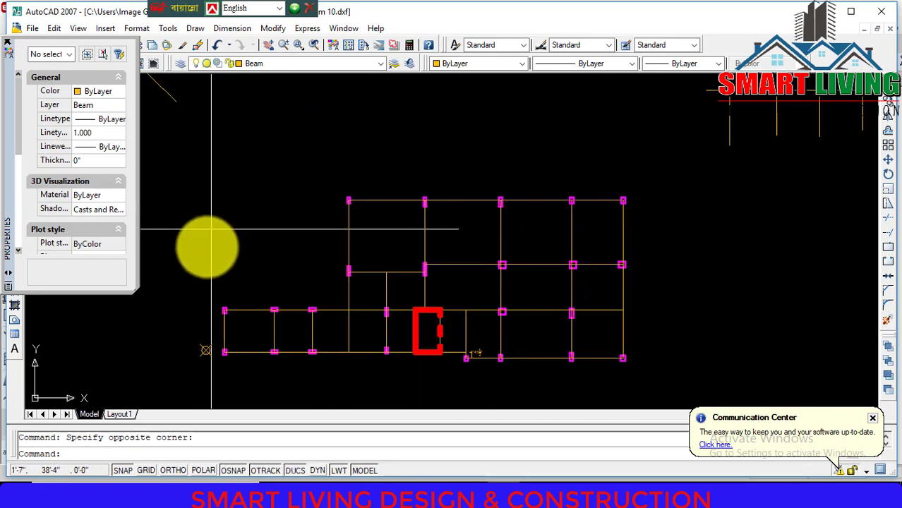
{"action": "mouse_move", "coordinate": [402, 286]}
{"action": "middle_mouse_down"}
{"action": "mouse_move", "coordinate": [447, 234]}
{"action": "mouse_move", "coordinate": [447, 220]}
{"action": "middle_mouse_up"}
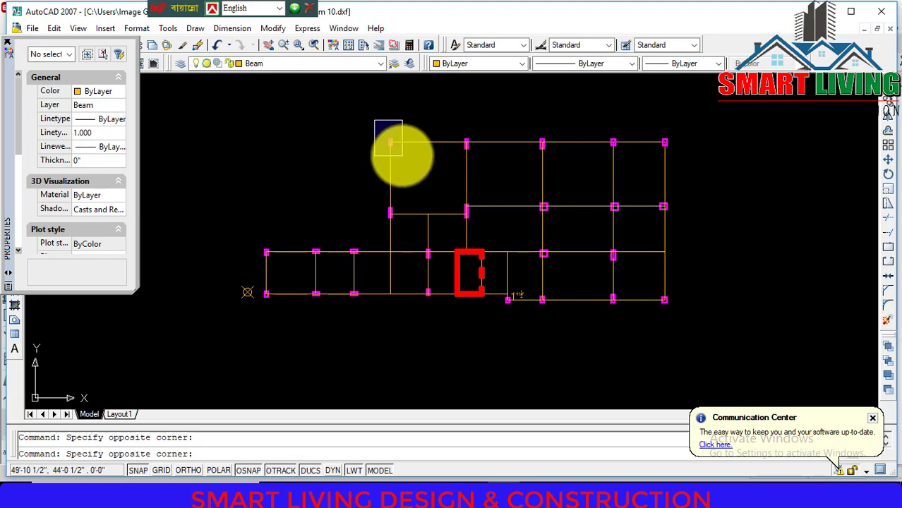
Step: Pick out the plan's outer corner columns and the short beam beside the lift core, and clear the selection
{"action": "left_click", "coordinate": [390, 142]}
{"action": "left_click", "coordinate": [664, 144]}
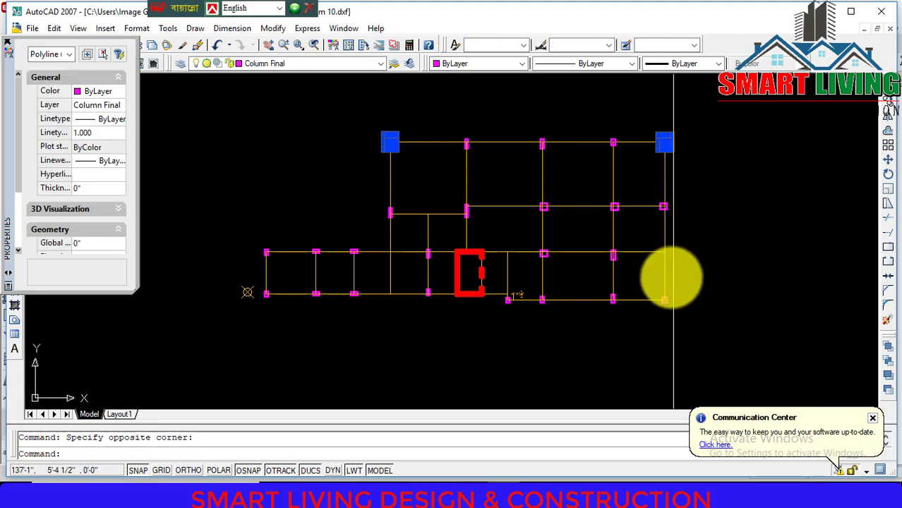
{"action": "left_click", "coordinate": [656, 287]}
{"action": "left_click", "coordinate": [677, 315]}
{"action": "scroll", "coordinate": [497, 298], "scroll_direction": "up", "scroll_amount": 5}
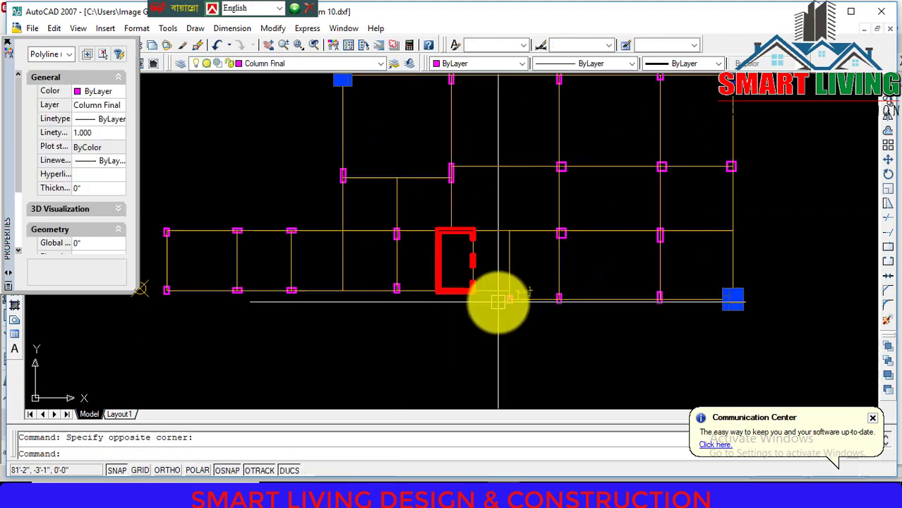
{"action": "left_click", "coordinate": [500, 281]}
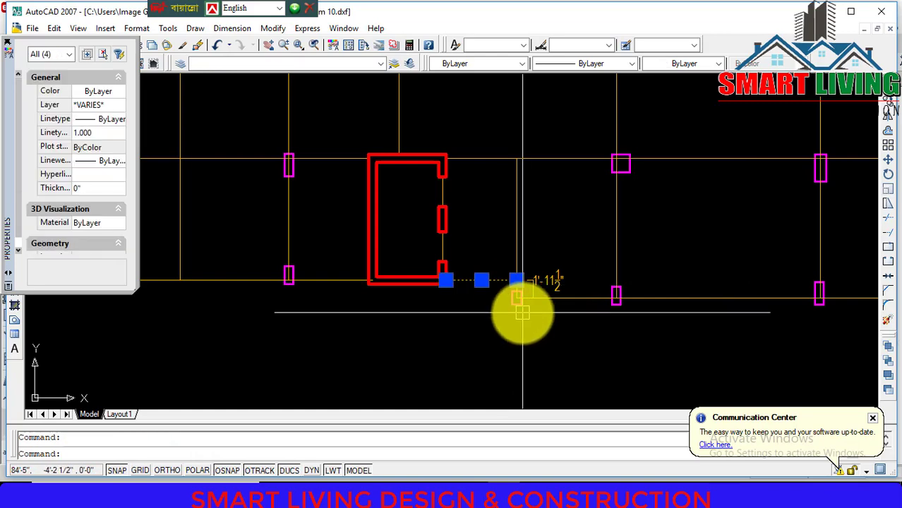
{"action": "scroll", "coordinate": [486, 297], "scroll_direction": "down", "scroll_amount": 4}
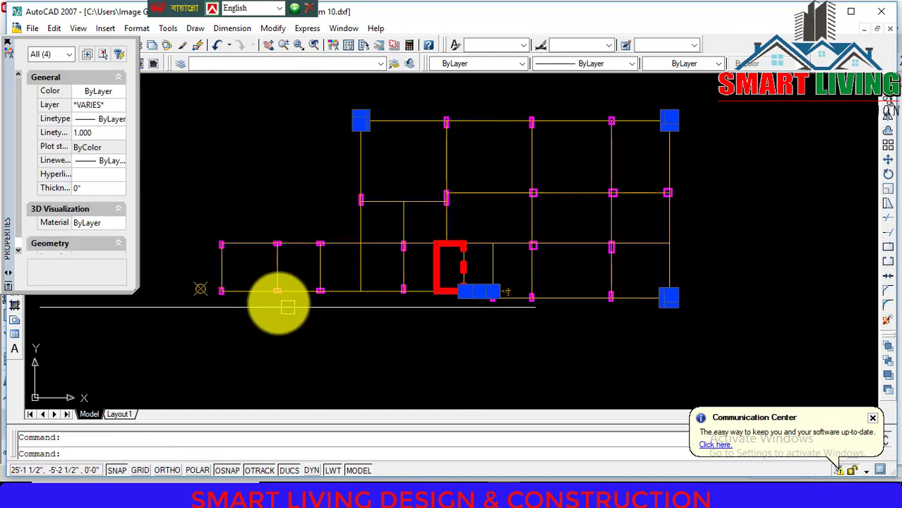
{"action": "left_click", "coordinate": [201, 254]}
{"action": "left_click", "coordinate": [236, 261]}
{"action": "left_click", "coordinate": [203, 268]}
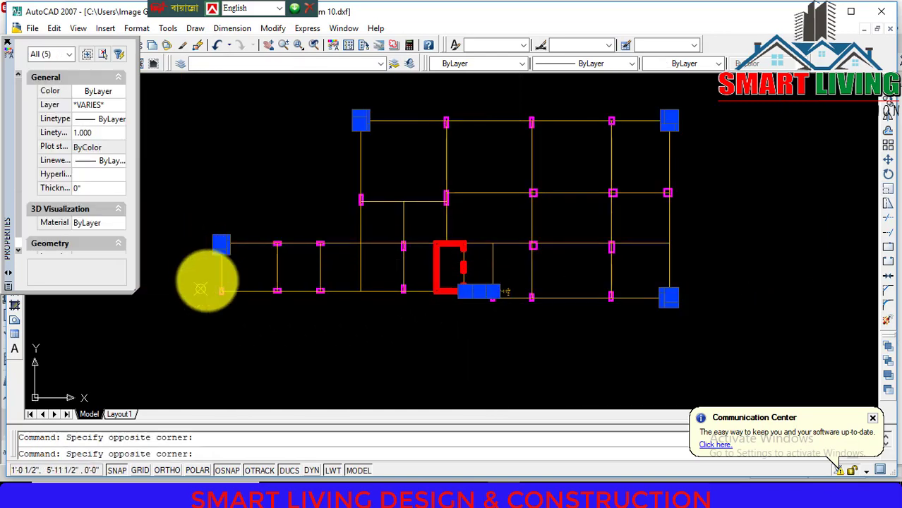
{"action": "left_click", "coordinate": [233, 313]}
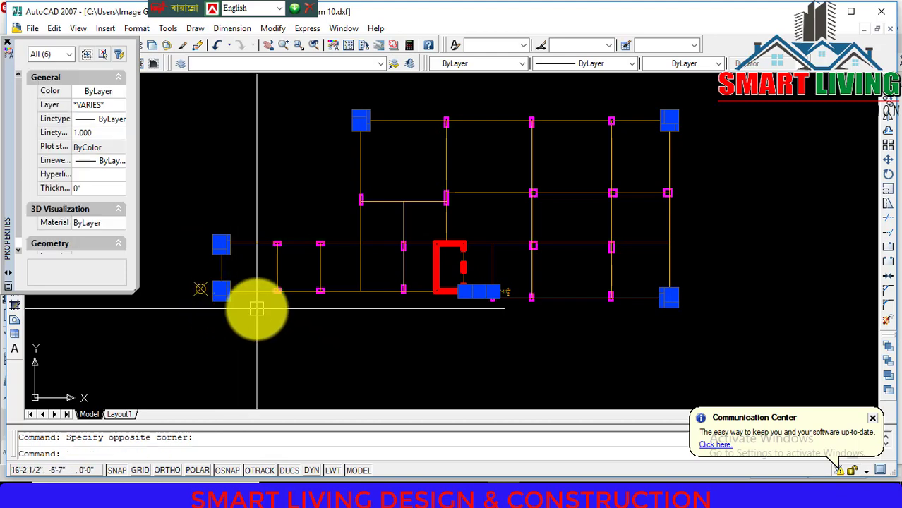
{"action": "key", "text": "Escape"}
{"action": "left_click", "coordinate": [33, 31]}
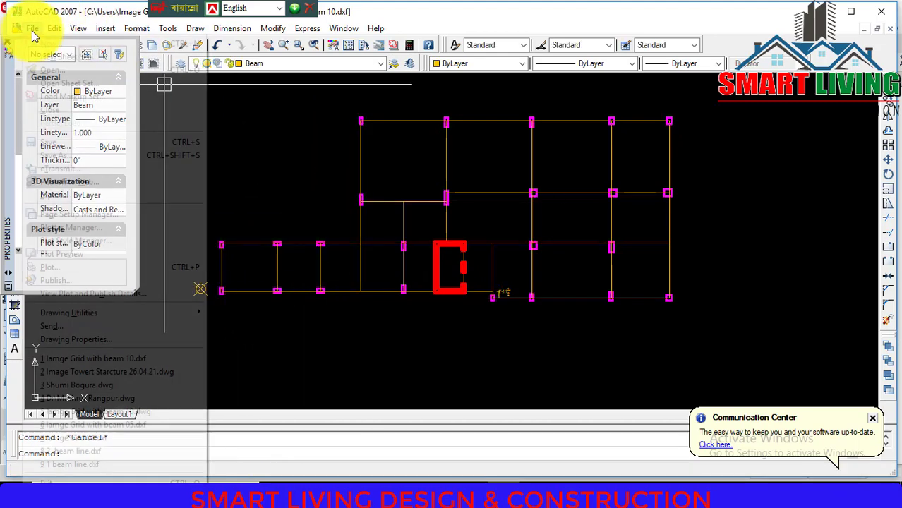
{"action": "left_click", "coordinate": [275, 328]}
{"action": "key", "text": "Escape"}
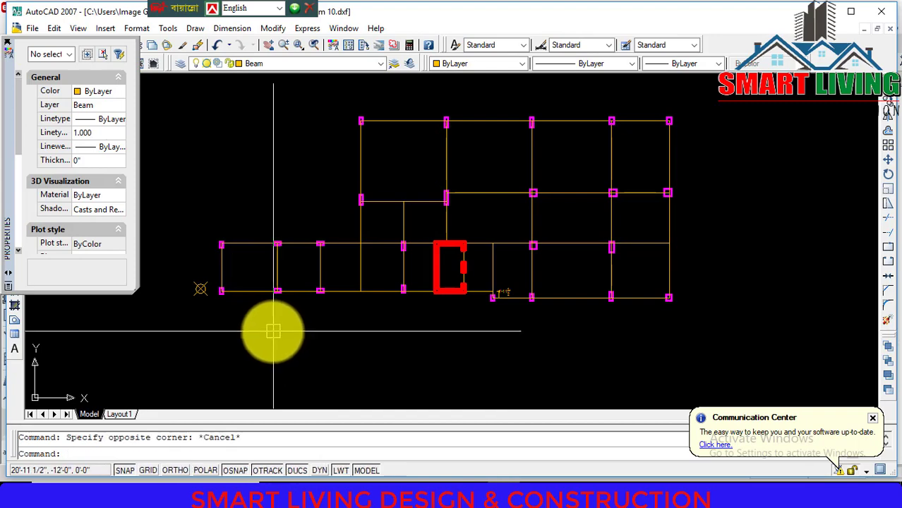
Step: Add a multiline text reading "C1 12x20" below the leftmost columns of the plan
{"action": "middle_click_drag", "start_coordinate": [273, 331], "coordinate": [348, 267]}
{"action": "scroll", "coordinate": [347, 267], "scroll_direction": "up", "scroll_amount": 3}
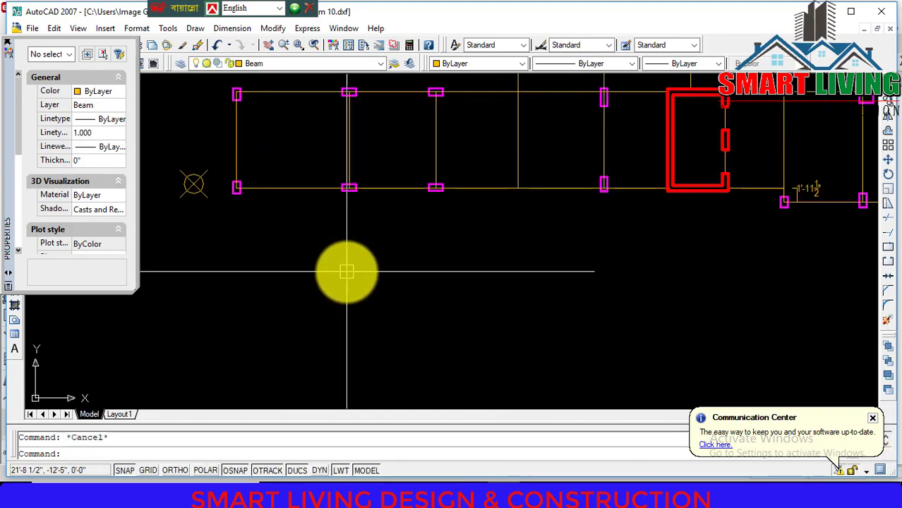
{"action": "type", "text": "t"}
{"action": "key", "text": "Return"}
{"action": "left_click", "coordinate": [274, 246]}
{"action": "left_click", "coordinate": [445, 324]}
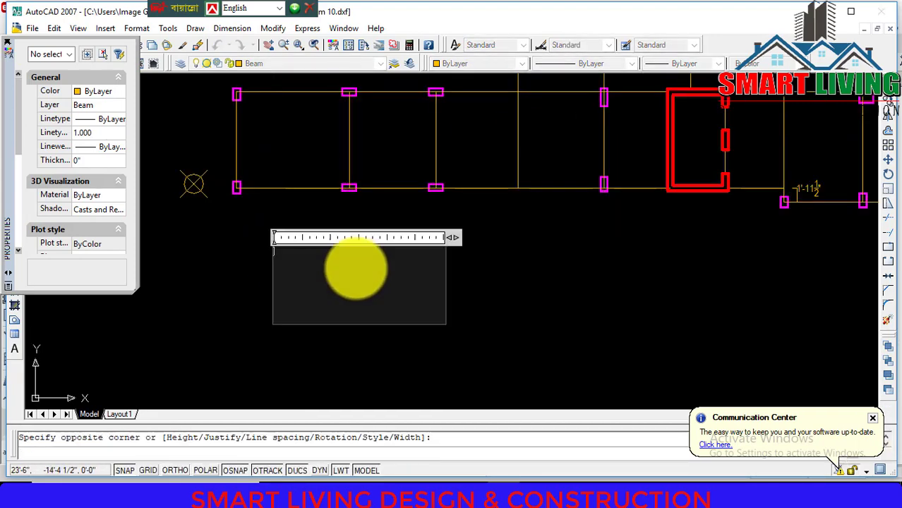
{"action": "type", "text": "C1 12x20"}
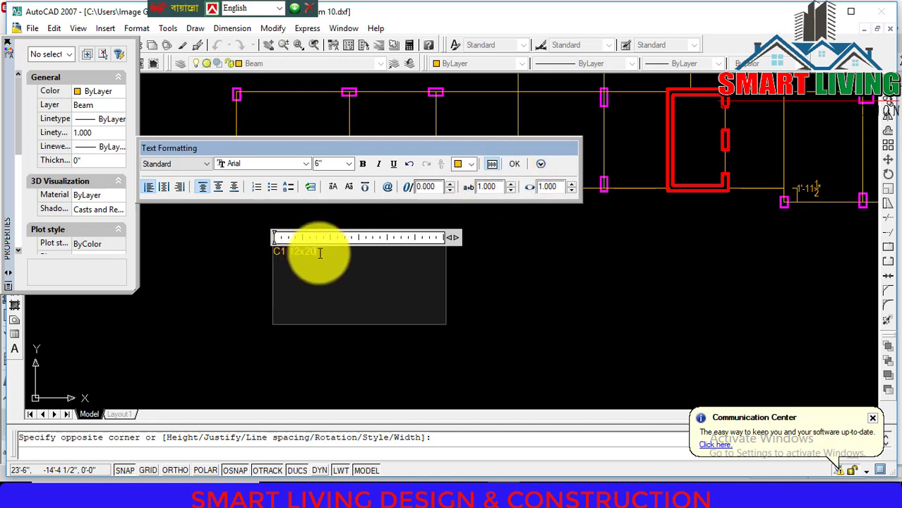
Step: Set the height of the "C1 12x20" text to 1'-8" and finish the text
{"action": "left_click_drag", "start_coordinate": [318, 252], "coordinate": [248, 249]}
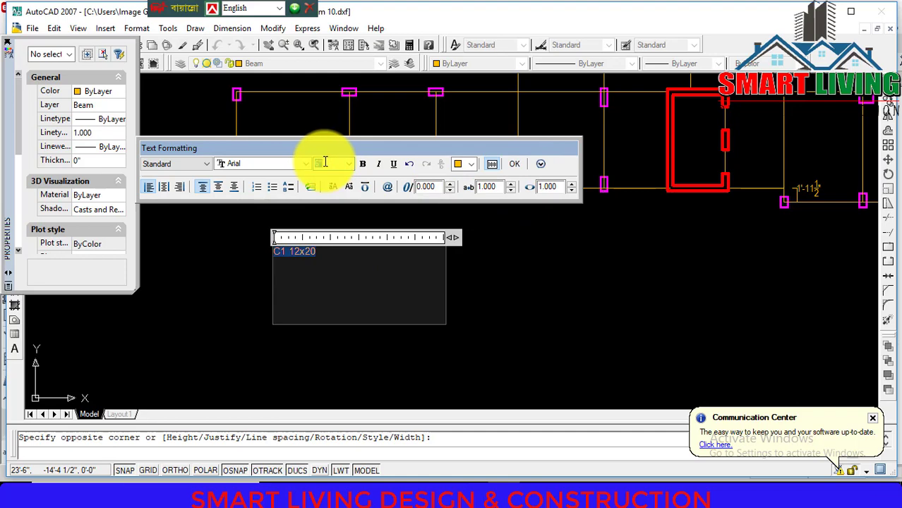
{"action": "key", "text": "Return"}
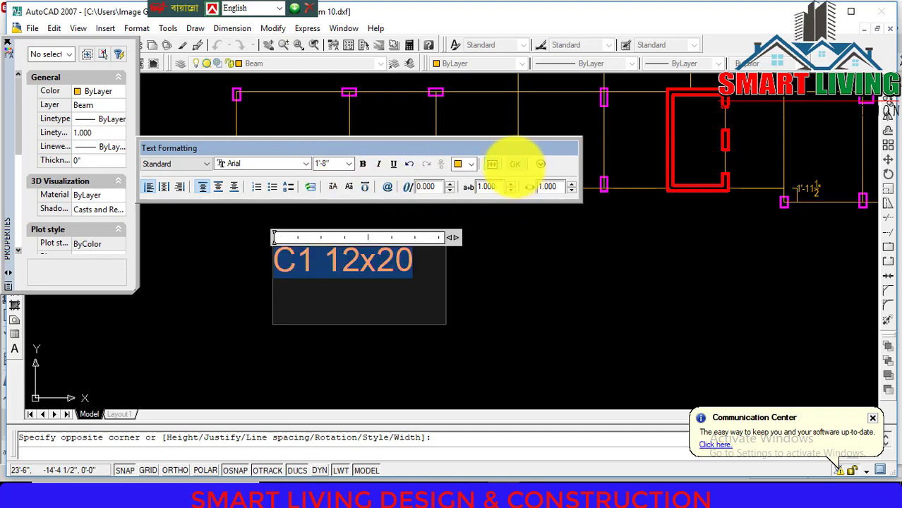
{"action": "left_click", "coordinate": [514, 165]}
{"action": "scroll", "coordinate": [522, 243], "scroll_direction": "down", "scroll_amount": 3}
{"action": "middle_click_drag", "start_coordinate": [519, 242], "coordinate": [402, 342]}
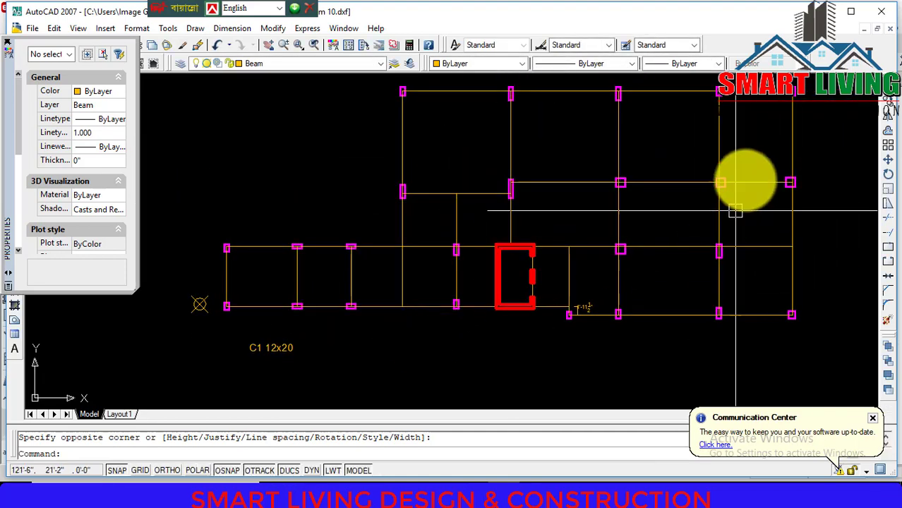
{"action": "scroll", "coordinate": [248, 365], "scroll_direction": "up", "scroll_amount": 3}
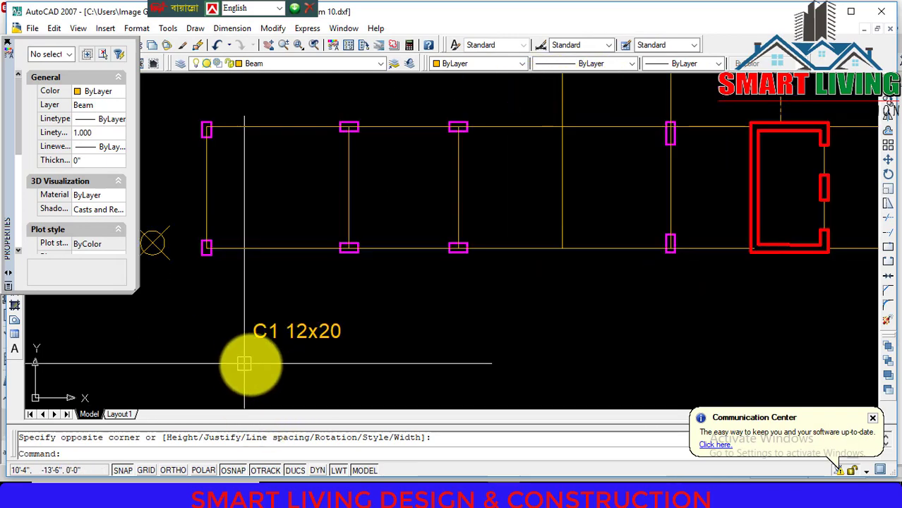
Step: Copy the "C1 12x20" text straight down by about 3'-10" with ortho mode on
{"action": "type", "text": "o"}
{"action": "key", "text": "Return"}
{"action": "left_click", "coordinate": [306, 332]}
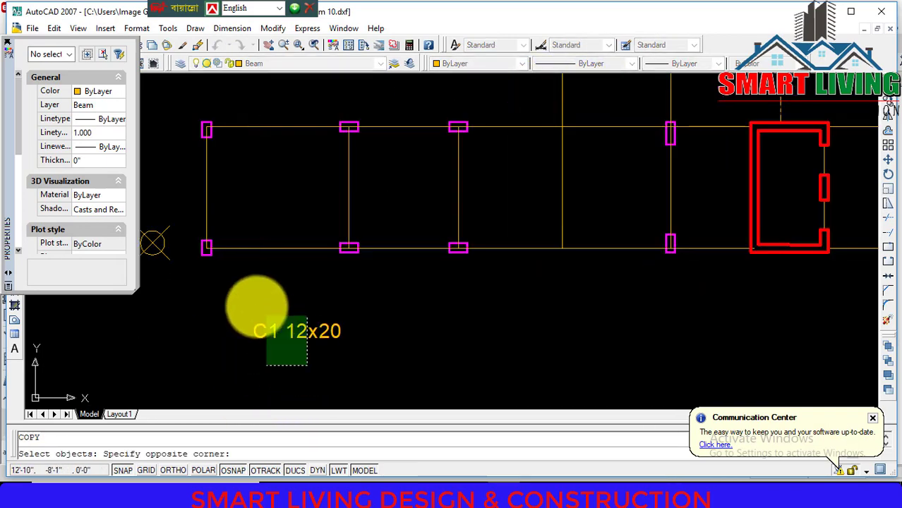
{"action": "left_click", "coordinate": [263, 364]}
{"action": "key", "text": "Return"}
{"action": "left_click", "coordinate": [434, 310]}
{"action": "key", "text": "F8"}
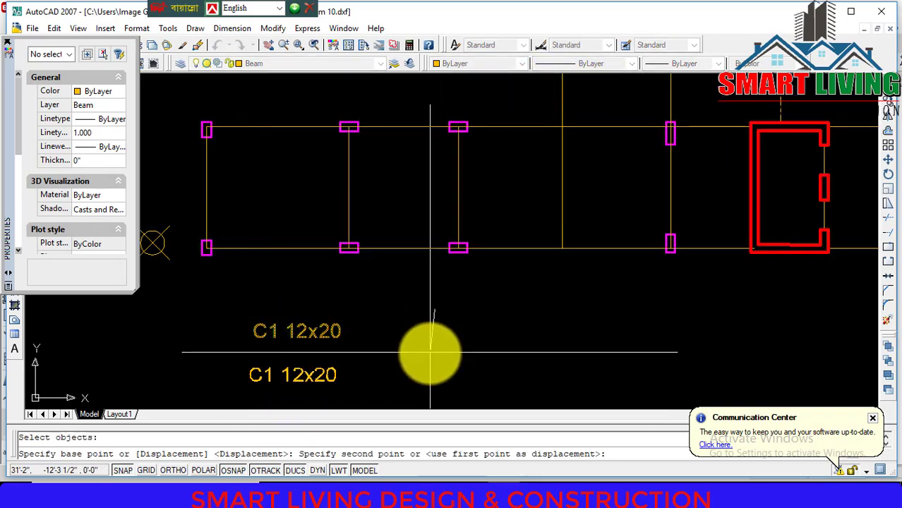
{"action": "left_click", "coordinate": [432, 344]}
{"action": "key", "text": "Escape"}
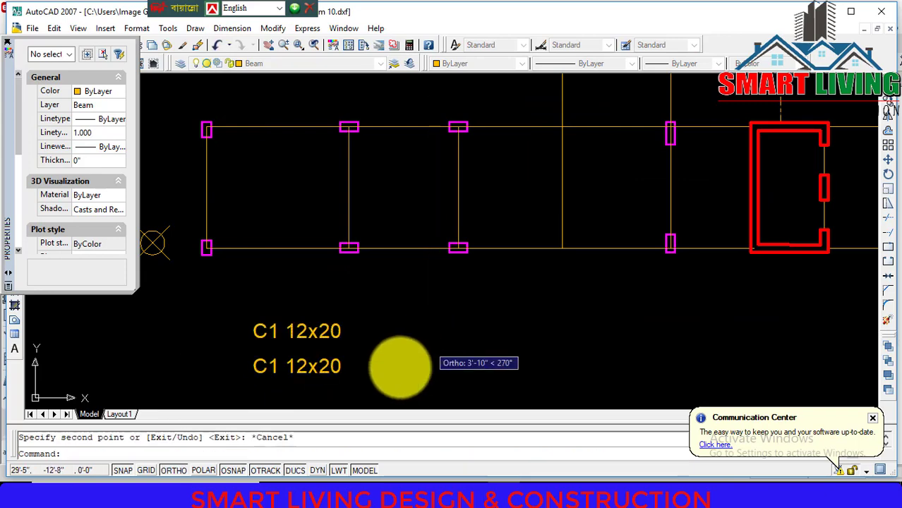
Step: Edit the size in the lower column label so the text reads "C1 15x24"
{"action": "scroll", "coordinate": [342, 374], "scroll_direction": "up", "scroll_amount": 4}
{"action": "double_click", "coordinate": [305, 352]}
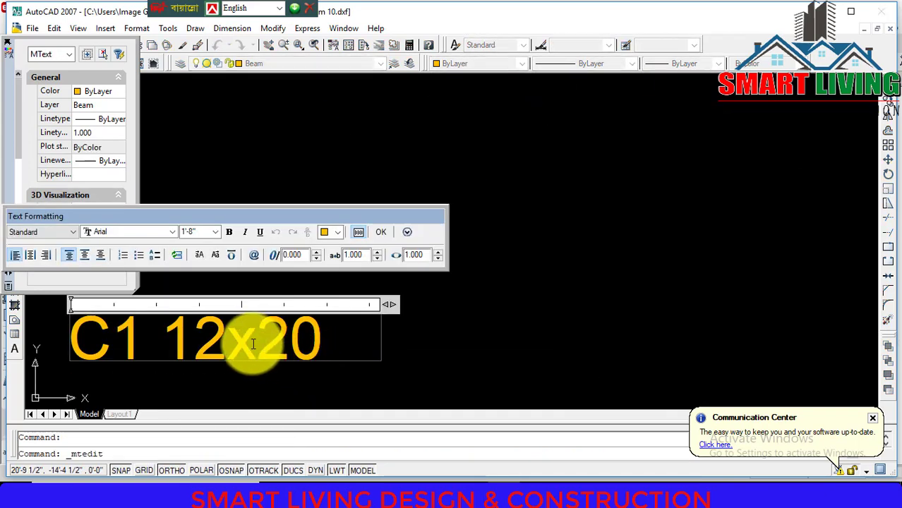
{"action": "left_click_drag", "start_coordinate": [220, 333], "coordinate": [206, 337]}
{"action": "type", "text": "5"}
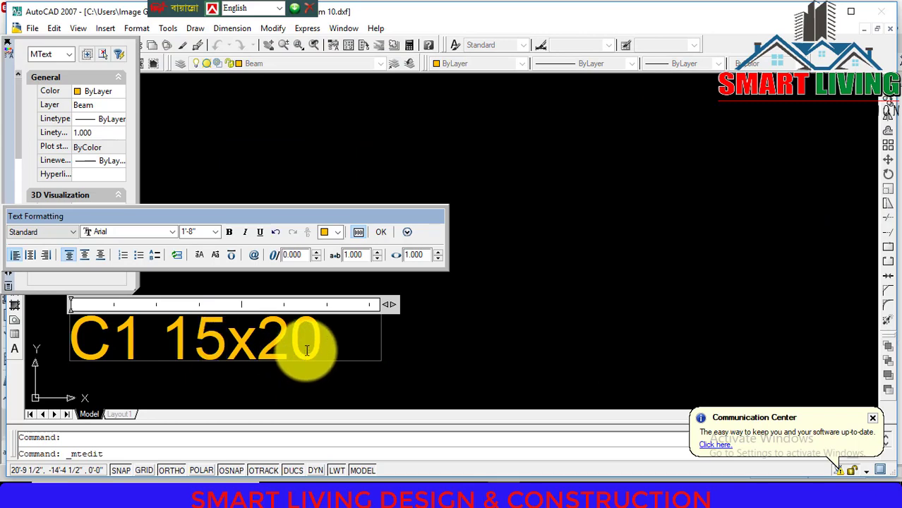
{"action": "left_click_drag", "start_coordinate": [289, 340], "coordinate": [317, 344]}
{"action": "type", "text": "4"}
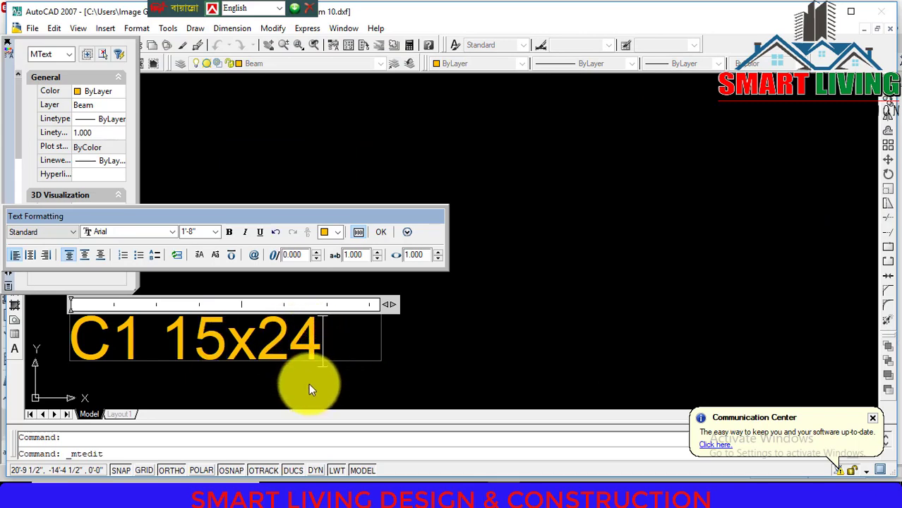
{"action": "left_click", "coordinate": [380, 231]}
Step: Copy the "C1 15x24" label straight down to add a third row to the column list
{"action": "scroll", "coordinate": [450, 306], "scroll_direction": "down", "scroll_amount": 6}
{"action": "middle_click_drag", "start_coordinate": [475, 285], "coordinate": [423, 325]}
{"action": "scroll", "coordinate": [395, 274], "scroll_direction": "down", "scroll_amount": 2}
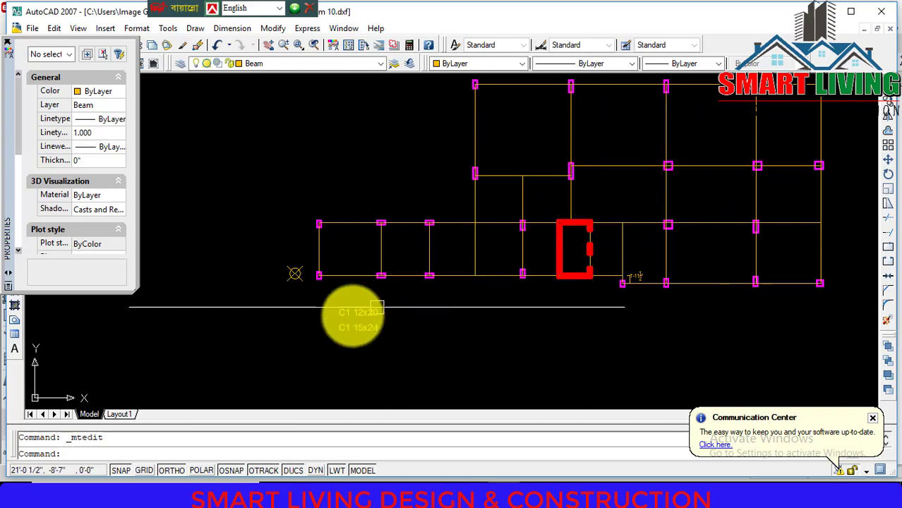
{"action": "scroll", "coordinate": [306, 335], "scroll_direction": "up", "scroll_amount": 3}
{"action": "type", "text": "cp"}
{"action": "key", "text": "Return"}
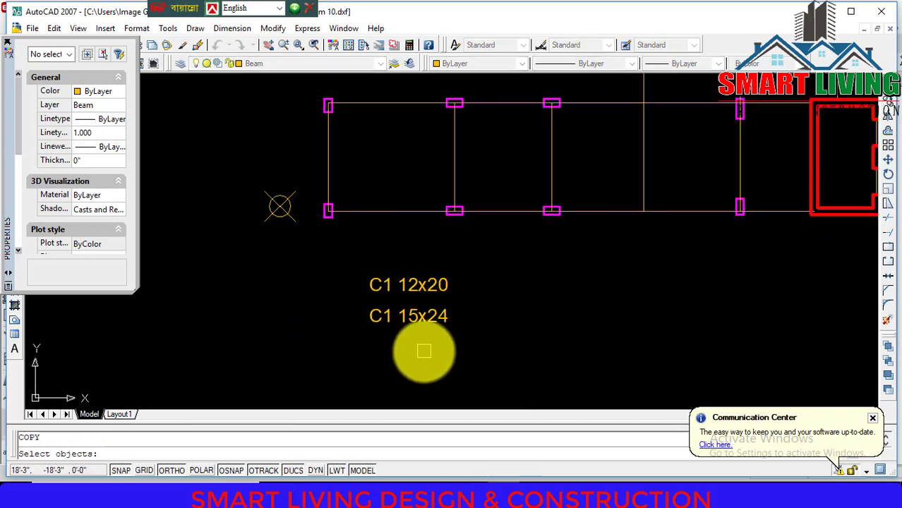
{"action": "scroll", "coordinate": [429, 353], "scroll_direction": "up", "scroll_amount": 2}
{"action": "left_click", "coordinate": [462, 344]}
{"action": "left_click", "coordinate": [416, 297]}
{"action": "key", "text": "Return"}
{"action": "left_click", "coordinate": [502, 261]}
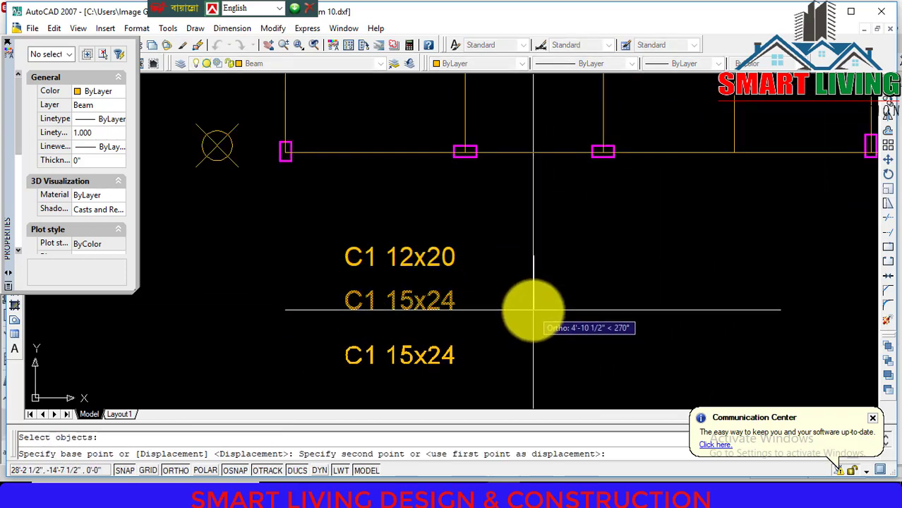
{"action": "left_click", "coordinate": [530, 310]}
{"action": "key", "text": "Escape"}
Step: Change the lowest column label's text to "C3 15x36"
{"action": "scroll", "coordinate": [382, 372], "scroll_direction": "up", "scroll_amount": 3}
{"action": "double_click", "coordinate": [333, 330]}
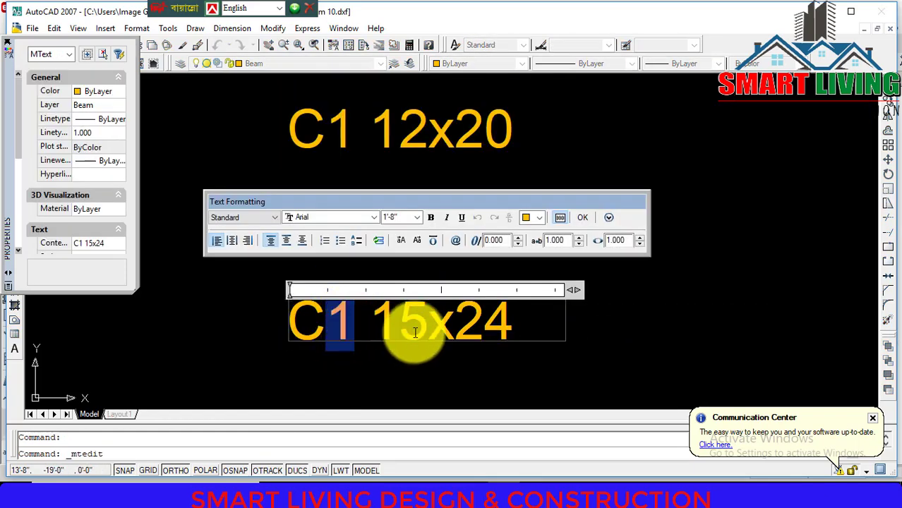
{"action": "type", "text": "3"}
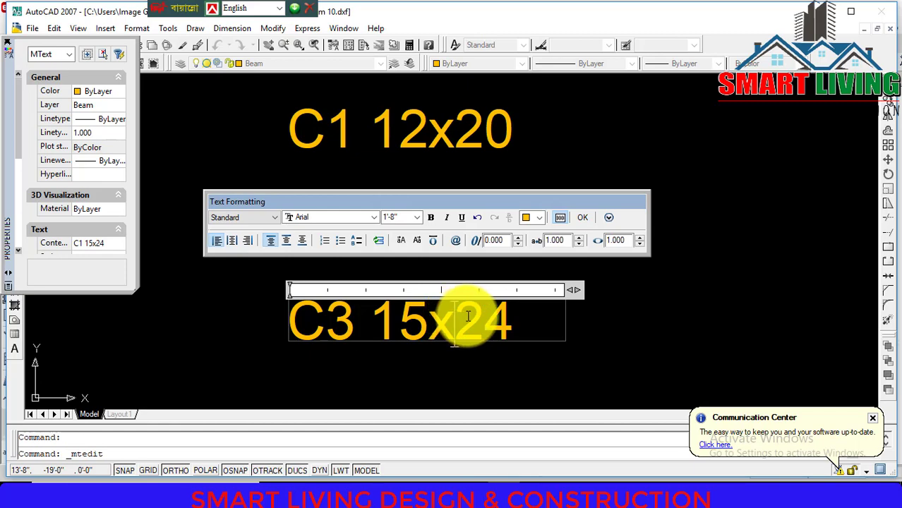
{"action": "left_click", "coordinate": [510, 317]}
{"action": "key", "text": "BackSpace"}
{"action": "key", "text": "BackSpace"}
{"action": "type", "text": "36"}
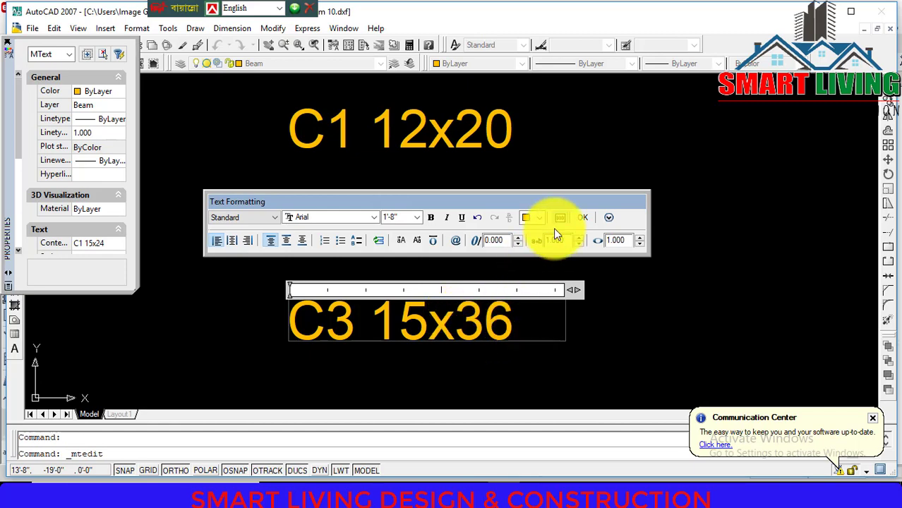
{"action": "left_click", "coordinate": [582, 217]}
Step: Renumber the middle column label so it reads "C2 15x24"
{"action": "double_click", "coordinate": [297, 203]}
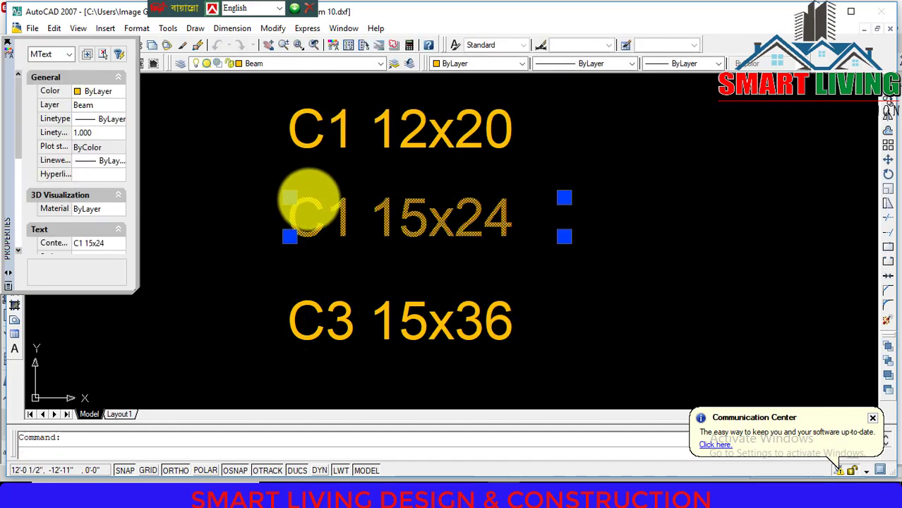
{"action": "left_click_drag", "start_coordinate": [325, 211], "coordinate": [353, 212]}
{"action": "type", "text": "2"}
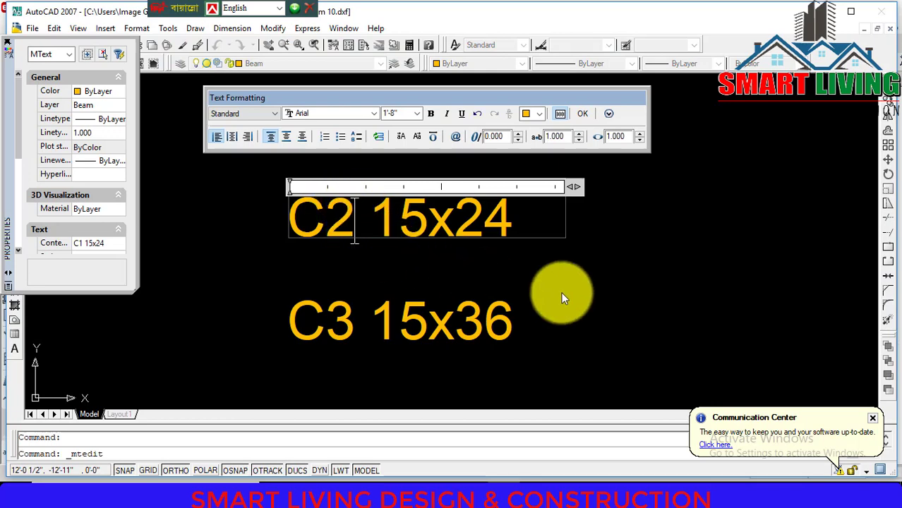
{"action": "left_click", "coordinate": [561, 292]}
Step: Save the drawing as "Iamge Grid with beam 10.dwg" in the Image Tower folder
{"action": "scroll", "coordinate": [561, 292], "scroll_direction": "down", "scroll_amount": 3}
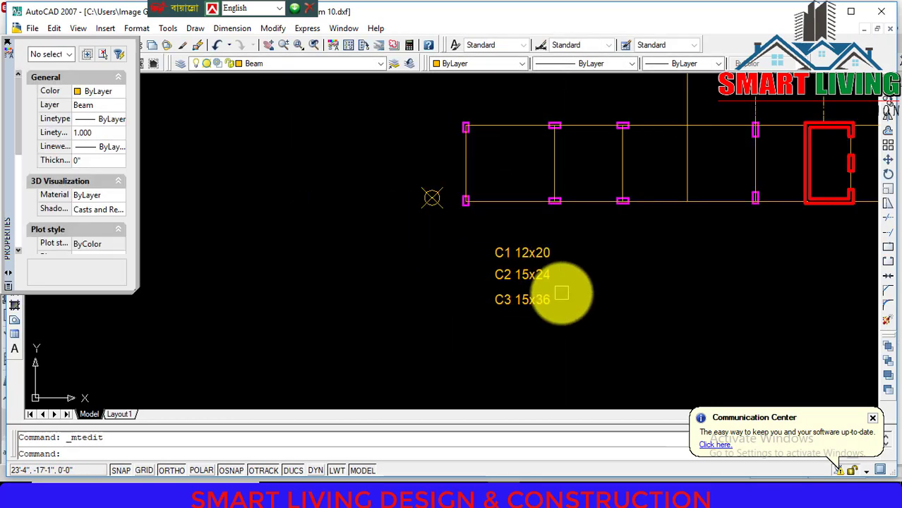
{"action": "key", "text": "ctrl+shift+s"}
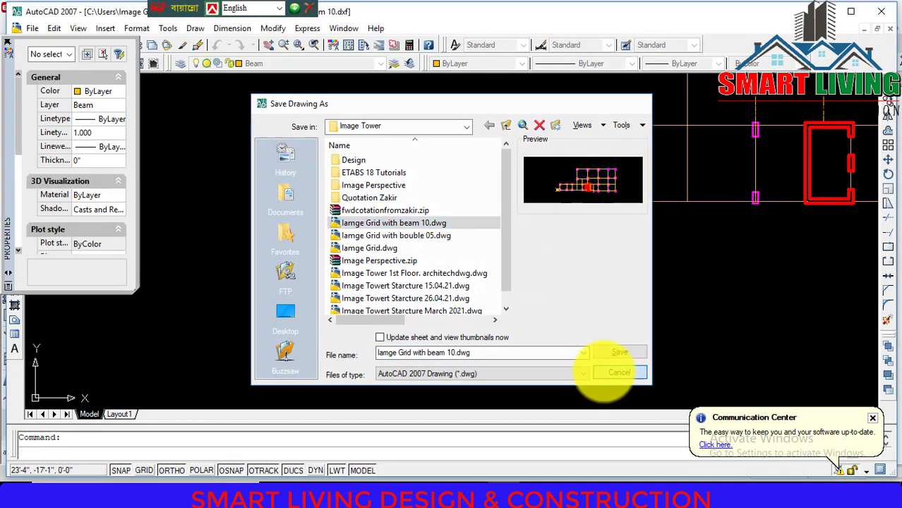
{"action": "left_click", "coordinate": [607, 353]}
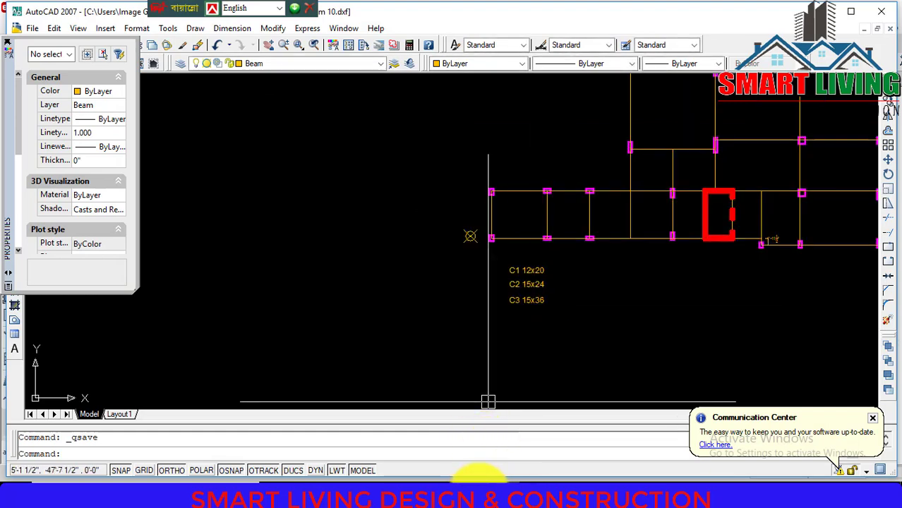
Step: Switch to ETABS, open the frame section properties and review the listed sections, including ConcBm and ConcCol
{"action": "left_click", "coordinate": [478, 492]}
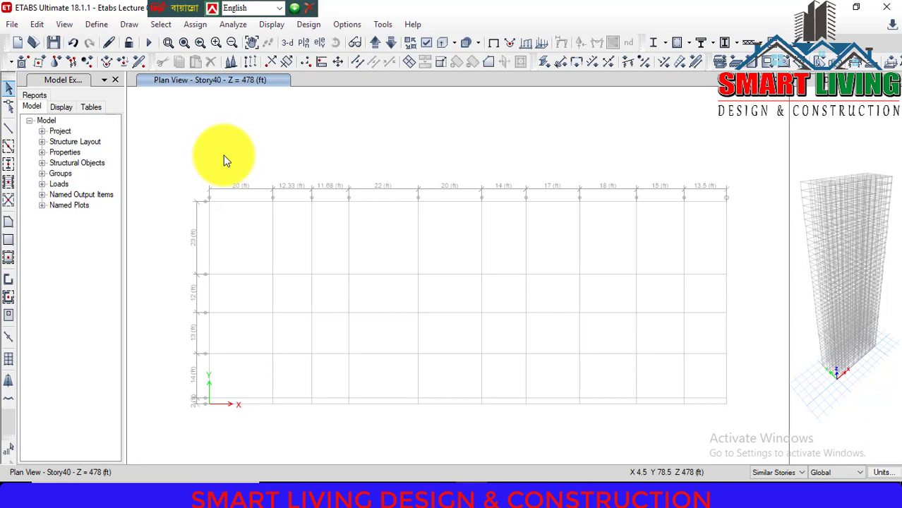
{"action": "left_click", "coordinate": [91, 25]}
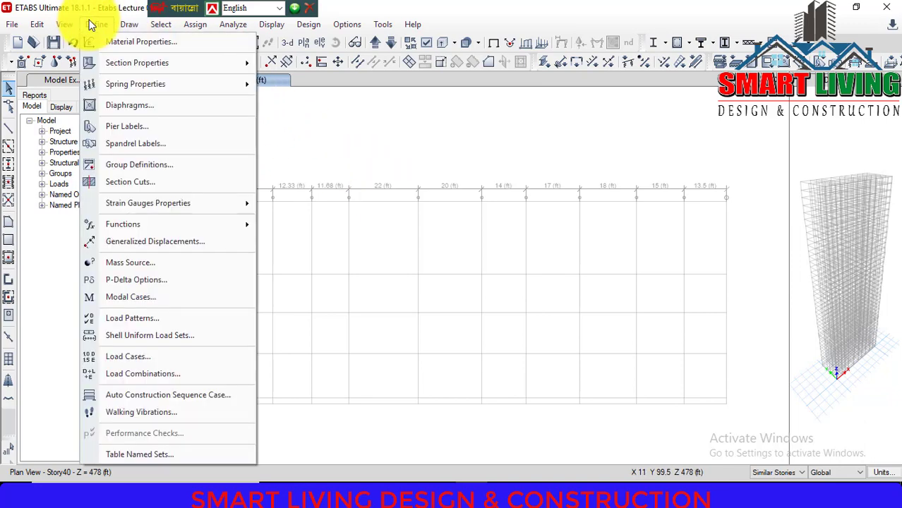
{"action": "mouse_move", "coordinate": [97, 63]}
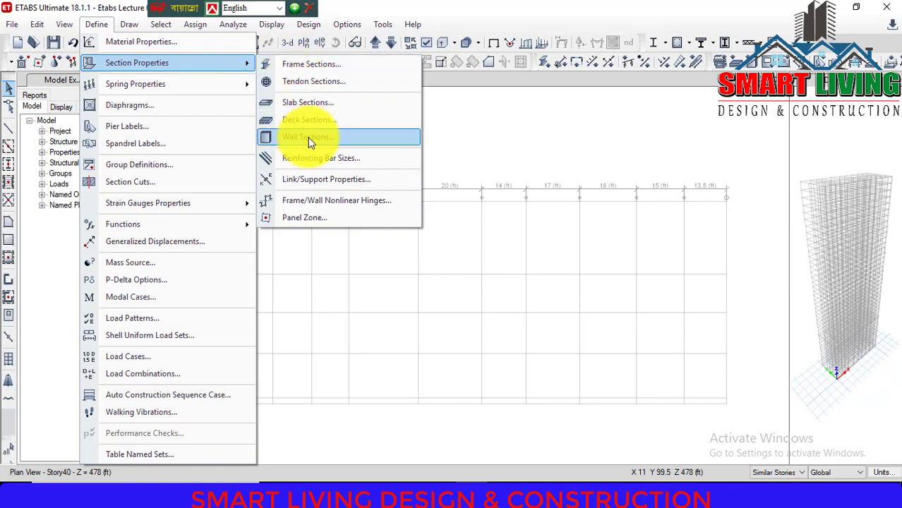
{"action": "left_click", "coordinate": [303, 66]}
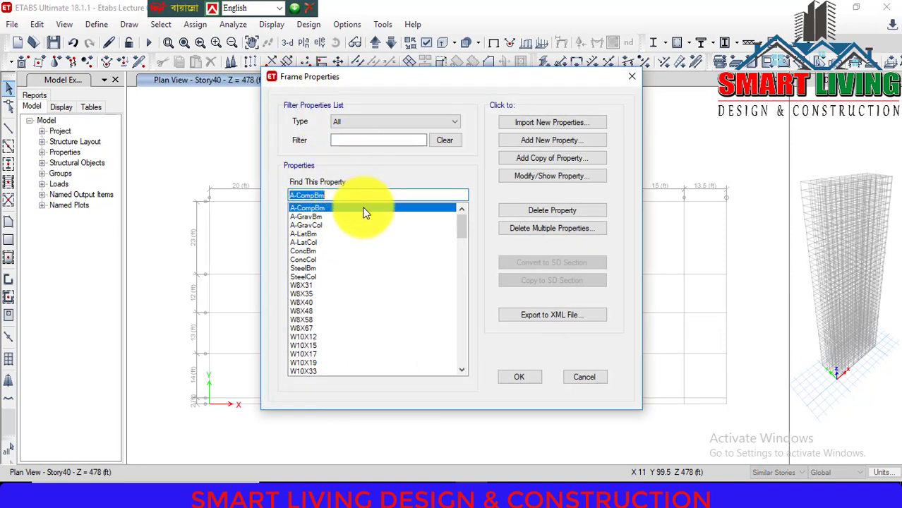
{"action": "left_click_drag", "start_coordinate": [459, 228], "coordinate": [461, 368]}
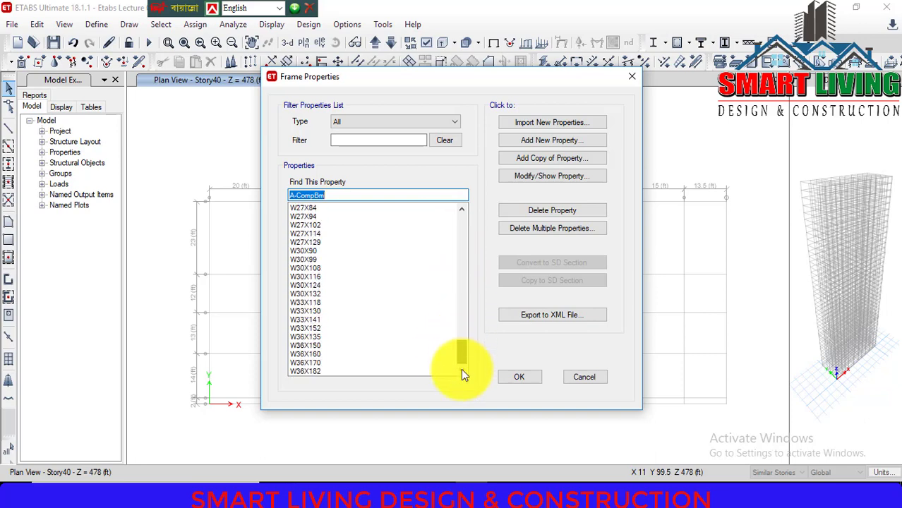
{"action": "scroll", "coordinate": [387, 309], "scroll_direction": "up", "scroll_amount": 4}
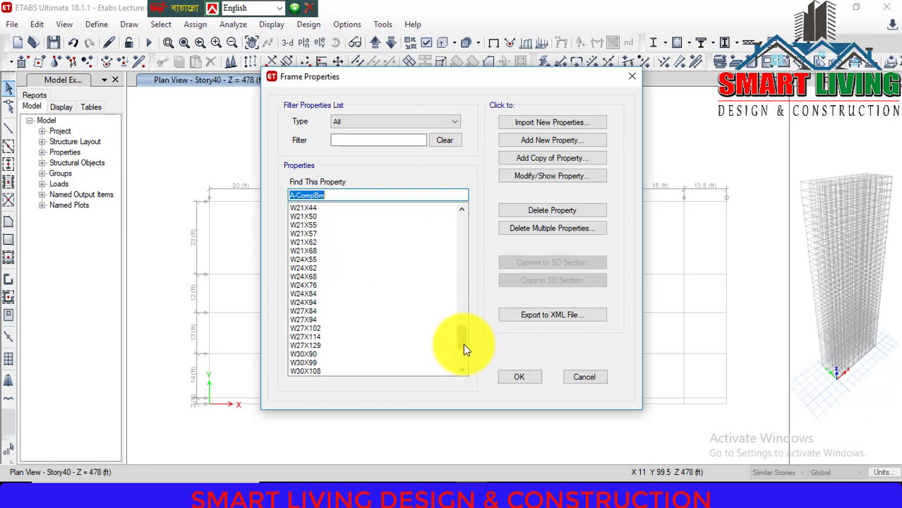
{"action": "left_click_drag", "start_coordinate": [463, 343], "coordinate": [482, 202]}
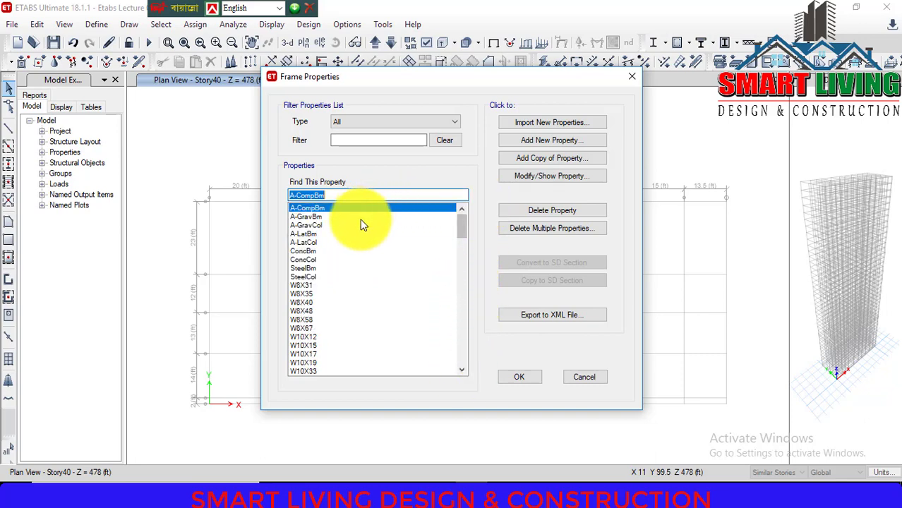
{"action": "left_click", "coordinate": [302, 251]}
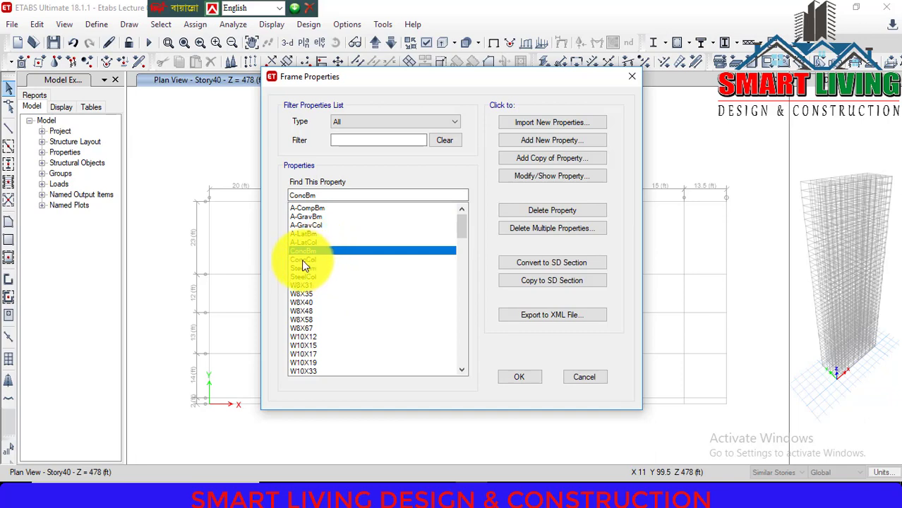
{"action": "left_click", "coordinate": [303, 259]}
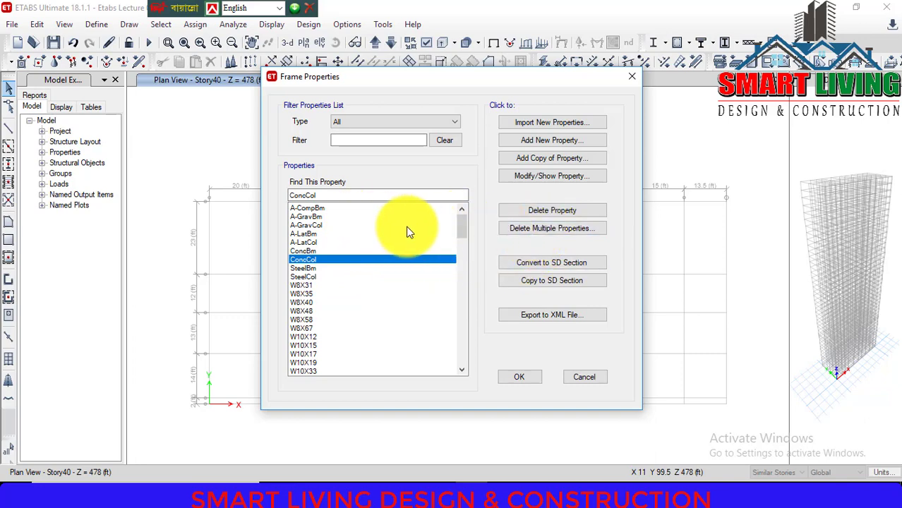
Step: Delete the frame sections A-CompBm, A-GravBm, A-GravCol, A-LatBm, A-LatCol, SteelBm and SteelCol together
{"action": "left_click", "coordinate": [554, 233]}
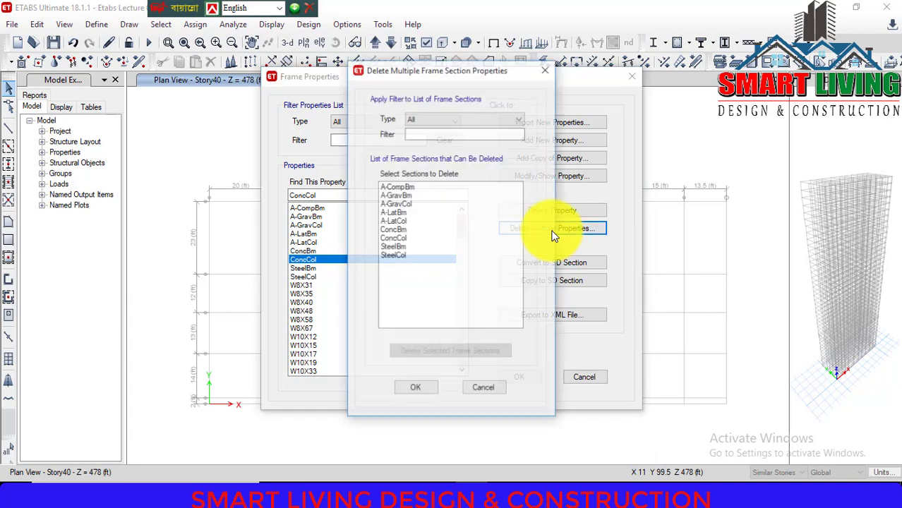
{"action": "left_click", "coordinate": [396, 256]}
{"action": "left_click_drag", "start_coordinate": [395, 262], "coordinate": [428, 223]}
{"action": "left_click", "coordinate": [443, 266]}
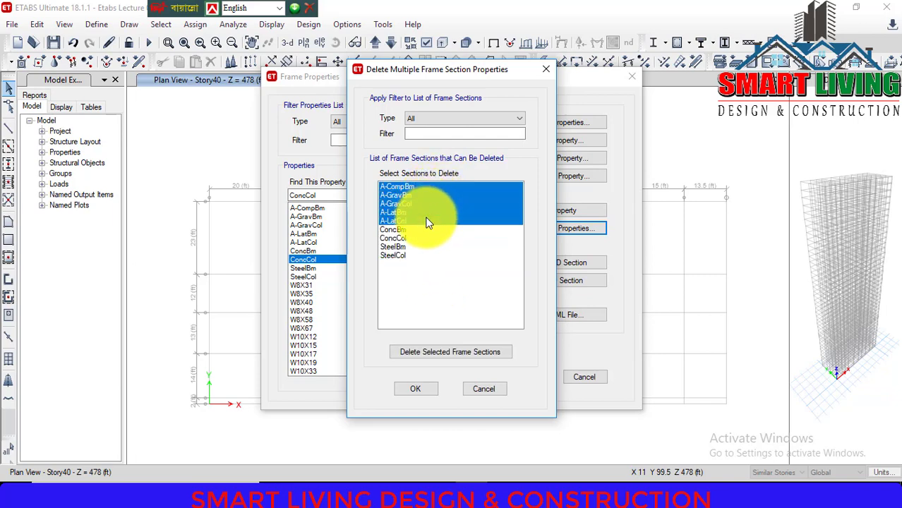
{"action": "left_click", "coordinate": [392, 258], "text": "ctrl"}
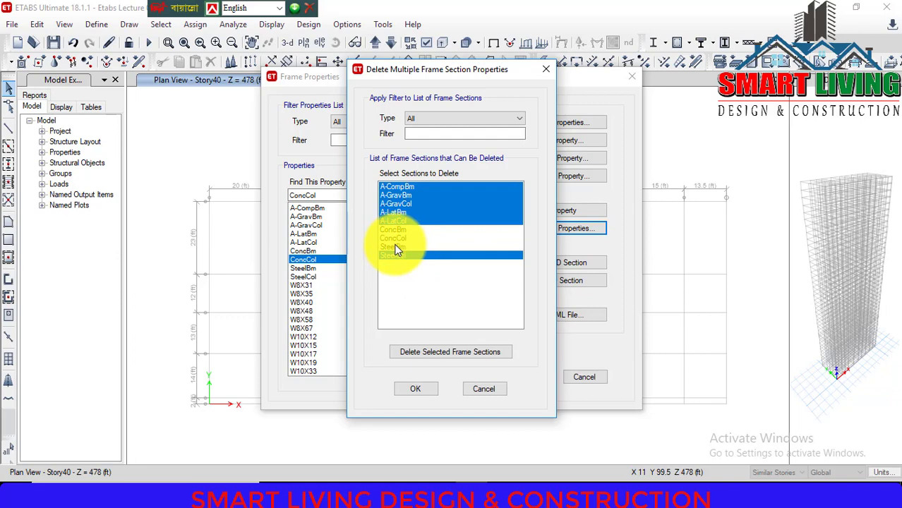
{"action": "left_click", "coordinate": [396, 246], "text": "ctrl"}
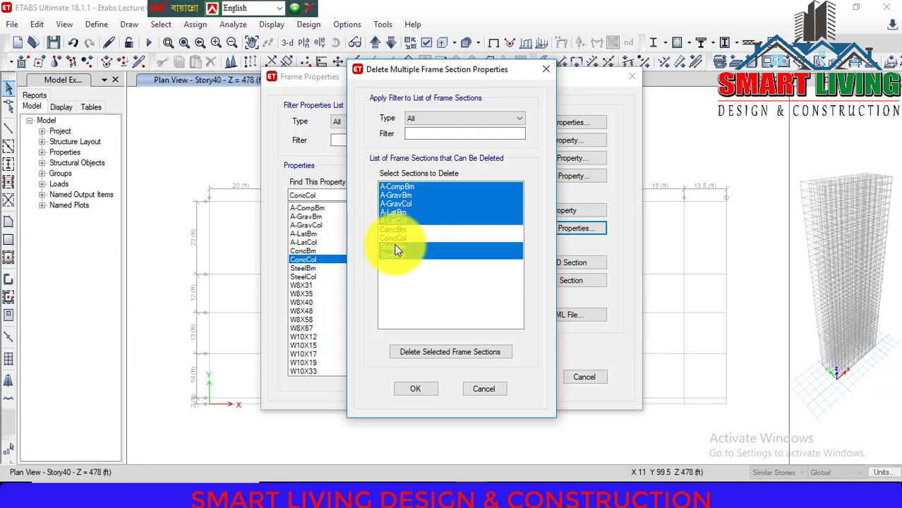
{"action": "left_click", "coordinate": [416, 355]}
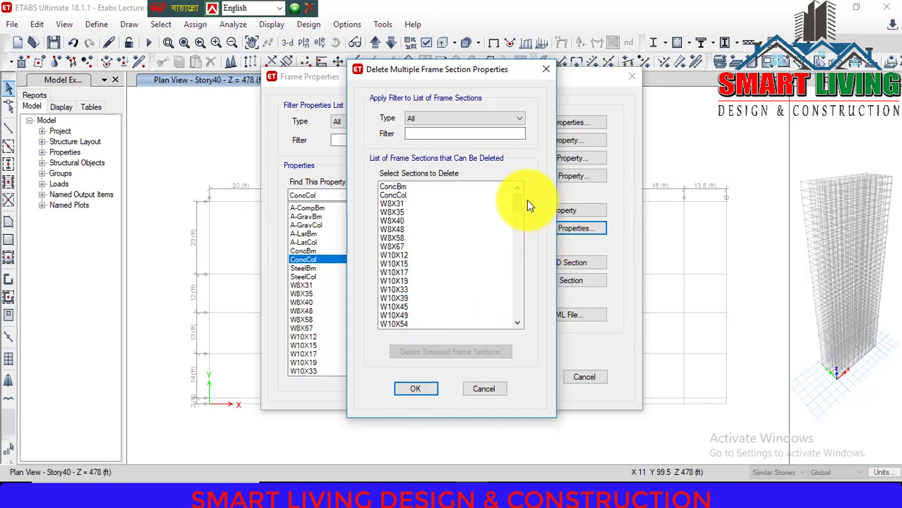
Step: Delete all the W-shape frame sections from W8X31 to W36X182, keeping only ConcBm and ConcCol, and accept the deletion
{"action": "left_click_drag", "start_coordinate": [519, 201], "coordinate": [522, 175]}
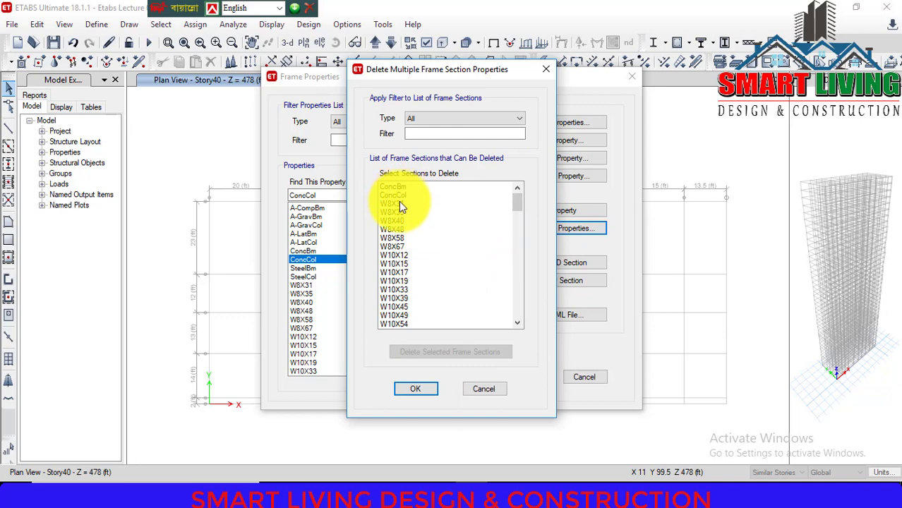
{"action": "left_click_drag", "start_coordinate": [400, 206], "coordinate": [404, 401]}
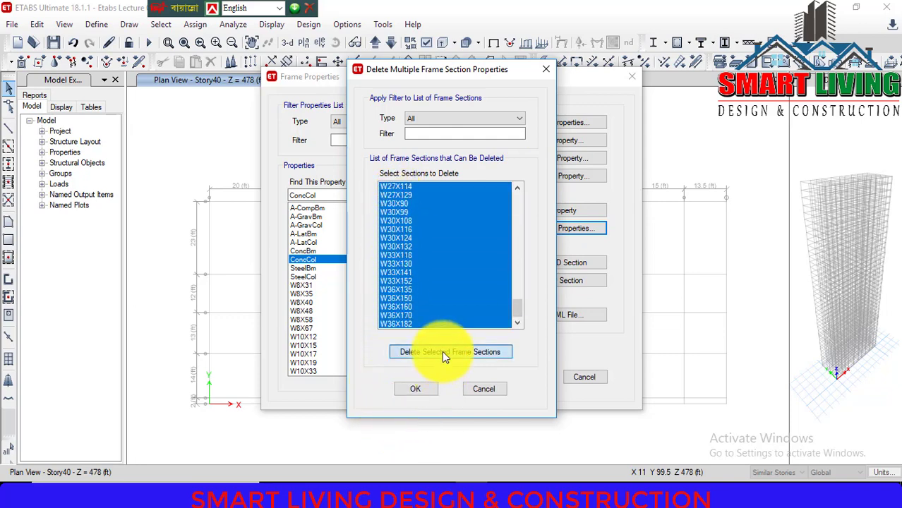
{"action": "left_click", "coordinate": [441, 352]}
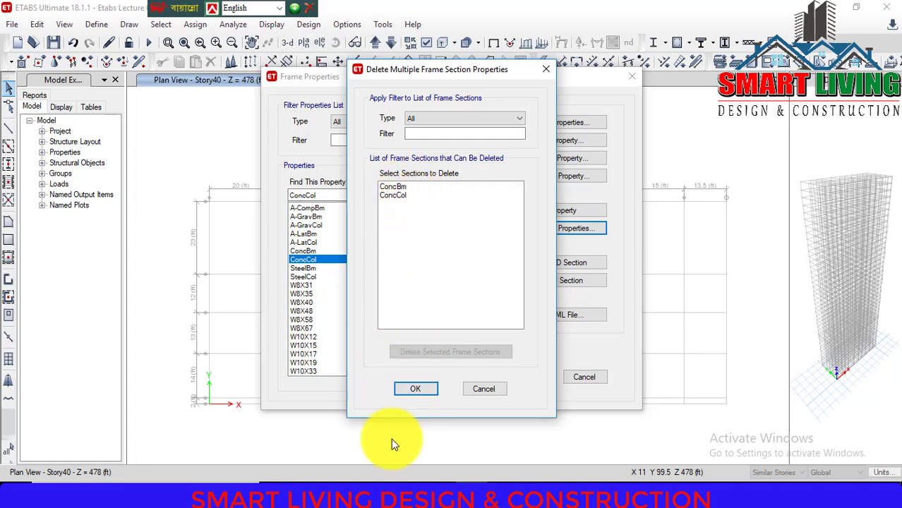
{"action": "left_click", "coordinate": [408, 390]}
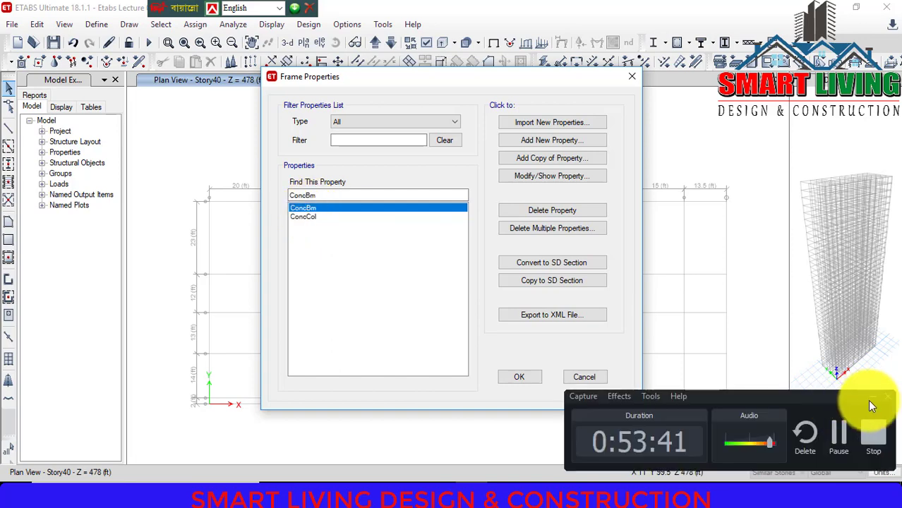
Step: Open the ConcCol section for modification and set its depth to 20 in and width to 12 in
{"action": "left_click", "coordinate": [869, 405]}
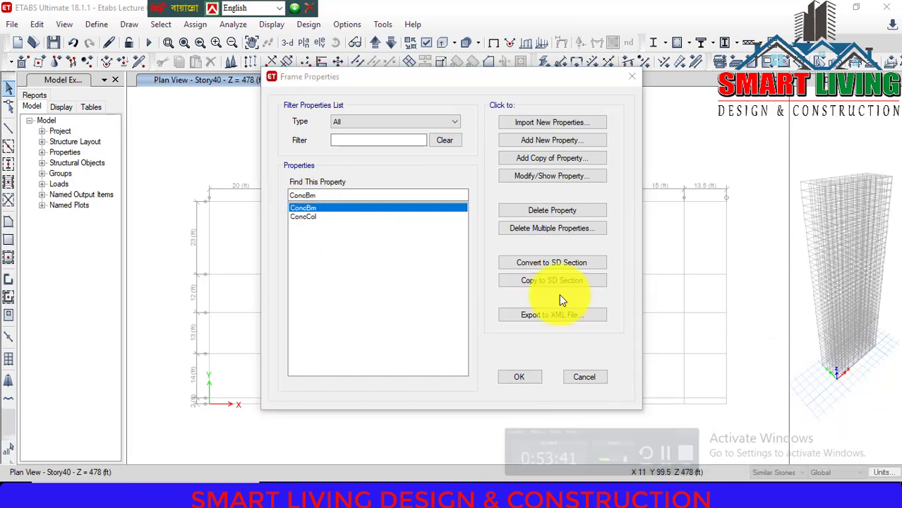
{"action": "left_click", "coordinate": [314, 217]}
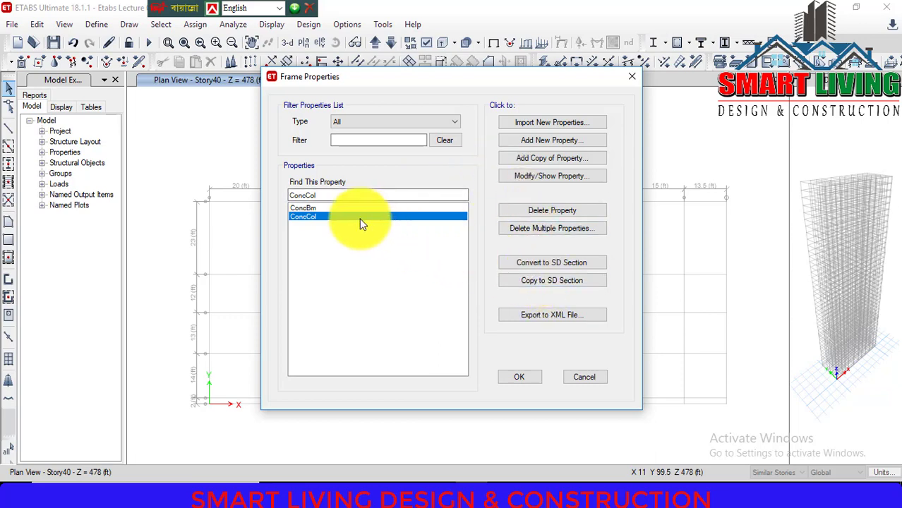
{"action": "left_click", "coordinate": [524, 178]}
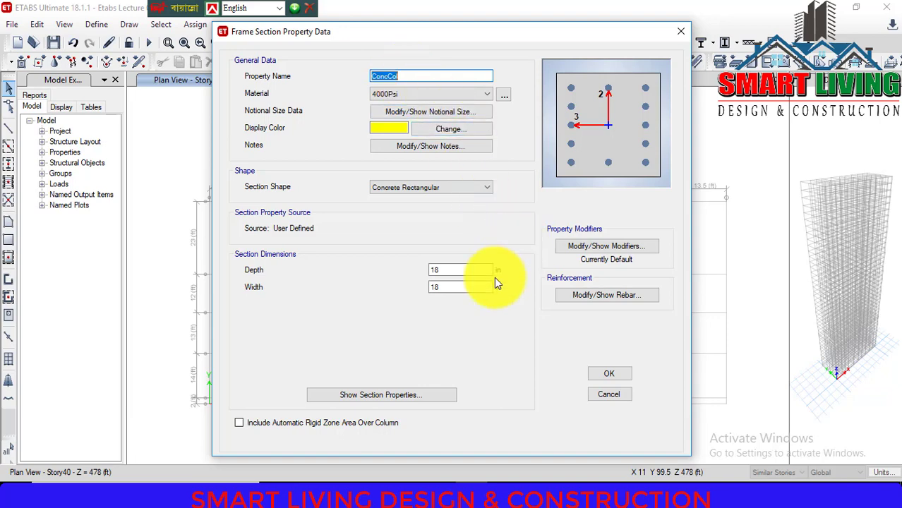
{"action": "left_click", "coordinate": [469, 270]}
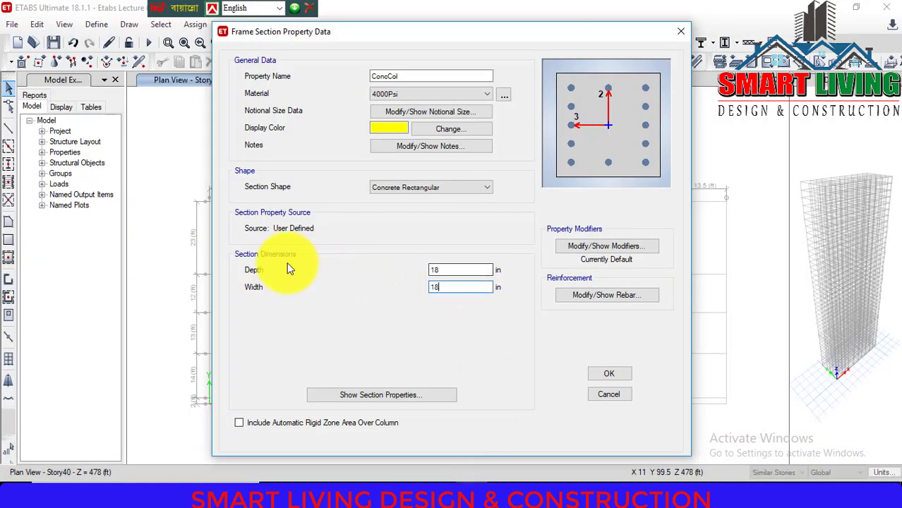
{"action": "double_click", "coordinate": [443, 269]}
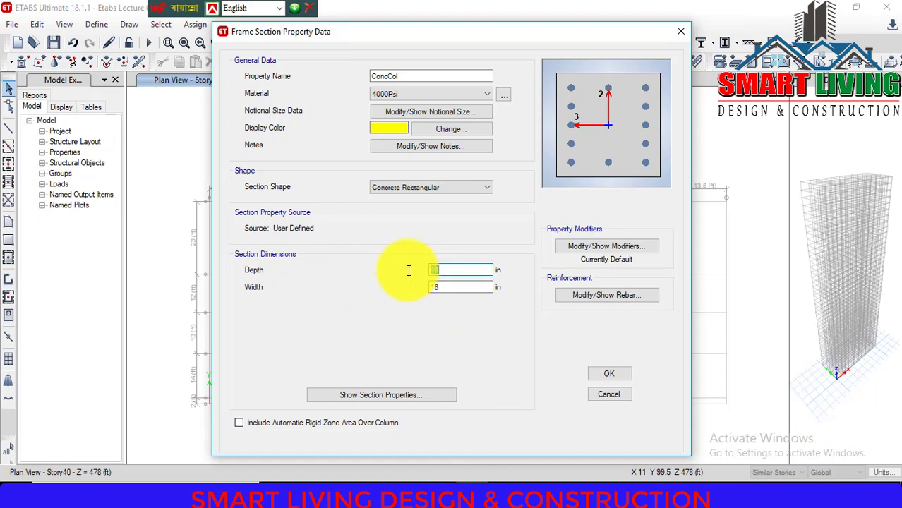
{"action": "type", "text": "20"}
{"action": "double_click", "coordinate": [458, 285]}
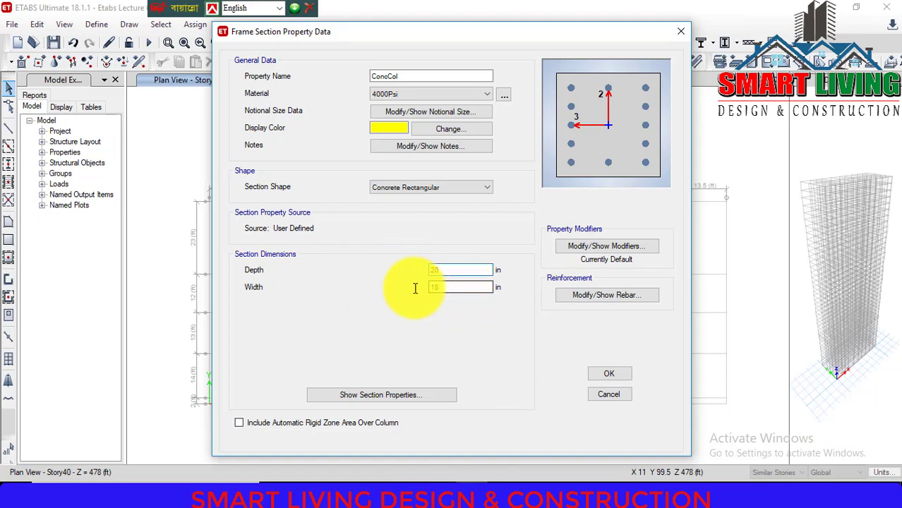
{"action": "type", "text": "12"}
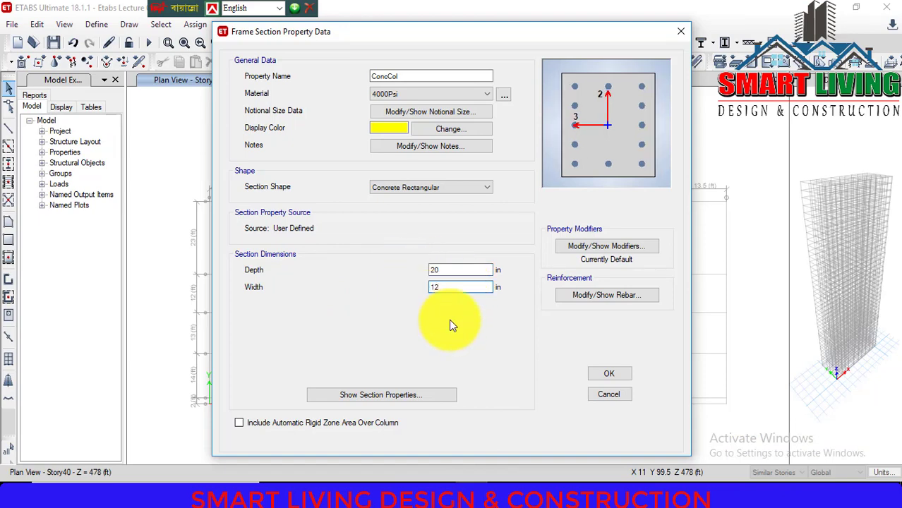
Step: Assign the fc'= 4KSI material to the column section and rename it C1 12x20
{"action": "left_click", "coordinate": [392, 99]}
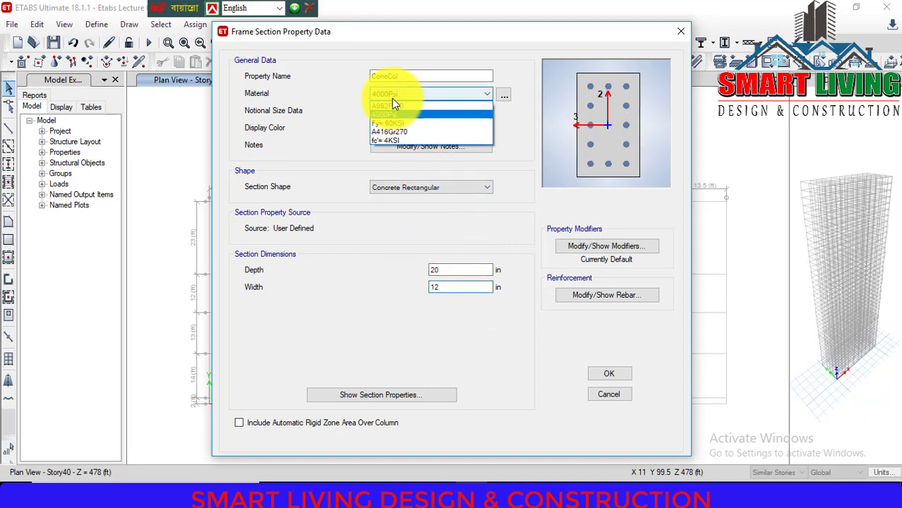
{"action": "left_click", "coordinate": [392, 105]}
{"action": "left_click", "coordinate": [488, 94]}
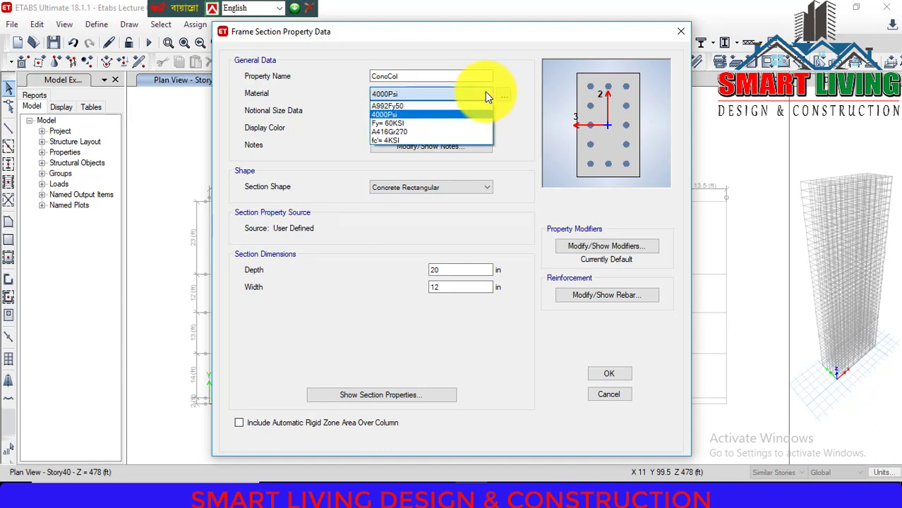
{"action": "left_click", "coordinate": [417, 141]}
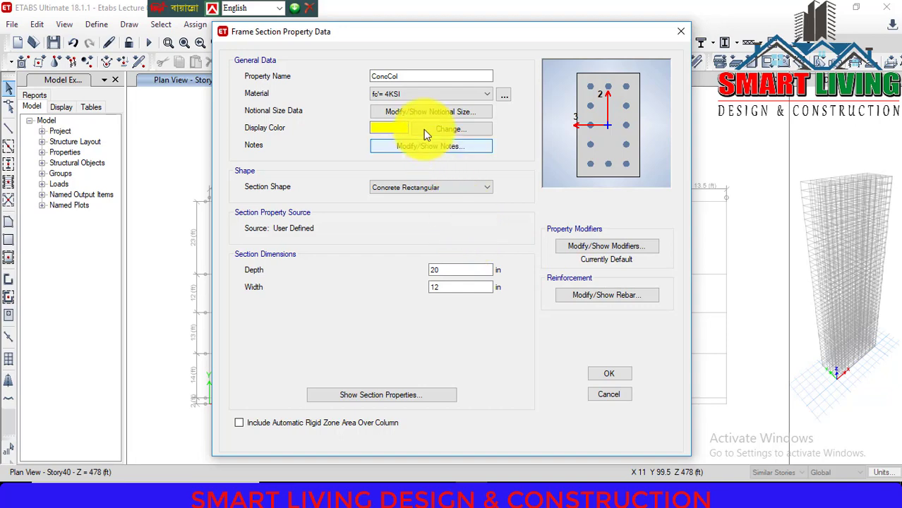
{"action": "double_click", "coordinate": [372, 77]}
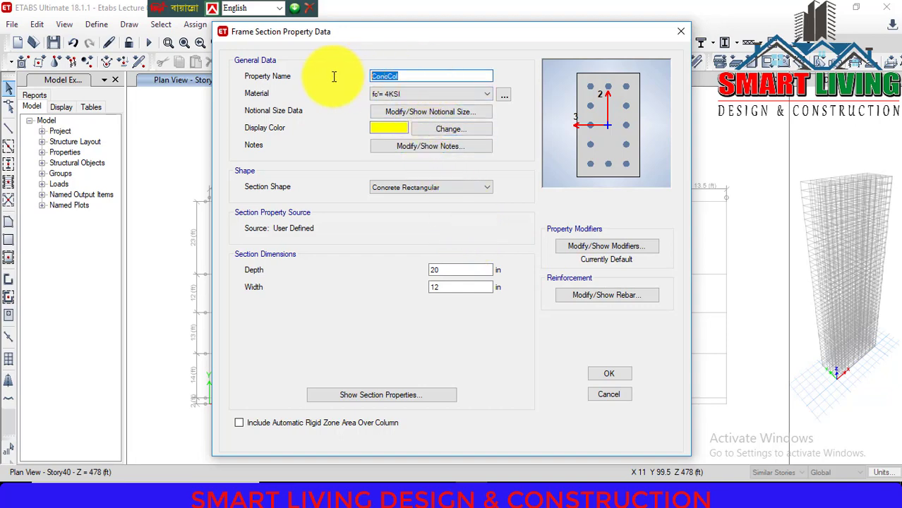
{"action": "type", "text": "C1 12x20"}
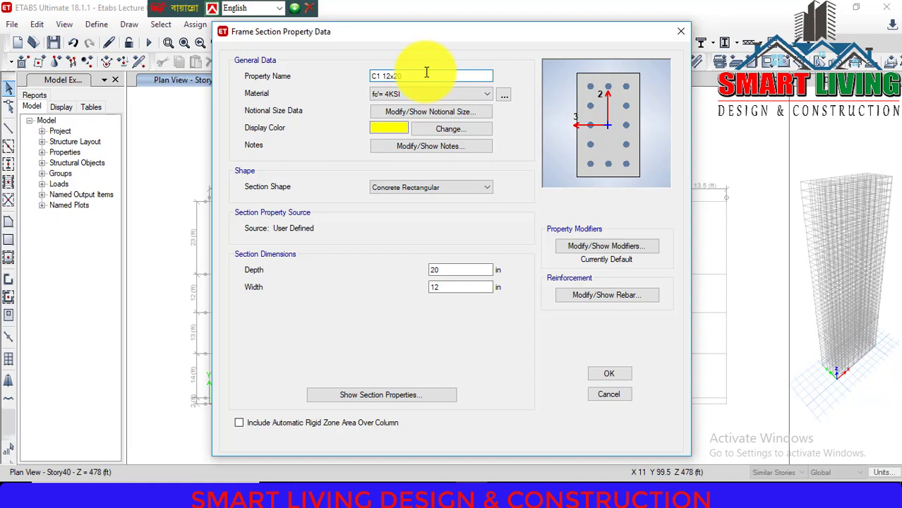
Step: Examine the reinforcement data of the C1 12x20 section, including design type, rebar materials, cover and bar sizes
{"action": "left_click", "coordinate": [573, 297]}
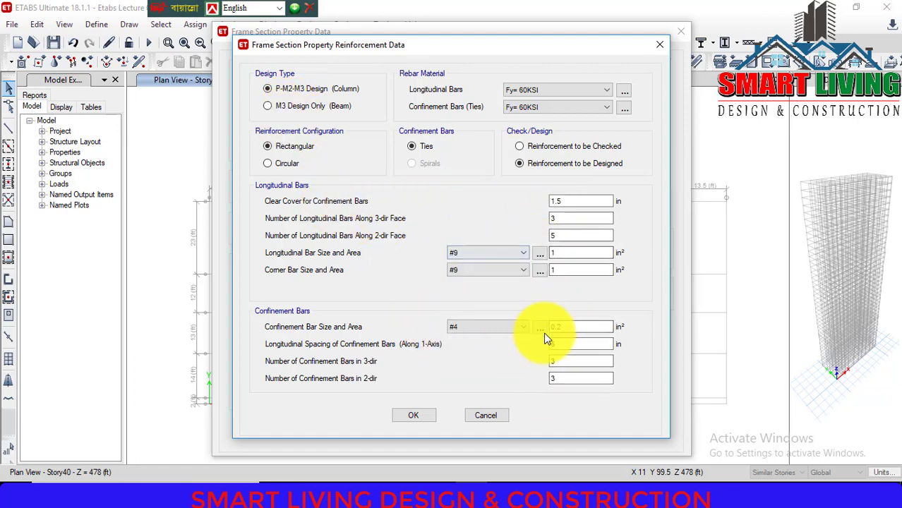
{"action": "left_click", "coordinate": [489, 413]}
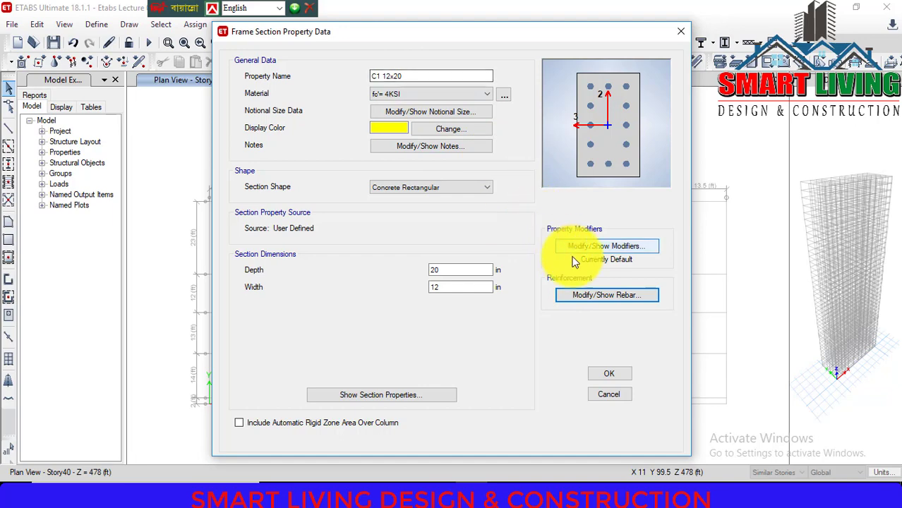
{"action": "left_click", "coordinate": [585, 302]}
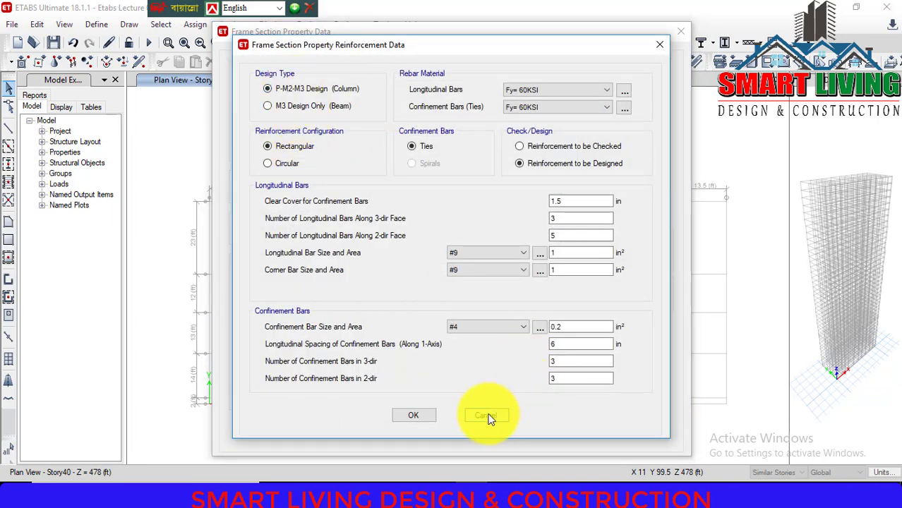
{"action": "left_click", "coordinate": [496, 414]}
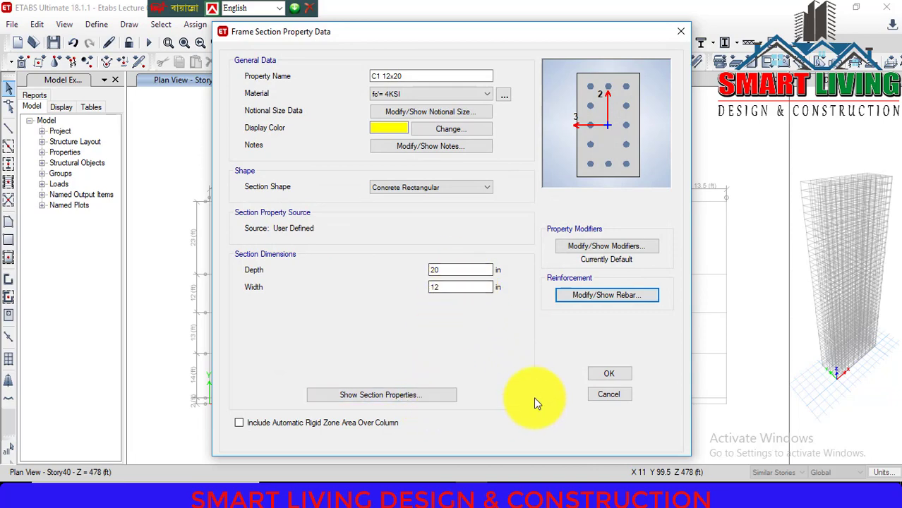
Step: Check the stiffness modification factors of C1 12x20, keep them as they are and accept the section definition
{"action": "left_click", "coordinate": [581, 247]}
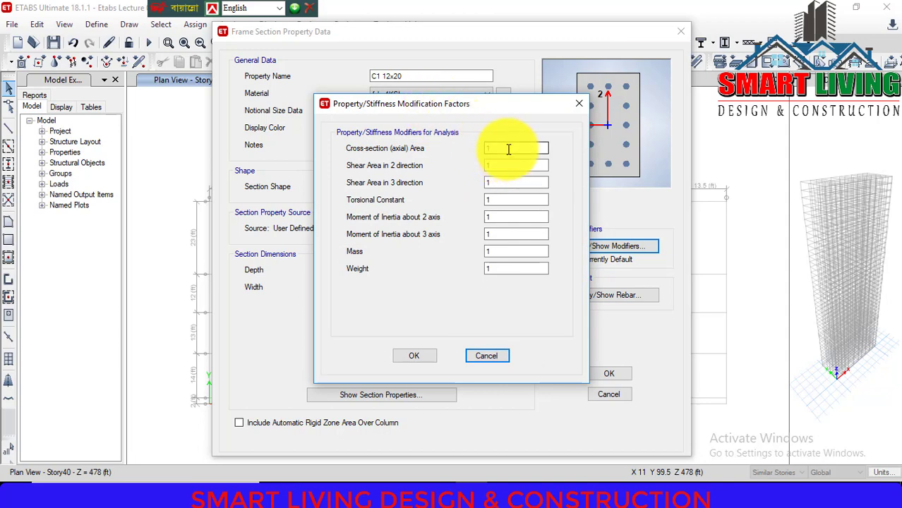
{"action": "double_click", "coordinate": [499, 217]}
{"action": "double_click", "coordinate": [499, 234]}
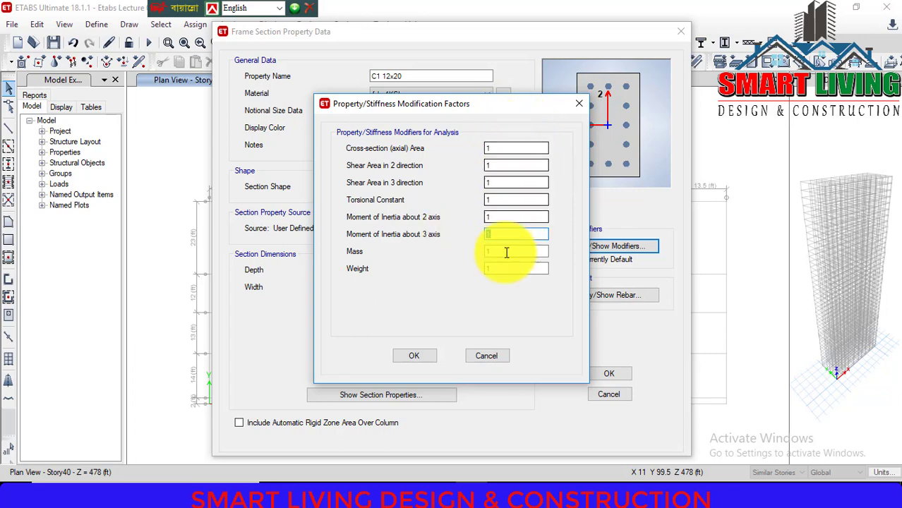
{"action": "left_click", "coordinate": [413, 356]}
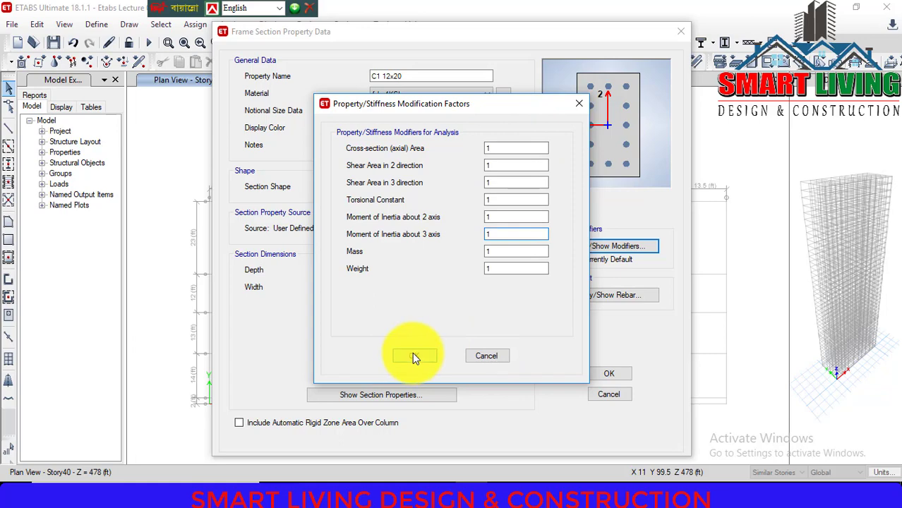
{"action": "left_click", "coordinate": [599, 375]}
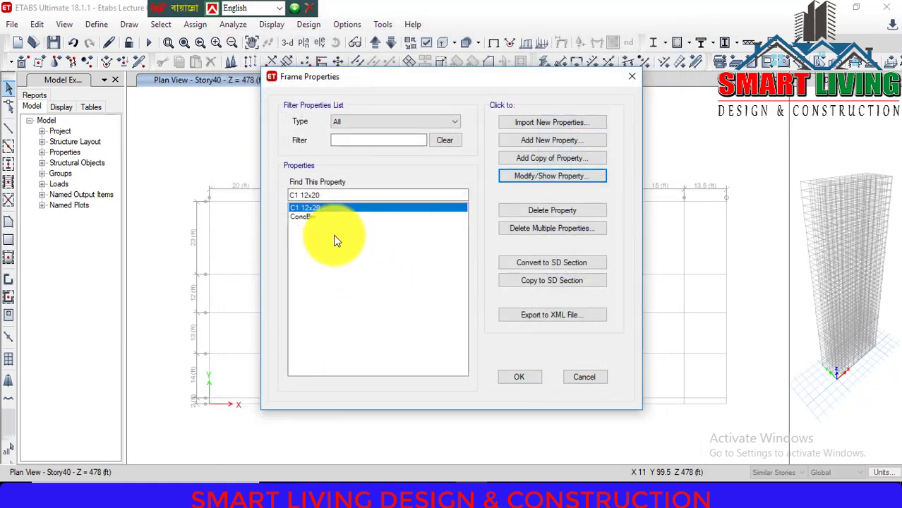
Step: Add a copy of the C1 12x20 section and name it C2 15x24, checking the size in the AutoCAD column list
{"action": "left_click", "coordinate": [324, 215]}
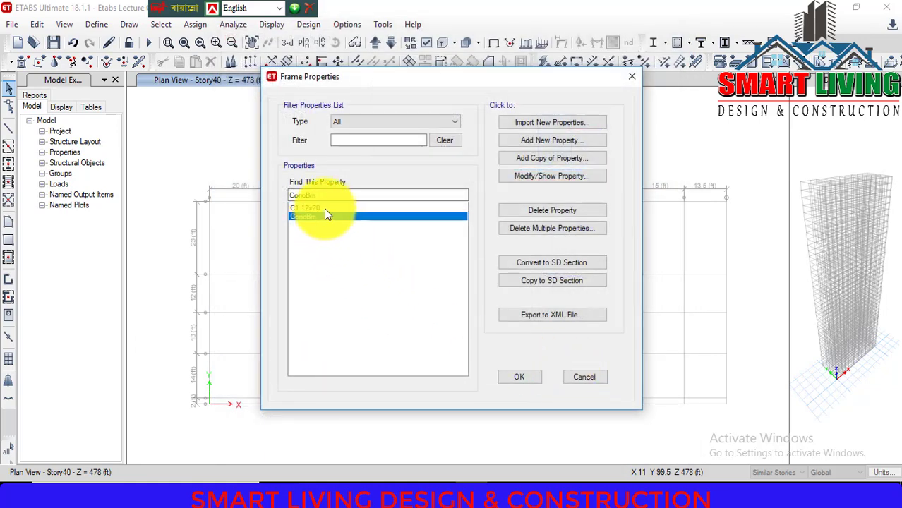
{"action": "left_click", "coordinate": [324, 208]}
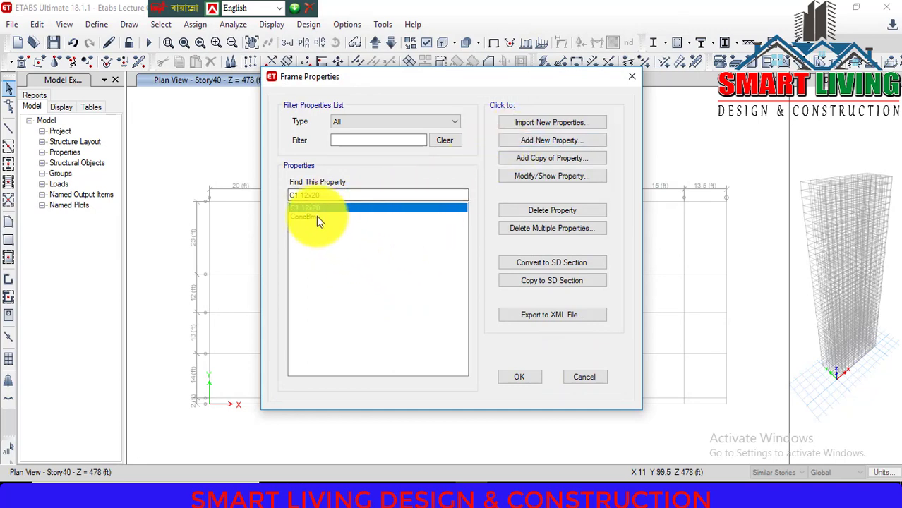
{"action": "left_click", "coordinate": [524, 161]}
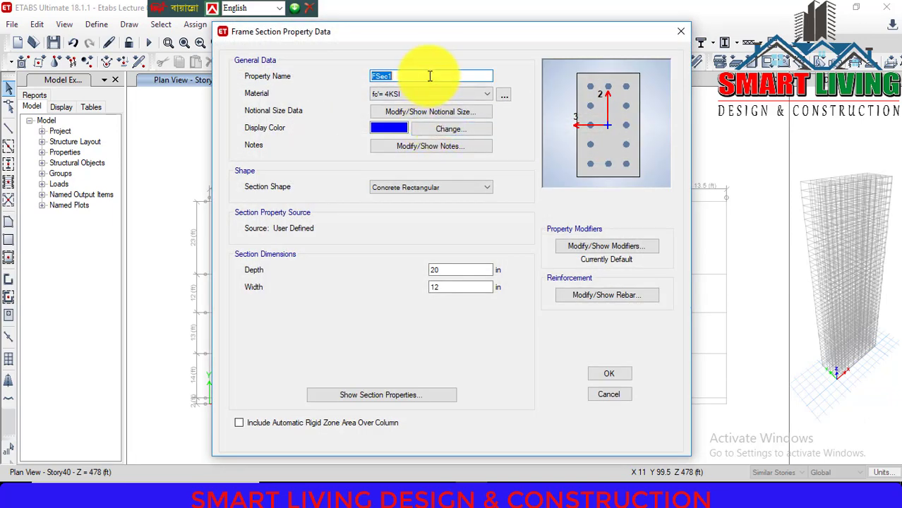
{"action": "type", "text": "C2"}
{"action": "key", "text": "alt+Tab"}
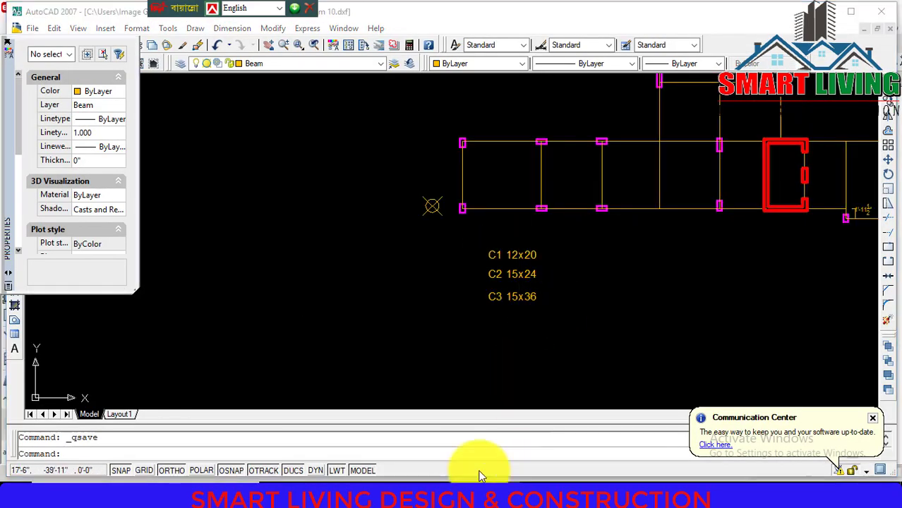
{"action": "key", "text": "alt+Tab"}
{"action": "type", "text": "15"}
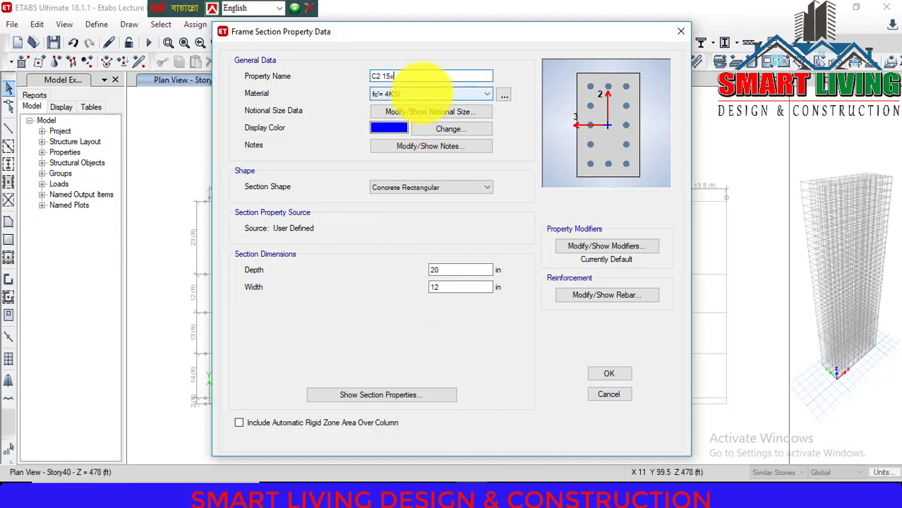
{"action": "type", "text": "x24"}
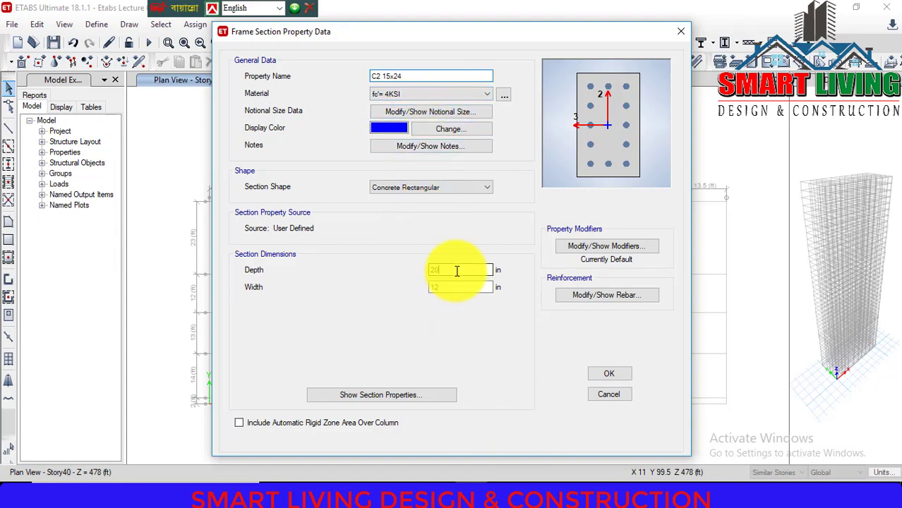
Step: Set the C2 15x24 section's depth to 24 in and width to 15 in, and accept the section
{"action": "left_click_drag", "start_coordinate": [455, 269], "coordinate": [421, 271]}
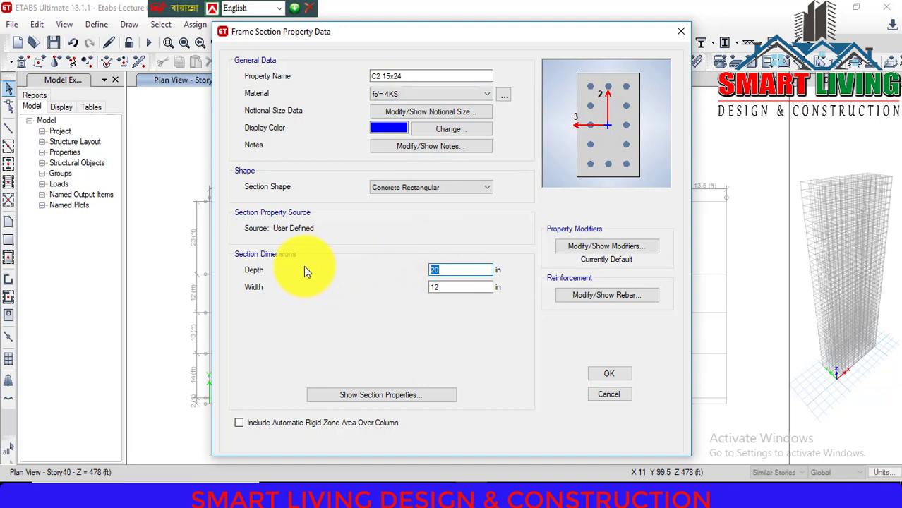
{"action": "type", "text": "2"}
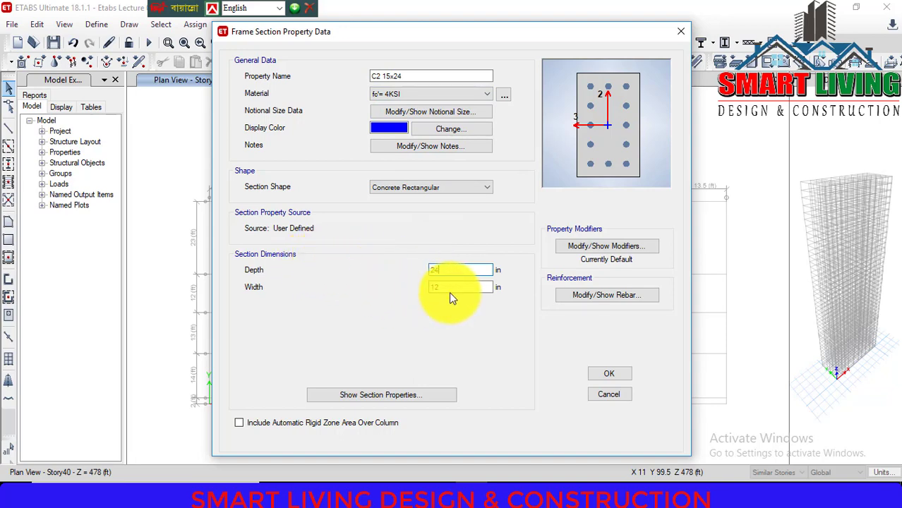
{"action": "type", "text": "4"}
{"action": "double_click", "coordinate": [424, 286]}
{"action": "type", "text": "15"}
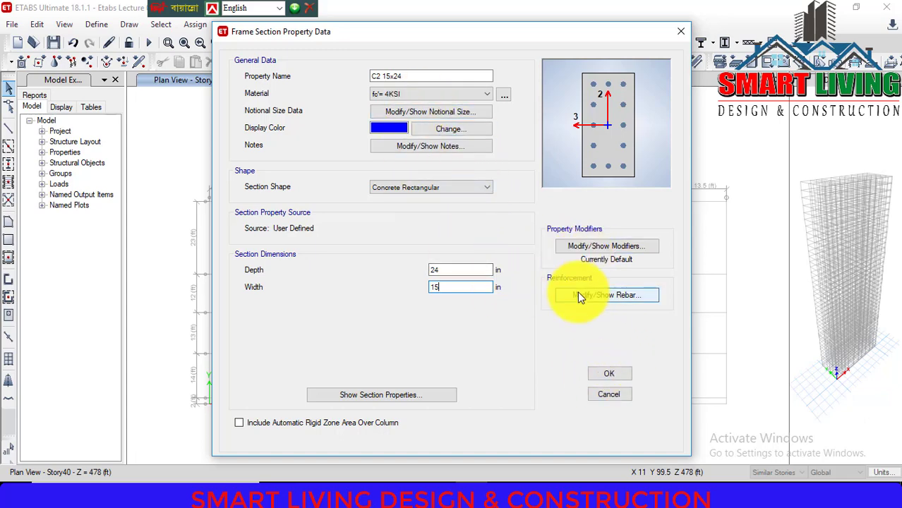
{"action": "left_click", "coordinate": [599, 370]}
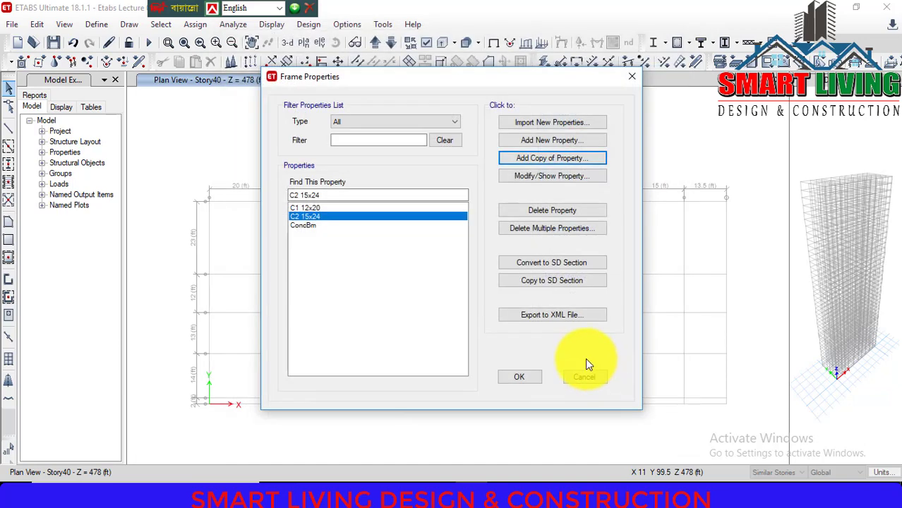
Step: Add a copy of the C2 15x24 section, enter C3 as its name and check the C3 size in the AutoCAD column list
{"action": "left_click", "coordinate": [520, 157]}
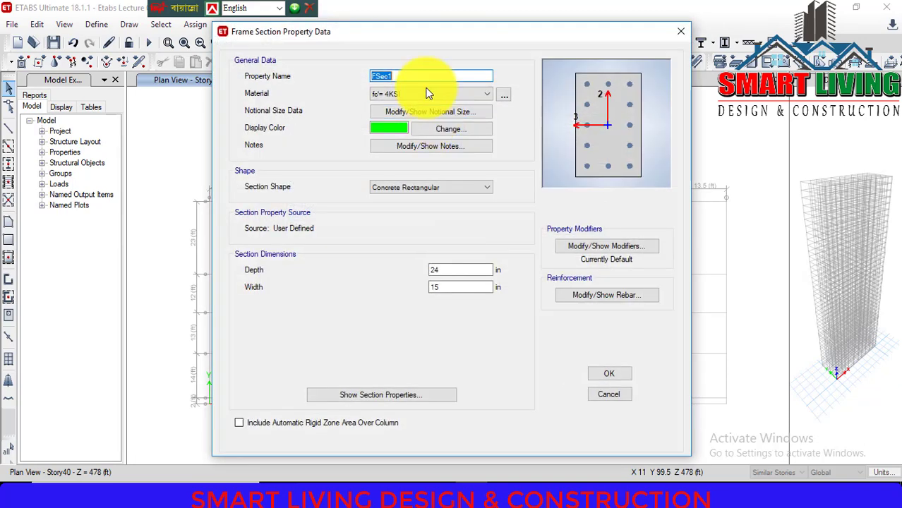
{"action": "type", "text": "C"}
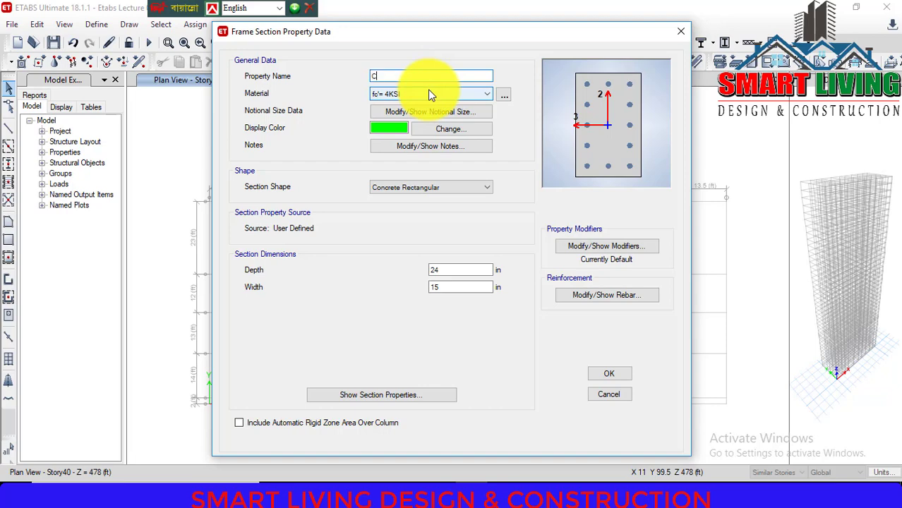
{"action": "type", "text": "3"}
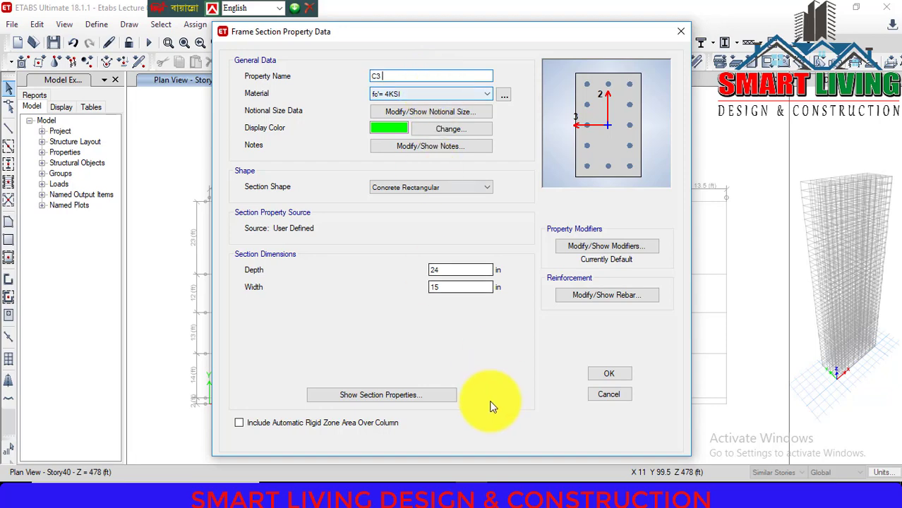
{"action": "left_click", "coordinate": [502, 494]}
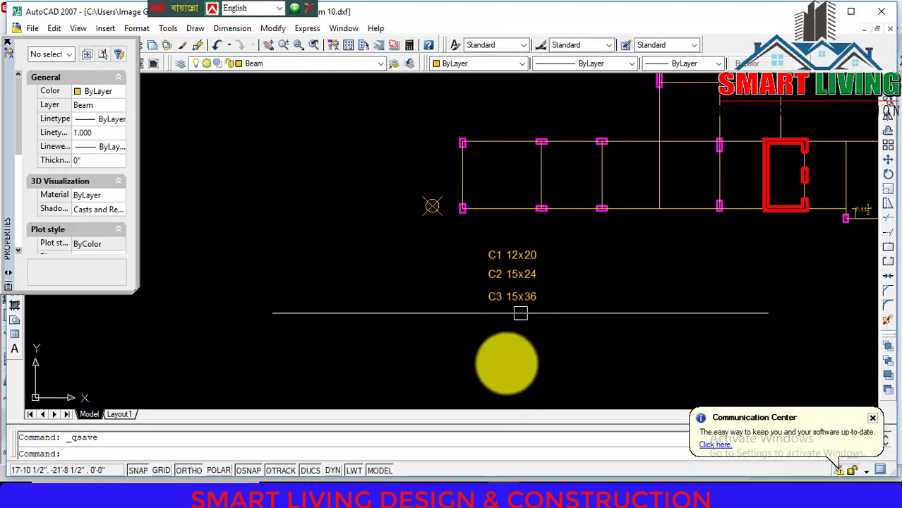
{"action": "left_click", "coordinate": [452, 494]}
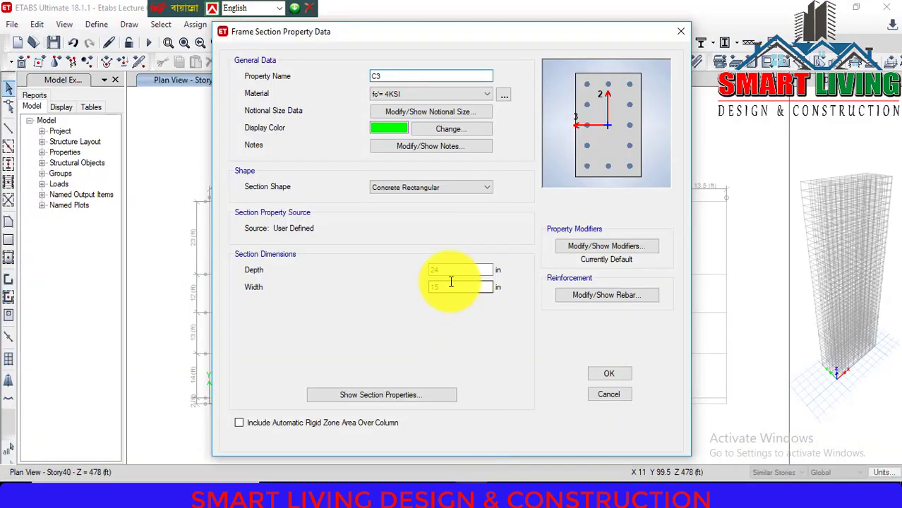
Step: Set the new column section's depth to 36 in, complete its name as C3 15x36 and accept the section
{"action": "left_click_drag", "start_coordinate": [452, 274], "coordinate": [400, 268]}
{"action": "type", "text": "3"}
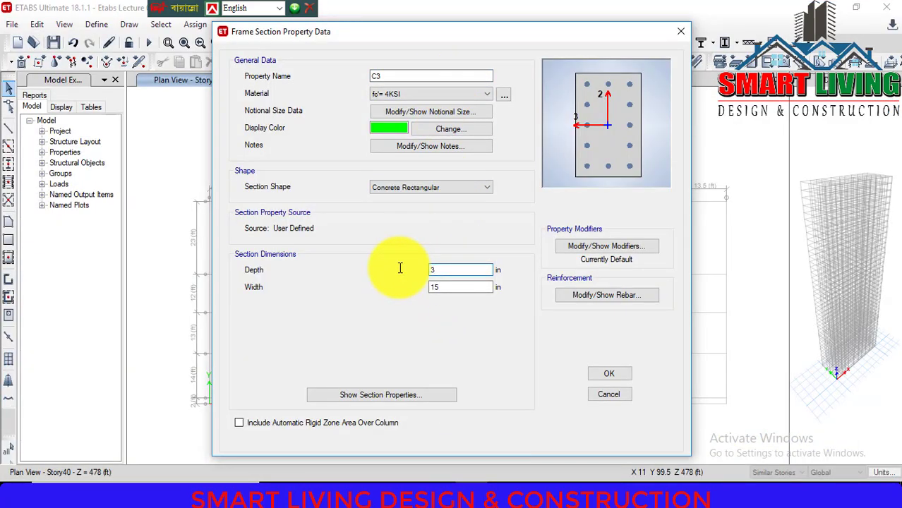
{"action": "type", "text": "6"}
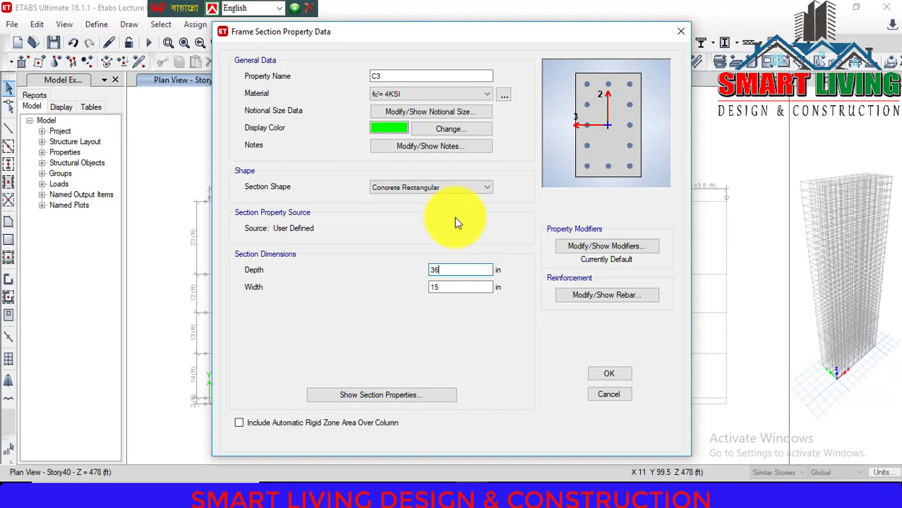
{"action": "left_click", "coordinate": [422, 75]}
{"action": "type", "text": "1"}
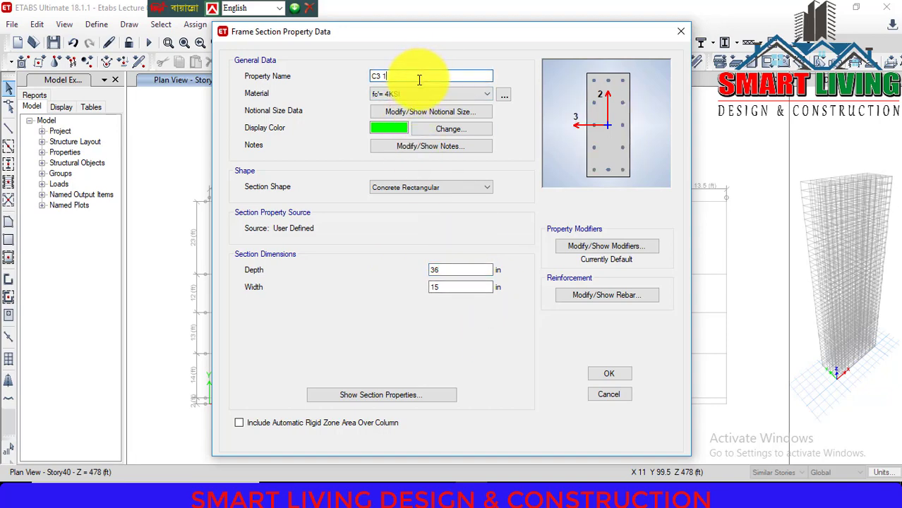
{"action": "type", "text": "5x36"}
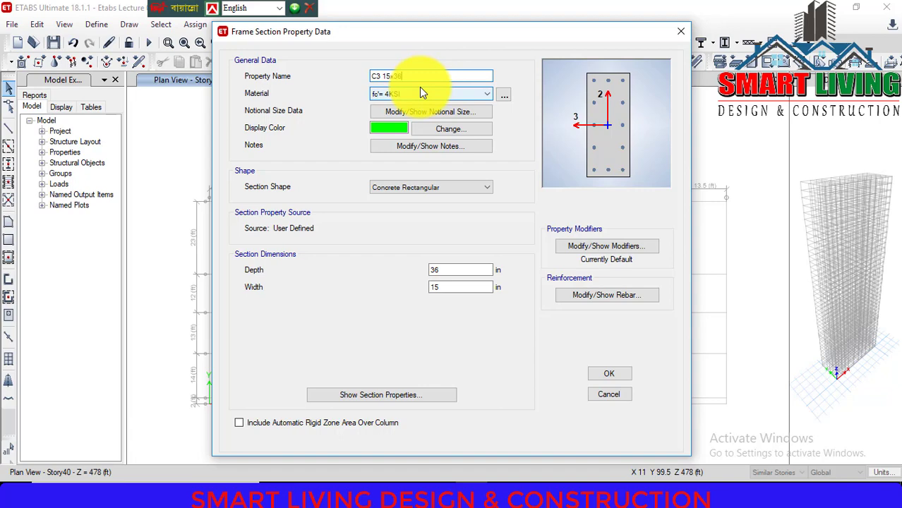
{"action": "left_click", "coordinate": [603, 375]}
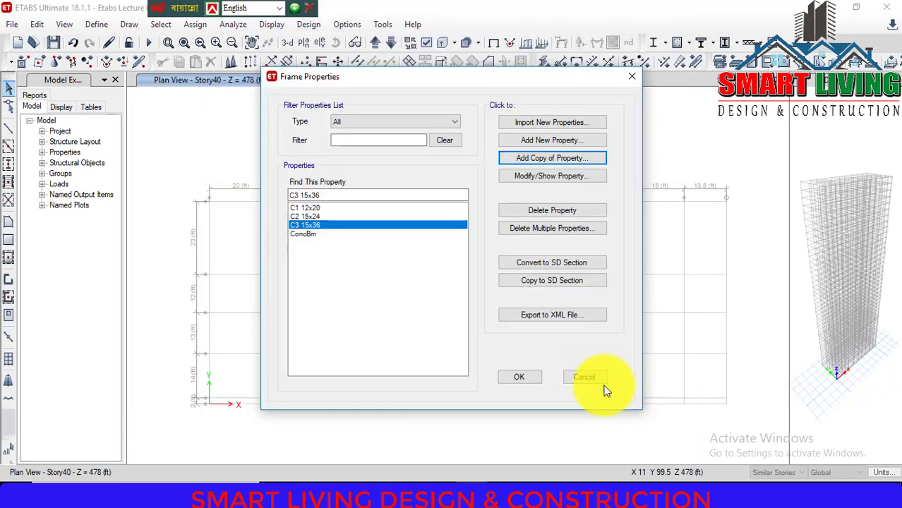
Step: Modify the ConcBm section by renaming it B1 12x24 and setting its width to 12 in
{"action": "left_click", "coordinate": [312, 233]}
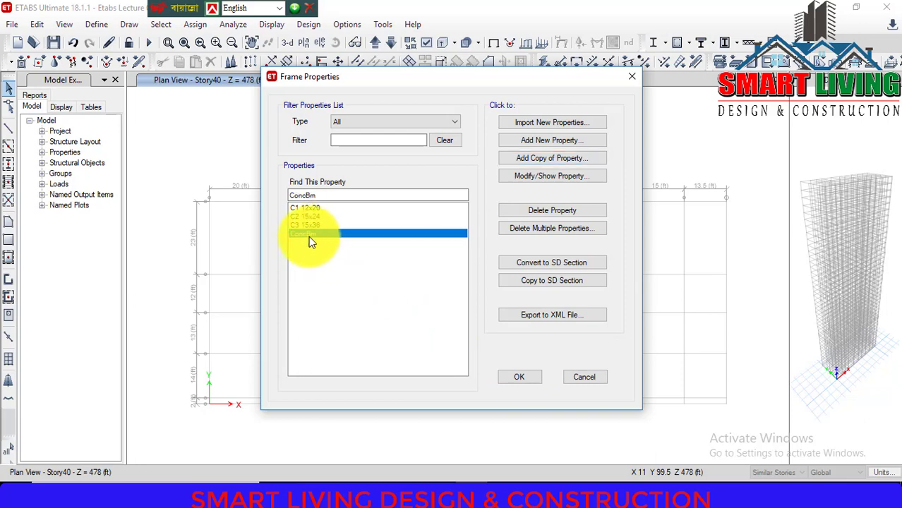
{"action": "left_click", "coordinate": [506, 176]}
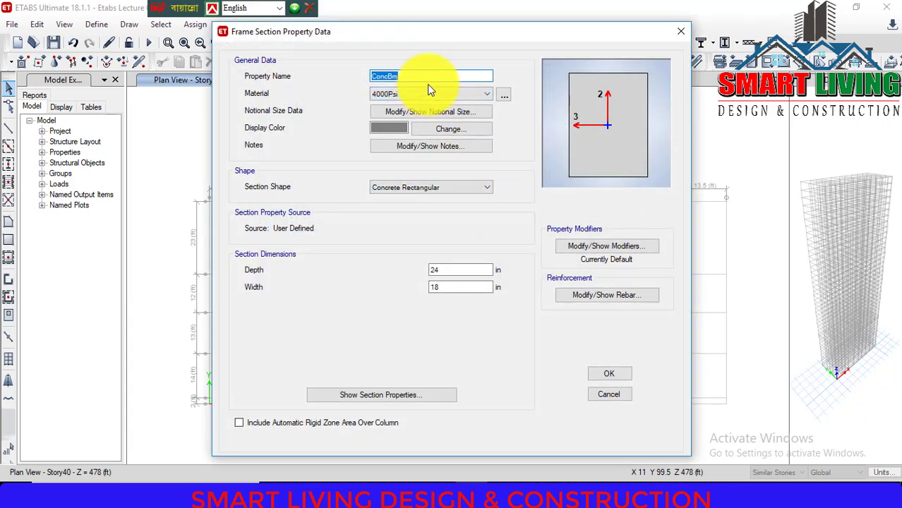
{"action": "type", "text": "B1"}
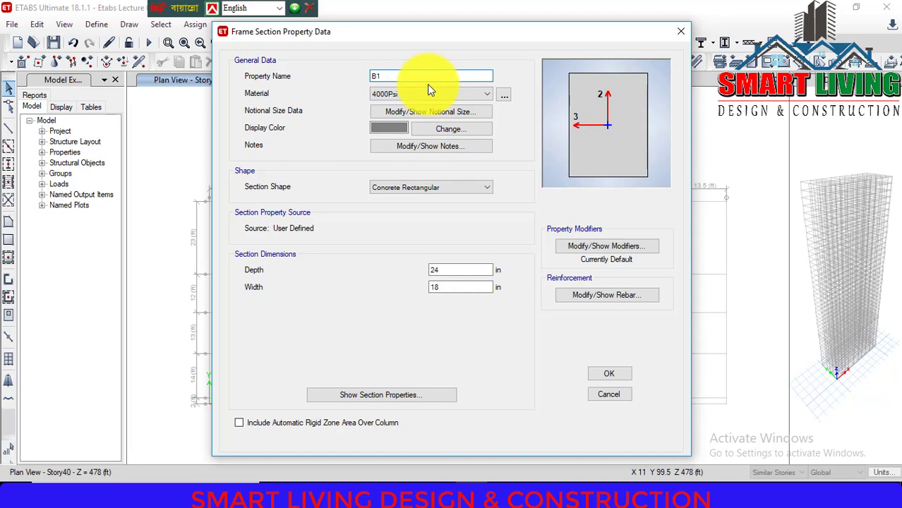
{"action": "type", "text": " 12x24"}
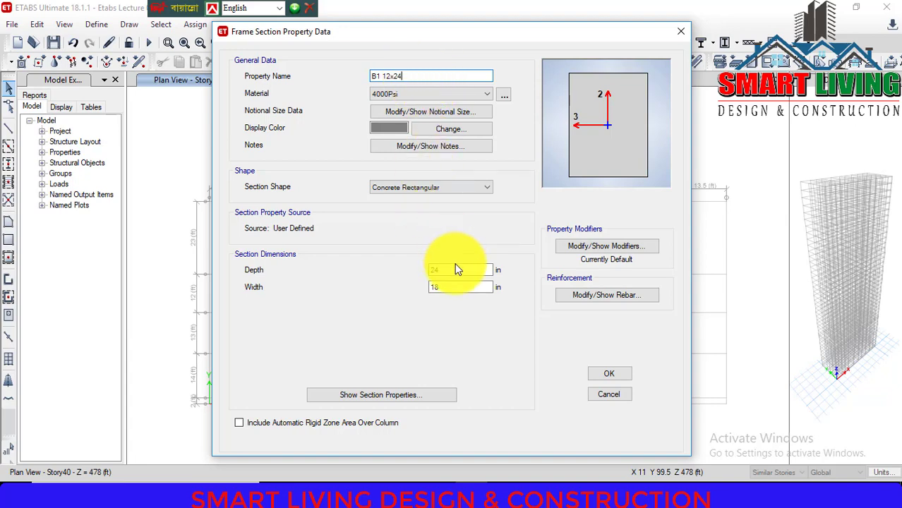
{"action": "double_click", "coordinate": [455, 270]}
{"action": "key", "text": "Tab"}
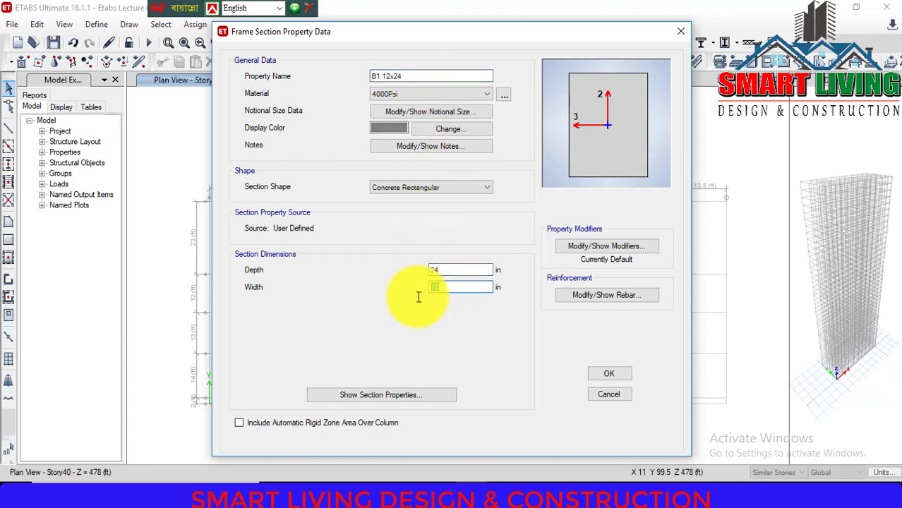
{"action": "type", "text": "12"}
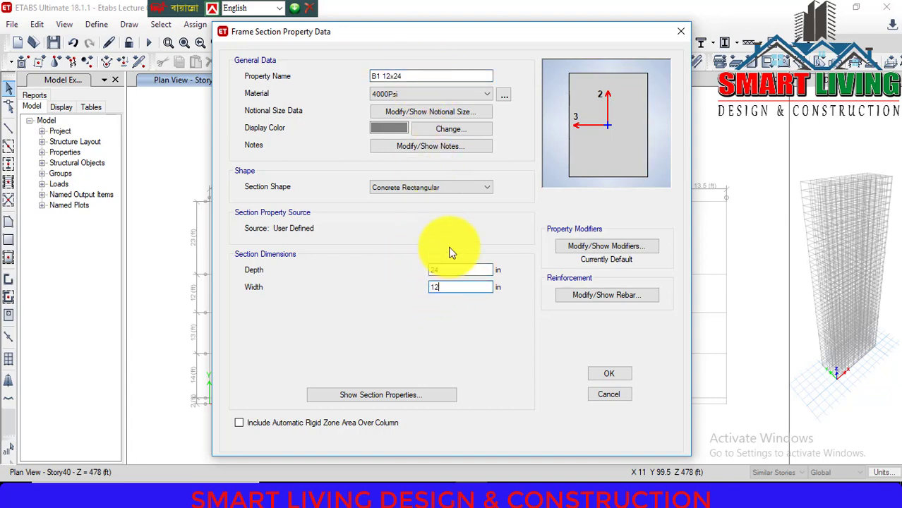
Step: Check the beam section's reinforcement design type, keep its rebar settings and accept the section and the frame properties
{"action": "left_click", "coordinate": [591, 296]}
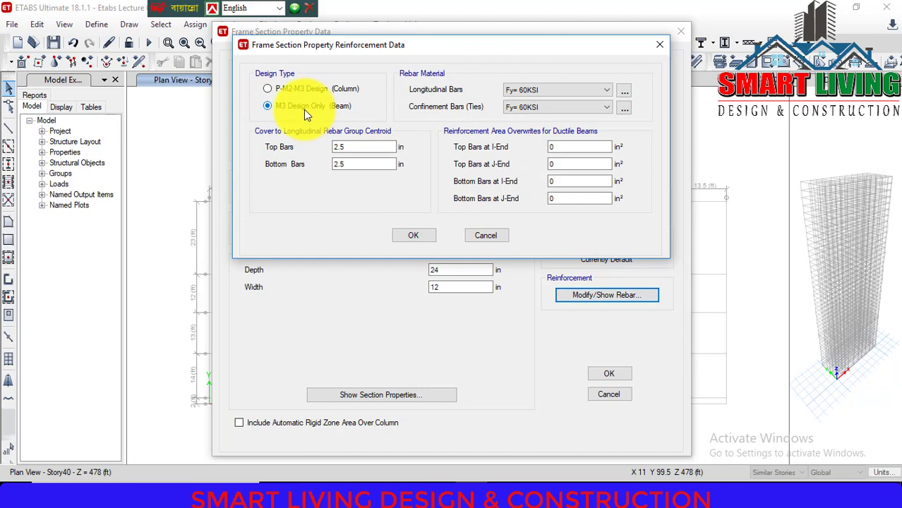
{"action": "left_click", "coordinate": [422, 235]}
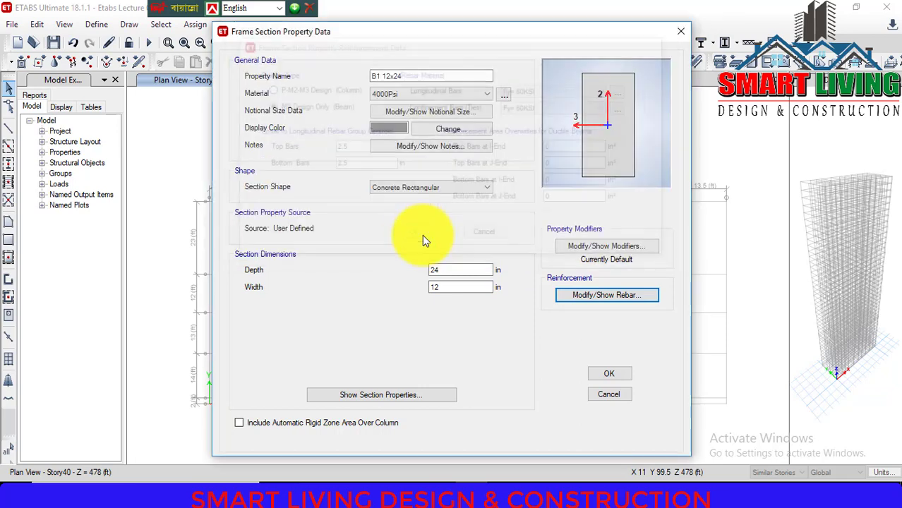
{"action": "left_click", "coordinate": [611, 376]}
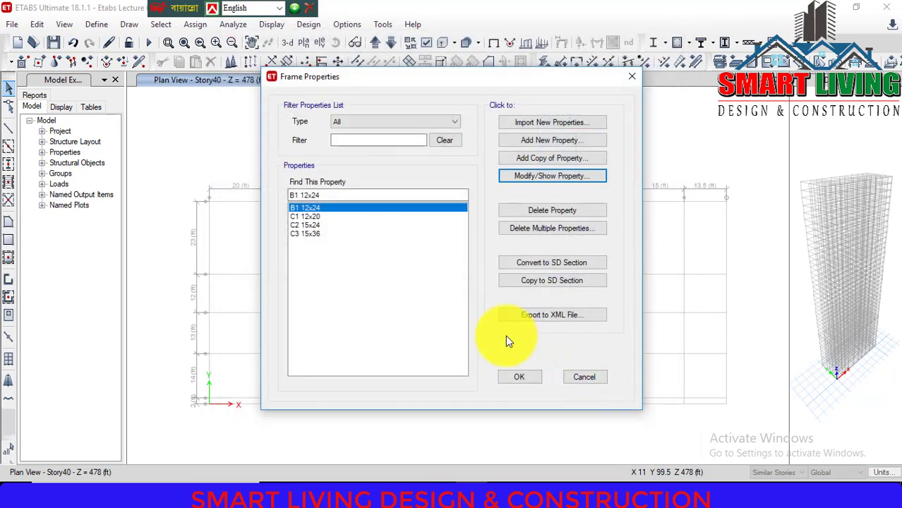
{"action": "left_click", "coordinate": [515, 379]}
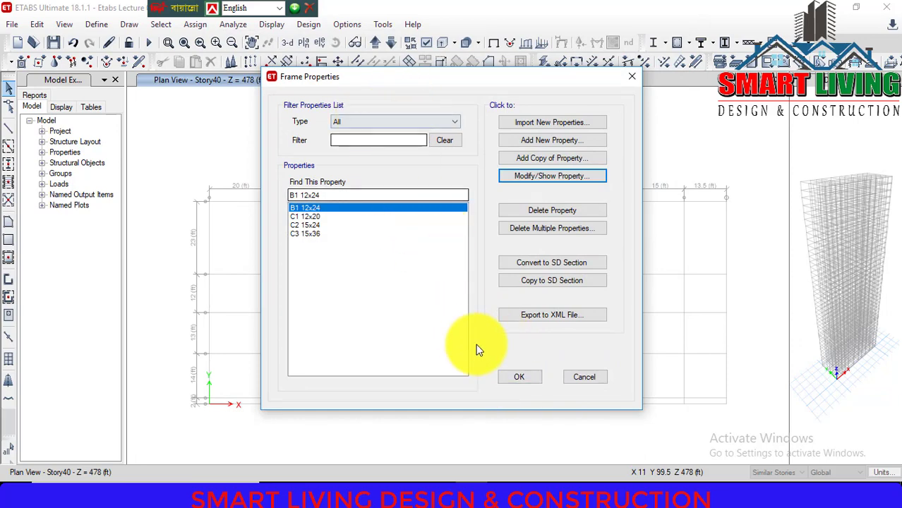
{"action": "left_click", "coordinate": [519, 376]}
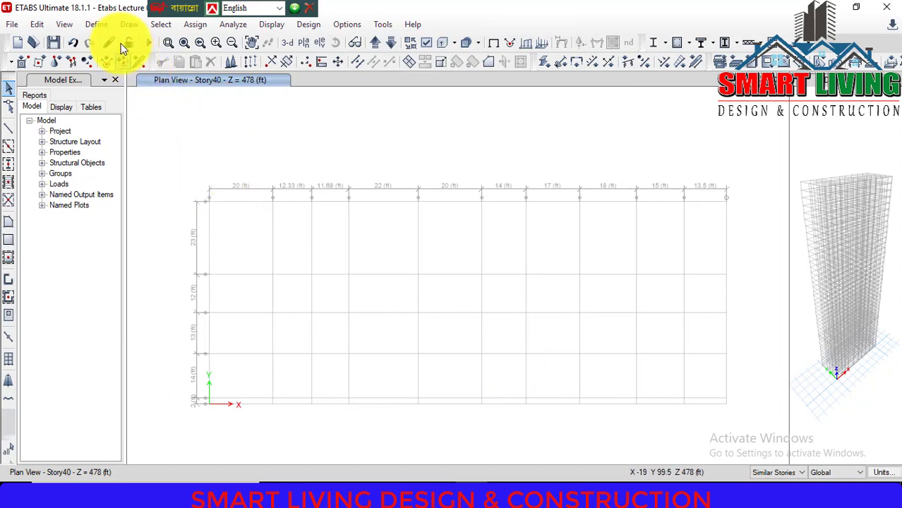
Step: Open the Slab1 slab section definition for modification and rename it Slab7
{"action": "left_click", "coordinate": [103, 27]}
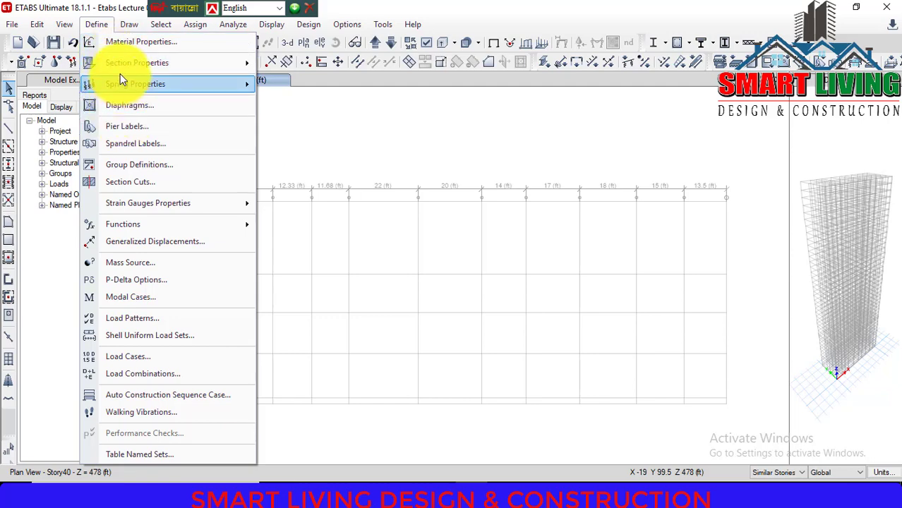
{"action": "mouse_move", "coordinate": [120, 64]}
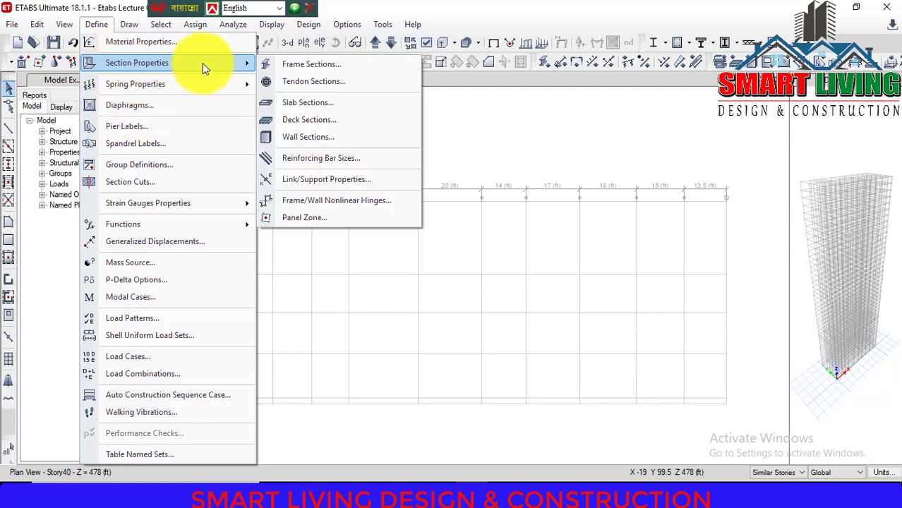
{"action": "left_click", "coordinate": [321, 105]}
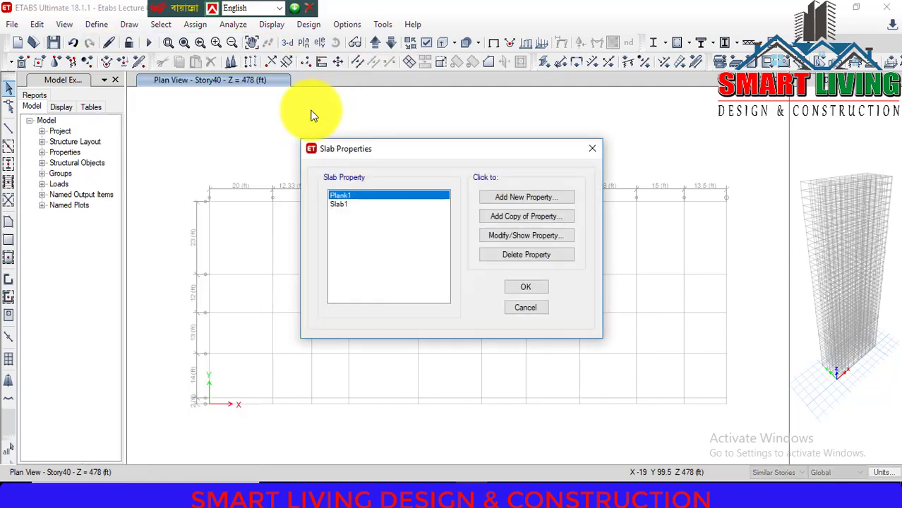
{"action": "left_click", "coordinate": [340, 204]}
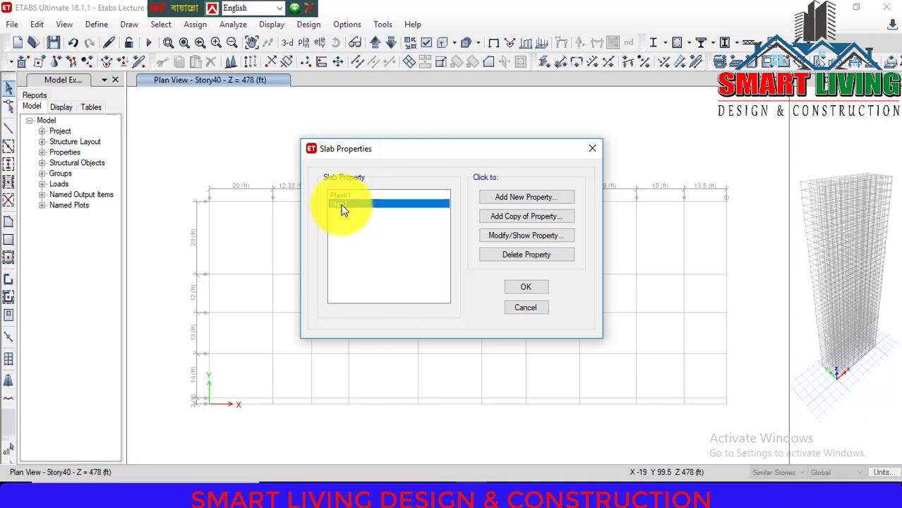
{"action": "left_click", "coordinate": [505, 235]}
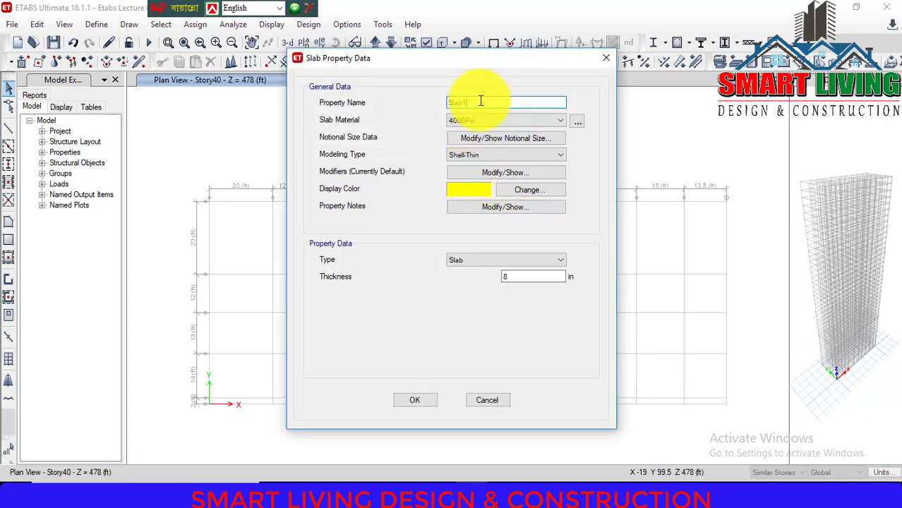
{"action": "left_click", "coordinate": [482, 102]}
{"action": "key", "text": "BackSpace"}
{"action": "type", "text": "7"}
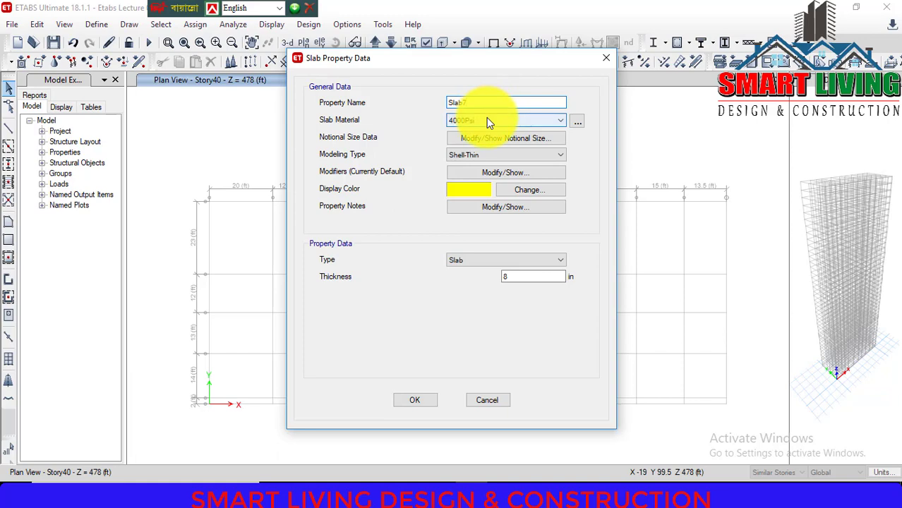
Step: Set Slab7's material to fc'= 4KSI, modeling type to Membrane and thickness to 7 in, and accept the slab property
{"action": "left_click", "coordinate": [486, 120]}
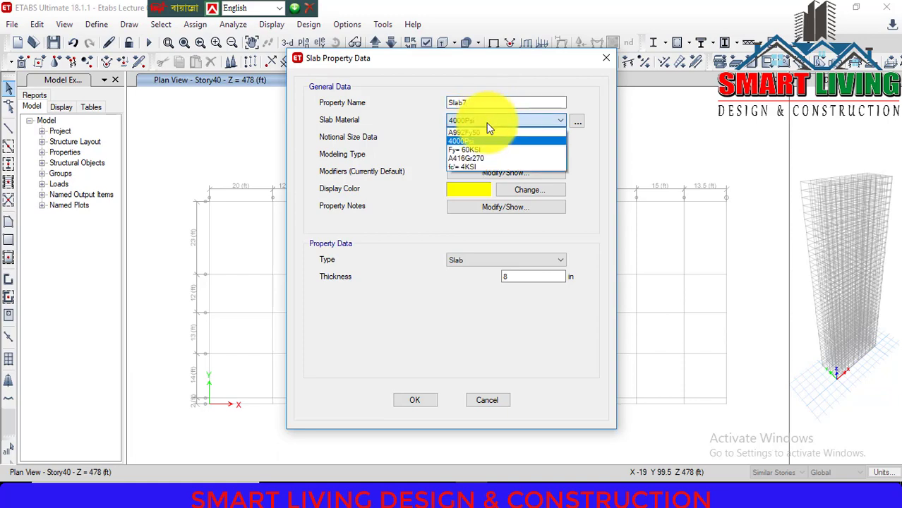
{"action": "left_click", "coordinate": [470, 166]}
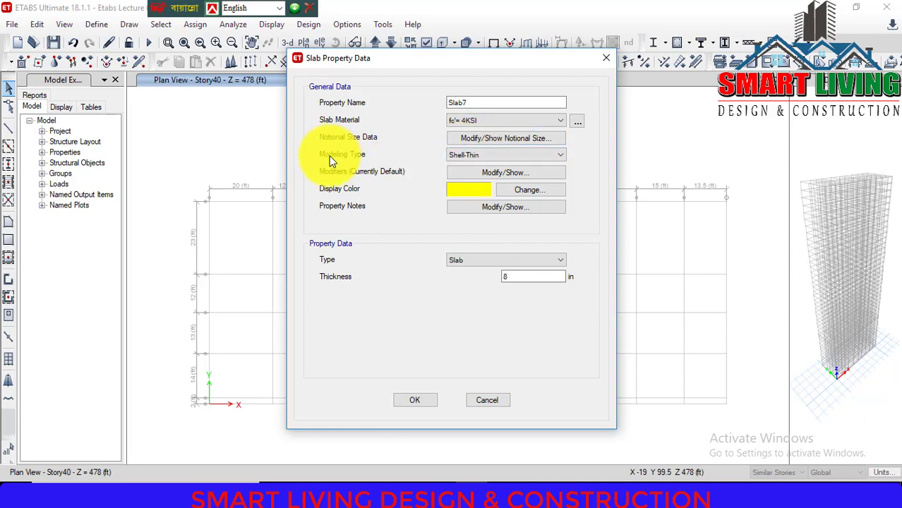
{"action": "left_click", "coordinate": [460, 155]}
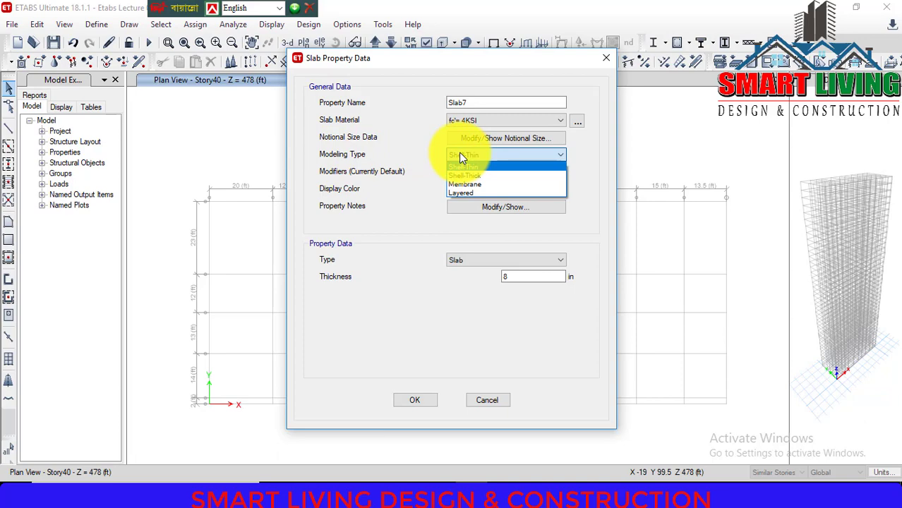
{"action": "left_click", "coordinate": [480, 186]}
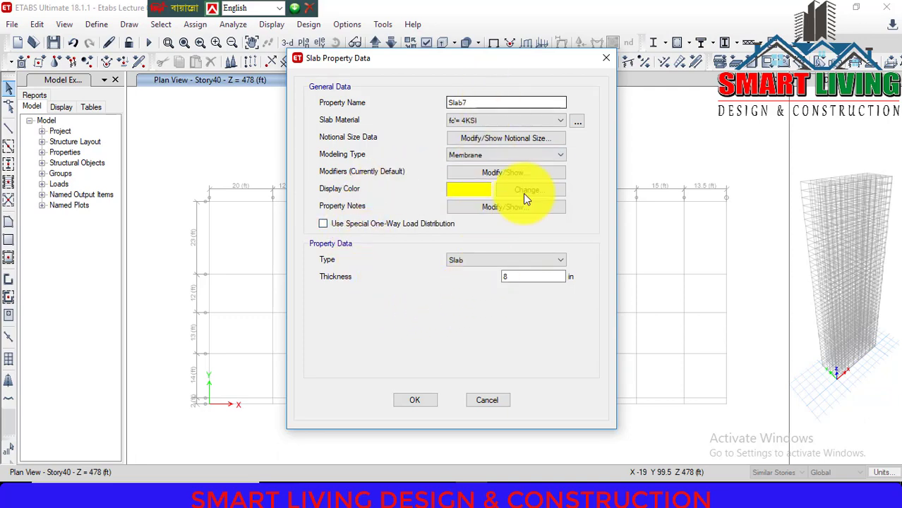
{"action": "double_click", "coordinate": [519, 276]}
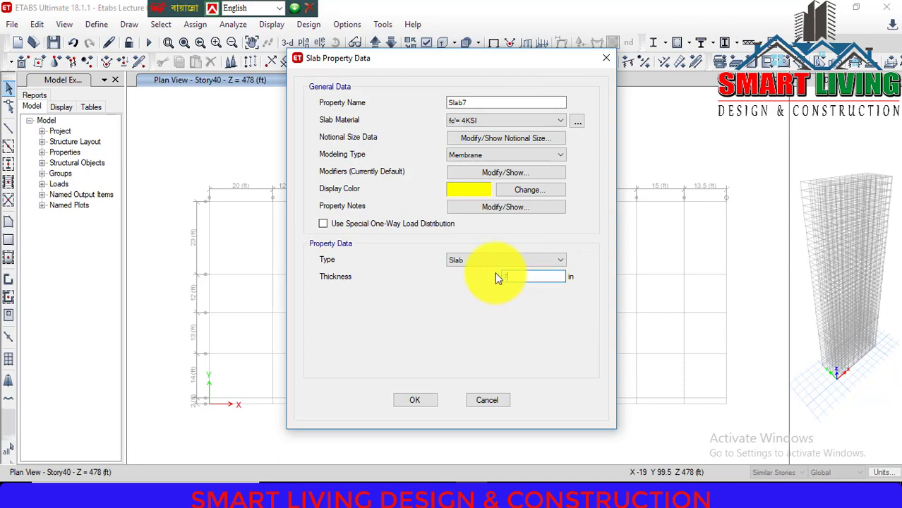
{"action": "type", "text": "7"}
{"action": "left_click", "coordinate": [415, 400]}
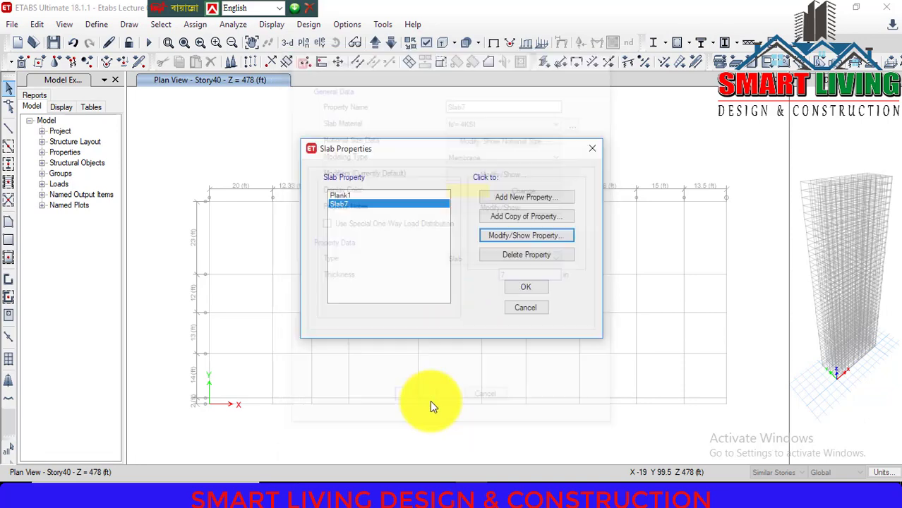
Step: Delete the Plank1 property from the slab properties list
{"action": "left_click", "coordinate": [347, 195]}
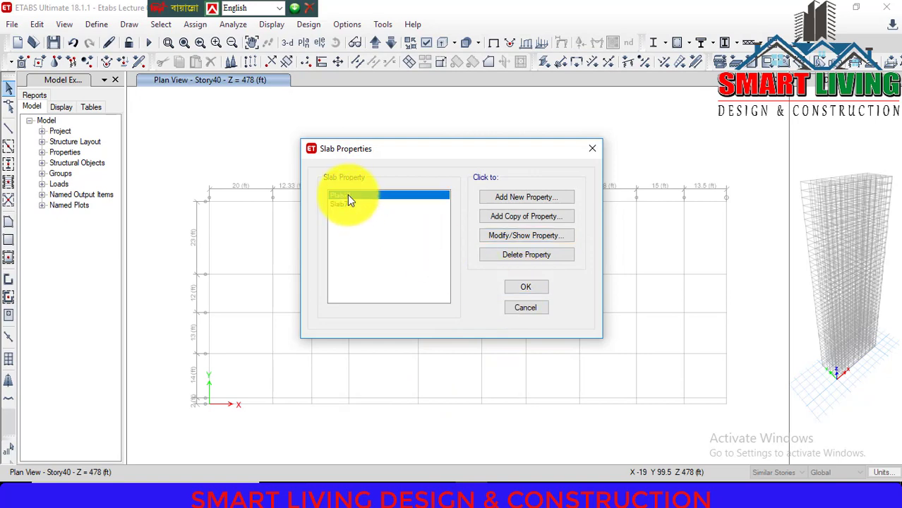
{"action": "left_click", "coordinate": [499, 258]}
{"action": "left_click", "coordinate": [473, 299]}
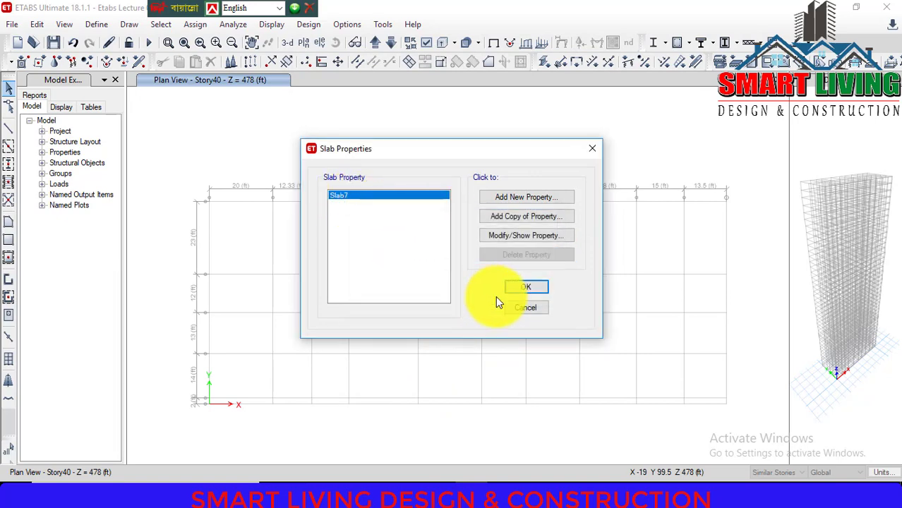
Step: Accept the slab properties, open the Wall1 wall section definition for modification and rename it Wall 10
{"action": "left_click", "coordinate": [531, 289]}
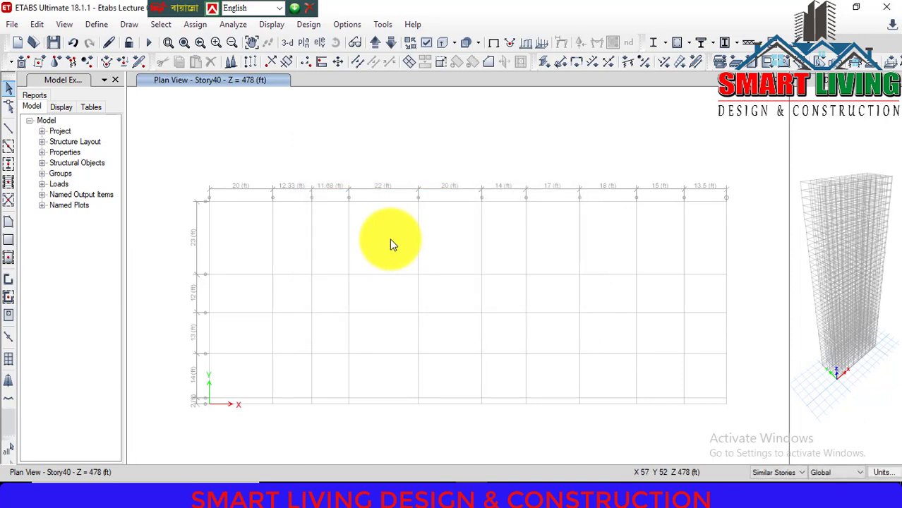
{"action": "left_click", "coordinate": [94, 28]}
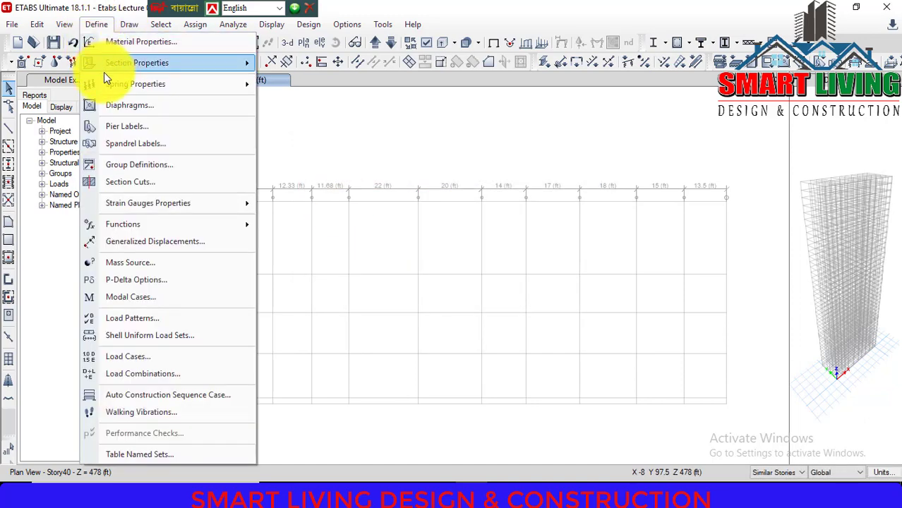
{"action": "mouse_move", "coordinate": [137, 70]}
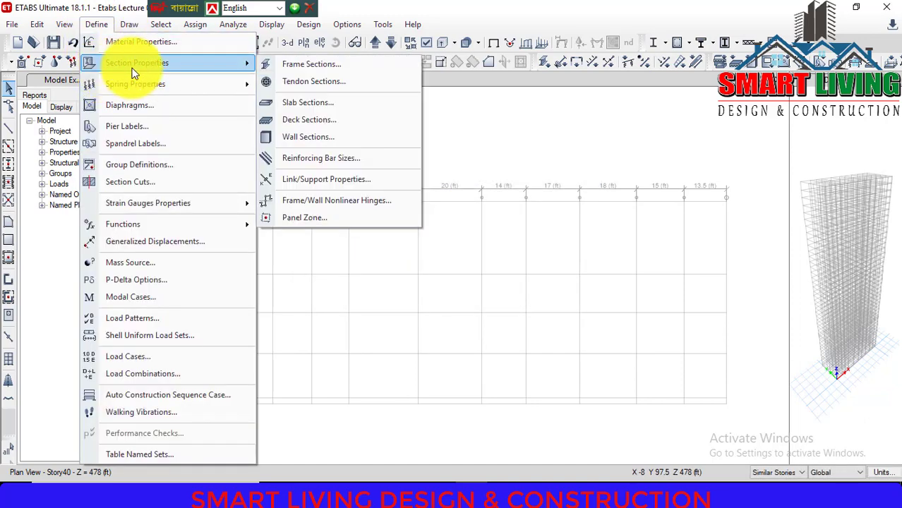
{"action": "left_click", "coordinate": [305, 137]}
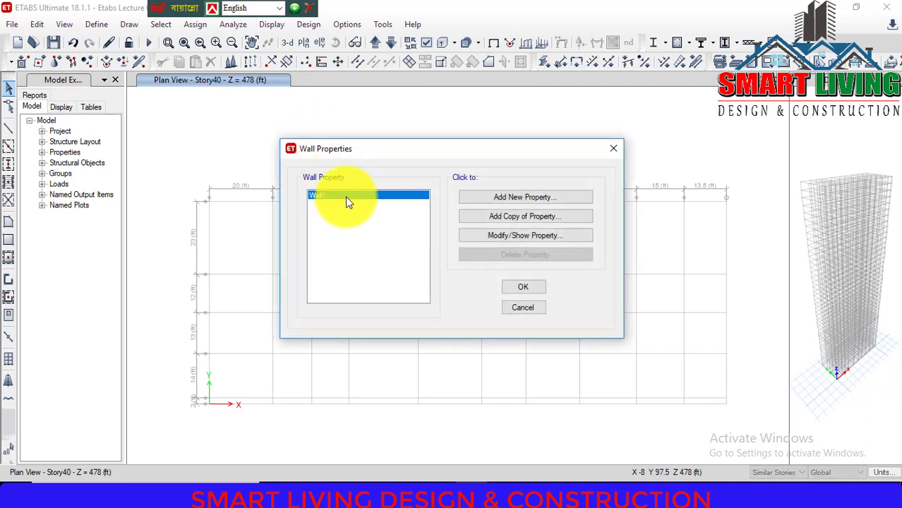
{"action": "left_click", "coordinate": [488, 236]}
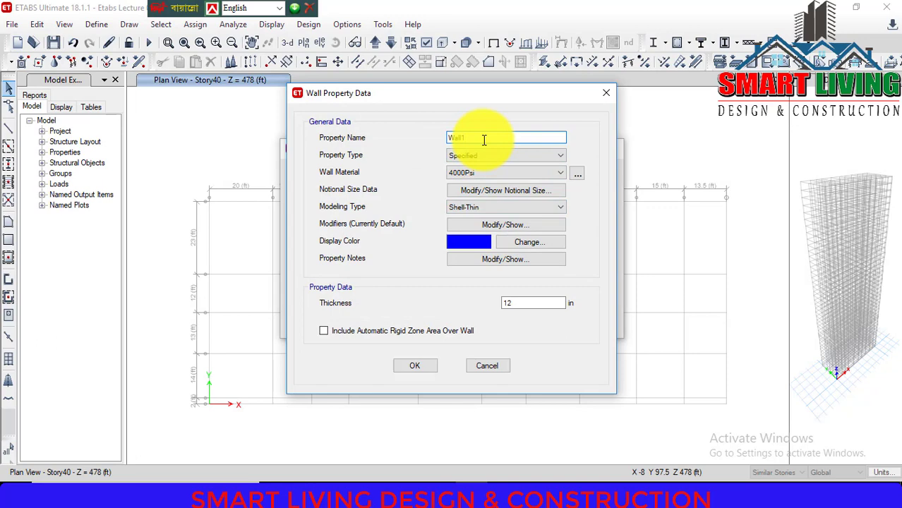
{"action": "left_click", "coordinate": [483, 140]}
{"action": "type", "text": "0"}
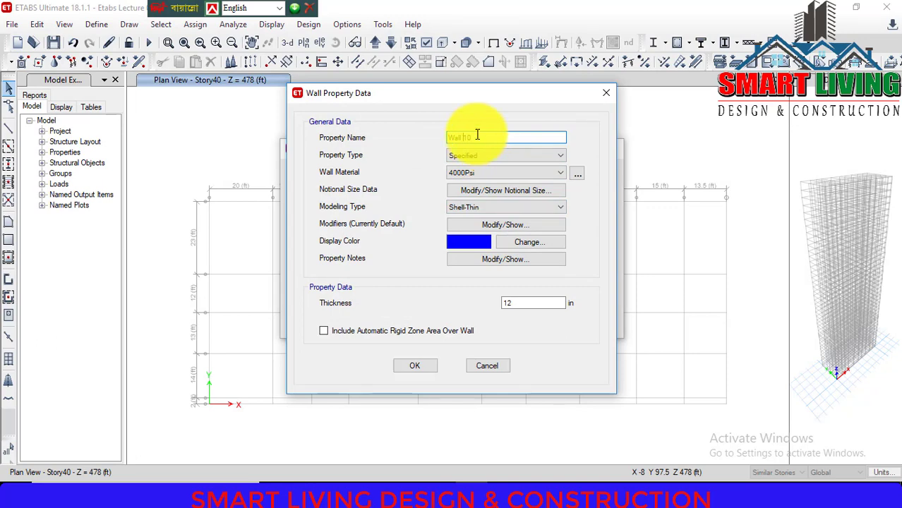
Step: Set Wall 10's material to fc'= 4KSI, keep the Shell-Thin modeling type, set thickness to 10 in, and accept the wall properties
{"action": "left_click", "coordinate": [497, 173]}
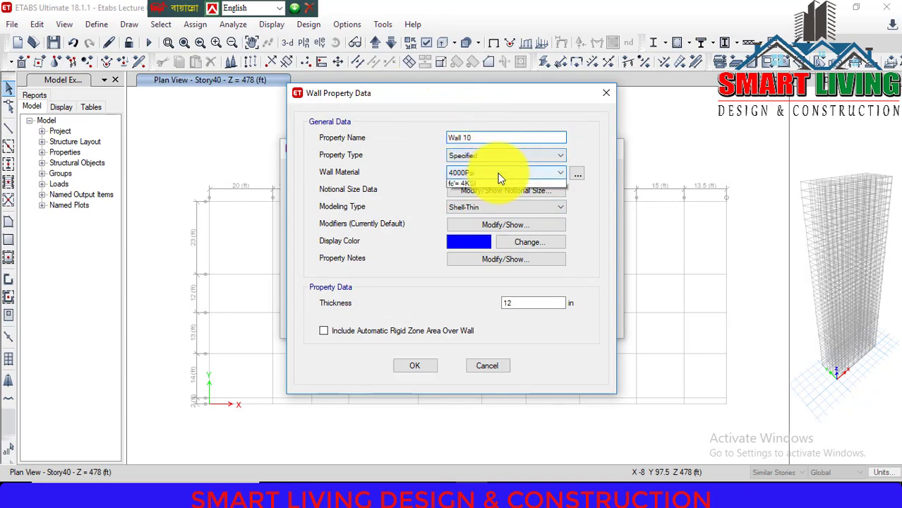
{"action": "left_click", "coordinate": [482, 216]}
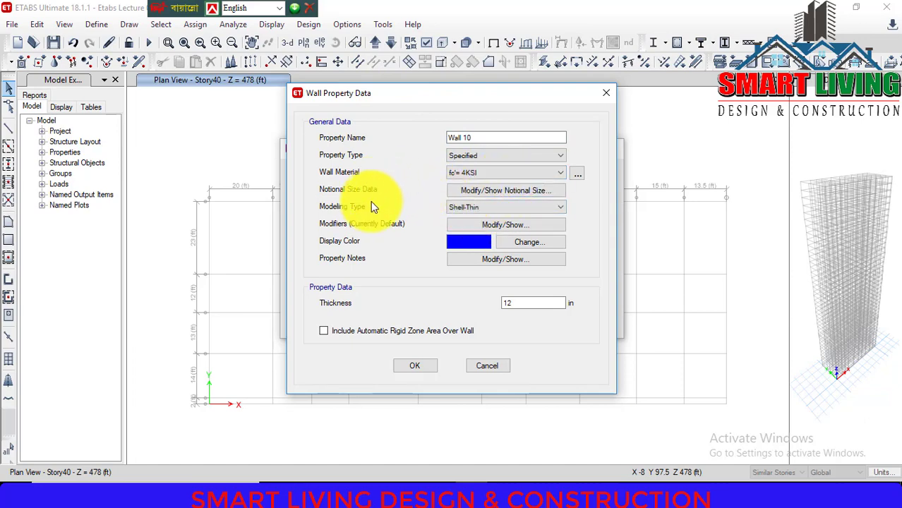
{"action": "left_click", "coordinate": [477, 208]}
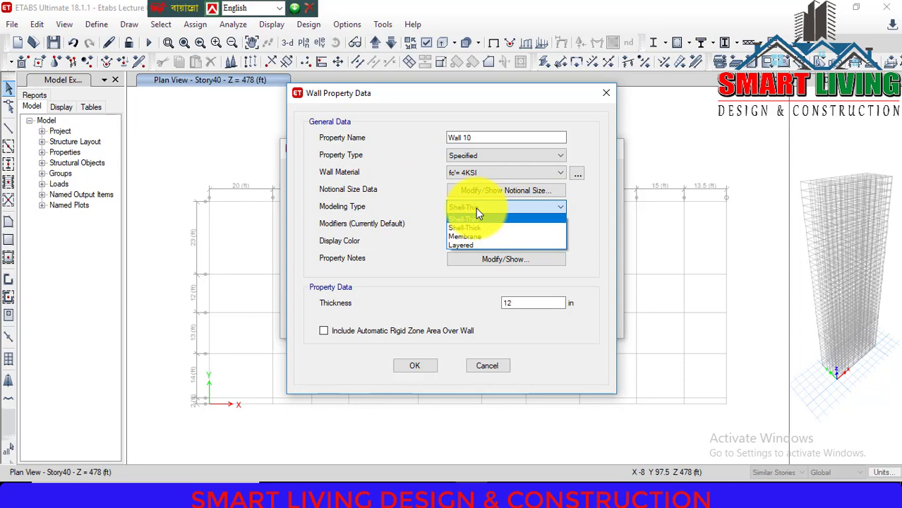
{"action": "left_click", "coordinate": [476, 208]}
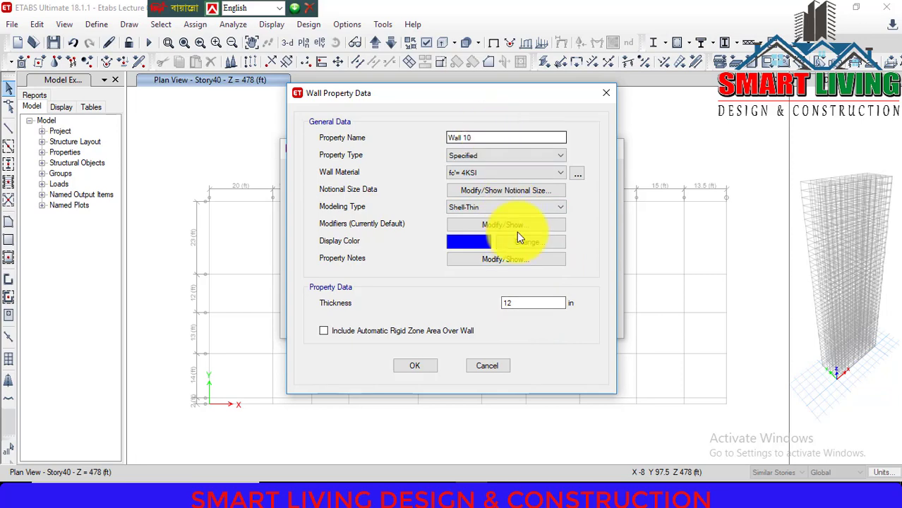
{"action": "double_click", "coordinate": [520, 305]}
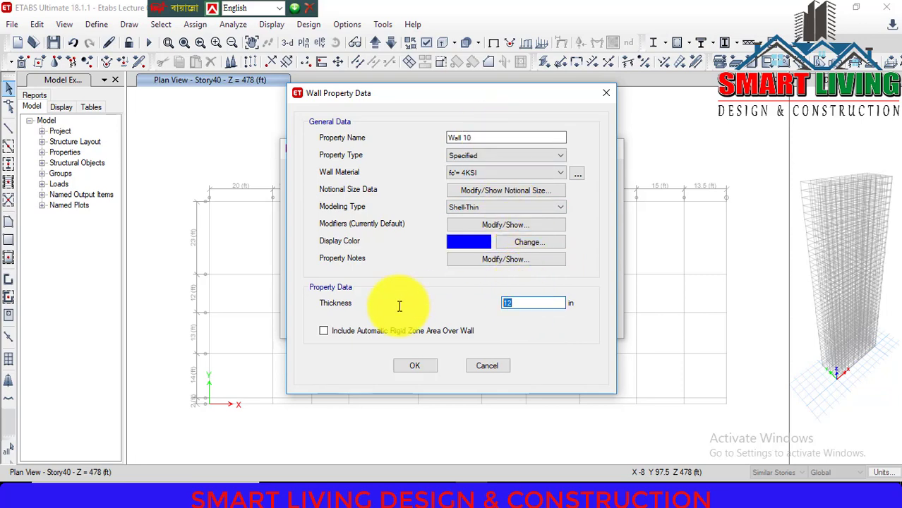
{"action": "type", "text": "10"}
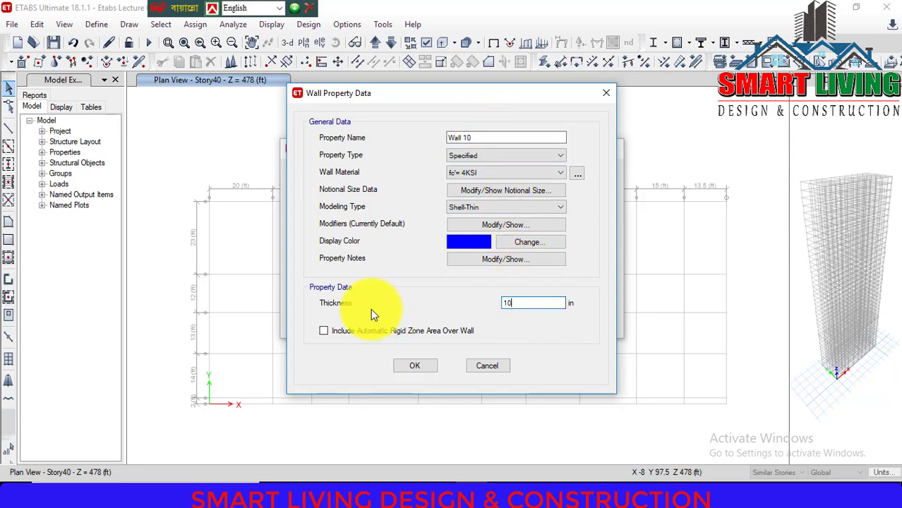
{"action": "left_click", "coordinate": [413, 368]}
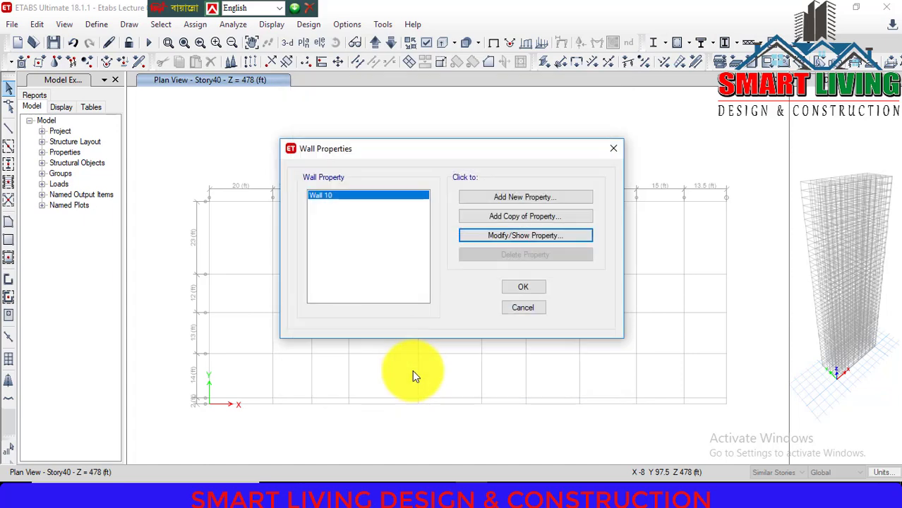
{"action": "left_click", "coordinate": [532, 286]}
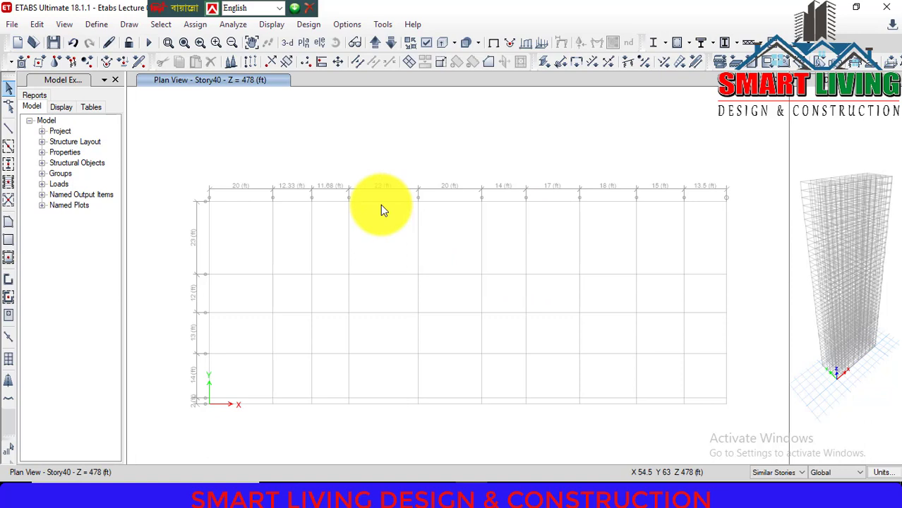
Step: Try the All Stories drawing scope and set the story scope to One Story
{"action": "left_click", "coordinate": [789, 472]}
{"action": "left_click", "coordinate": [801, 487]}
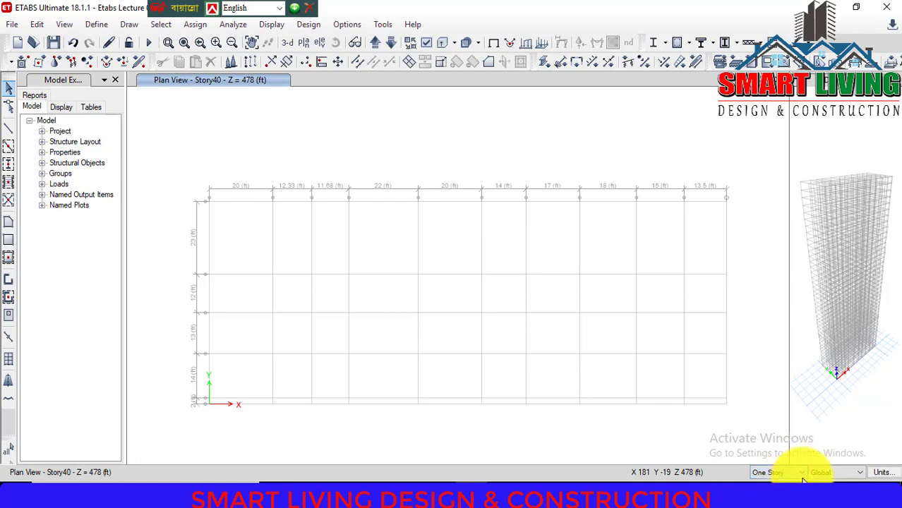
{"action": "left_click", "coordinate": [803, 478]}
{"action": "left_click", "coordinate": [785, 491]}
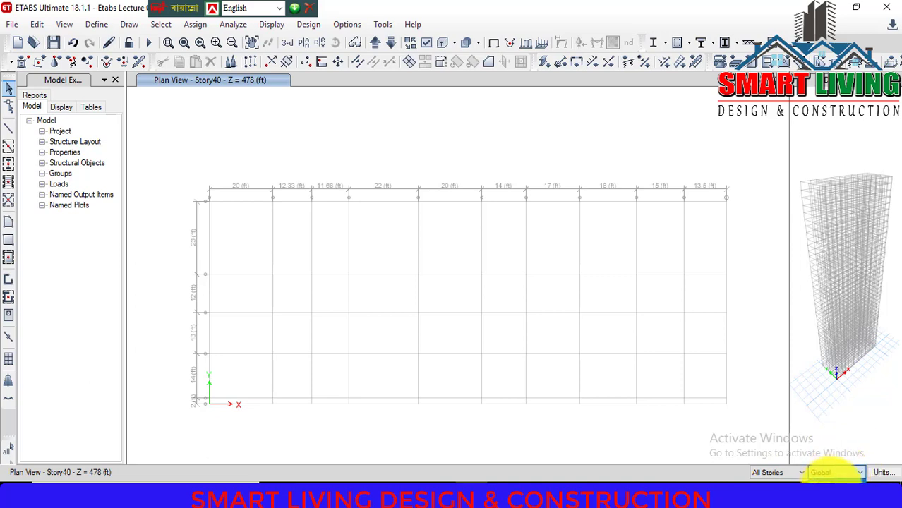
{"action": "left_click", "coordinate": [803, 477]}
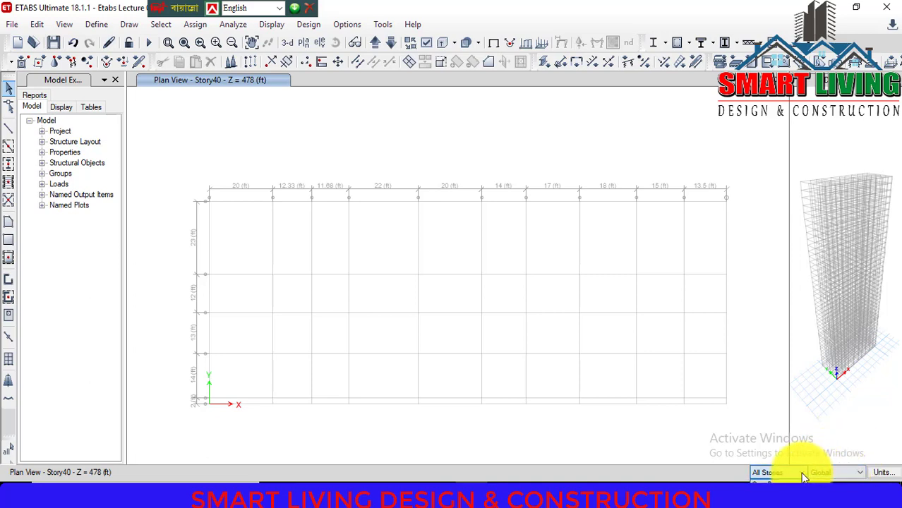
{"action": "left_click", "coordinate": [789, 479]}
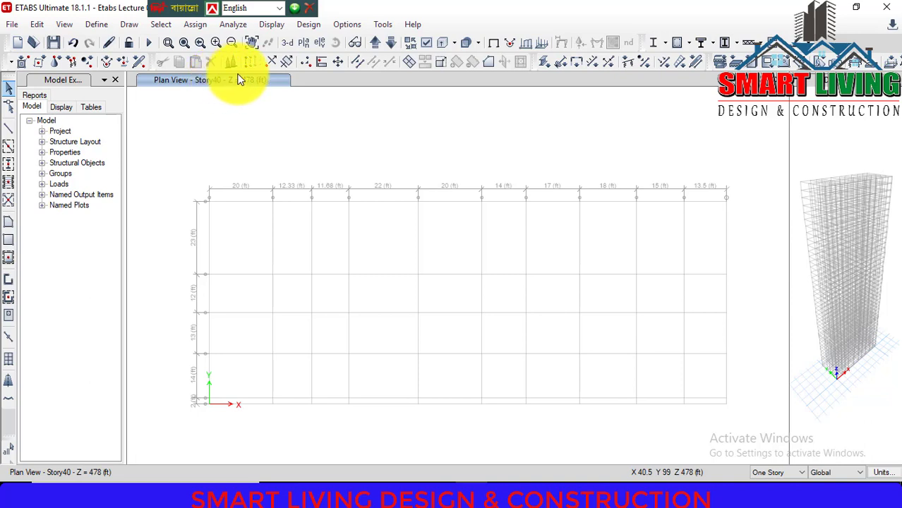
Step: Switch the plan view to the Story1 level
{"action": "left_click", "coordinate": [303, 47]}
{"action": "left_click_drag", "start_coordinate": [531, 226], "coordinate": [521, 332]}
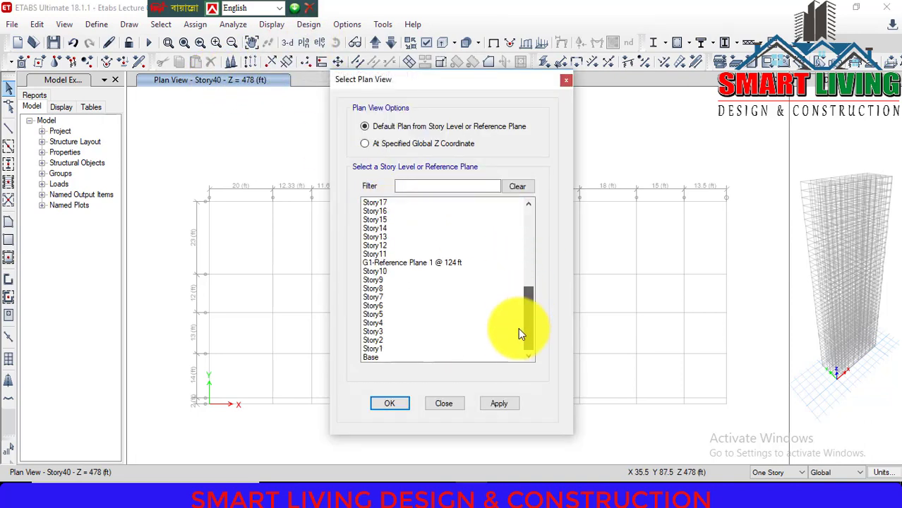
{"action": "left_click", "coordinate": [381, 348]}
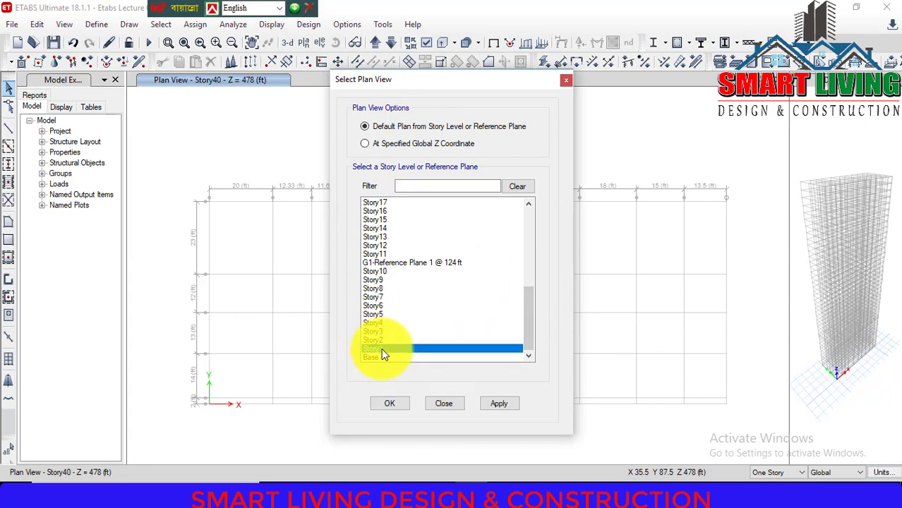
{"action": "left_click", "coordinate": [401, 402]}
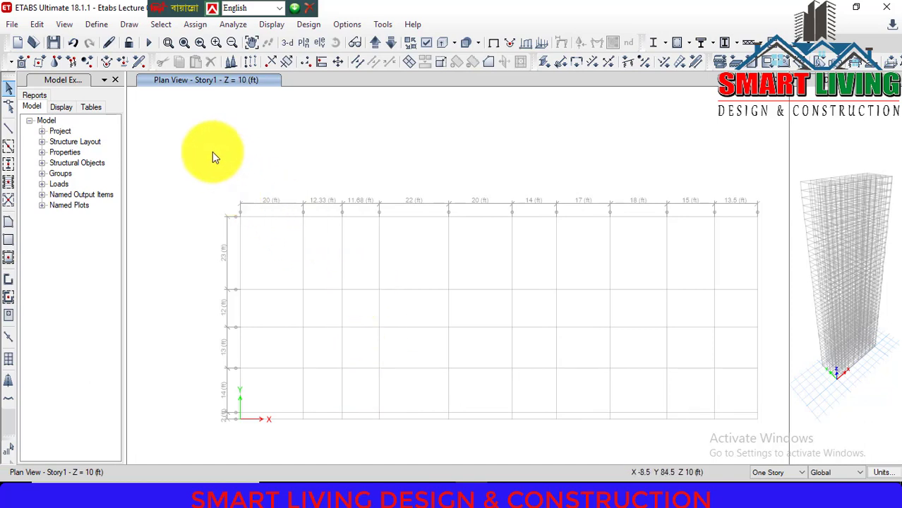
Step: Float the Draw toolbar over the plan view to examine its drawing tools and dock it back in its vertical position
{"action": "left_click", "coordinate": [129, 31]}
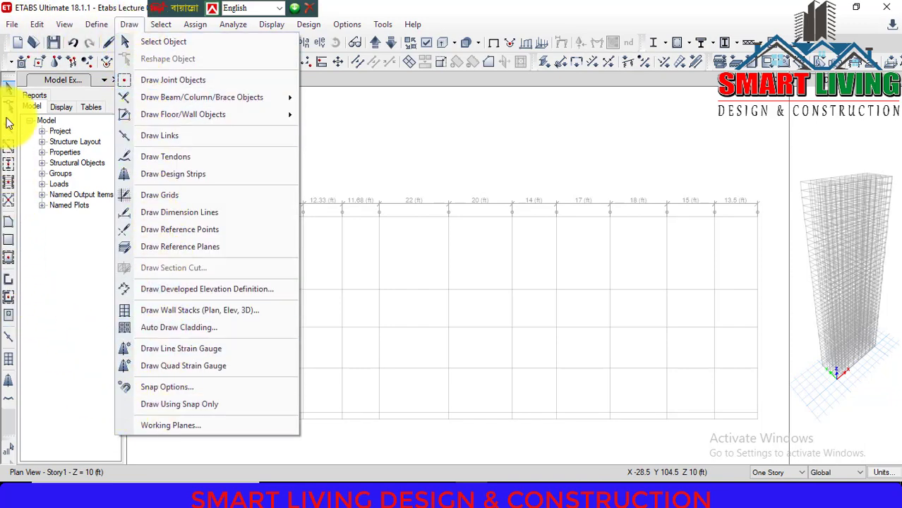
{"action": "left_click", "coordinate": [10, 74]}
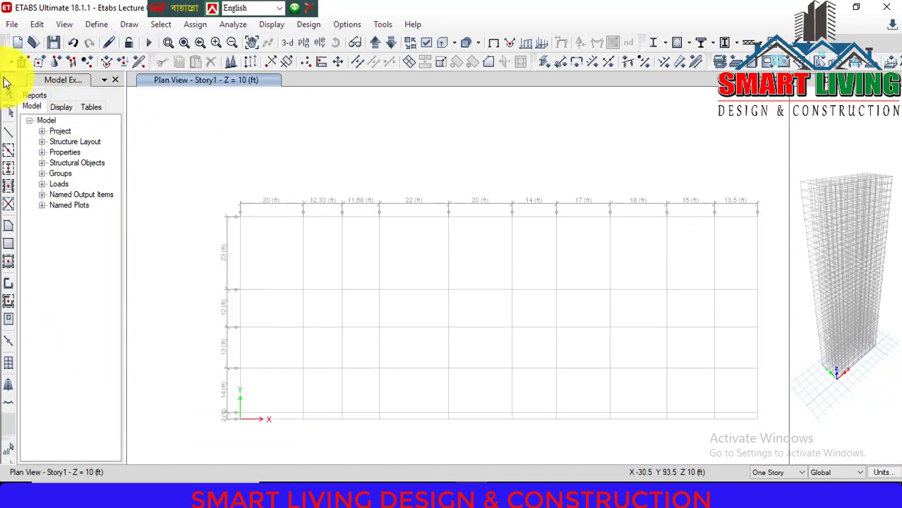
{"action": "mouse_move", "coordinate": [9, 79]}
{"action": "left_mouse_down"}
{"action": "mouse_move", "coordinate": [171, 141]}
{"action": "mouse_move", "coordinate": [244, 134]}
{"action": "left_mouse_up"}
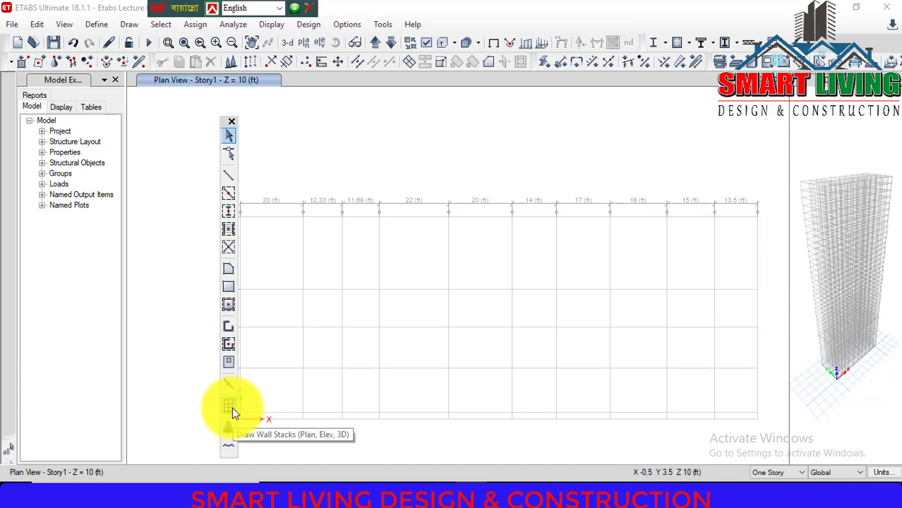
{"action": "left_click", "coordinate": [230, 121]}
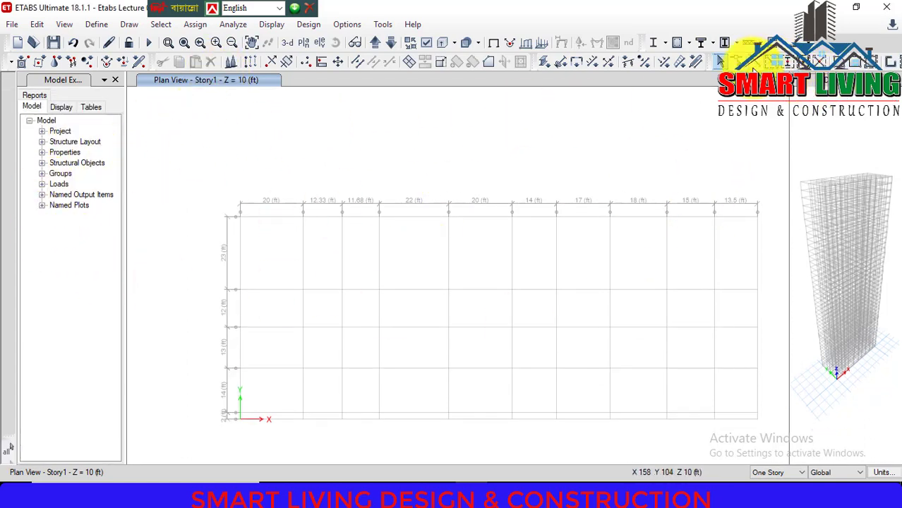
{"action": "mouse_move", "coordinate": [707, 61]}
{"action": "left_mouse_down"}
{"action": "mouse_move", "coordinate": [1, 161]}
{"action": "mouse_move", "coordinate": [7, 58]}
{"action": "mouse_move", "coordinate": [7, 78]}
{"action": "left_mouse_up"}
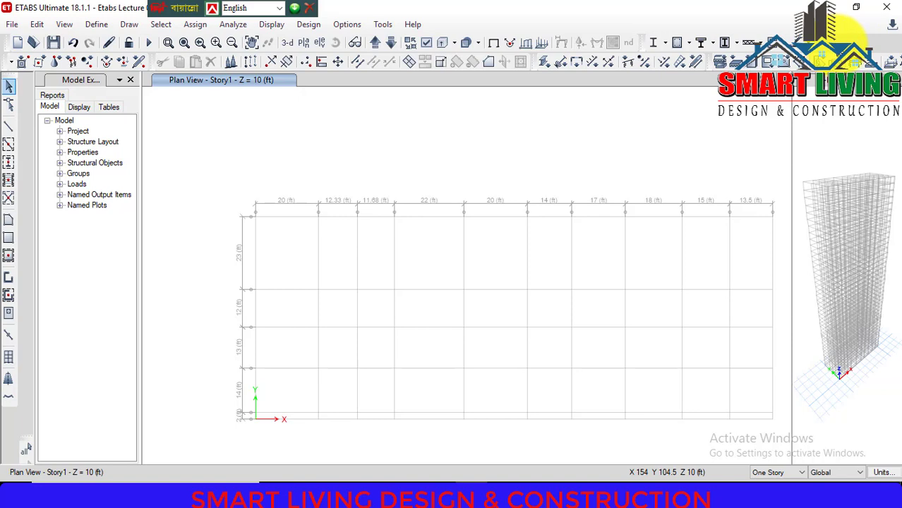
Step: Hide the Assign Frame, Assign Joint, Assign Shell and Define toolbars
{"action": "right_click", "coordinate": [850, 41]}
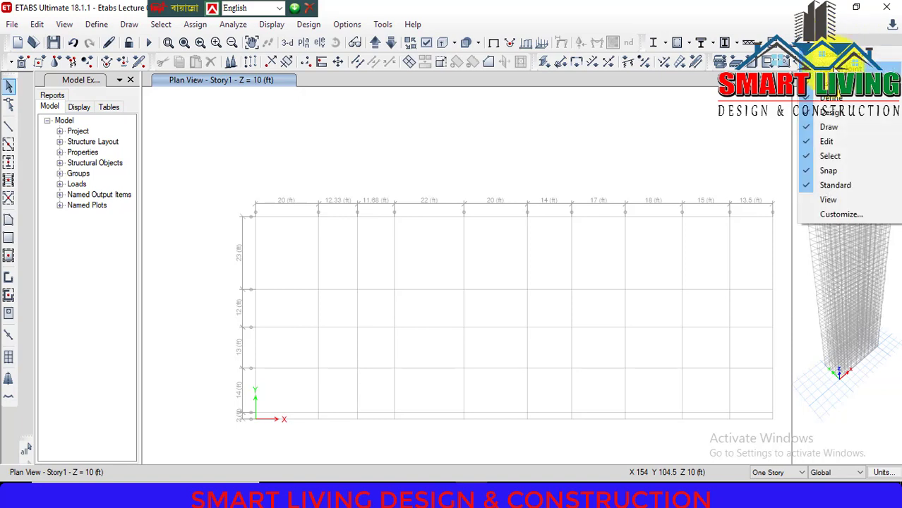
{"action": "left_click", "coordinate": [841, 56]}
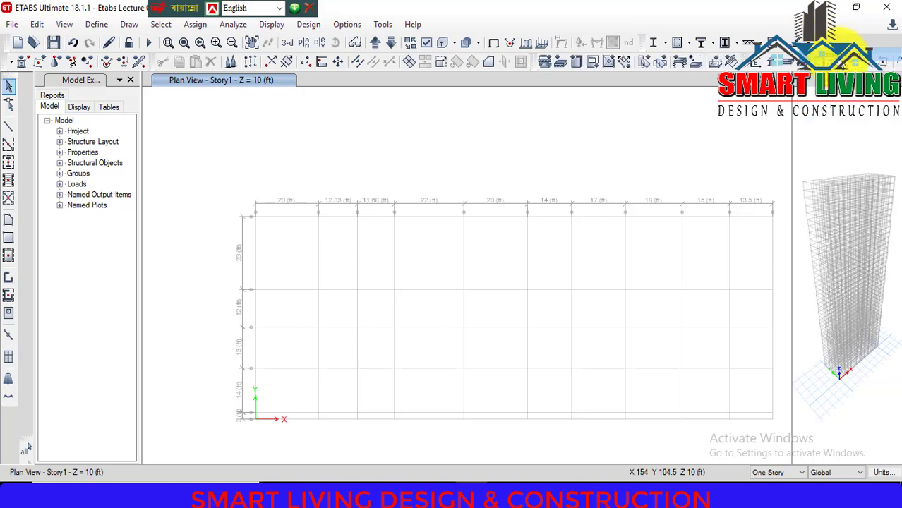
{"action": "right_click", "coordinate": [850, 42]}
{"action": "left_click", "coordinate": [854, 65]}
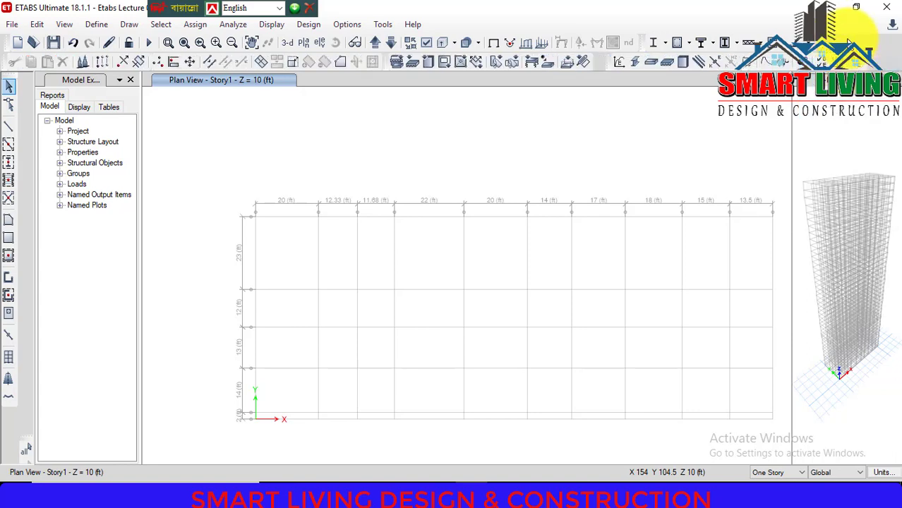
{"action": "right_click", "coordinate": [854, 62]}
{"action": "left_click", "coordinate": [854, 65]}
{"action": "right_click", "coordinate": [850, 42]}
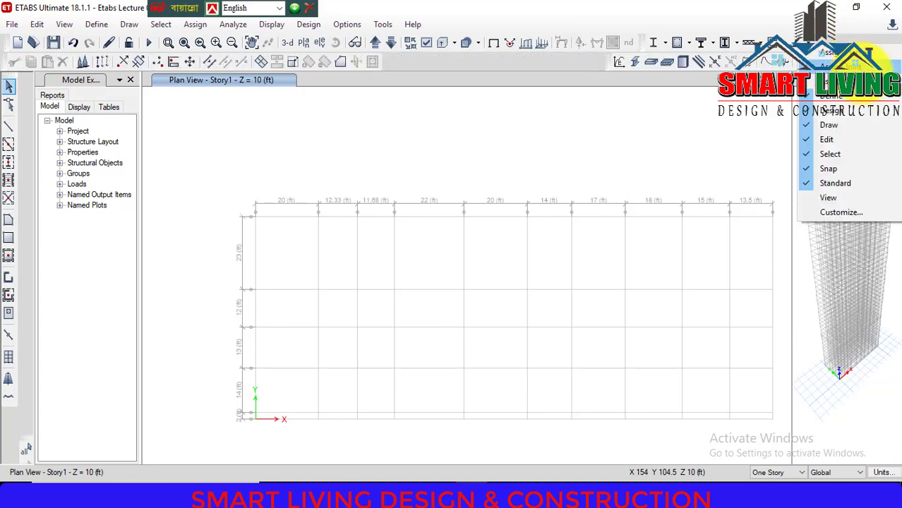
{"action": "left_click", "coordinate": [832, 65]}
Step: Hide the Draw, Design, Select and Edit toolbars
{"action": "right_click", "coordinate": [850, 43]}
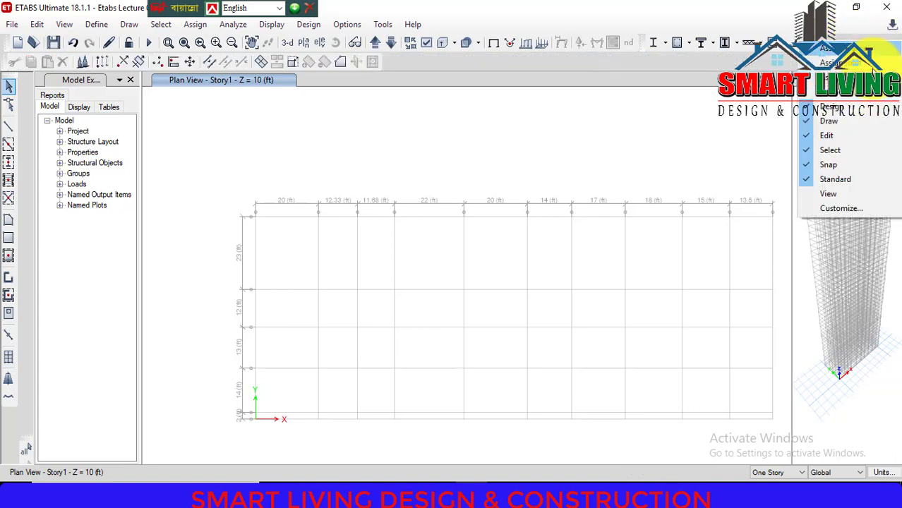
{"action": "left_click", "coordinate": [828, 121]}
{"action": "right_click", "coordinate": [850, 42]}
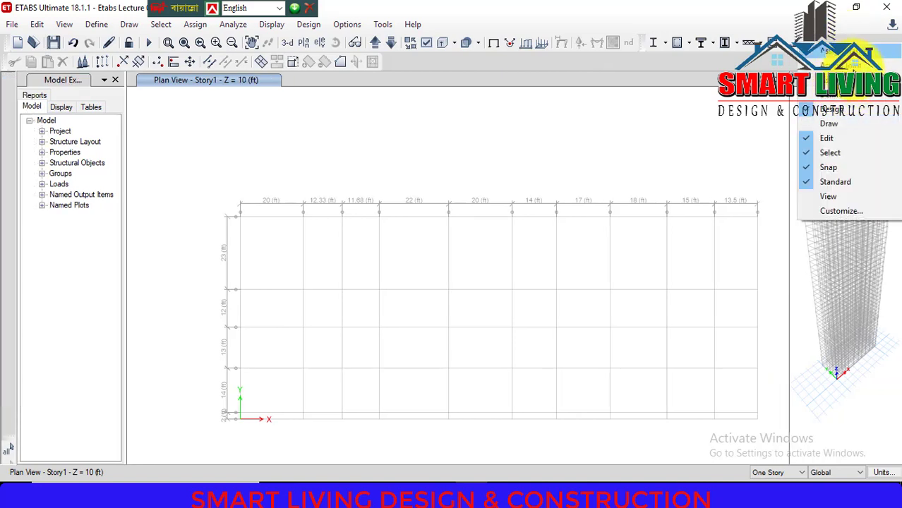
{"action": "left_click", "coordinate": [850, 112]}
{"action": "right_click", "coordinate": [852, 49]}
{"action": "left_click", "coordinate": [847, 153]}
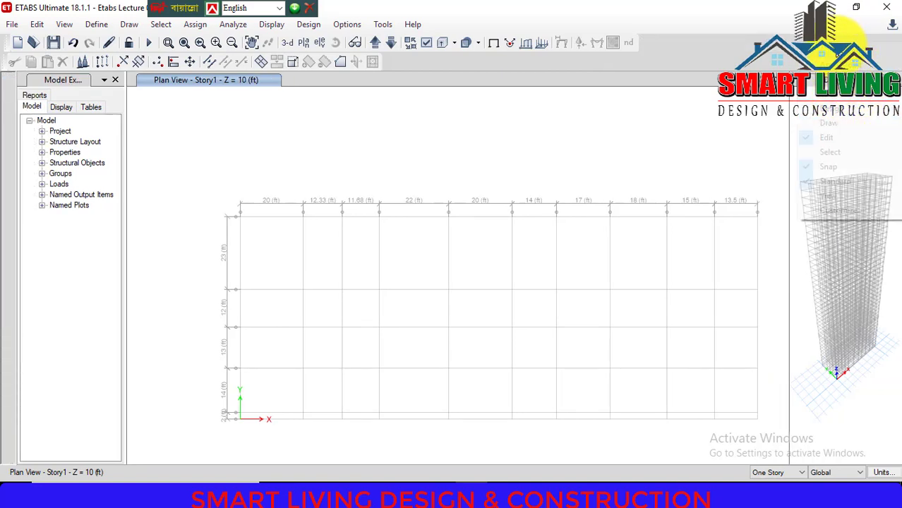
{"action": "right_click", "coordinate": [851, 43]}
{"action": "left_click", "coordinate": [826, 139]}
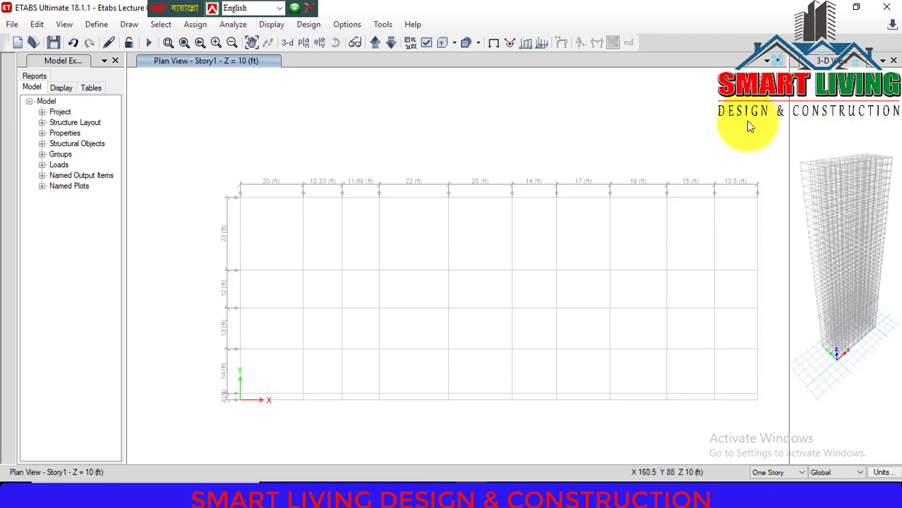
Step: Show the Assign Frame, Assign Joint and Draw toolbars
{"action": "right_click", "coordinate": [734, 43]}
{"action": "left_click", "coordinate": [761, 64]}
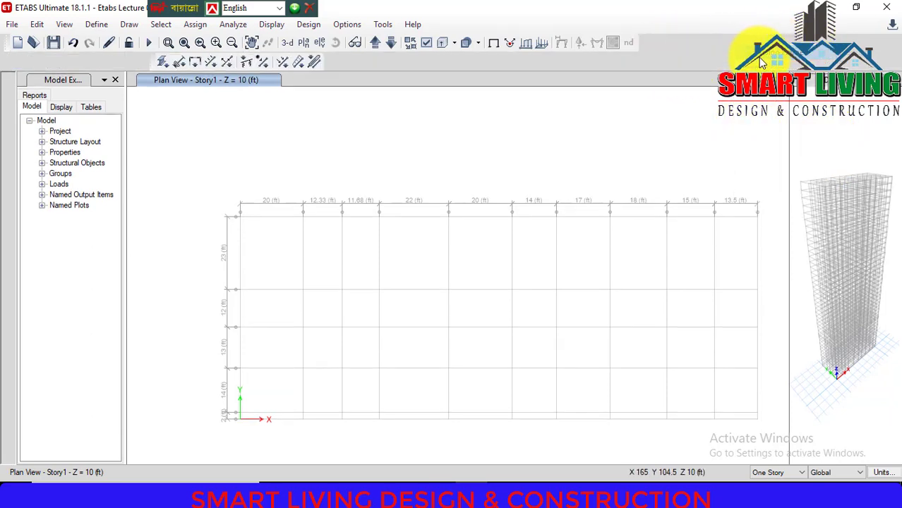
{"action": "right_click", "coordinate": [759, 60]}
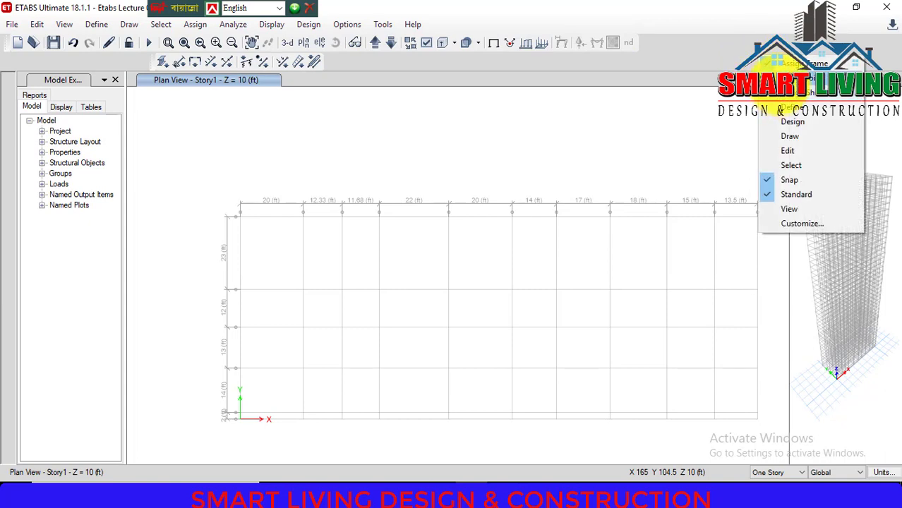
{"action": "left_click", "coordinate": [776, 78]}
{"action": "right_click", "coordinate": [736, 54]}
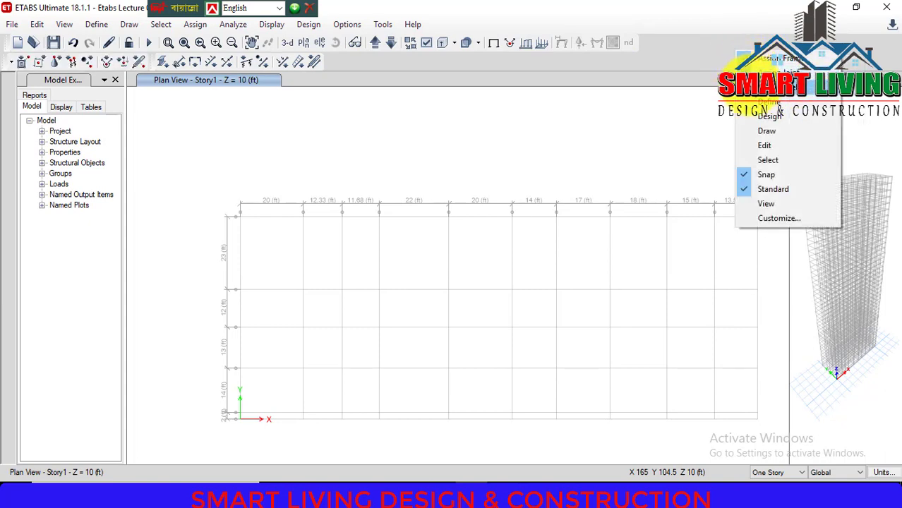
{"action": "left_click", "coordinate": [755, 132]}
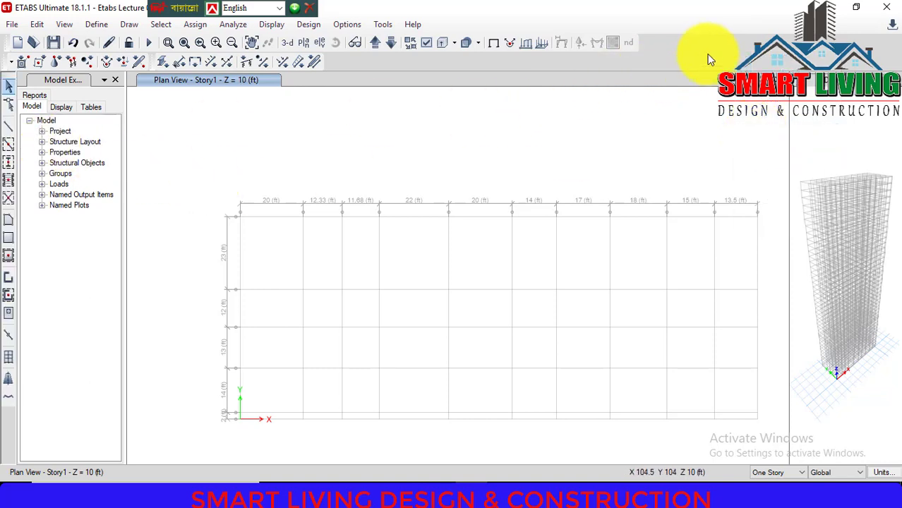
Step: Show the Edit, Design and Define toolbars
{"action": "right_click", "coordinate": [720, 54]}
{"action": "left_click", "coordinate": [752, 143]}
{"action": "right_click", "coordinate": [786, 57]}
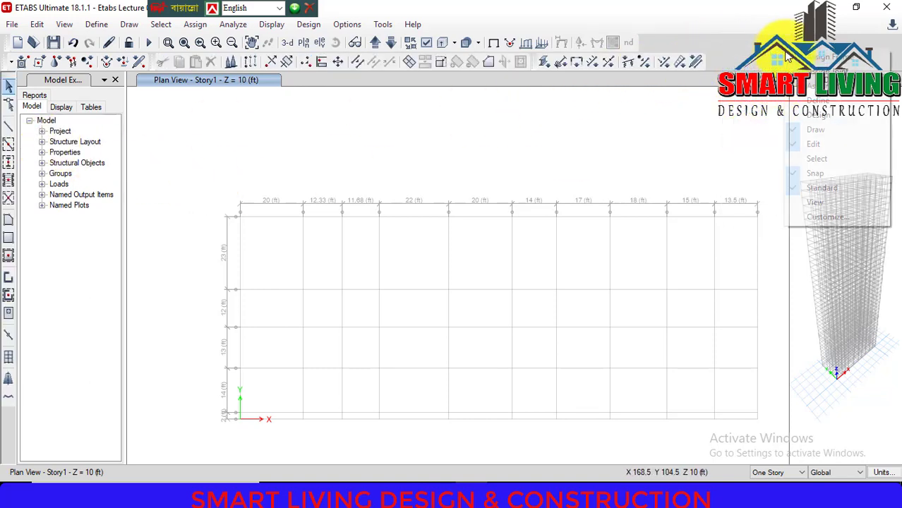
{"action": "left_click", "coordinate": [798, 113]}
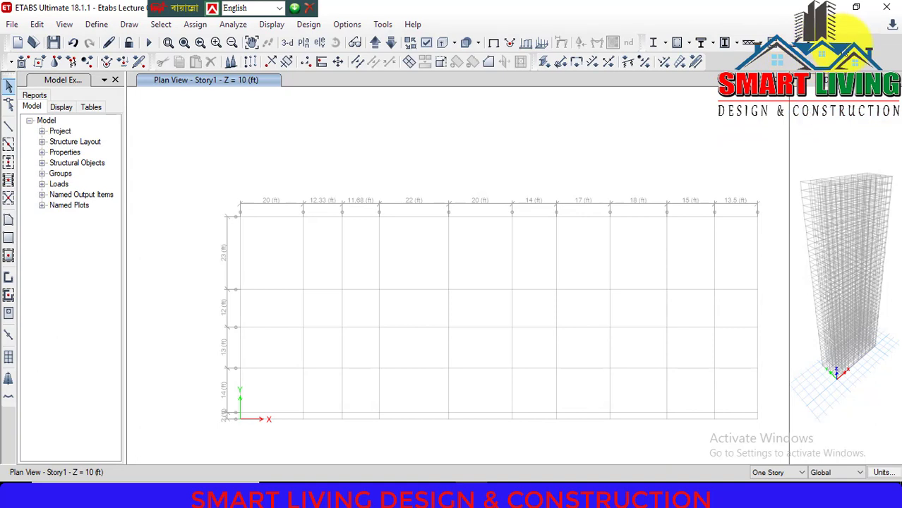
{"action": "right_click", "coordinate": [871, 64]}
{"action": "left_click", "coordinate": [841, 109]}
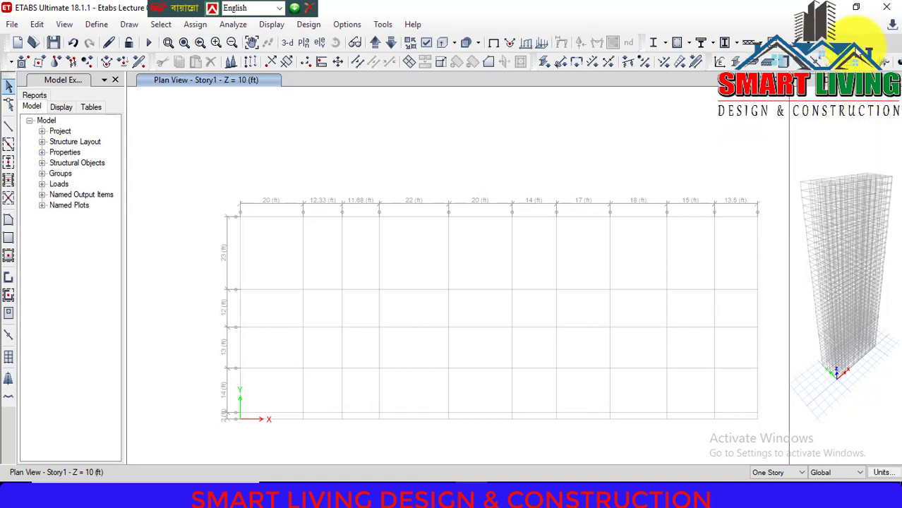
Step: Show the Select and Assign Shell toolbars
{"action": "right_click", "coordinate": [868, 56]}
{"action": "left_click", "coordinate": [836, 151]}
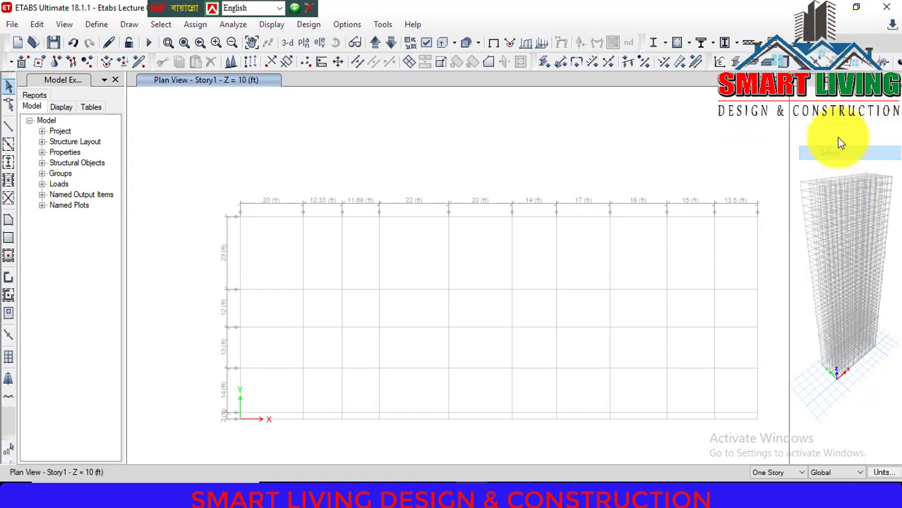
{"action": "right_click", "coordinate": [875, 58]}
{"action": "left_click", "coordinate": [817, 98]}
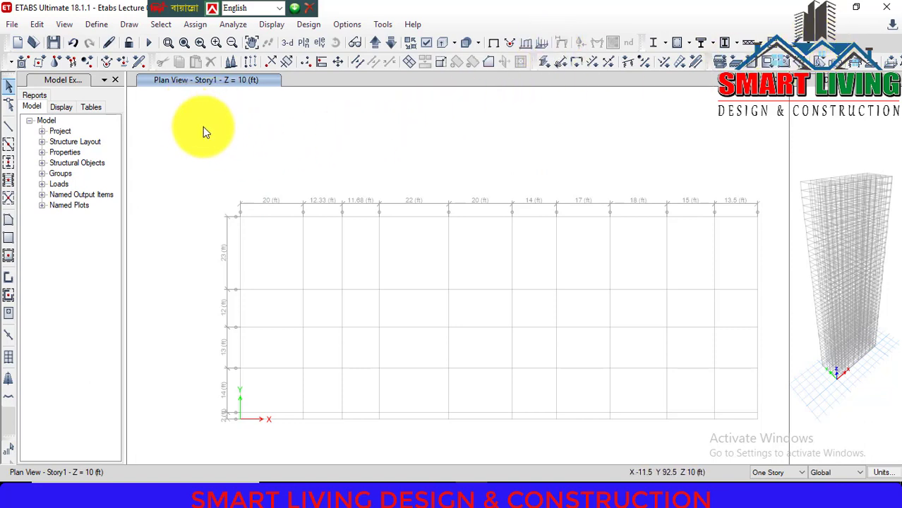
{"action": "middle_click_drag", "start_coordinate": [243, 135], "coordinate": [199, 110]}
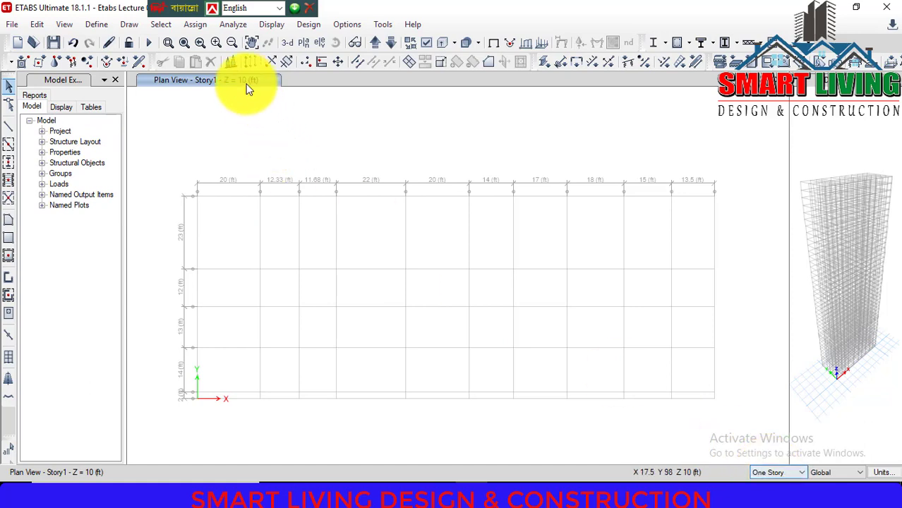
{"action": "left_click", "coordinate": [9, 170]}
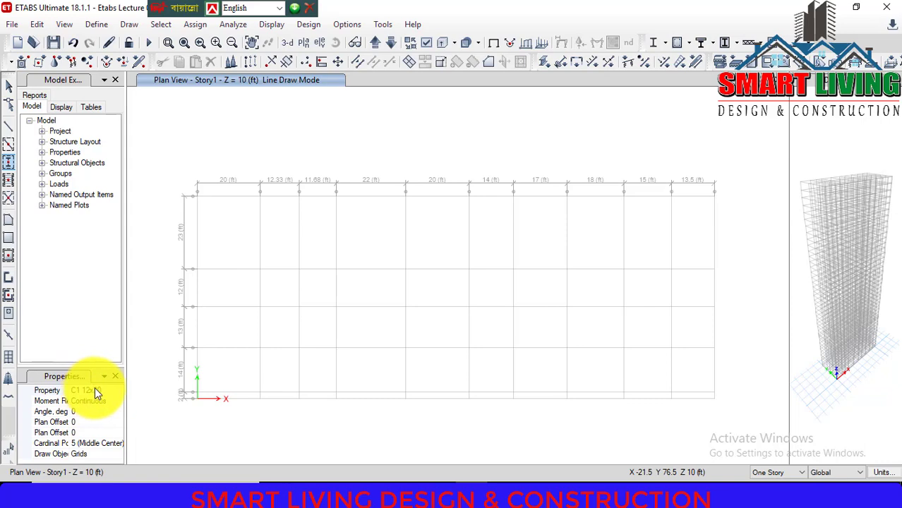
{"action": "left_click", "coordinate": [115, 376]}
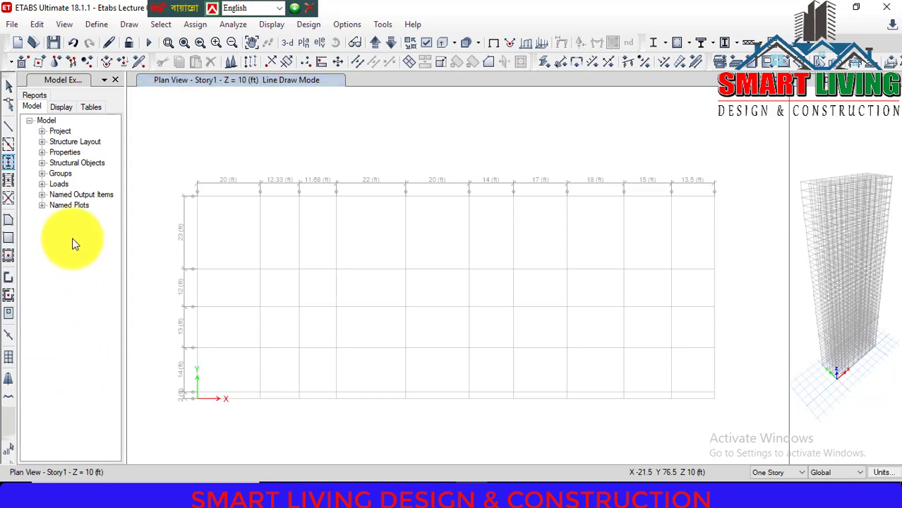
{"action": "left_click", "coordinate": [9, 179]}
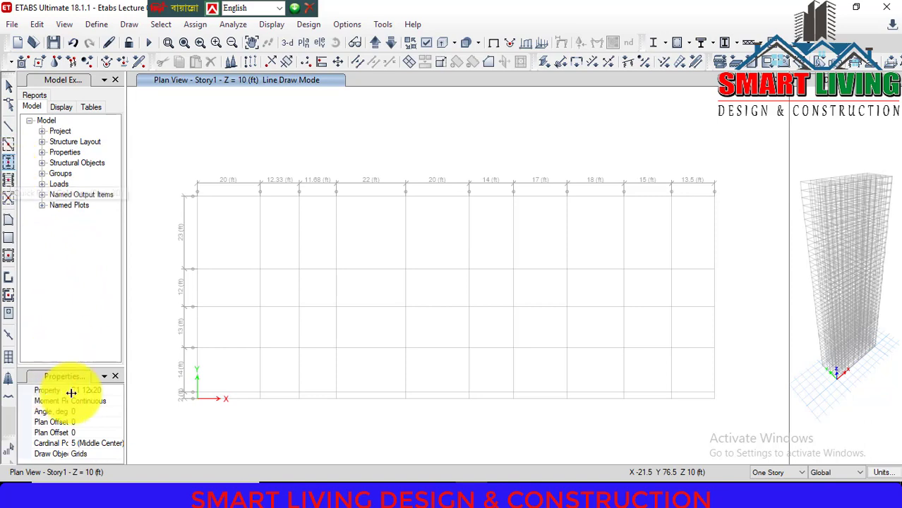
{"action": "left_click", "coordinate": [115, 376]}
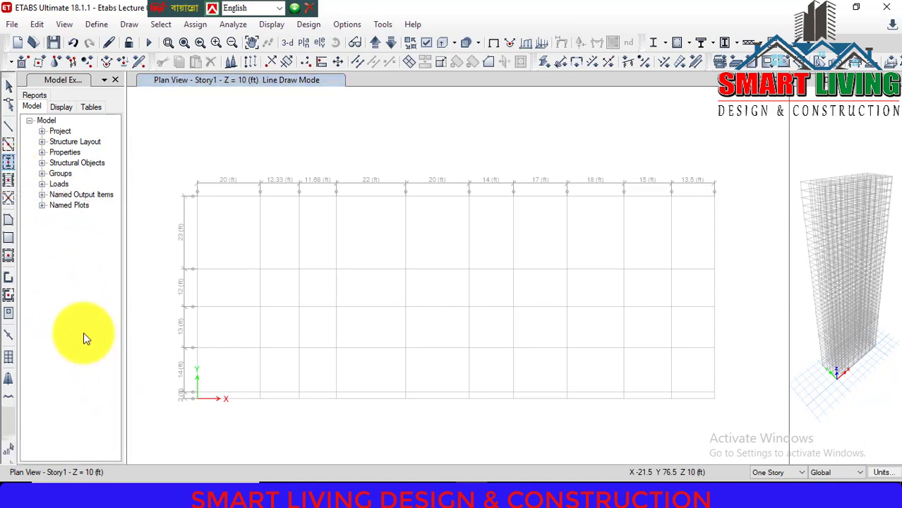
Step: Start Quick Draw Columns and choose C1 12x20 as the column section property
{"action": "left_click", "coordinate": [8, 165]}
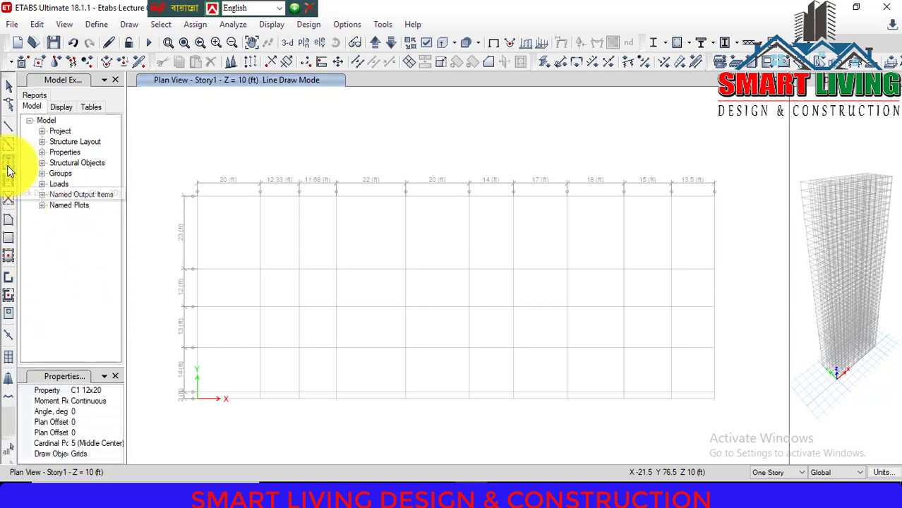
{"action": "left_click", "coordinate": [51, 391]}
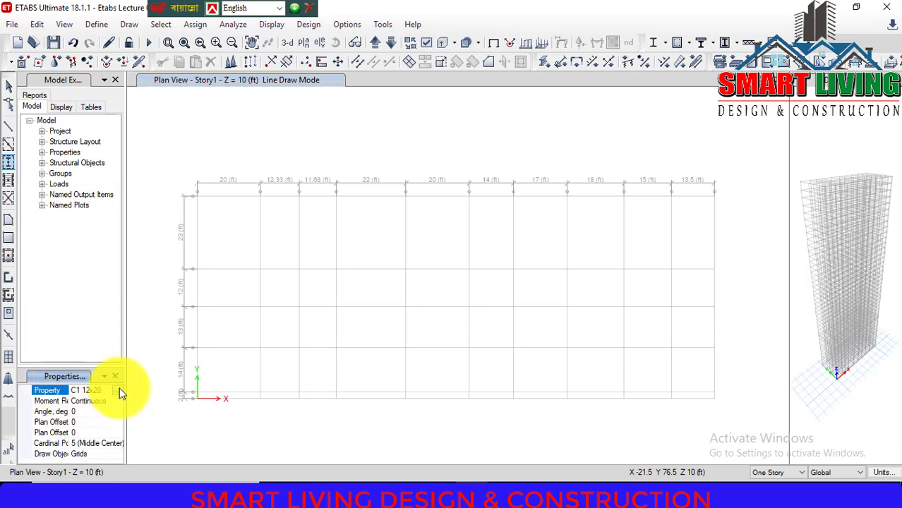
{"action": "left_click", "coordinate": [40, 454]}
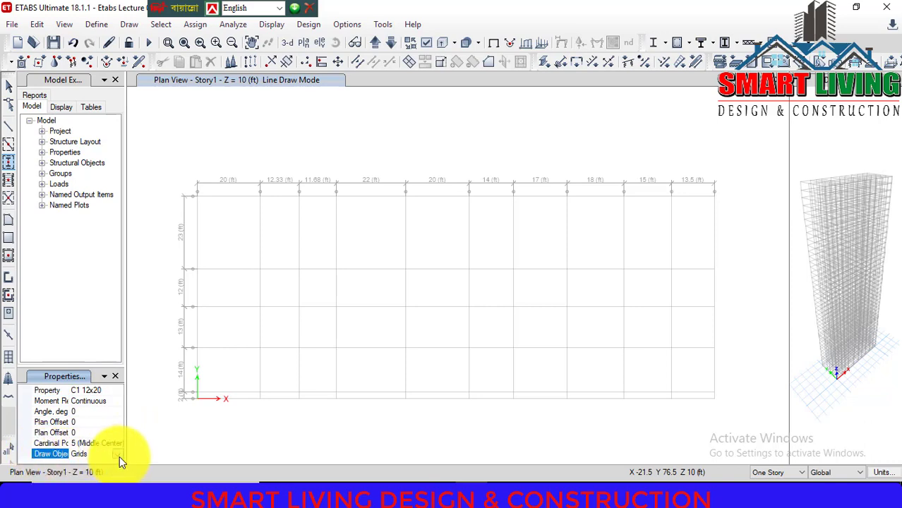
{"action": "left_click", "coordinate": [51, 391]}
{"action": "left_click", "coordinate": [118, 391]}
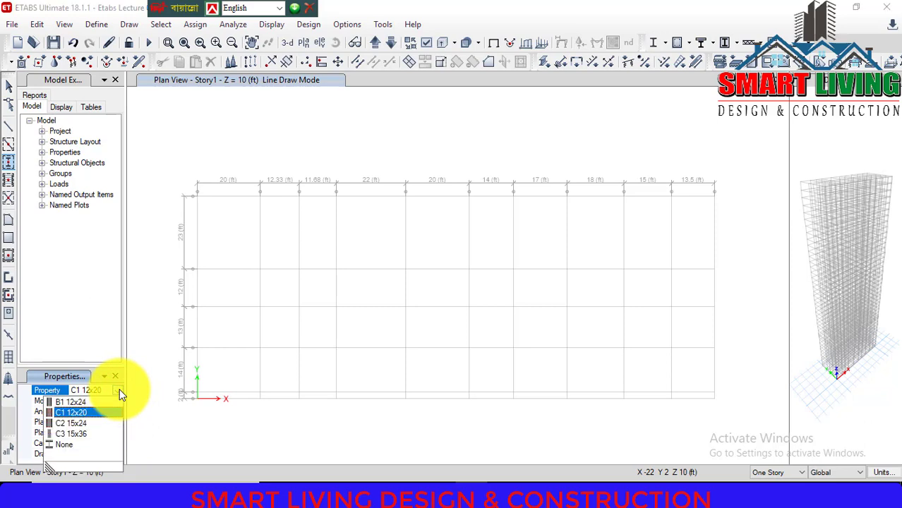
{"action": "left_click", "coordinate": [90, 413]}
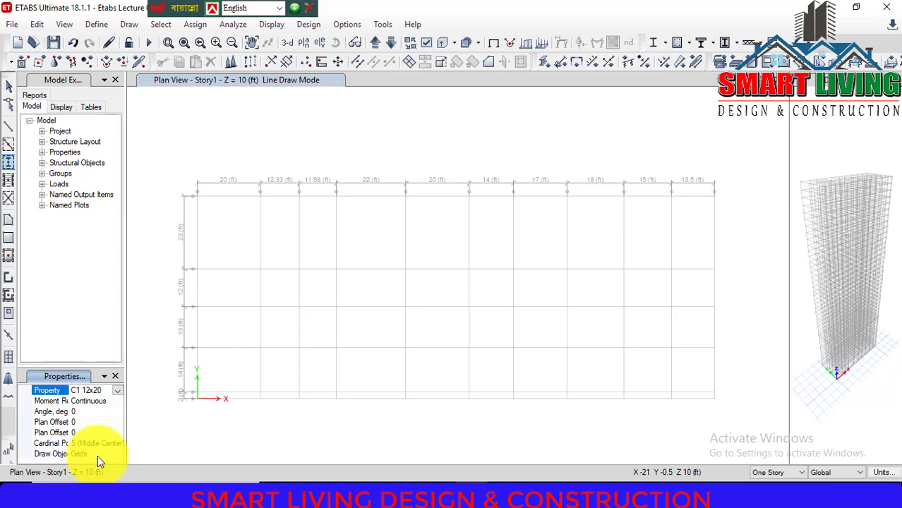
Step: Keep Grids as the draw object and draw C1 12x20 columns at every grid intersection of the Story1 plan in one window
{"action": "left_click", "coordinate": [81, 454]}
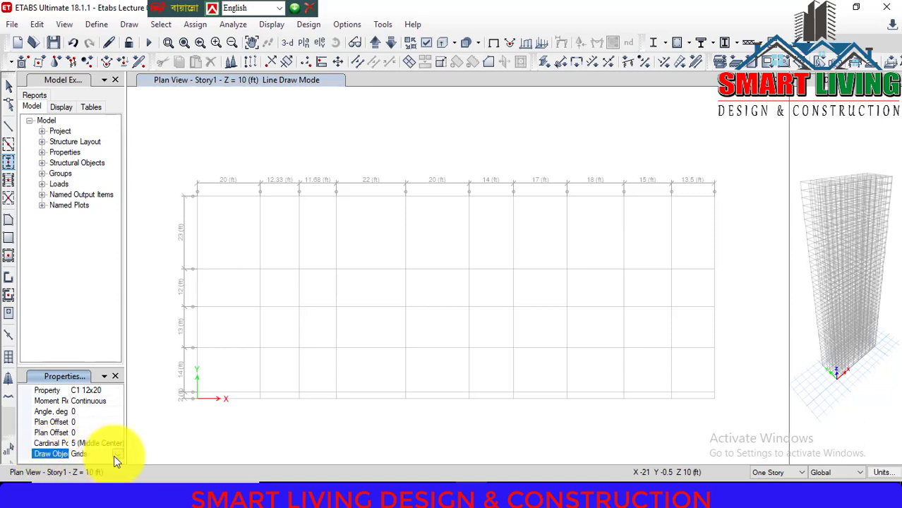
{"action": "left_click", "coordinate": [118, 454]}
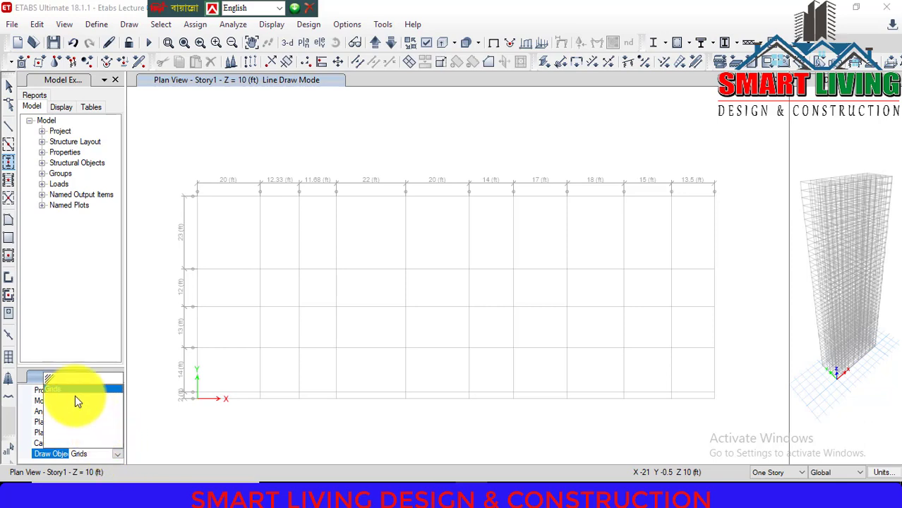
{"action": "left_click", "coordinate": [49, 390]}
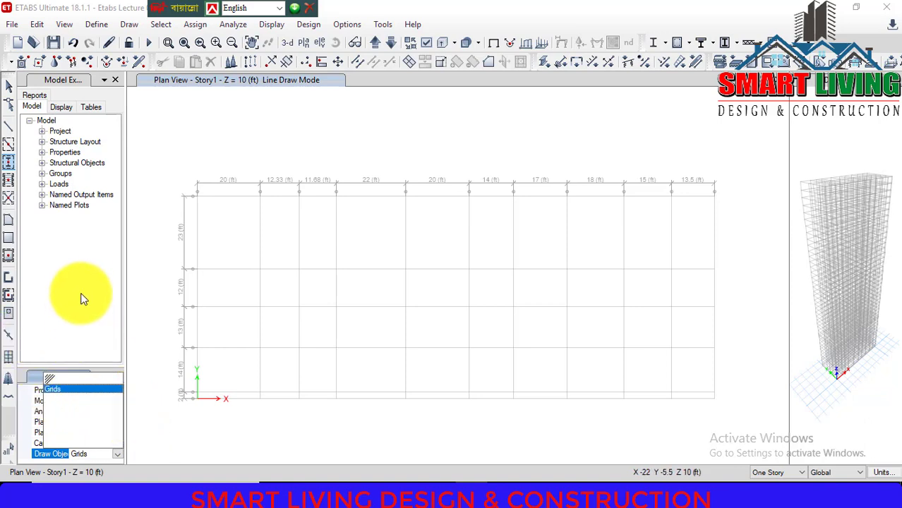
{"action": "left_click", "coordinate": [150, 241]}
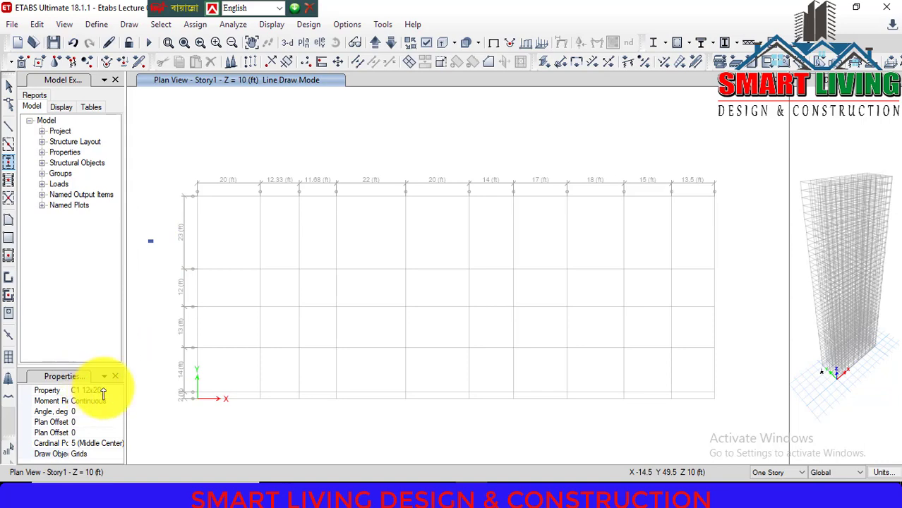
{"action": "left_click_drag", "start_coordinate": [172, 158], "coordinate": [772, 434]}
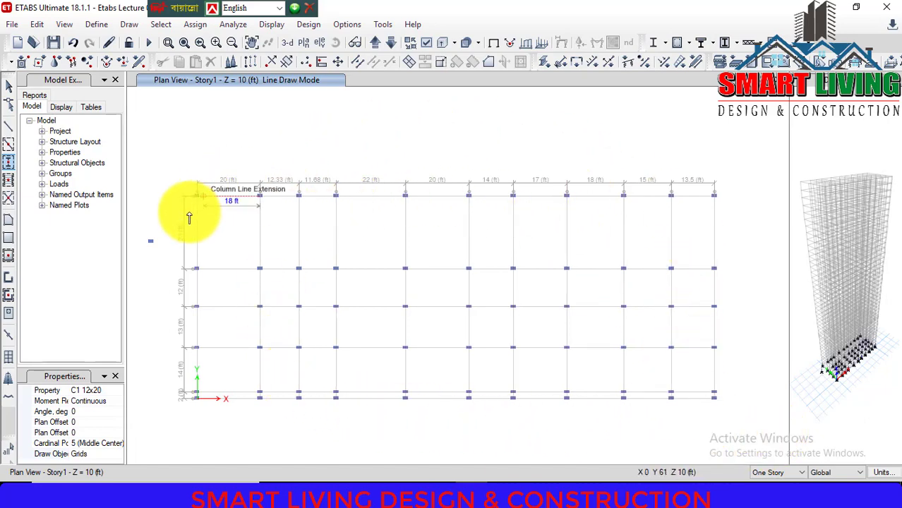
Step: Place three extra C1 12x20 columns off the grid lines, inside the first two bays of the plan's upper row, and check the 3-D view
{"action": "left_click", "coordinate": [231, 230]}
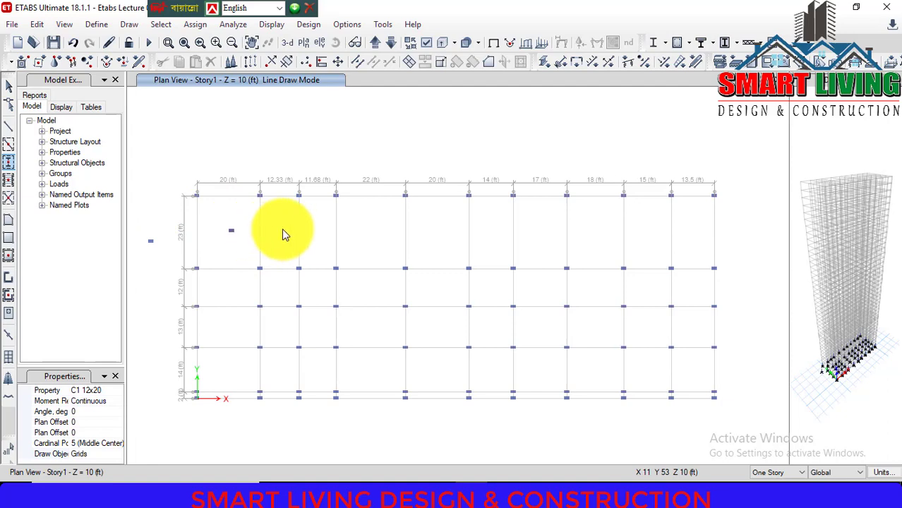
{"action": "left_click", "coordinate": [282, 231]}
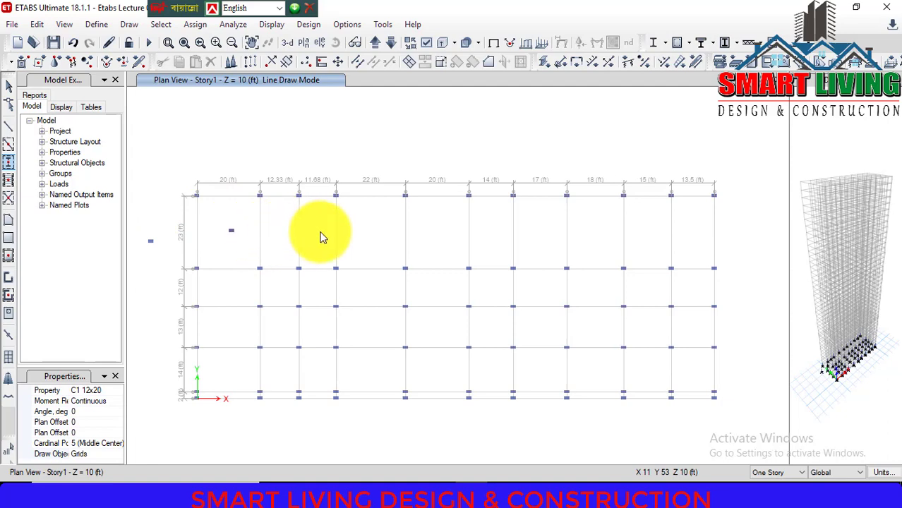
{"action": "left_click", "coordinate": [220, 244]}
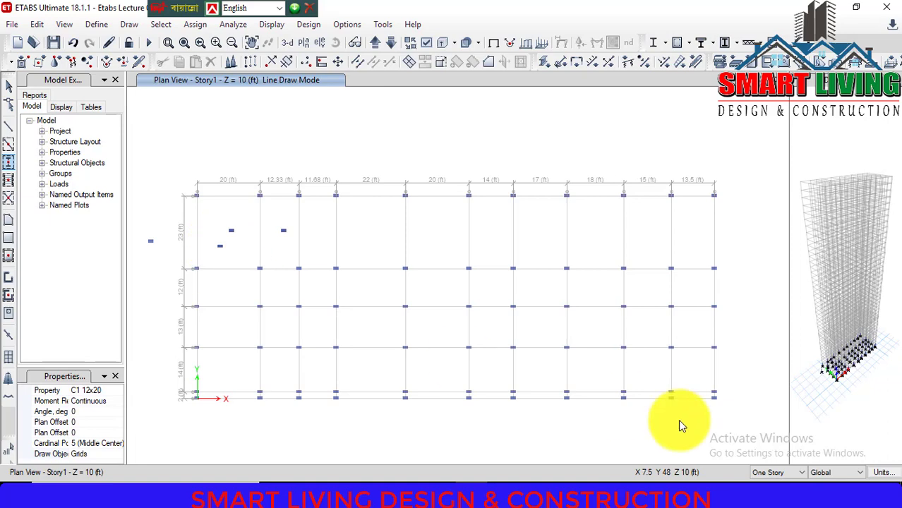
{"action": "left_click", "coordinate": [831, 386]}
{"action": "scroll", "coordinate": [832, 384], "scroll_direction": "up", "scroll_amount": 10}
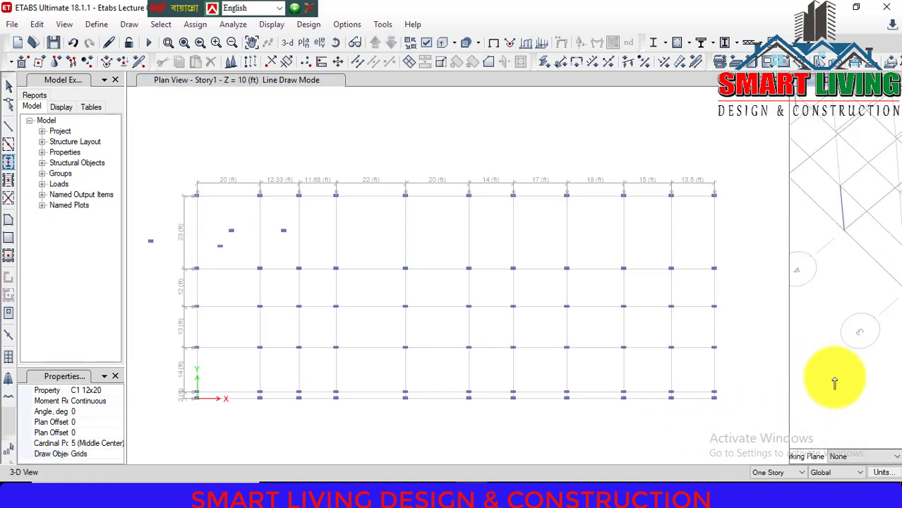
{"action": "scroll", "coordinate": [834, 382], "scroll_direction": "down", "scroll_amount": 10}
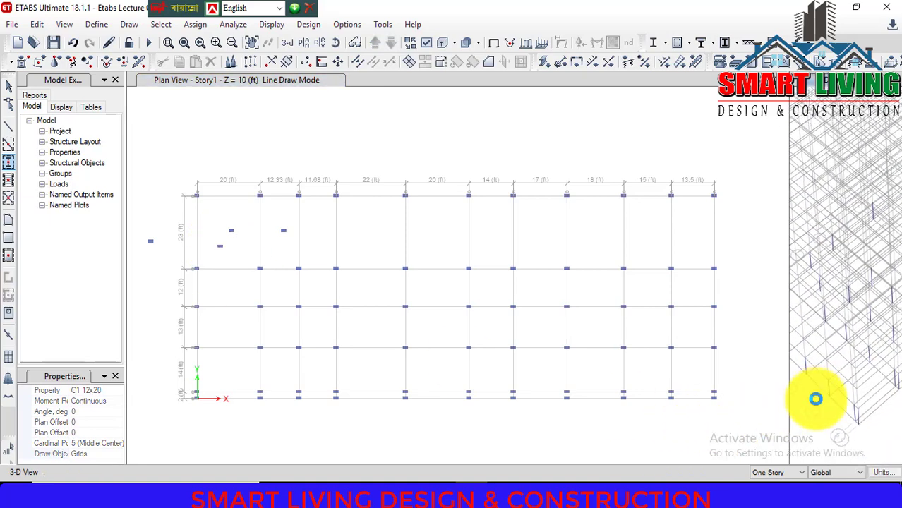
{"action": "scroll", "coordinate": [819, 392], "scroll_direction": "up", "scroll_amount": 4}
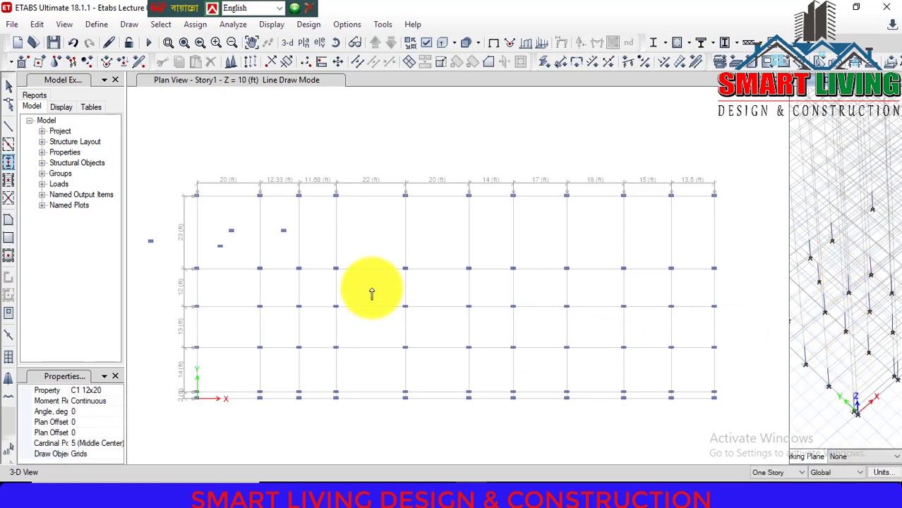
Step: Leave column drawing and undo the three extra columns placed inside the bays
{"action": "key", "text": "ctrl+z"}
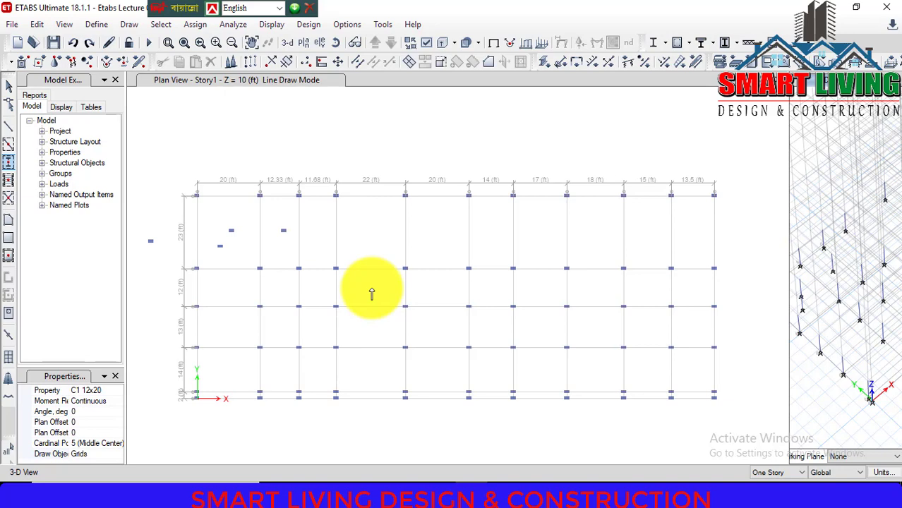
{"action": "key", "text": "Escape"}
{"action": "key", "text": "ctrl+z"}
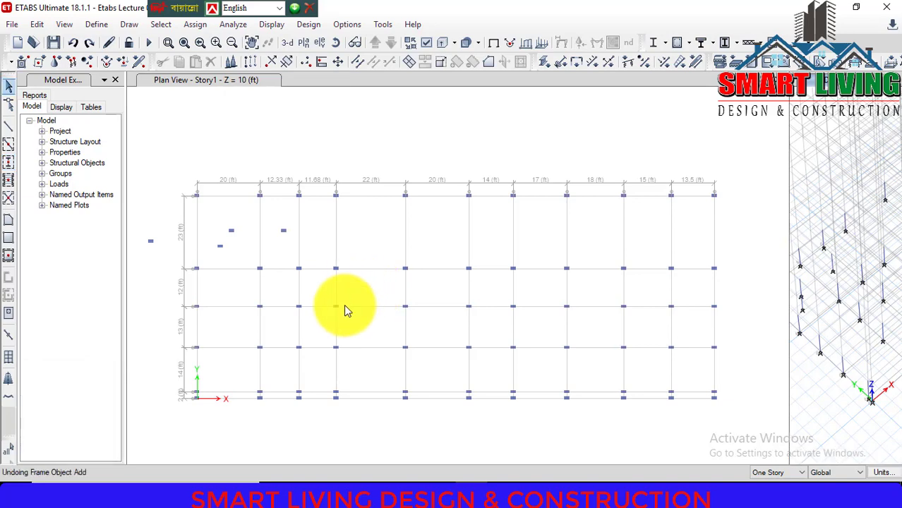
{"action": "key", "text": "ctrl+z"}
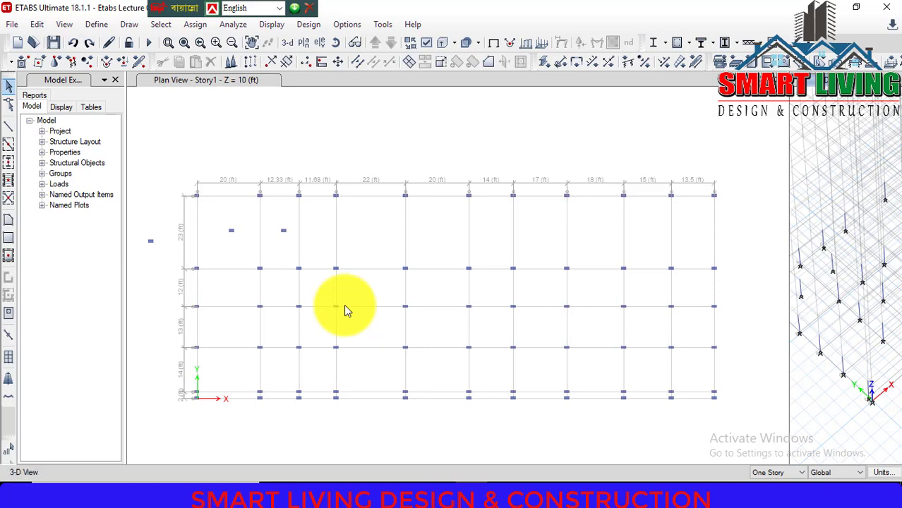
{"action": "key", "text": "ctrl+z"}
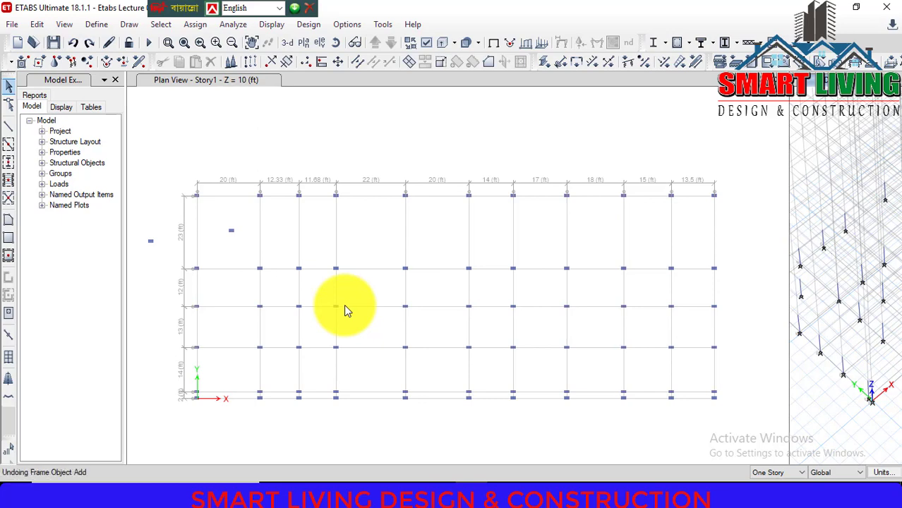
{"action": "key", "text": "ctrl+z"}
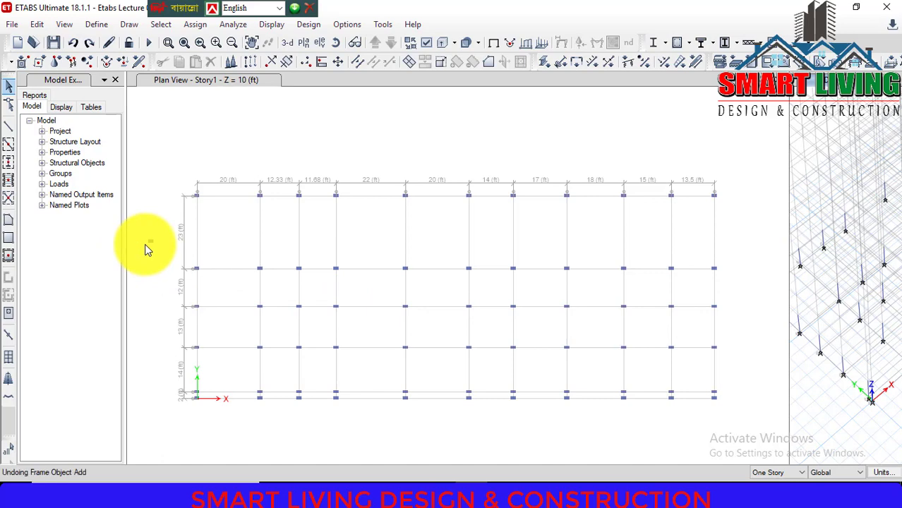
Step: Undo the grid-wide column placement and draw a single C1 12x20 column at grid point F4 on Story1, checking it in the 3-D view
{"action": "key", "text": "ctrl+z"}
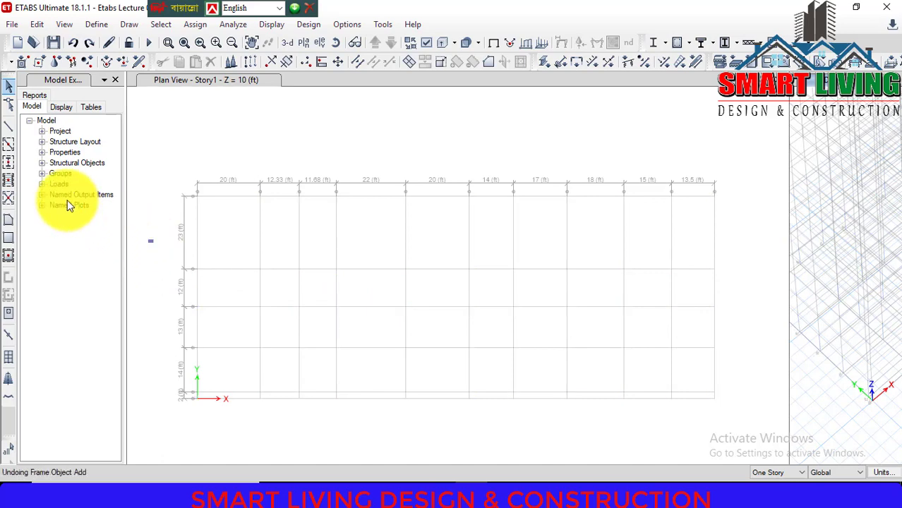
{"action": "left_click", "coordinate": [8, 163]}
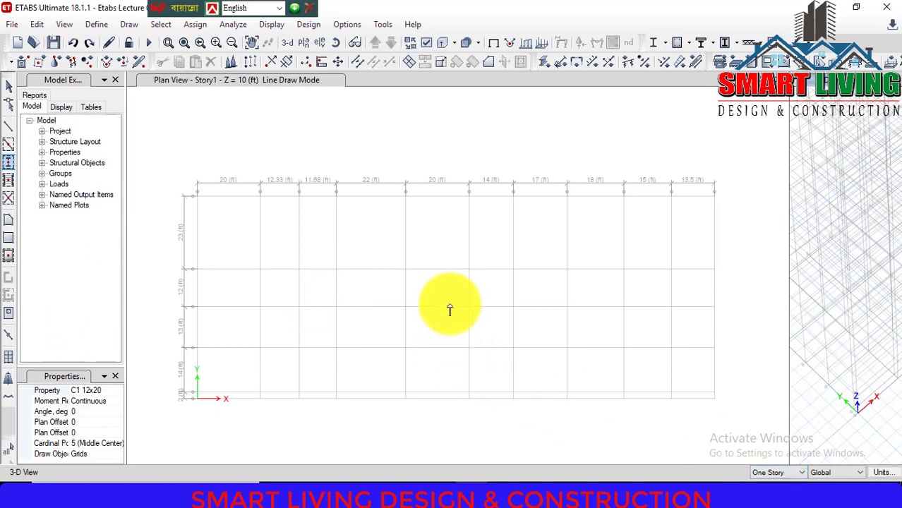
{"action": "left_click_drag", "start_coordinate": [453, 299], "coordinate": [477, 316]}
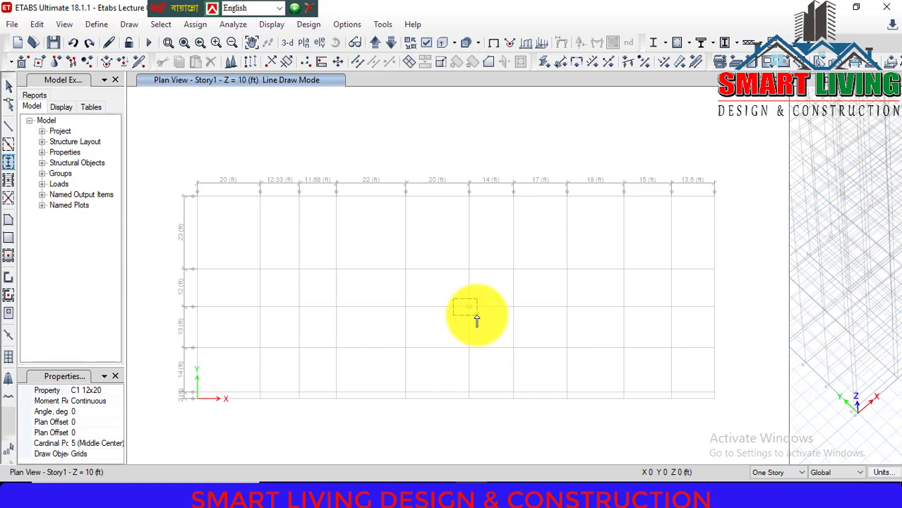
{"action": "left_click_drag", "start_coordinate": [476, 316], "coordinate": [477, 316]}
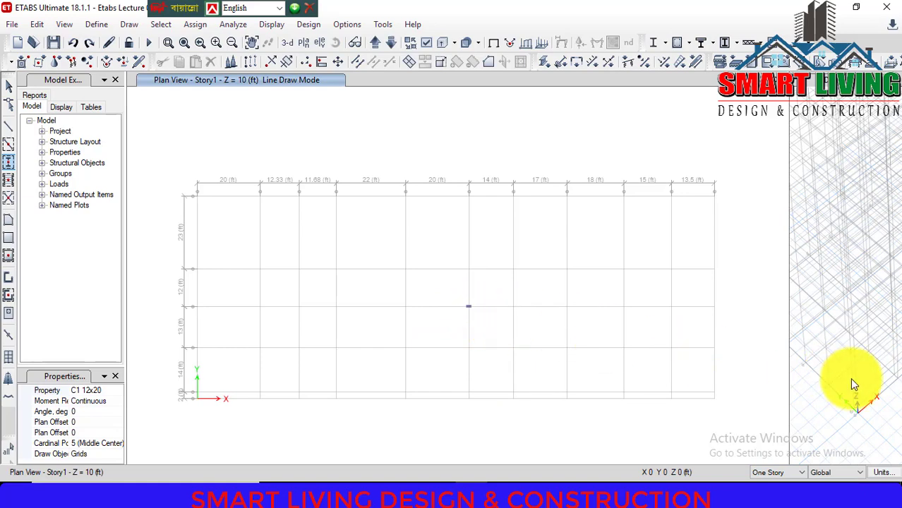
{"action": "middle_click_drag", "start_coordinate": [851, 379], "coordinate": [808, 415]}
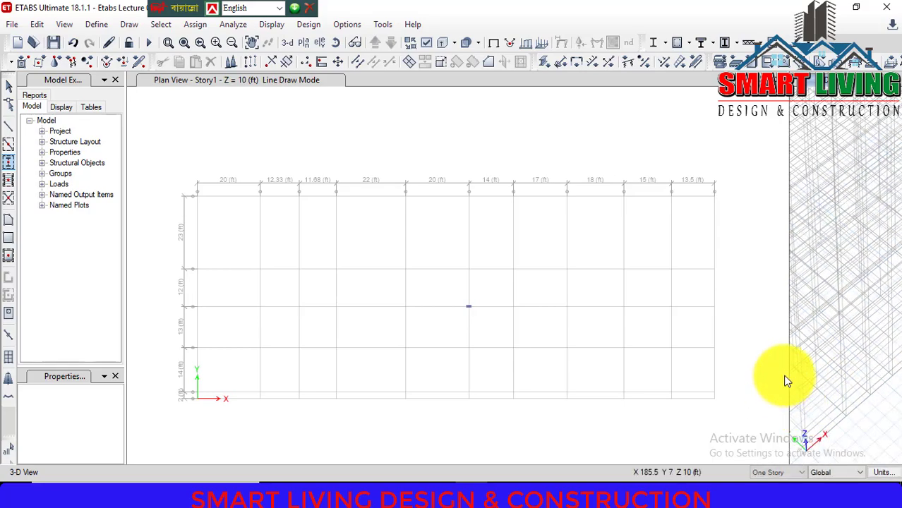
{"action": "left_click_drag", "start_coordinate": [788, 370], "coordinate": [618, 374]}
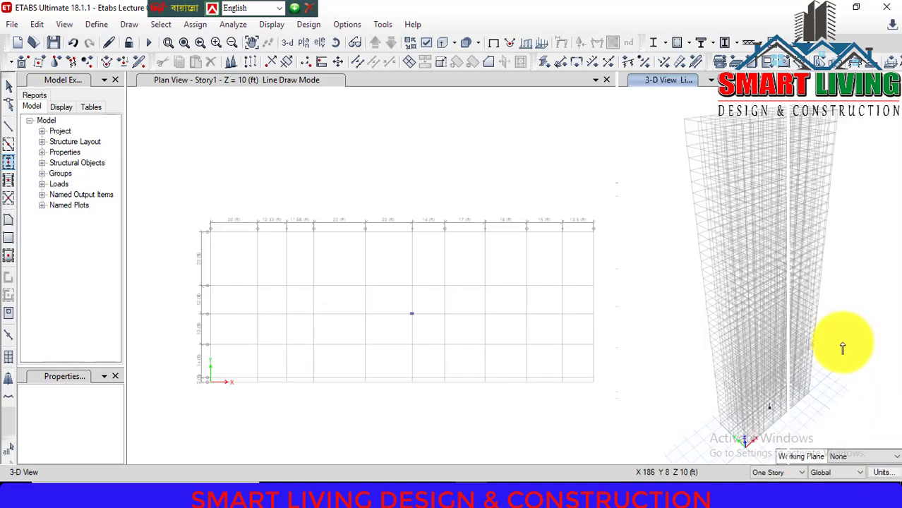
{"action": "scroll", "coordinate": [761, 434], "scroll_direction": "up", "scroll_amount": 8}
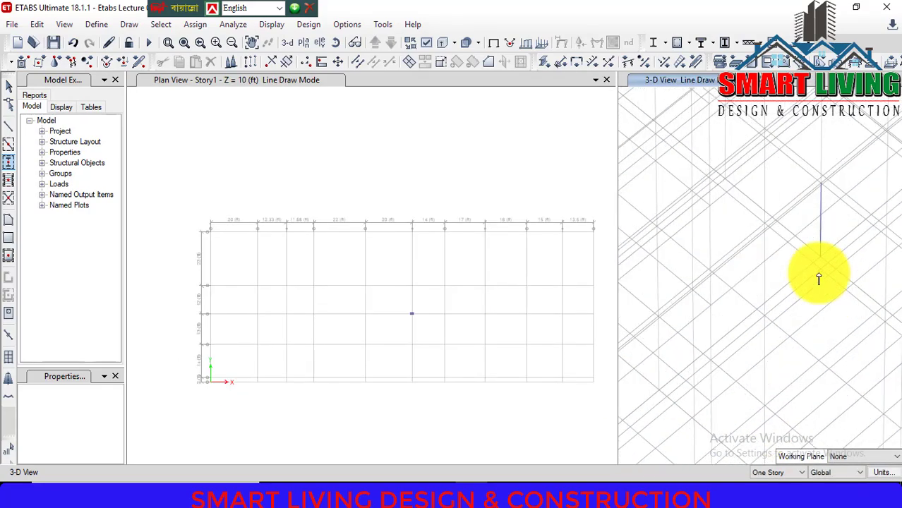
Step: Set the drawing scope to All Stories and draw C1 12x20 columns at E3, E4 and E5, inspecting them in the 3-D view
{"action": "left_click", "coordinate": [788, 468]}
{"action": "left_click", "coordinate": [765, 481]}
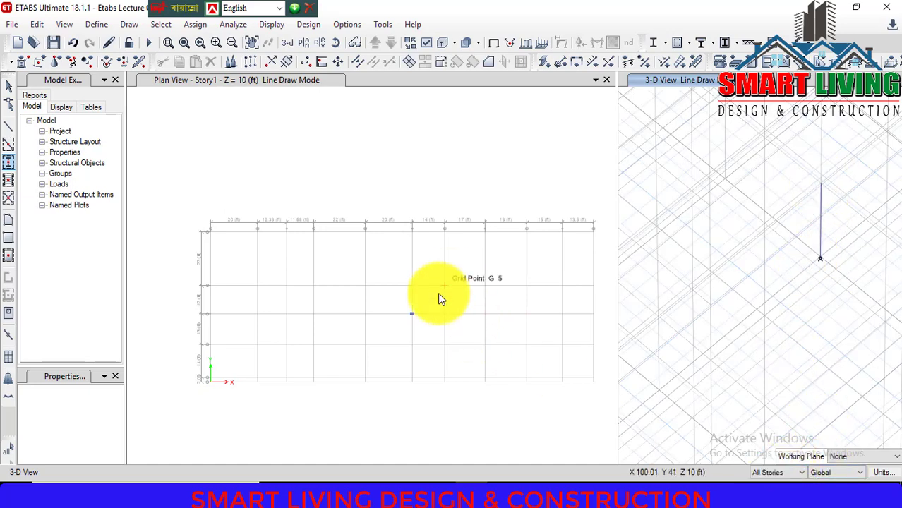
{"action": "left_click", "coordinate": [13, 165]}
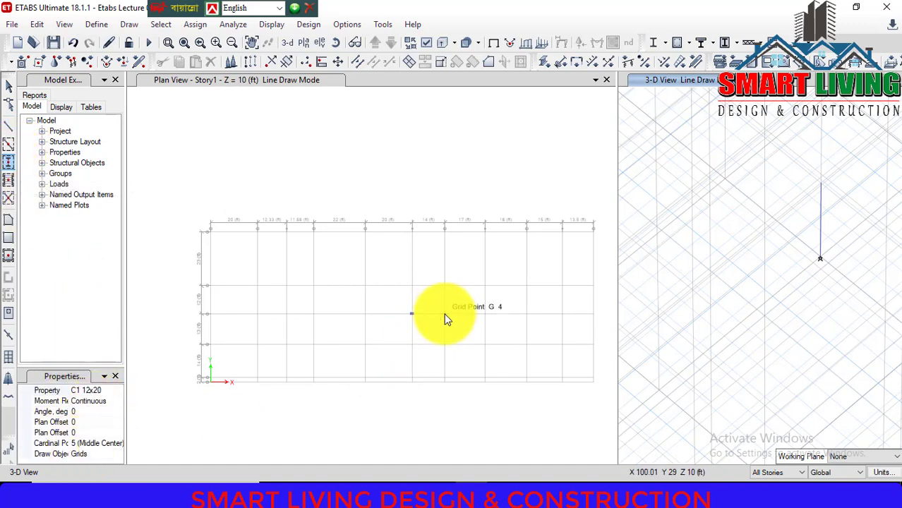
{"action": "left_click", "coordinate": [413, 314]}
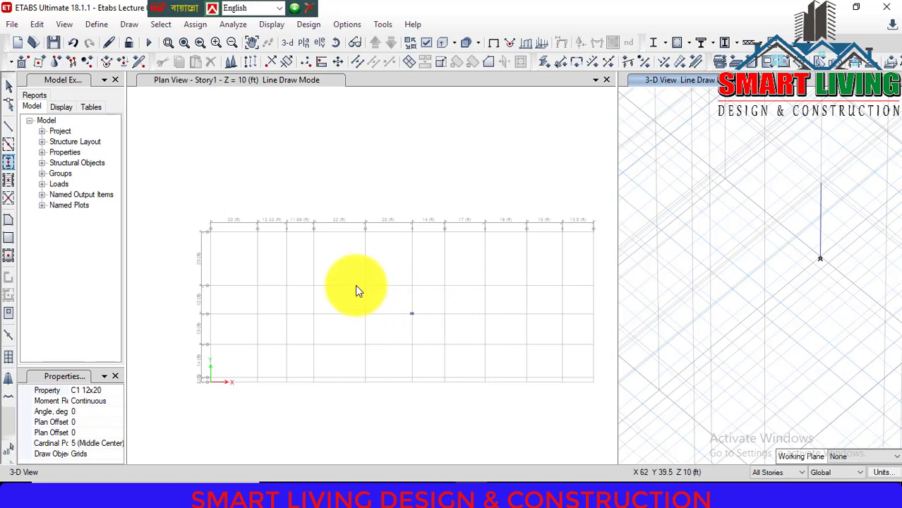
{"action": "left_click_drag", "start_coordinate": [353, 277], "coordinate": [376, 354]}
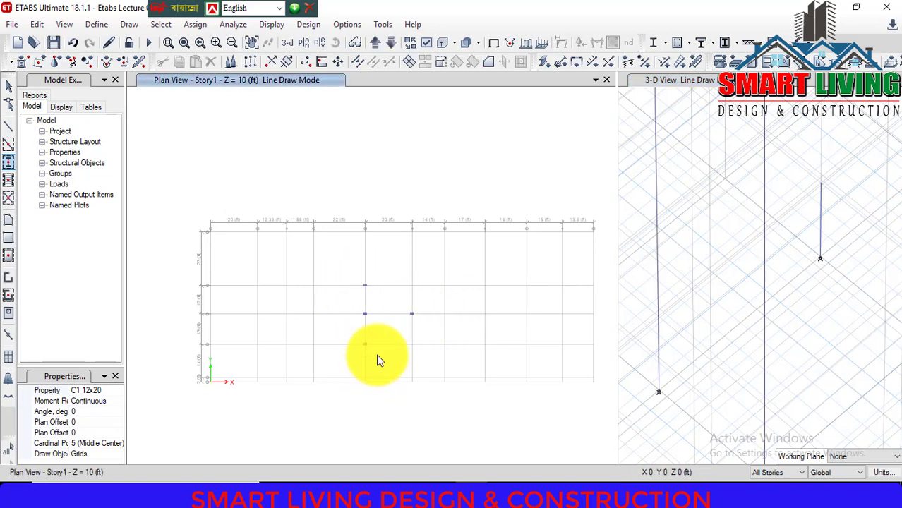
{"action": "scroll", "coordinate": [753, 300], "scroll_direction": "down", "scroll_amount": 10}
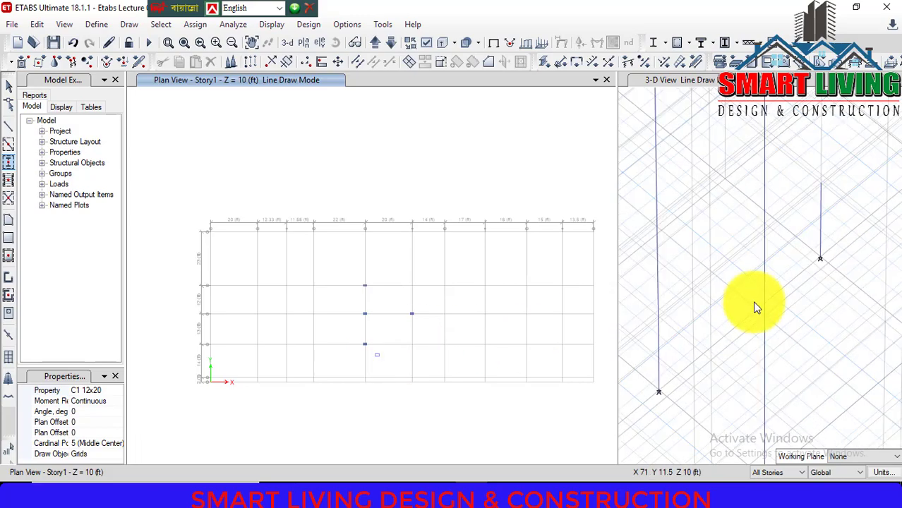
{"action": "left_click", "coordinate": [764, 275]}
{"action": "scroll", "coordinate": [765, 278], "scroll_direction": "up", "scroll_amount": 10}
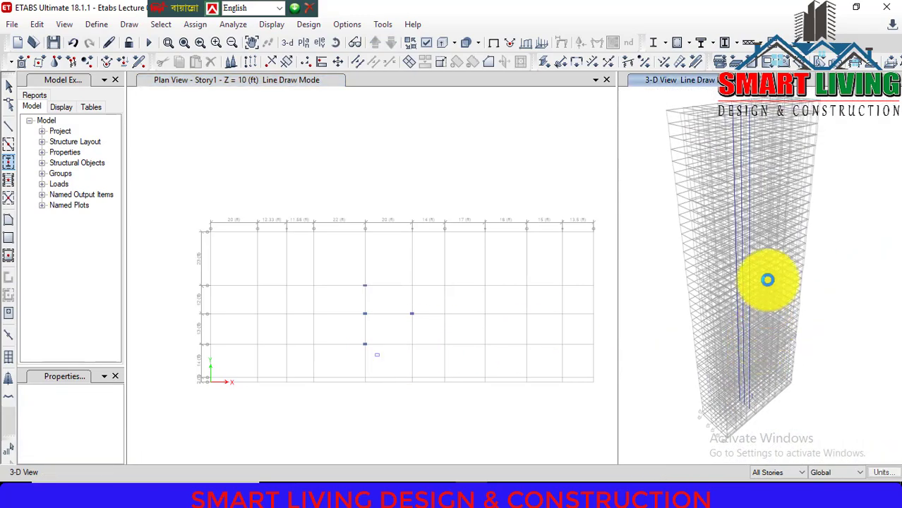
{"action": "mouse_move", "coordinate": [775, 397]}
{"action": "middle_mouse_down"}
{"action": "mouse_move", "coordinate": [765, 295]}
{"action": "mouse_move", "coordinate": [785, 177]}
{"action": "mouse_move", "coordinate": [767, 388]}
{"action": "middle_mouse_up"}
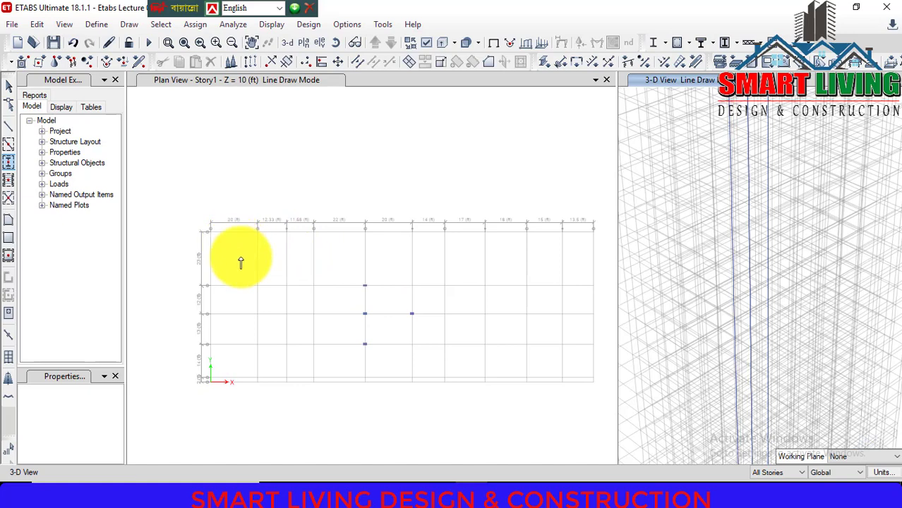
Step: Undo the three full-height columns on grid line E and return the drawing scope to One Story
{"action": "key", "text": "ctrl+z"}
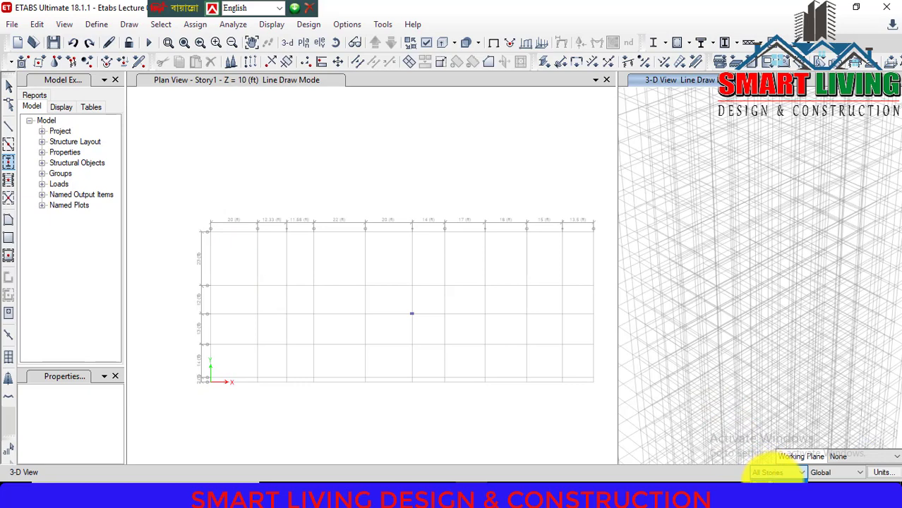
{"action": "scroll", "coordinate": [773, 470], "scroll_direction": "up", "scroll_amount": 1}
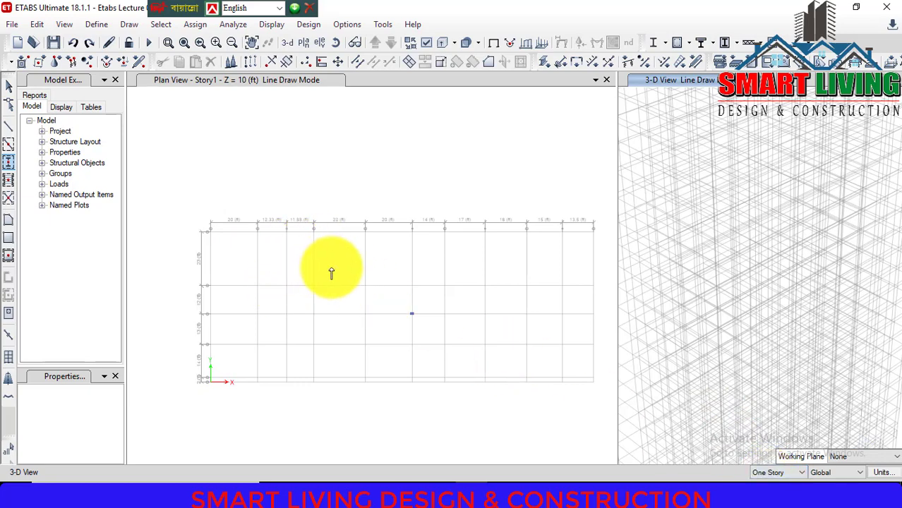
Step: Draw C1 12x20 columns at grid lines D to K on rows 2 to 6 and at A to C on rows 2 and 3
{"action": "left_click", "coordinate": [305, 229]}
{"action": "left_click_drag", "start_coordinate": [305, 227], "coordinate": [605, 379]}
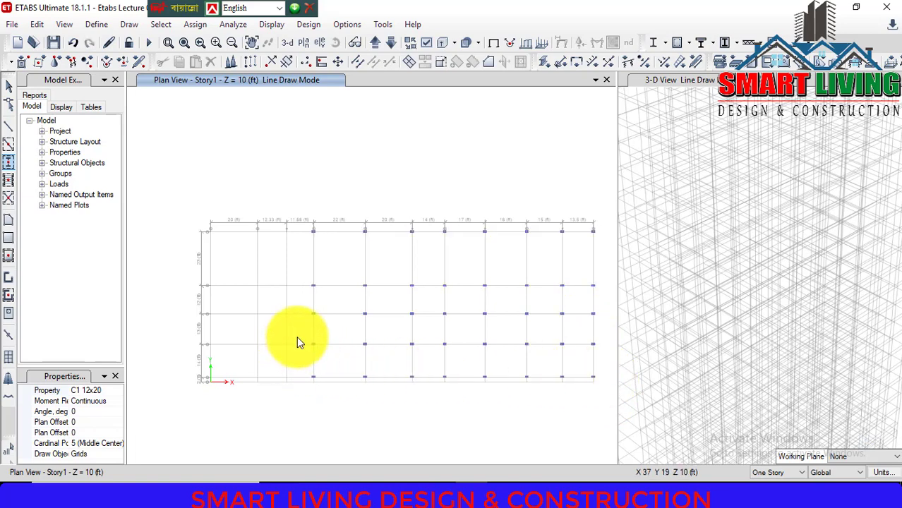
{"action": "left_click_drag", "start_coordinate": [296, 338], "coordinate": [202, 380]}
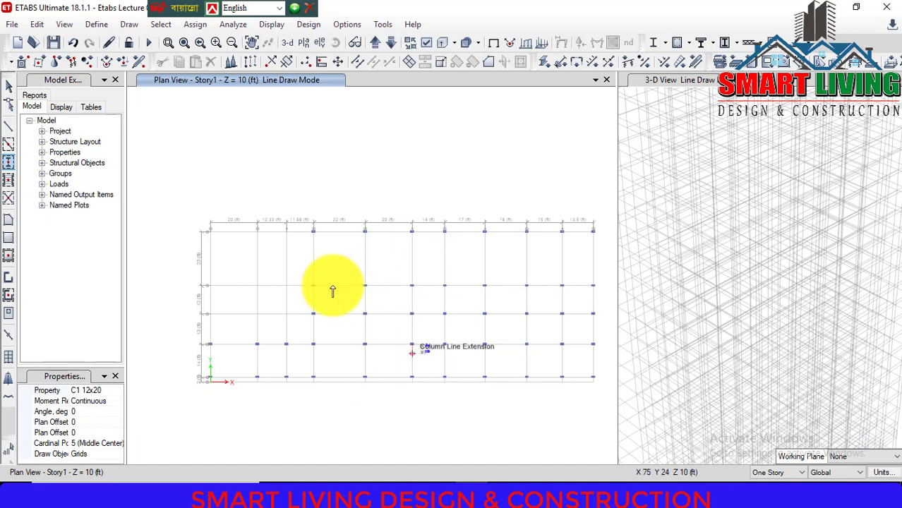
{"action": "left_click", "coordinate": [9, 88]}
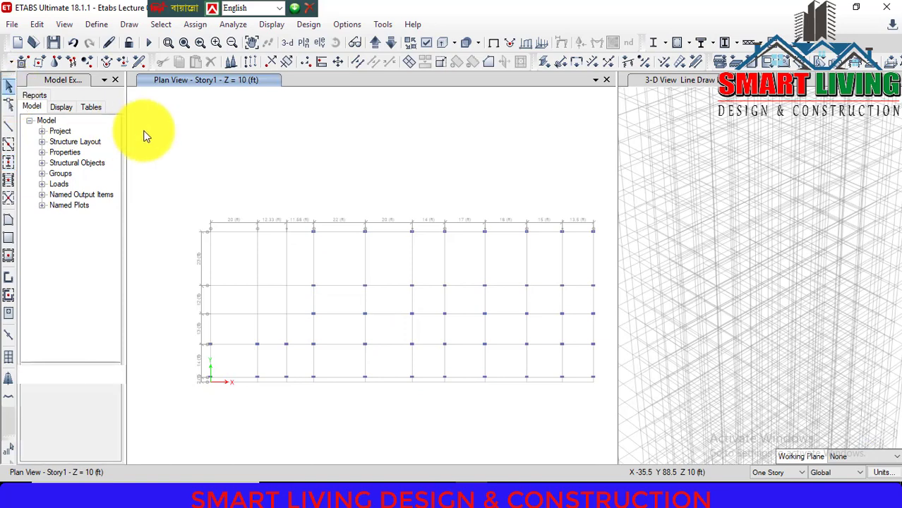
Step: Quick-draw B1 12x24 beams along all Story1 grid lines from D to K, covering rows 1 to 6 in one window
{"action": "left_click", "coordinate": [10, 146]}
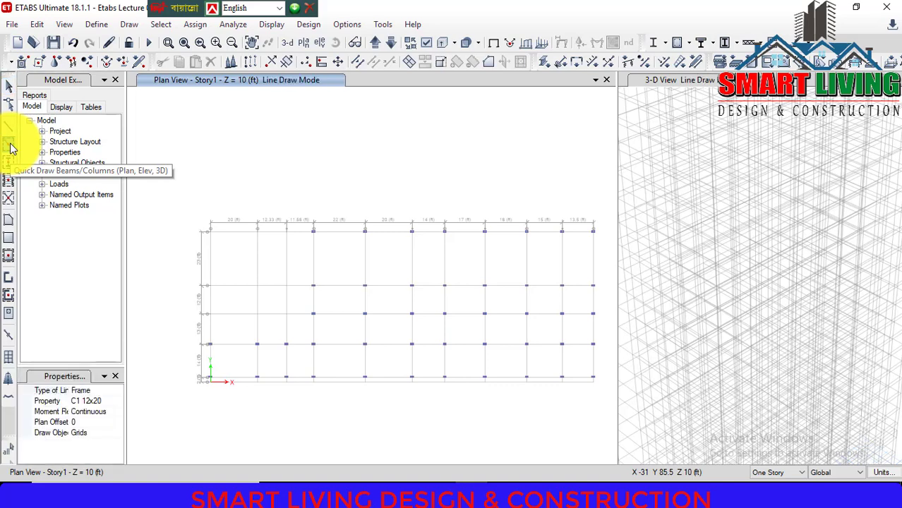
{"action": "left_click", "coordinate": [110, 400]}
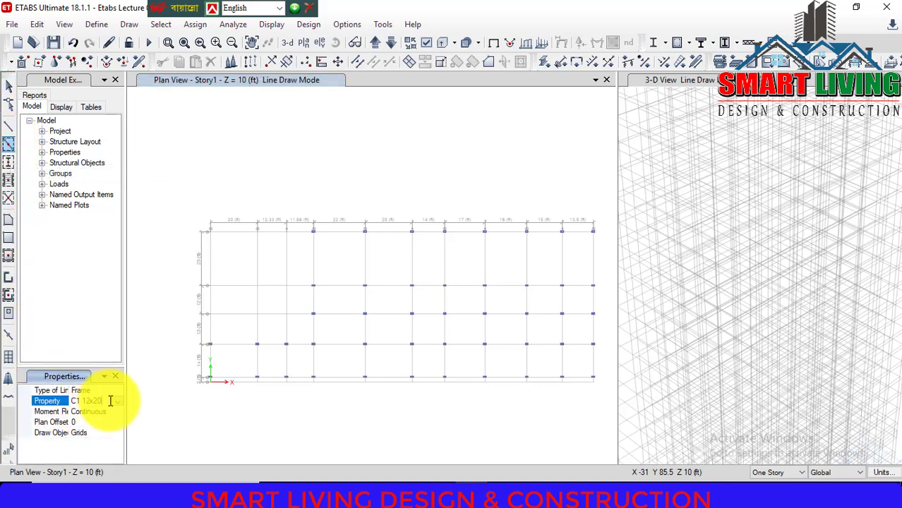
{"action": "left_click", "coordinate": [119, 401]}
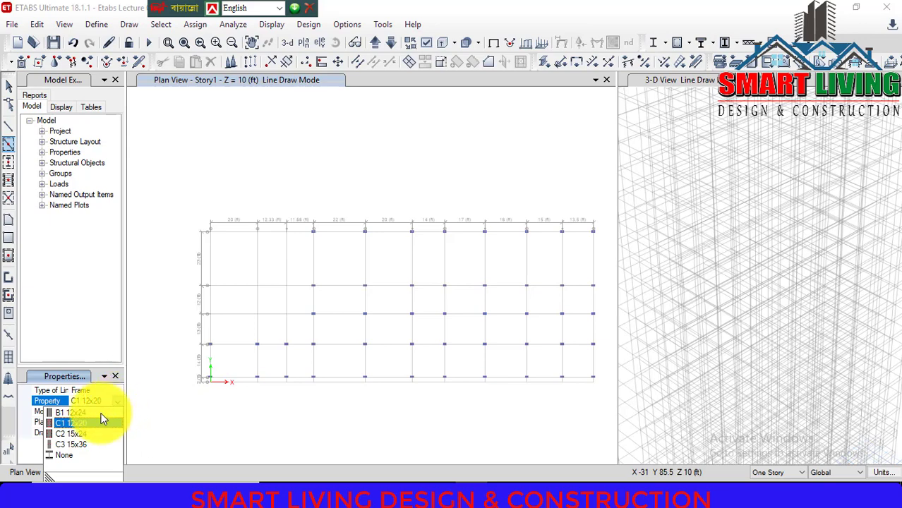
{"action": "left_click", "coordinate": [97, 412]}
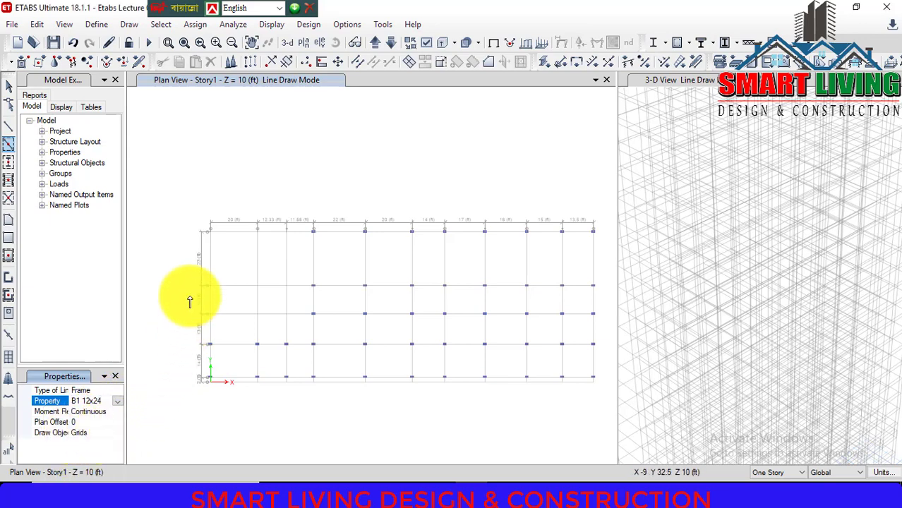
{"action": "key", "text": "Escape"}
{"action": "middle_click_drag", "start_coordinate": [328, 250], "coordinate": [246, 213]}
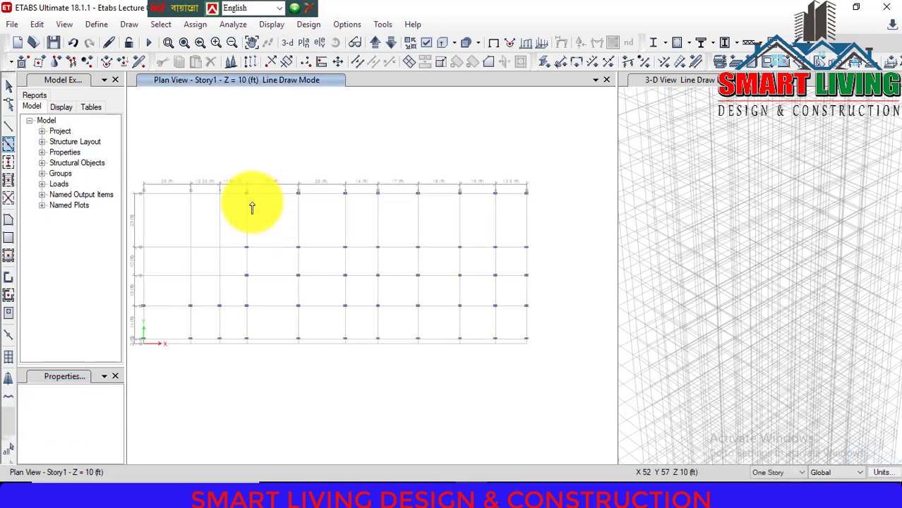
{"action": "left_click_drag", "start_coordinate": [239, 169], "coordinate": [465, 347]}
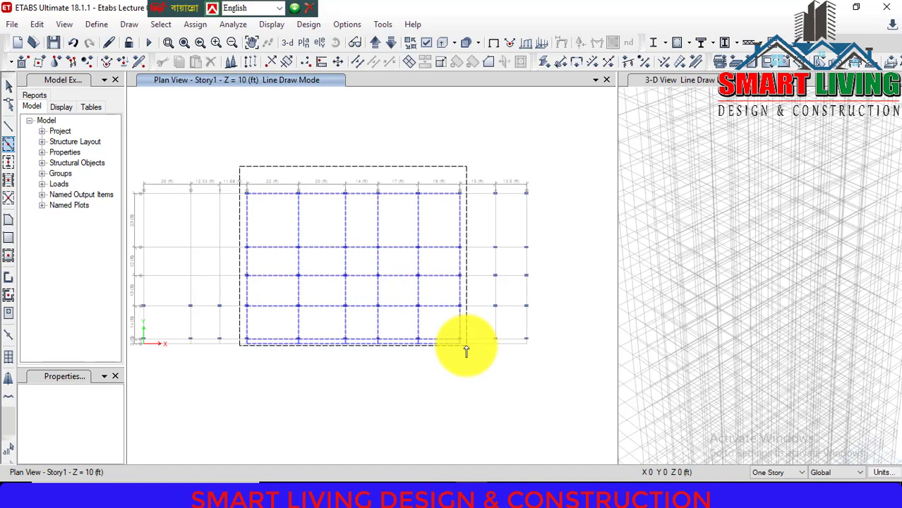
{"action": "left_click_drag", "start_coordinate": [466, 350], "coordinate": [534, 360]}
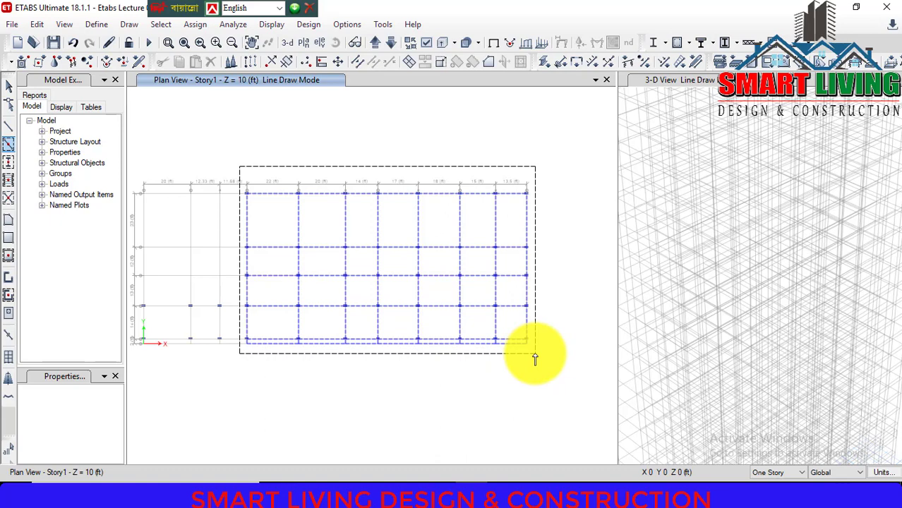
{"action": "left_click_drag", "start_coordinate": [534, 359], "coordinate": [531, 358]}
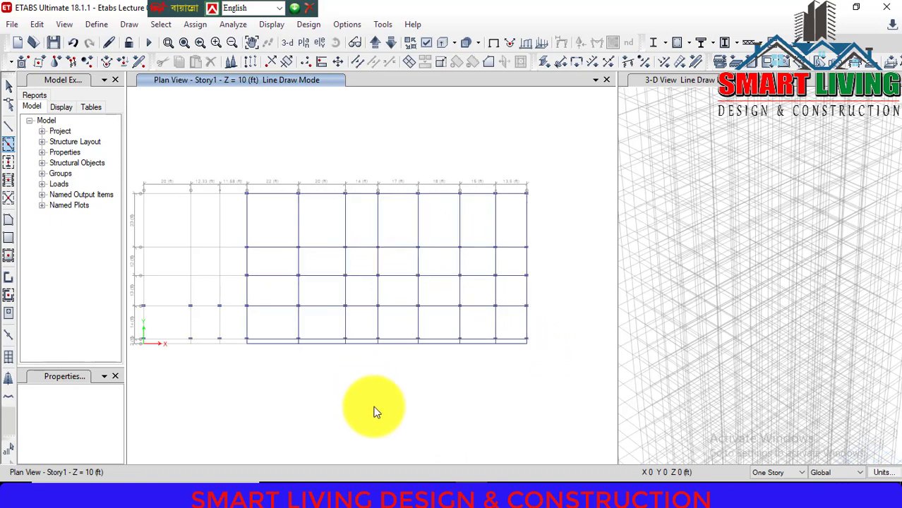
Step: Add B1 12x24 beams to the bays between grid lines A and D on rows 1 to 3, check the 3-D view and leave beam drawing
{"action": "middle_click_drag", "start_coordinate": [398, 221], "coordinate": [577, 200]}
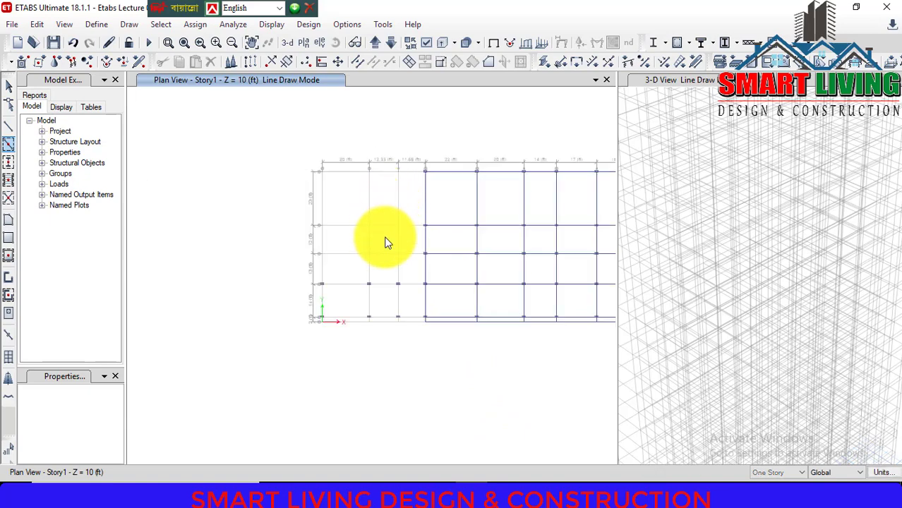
{"action": "left_click_drag", "start_coordinate": [292, 278], "coordinate": [434, 331]}
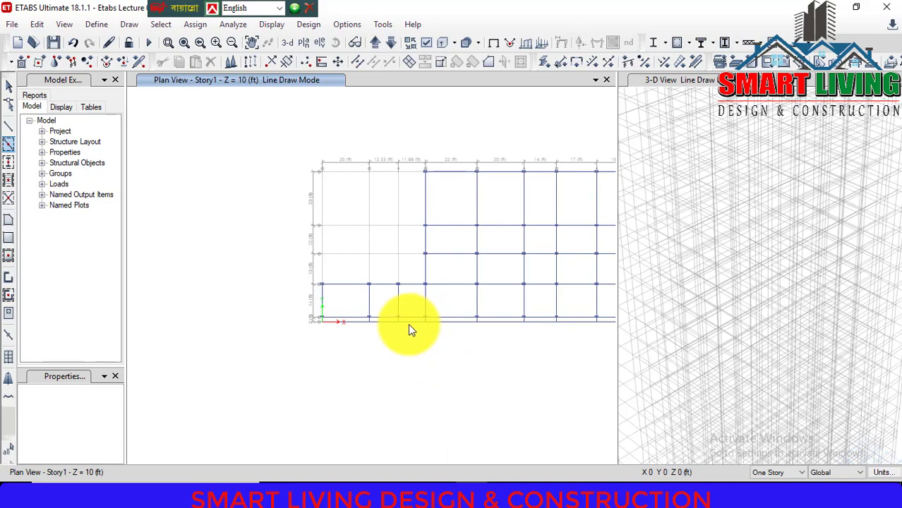
{"action": "scroll", "coordinate": [762, 371], "scroll_direction": "down", "scroll_amount": 6}
{"action": "scroll", "coordinate": [754, 406], "scroll_direction": "up", "scroll_amount": 8}
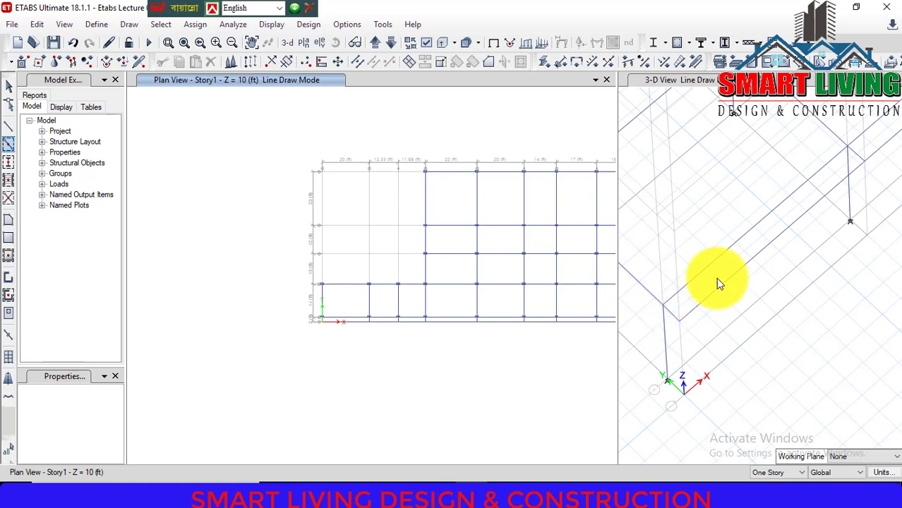
{"action": "scroll", "coordinate": [719, 282], "scroll_direction": "down", "scroll_amount": 6}
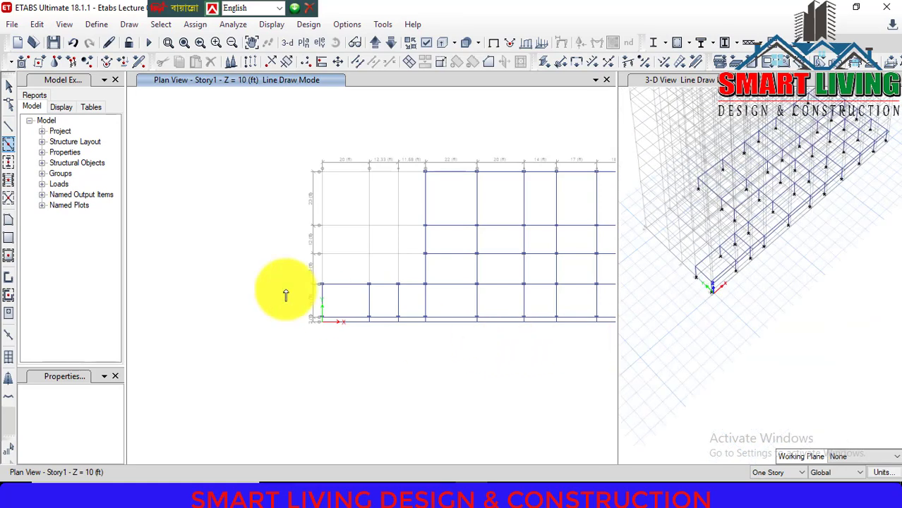
{"action": "left_click", "coordinate": [8, 86]}
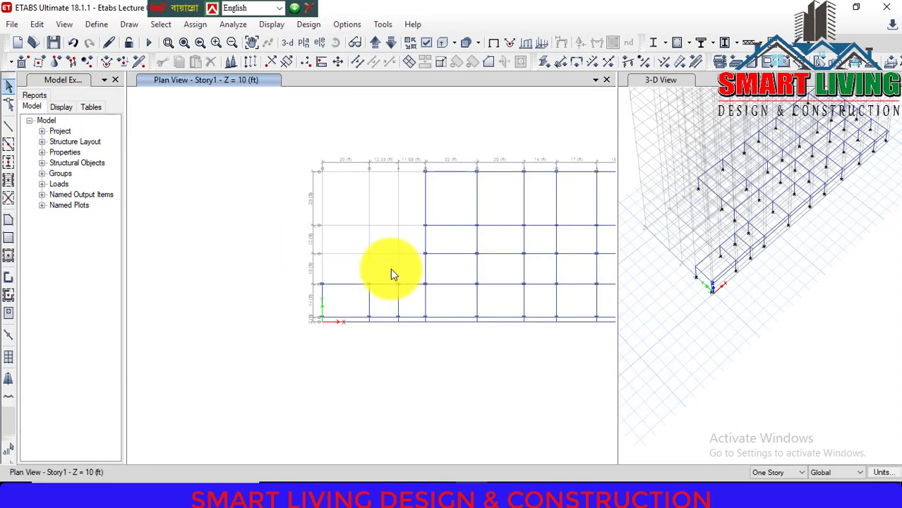
{"action": "middle_click_drag", "start_coordinate": [392, 272], "coordinate": [258, 290]}
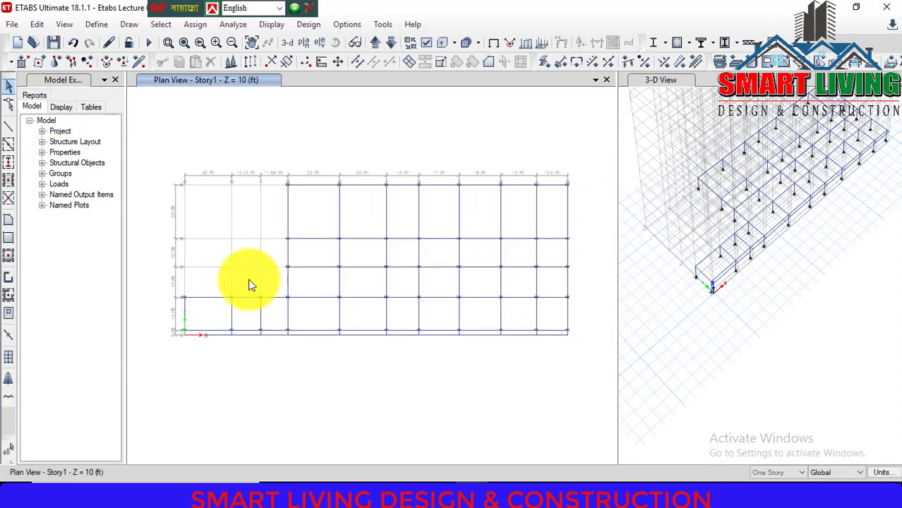